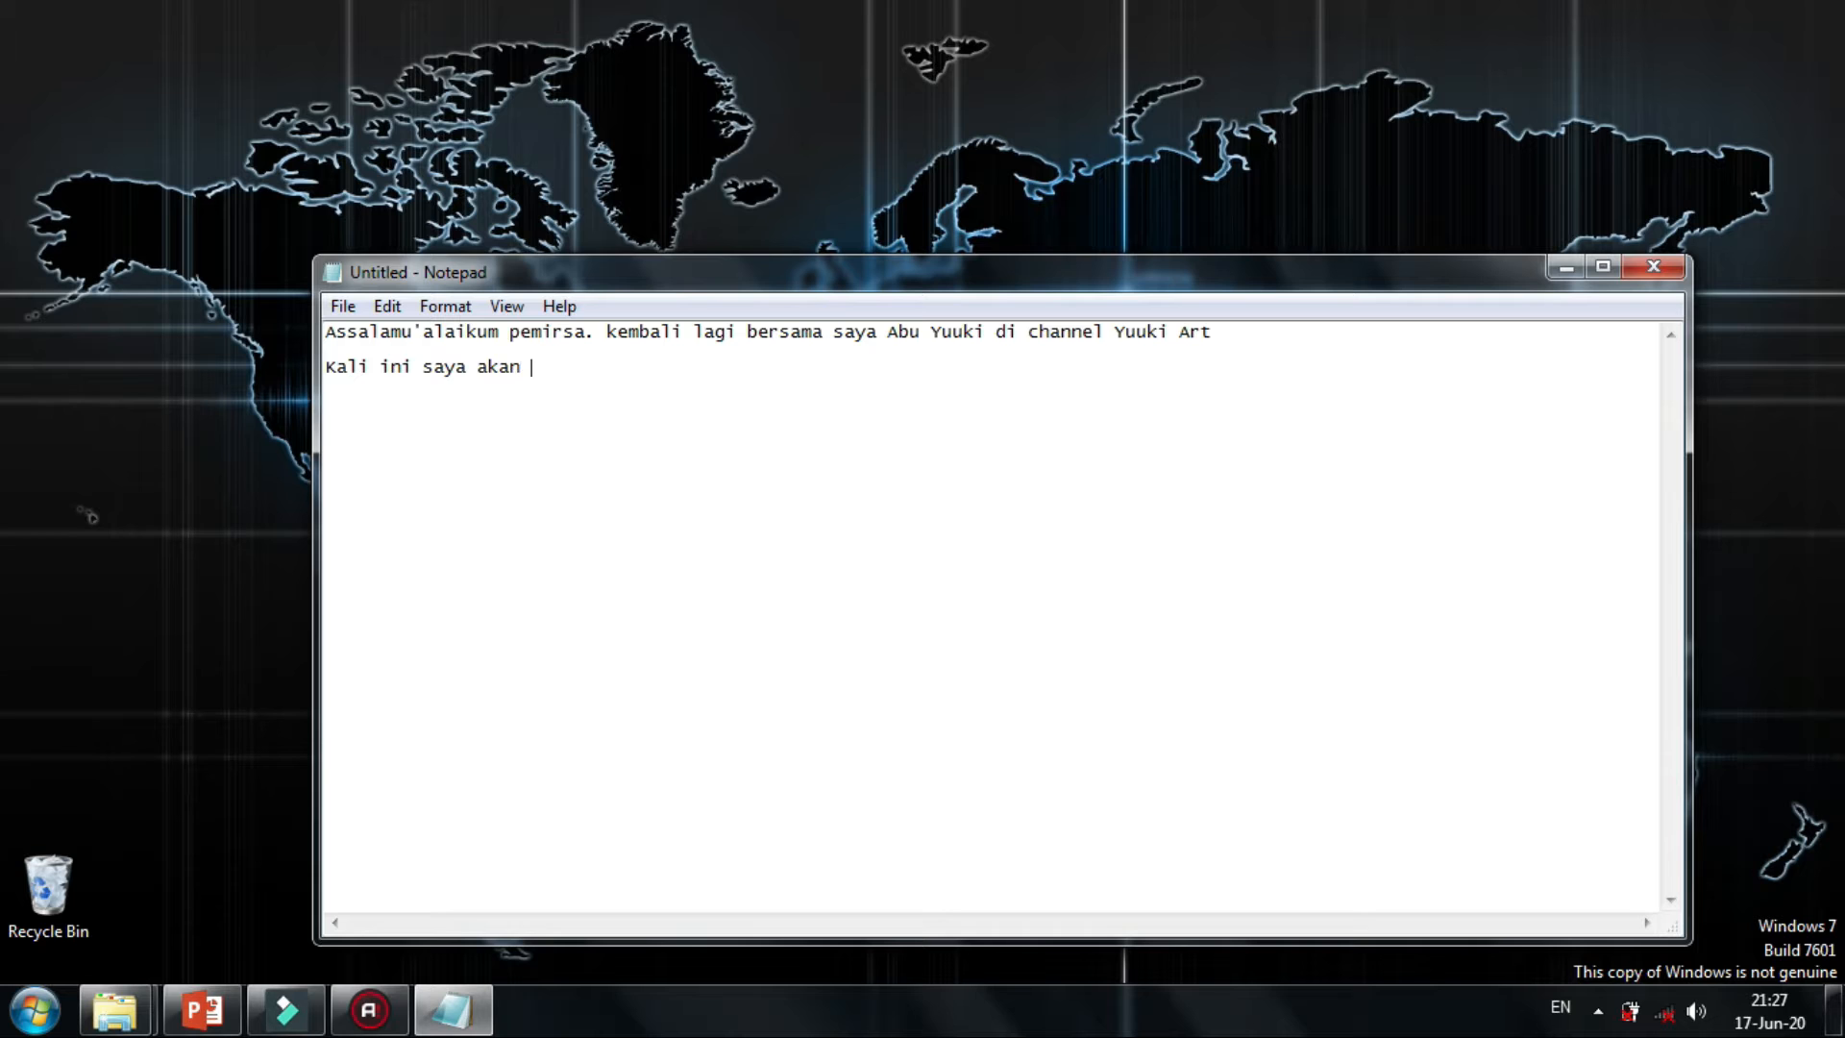
# Complete the second line as "Kali ini saya akan memberikan tutorial bagaimana membuat intro video hanya dengan menggunakan powerpoint 2016".
pyautogui.write('emberikan tutorial bagaiman')
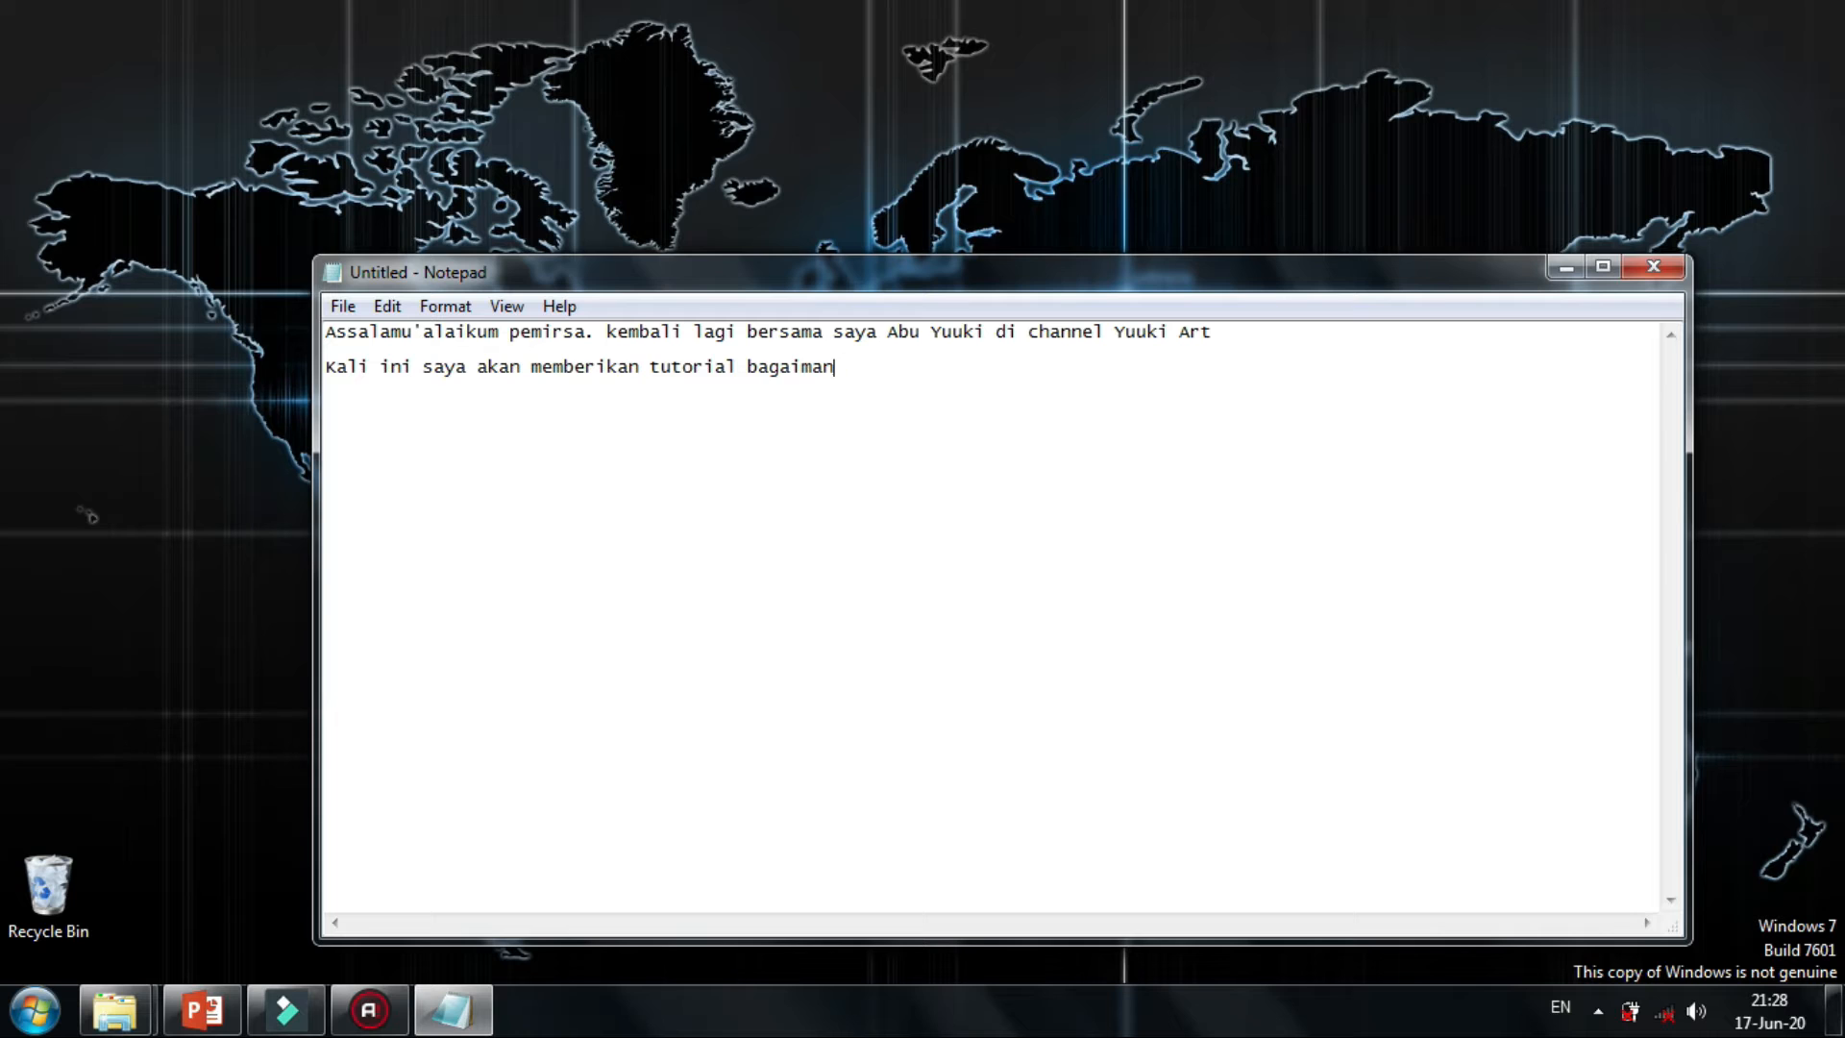
pyautogui.write('a membuat intro video h')
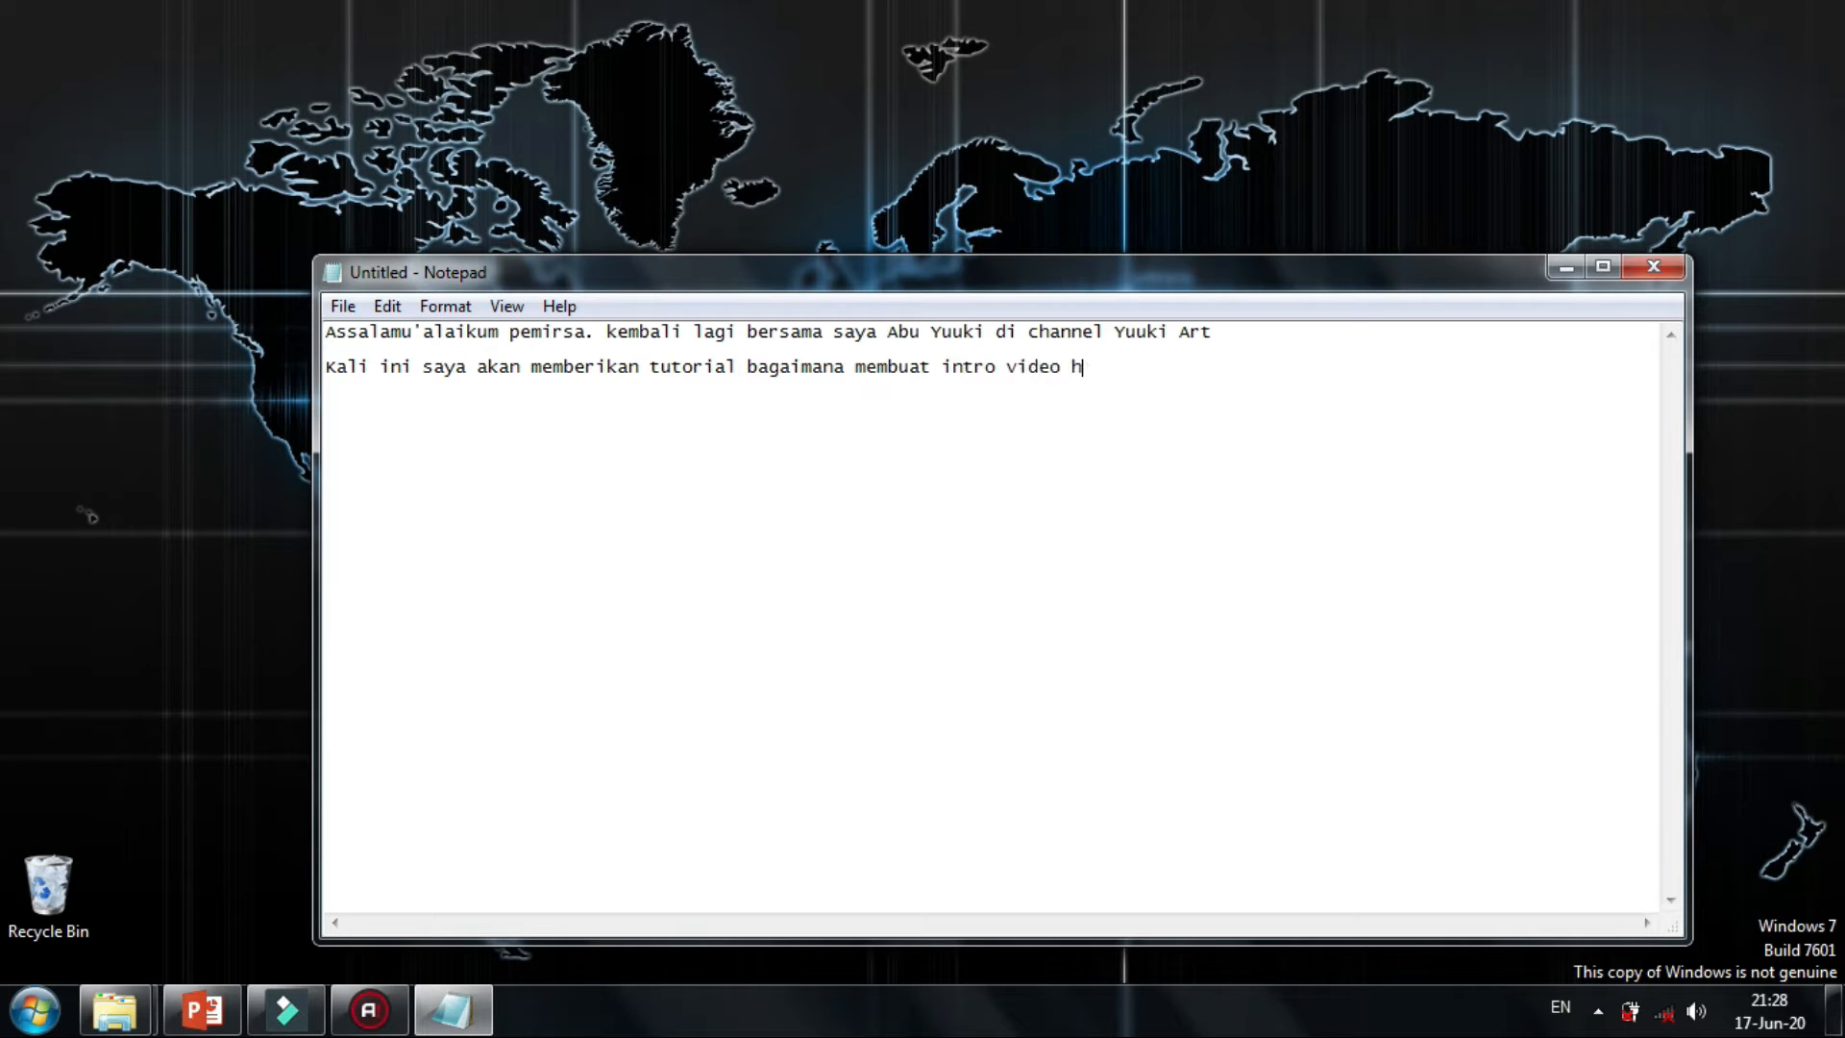
pyautogui.write('anya dengan menggunakan')
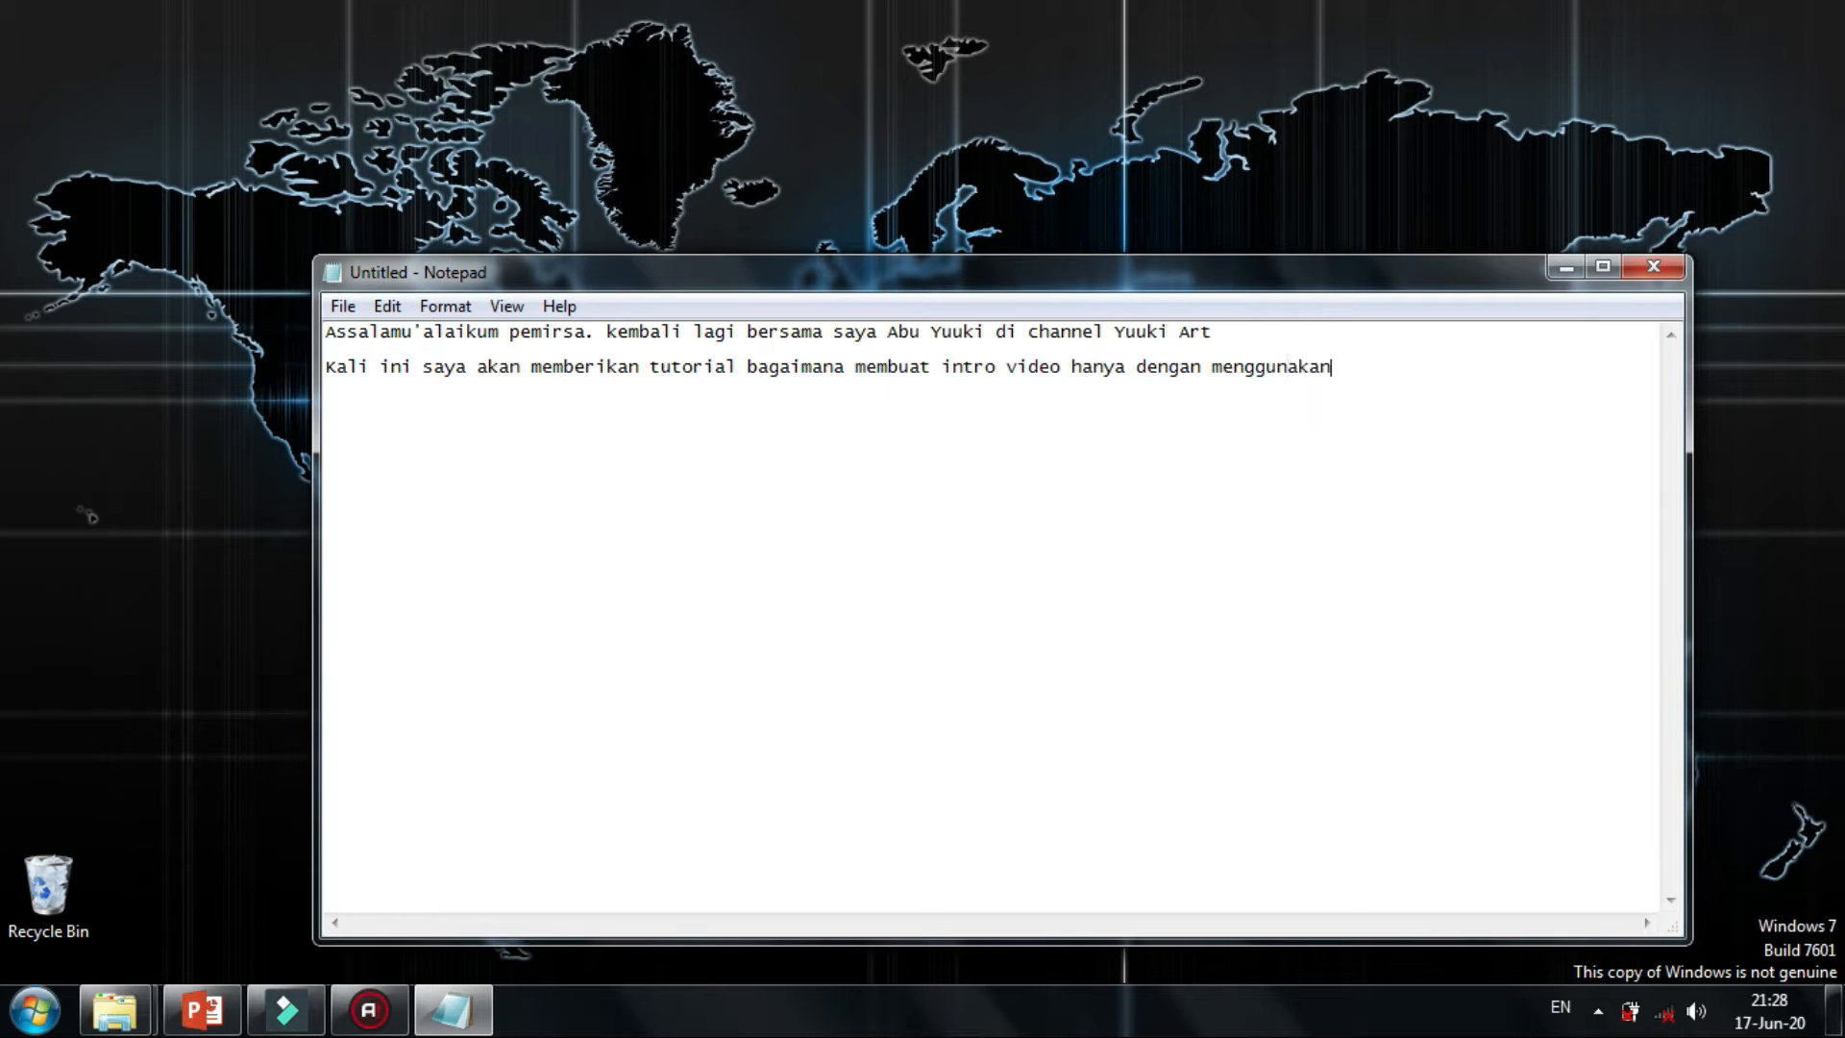
pyautogui.write(' powerpoint 206')
pyautogui.write('6')
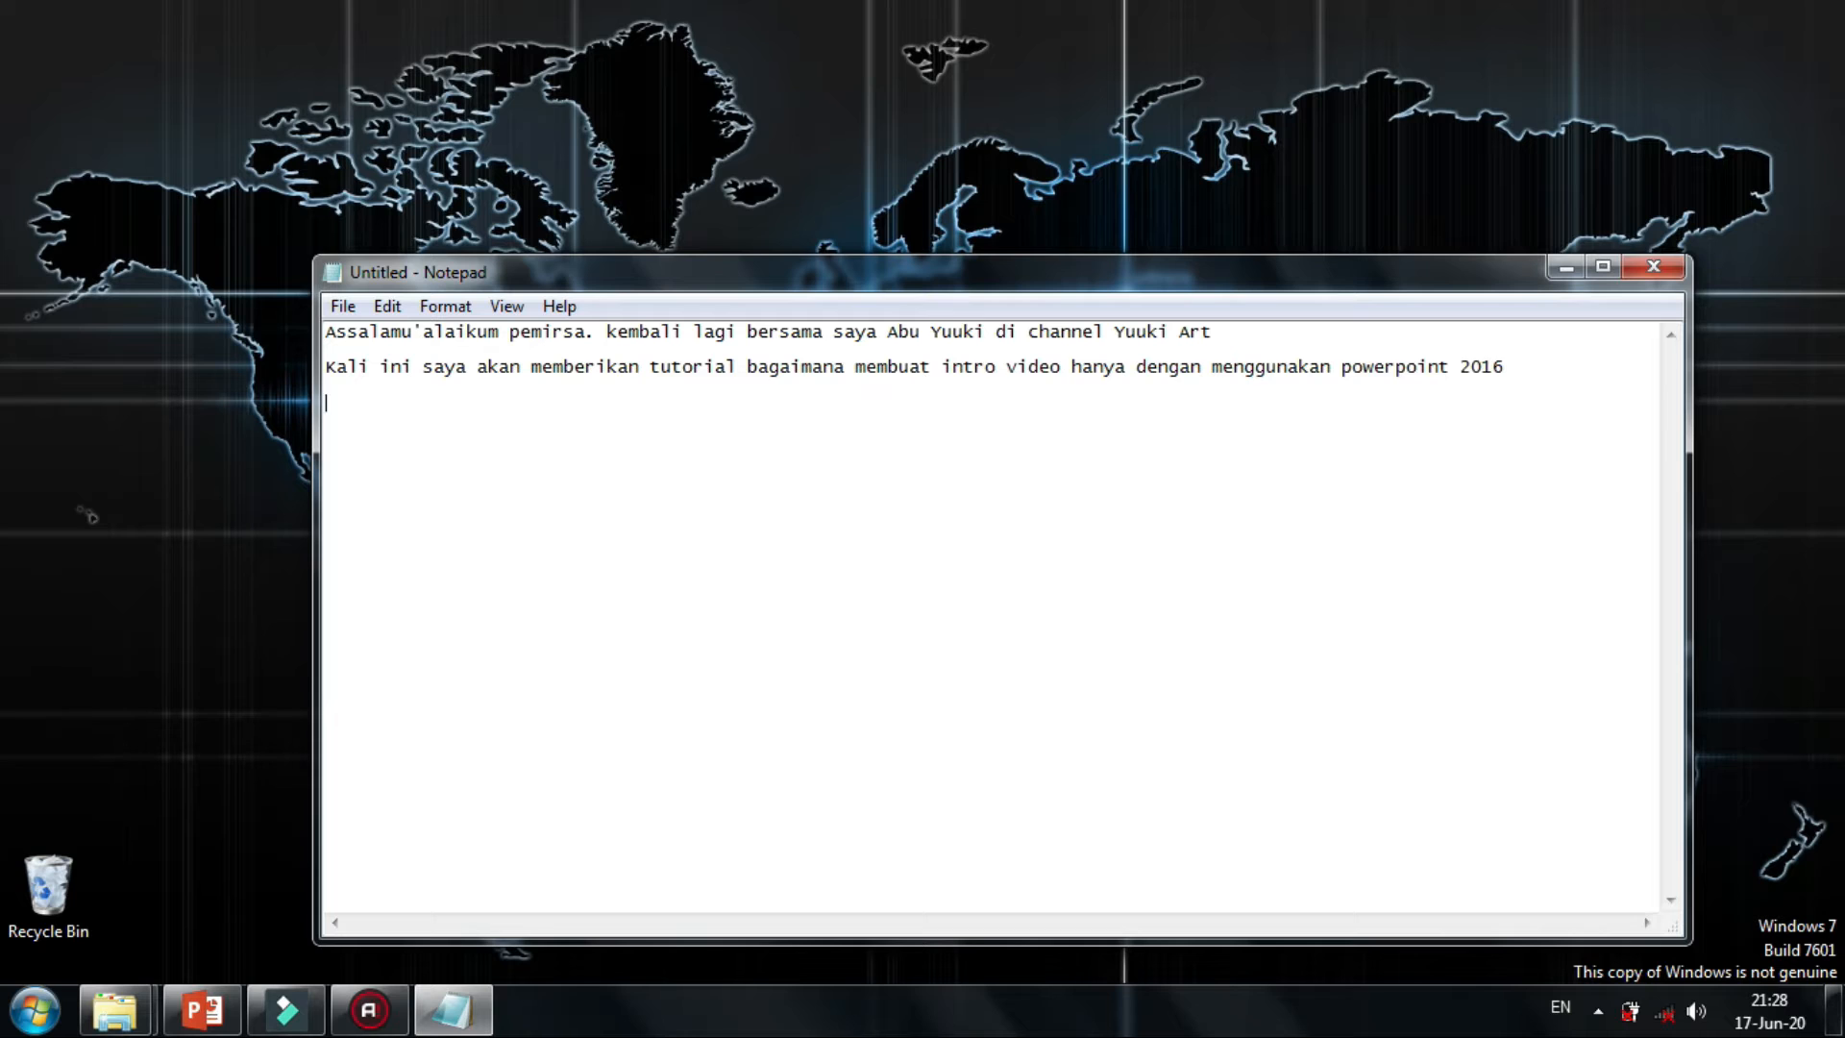
# Add the line "sebelum menonton. like jika anda suka. comment jika ada pertanyaan. share jika bermanfaat bagi teman anda".
pyautogui.write('belum menonton. like jik')
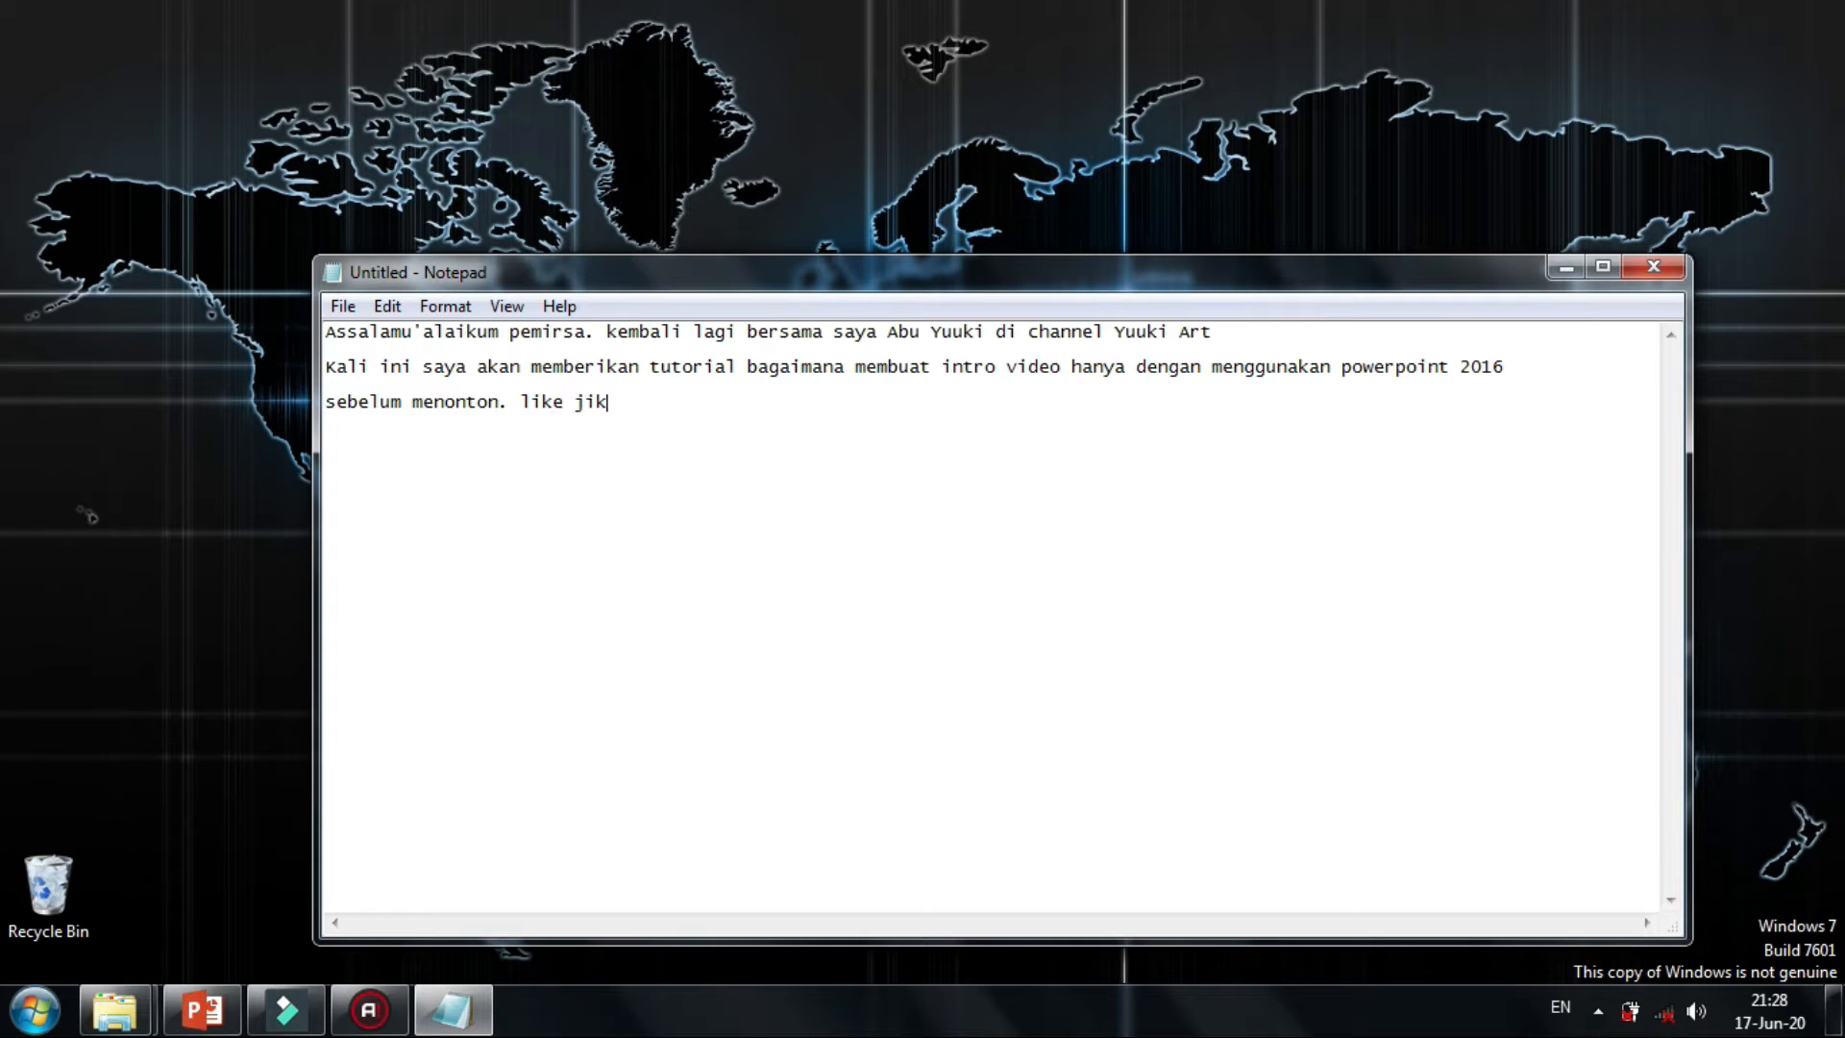
pyautogui.write('a anda suka. comment jika ada perta')
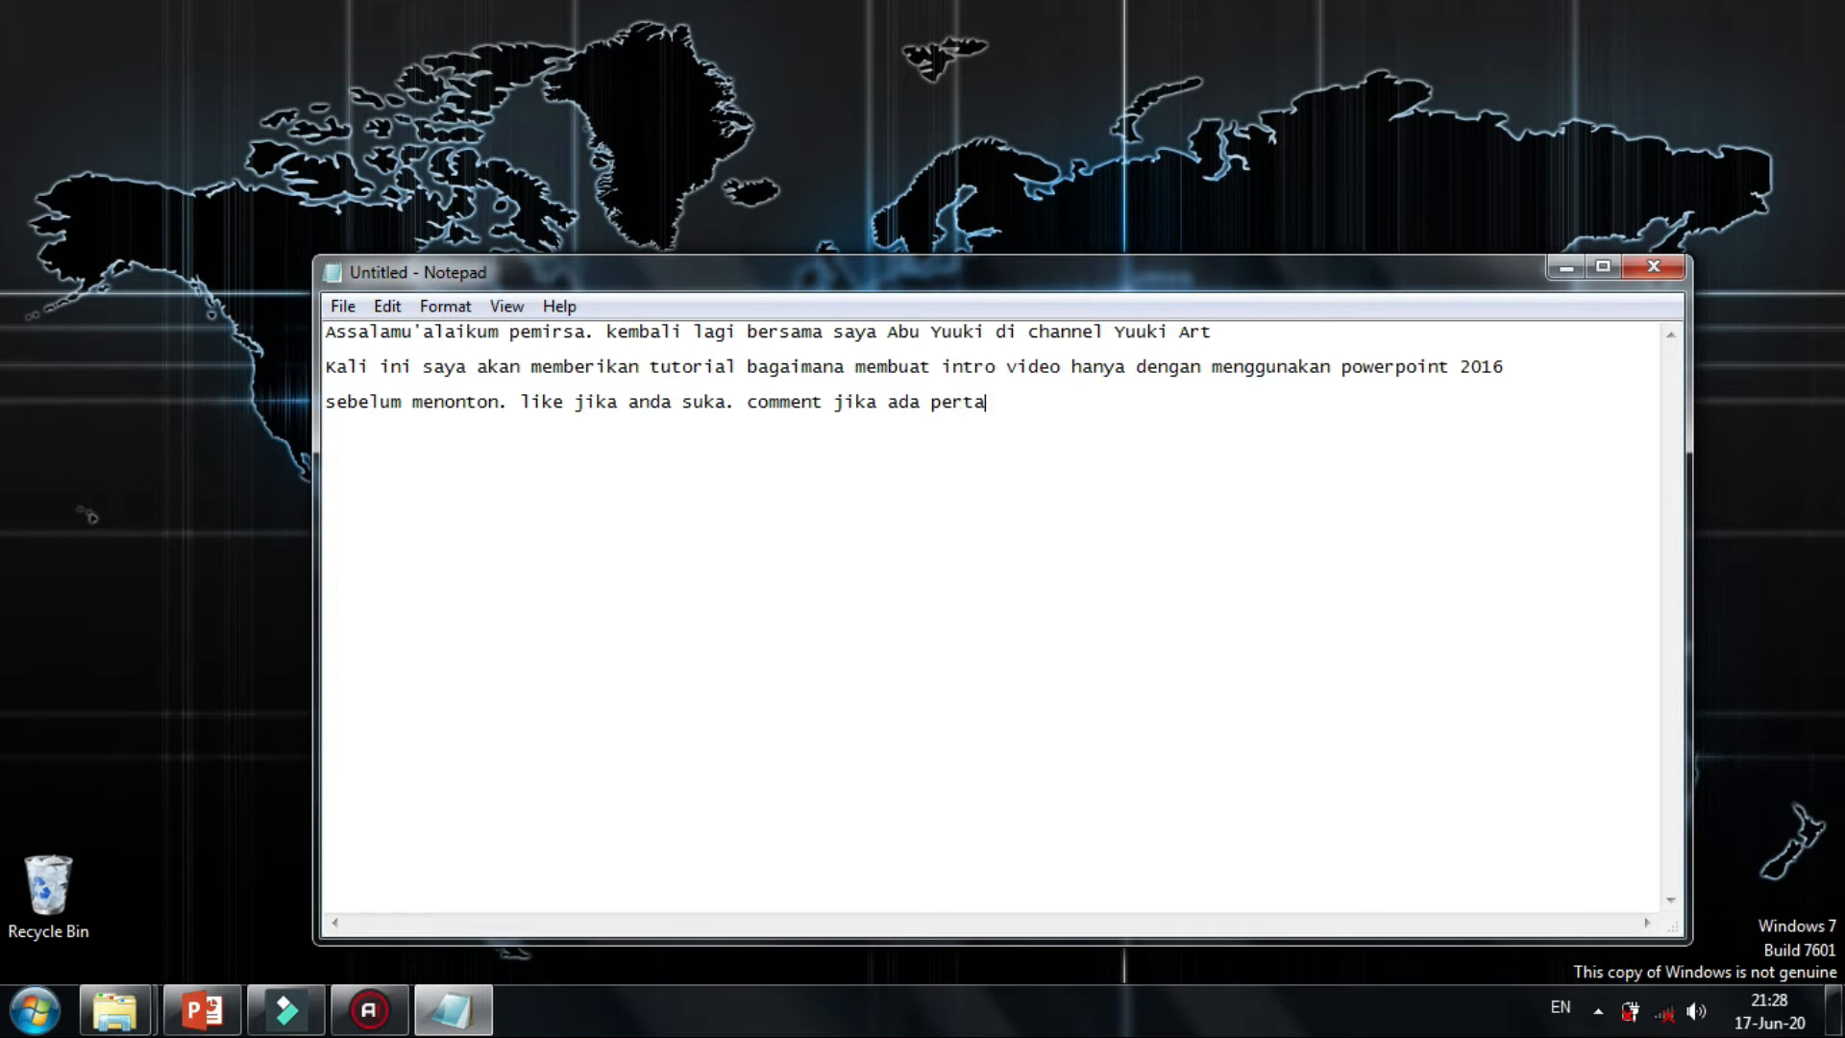
pyautogui.write('nyaan. share jika bermanf')
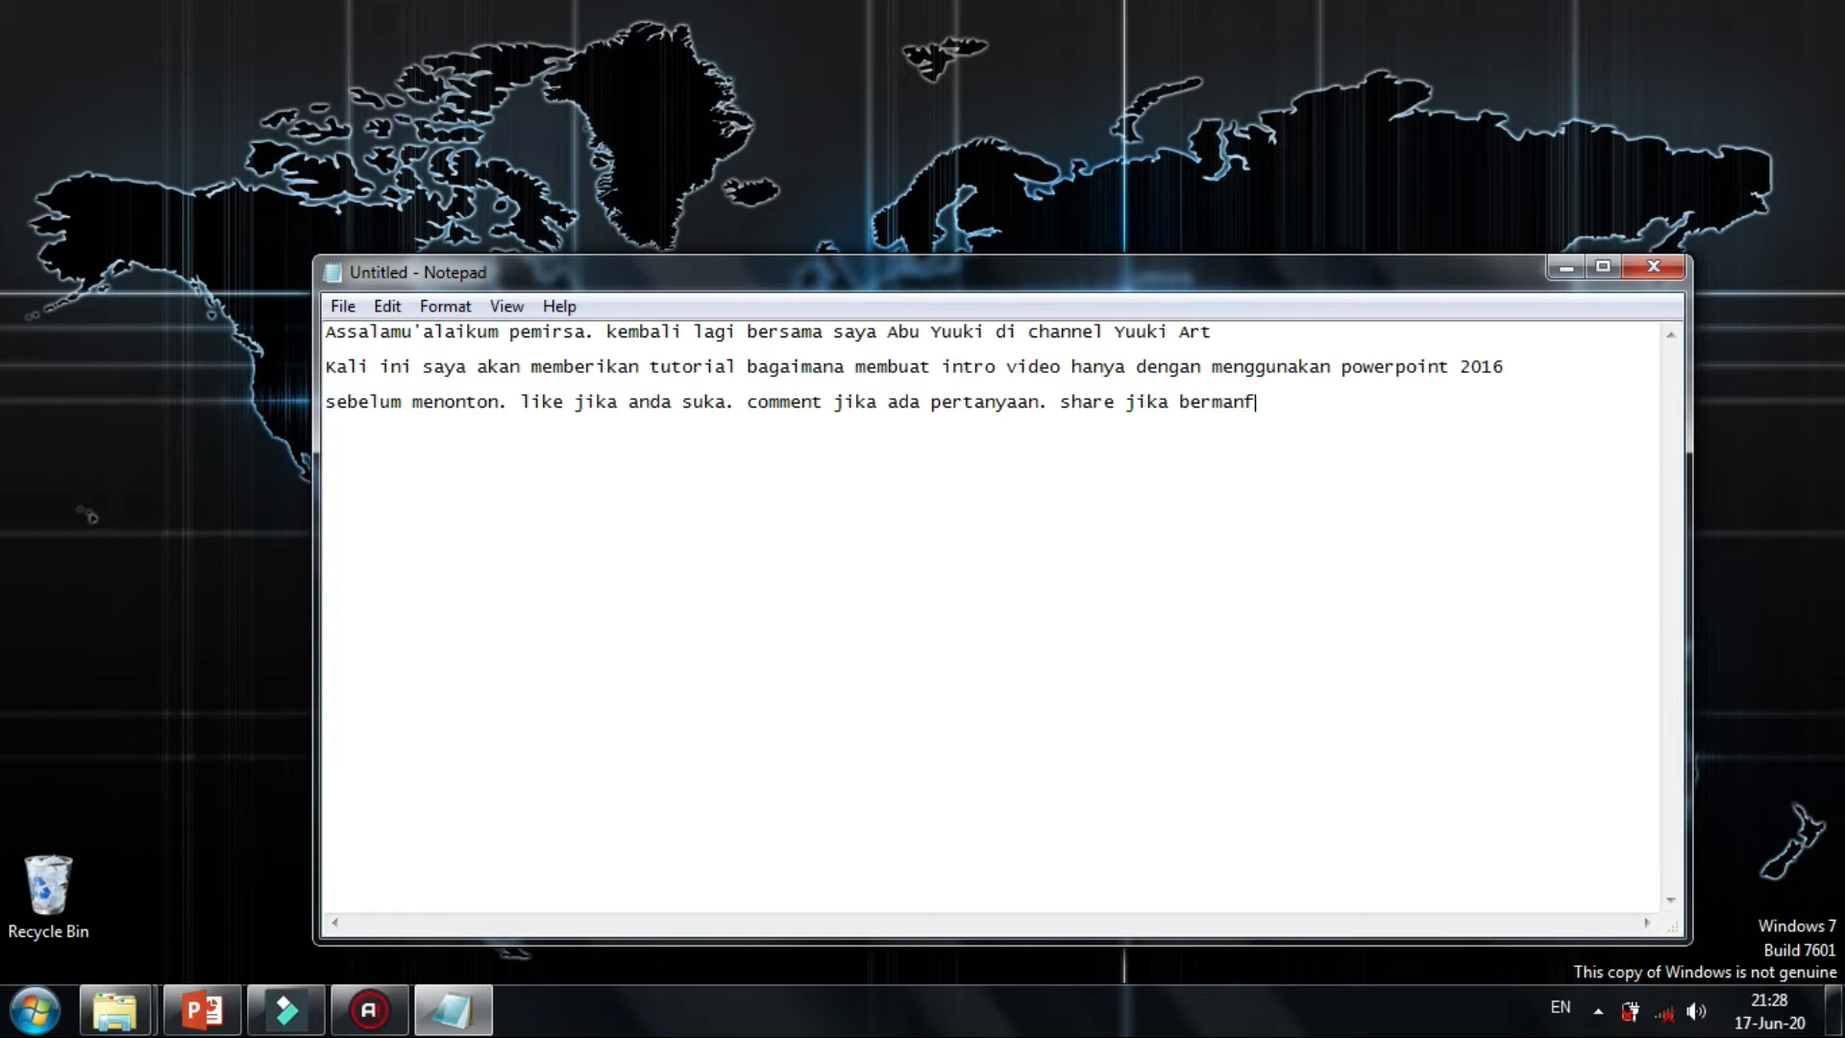
pyautogui.write('aat bagi temana')
pyautogui.press('BackSpace')
pyautogui.write('anda')
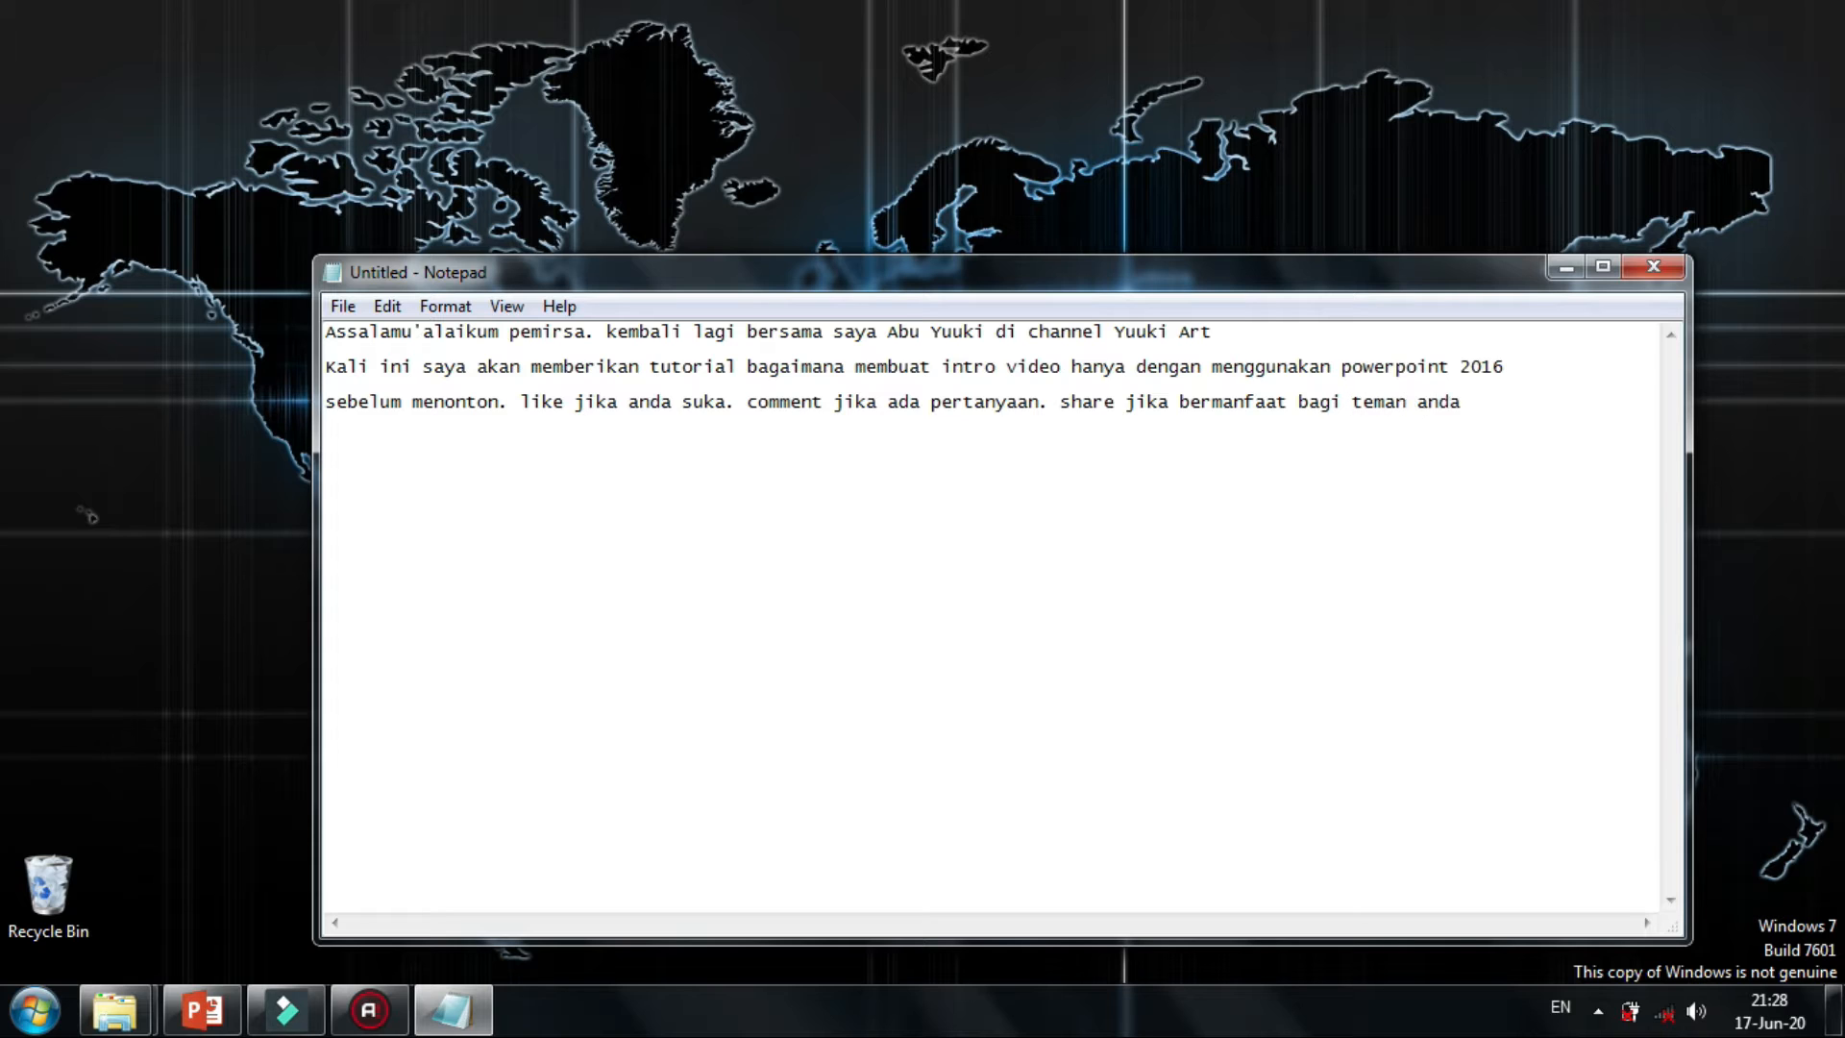
# Add the lines "dan jangan lupa untuk subscribe channel ini. karena subscribe itu GRATIS." and "selamat menyaksikan".
pyautogui.press('Return')
pyautogui.write('dan')
pyautogui.press('BackSpace')
pyautogui.write('dan jangan lupa untuk sub')
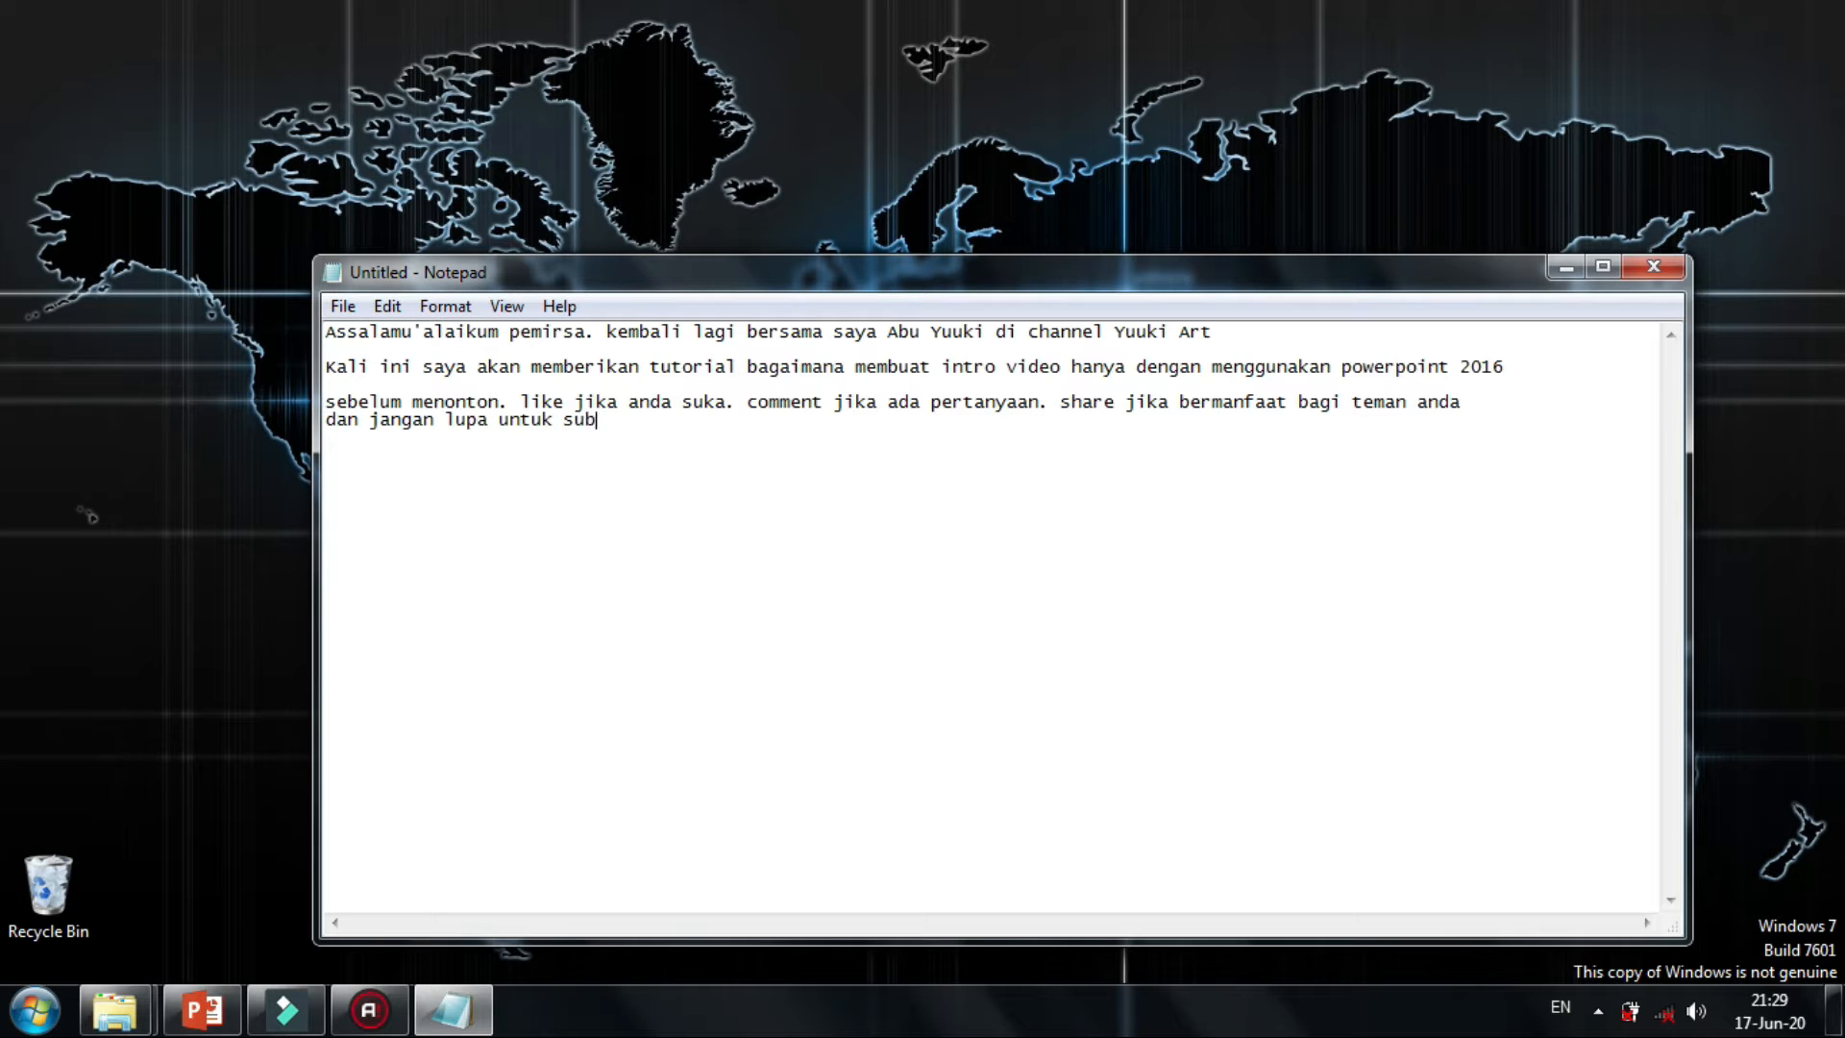
pyautogui.write('scribe channel ini. k')
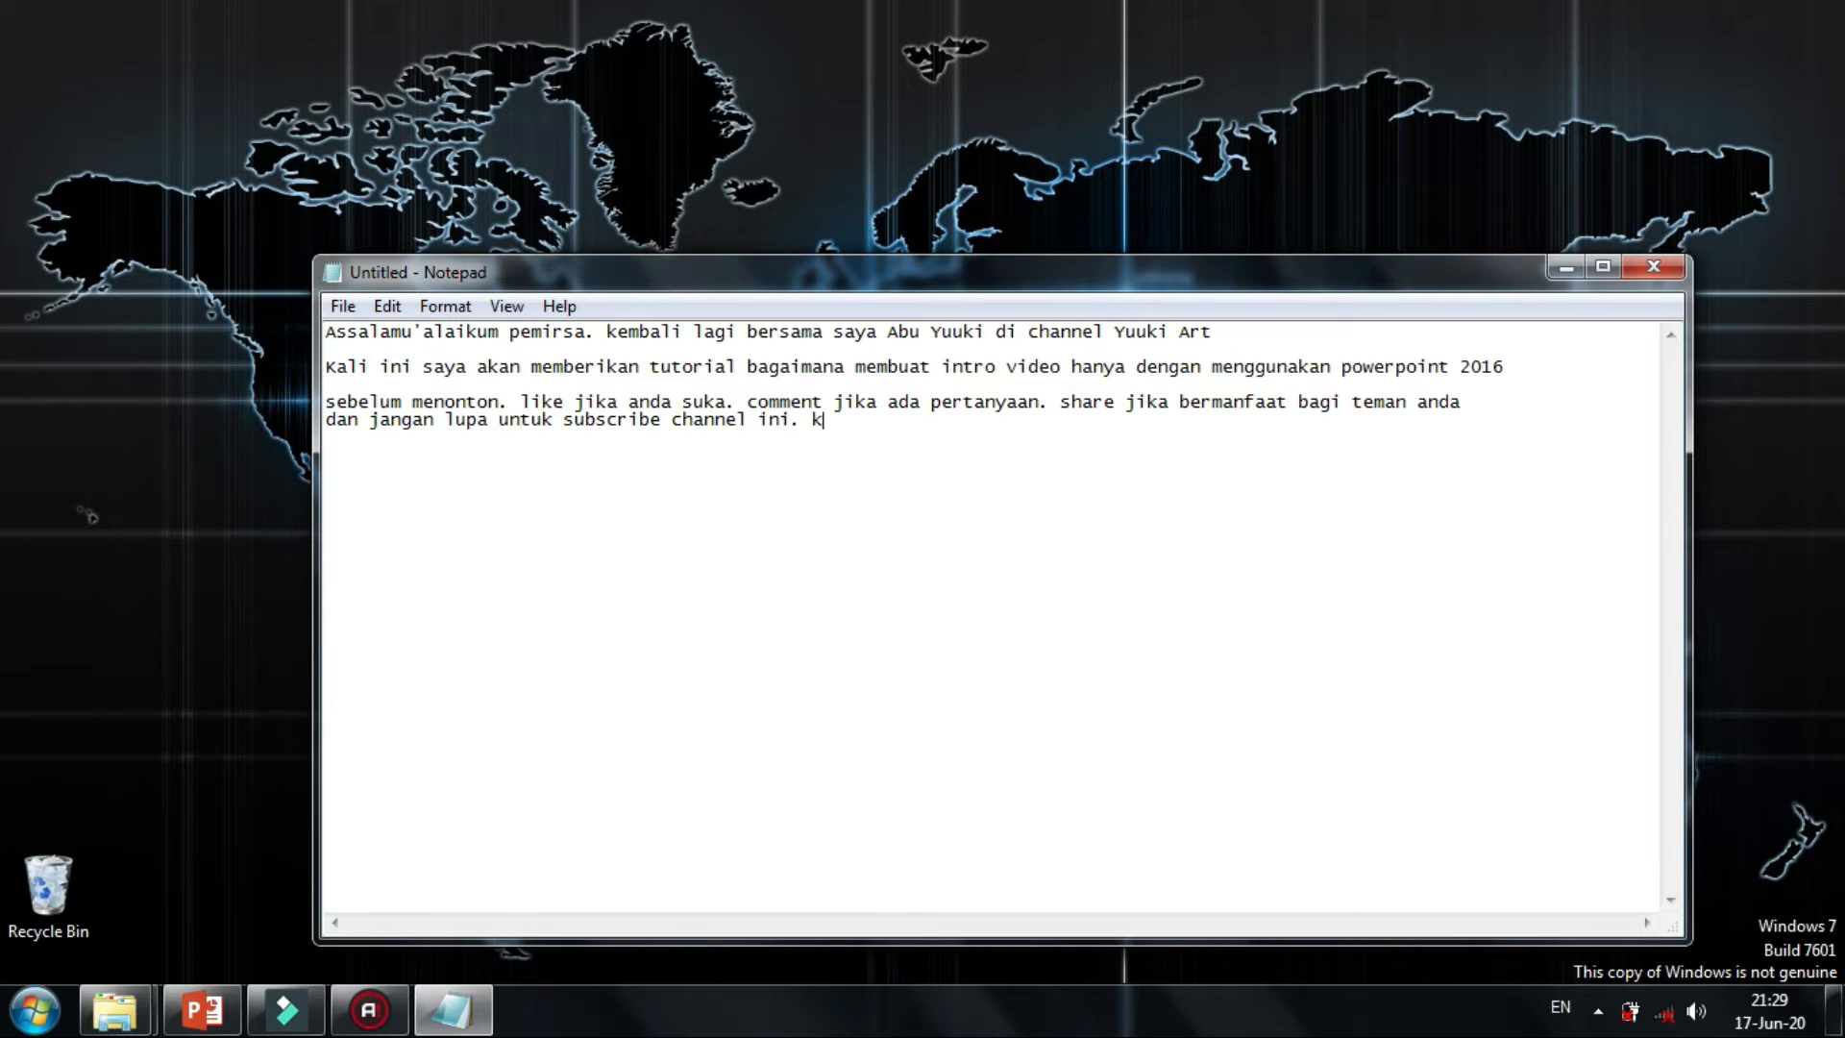
pyautogui.write('arena subscribe itu grRATIS.')
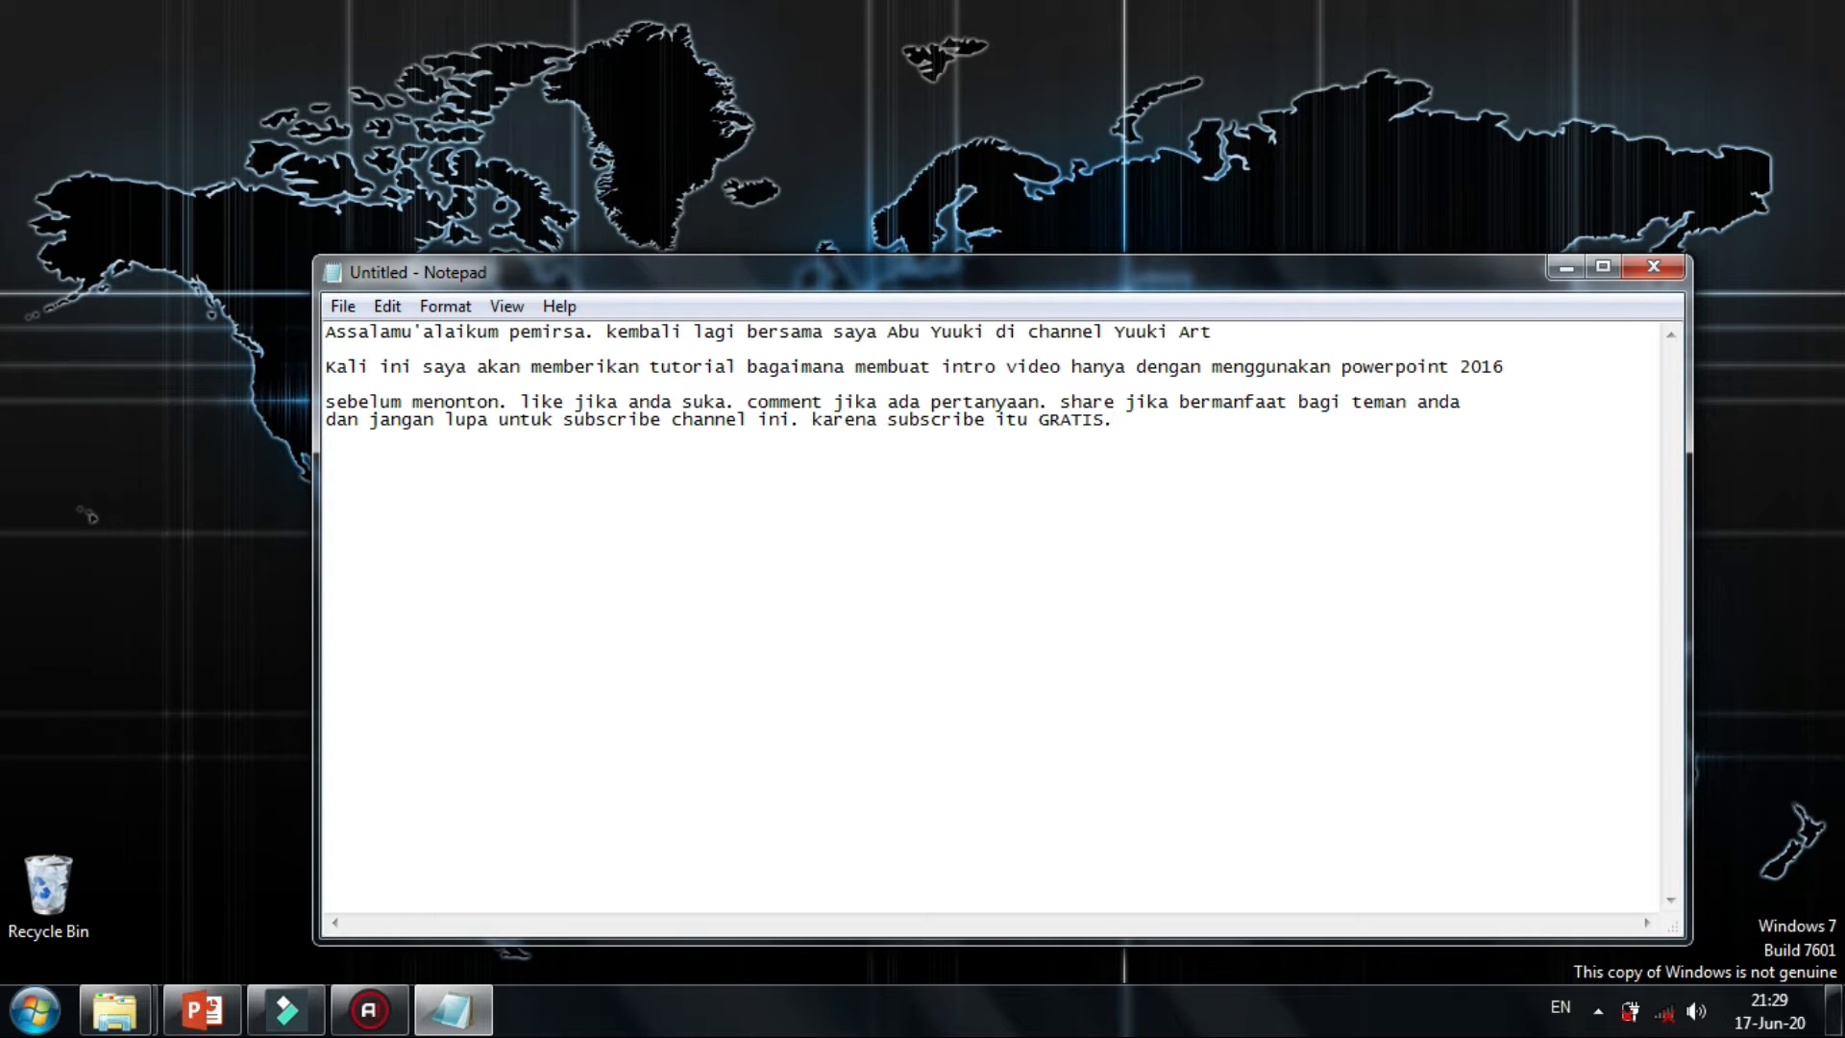
pyautogui.press('Return')
pyautogui.write('selamat menyaksika')
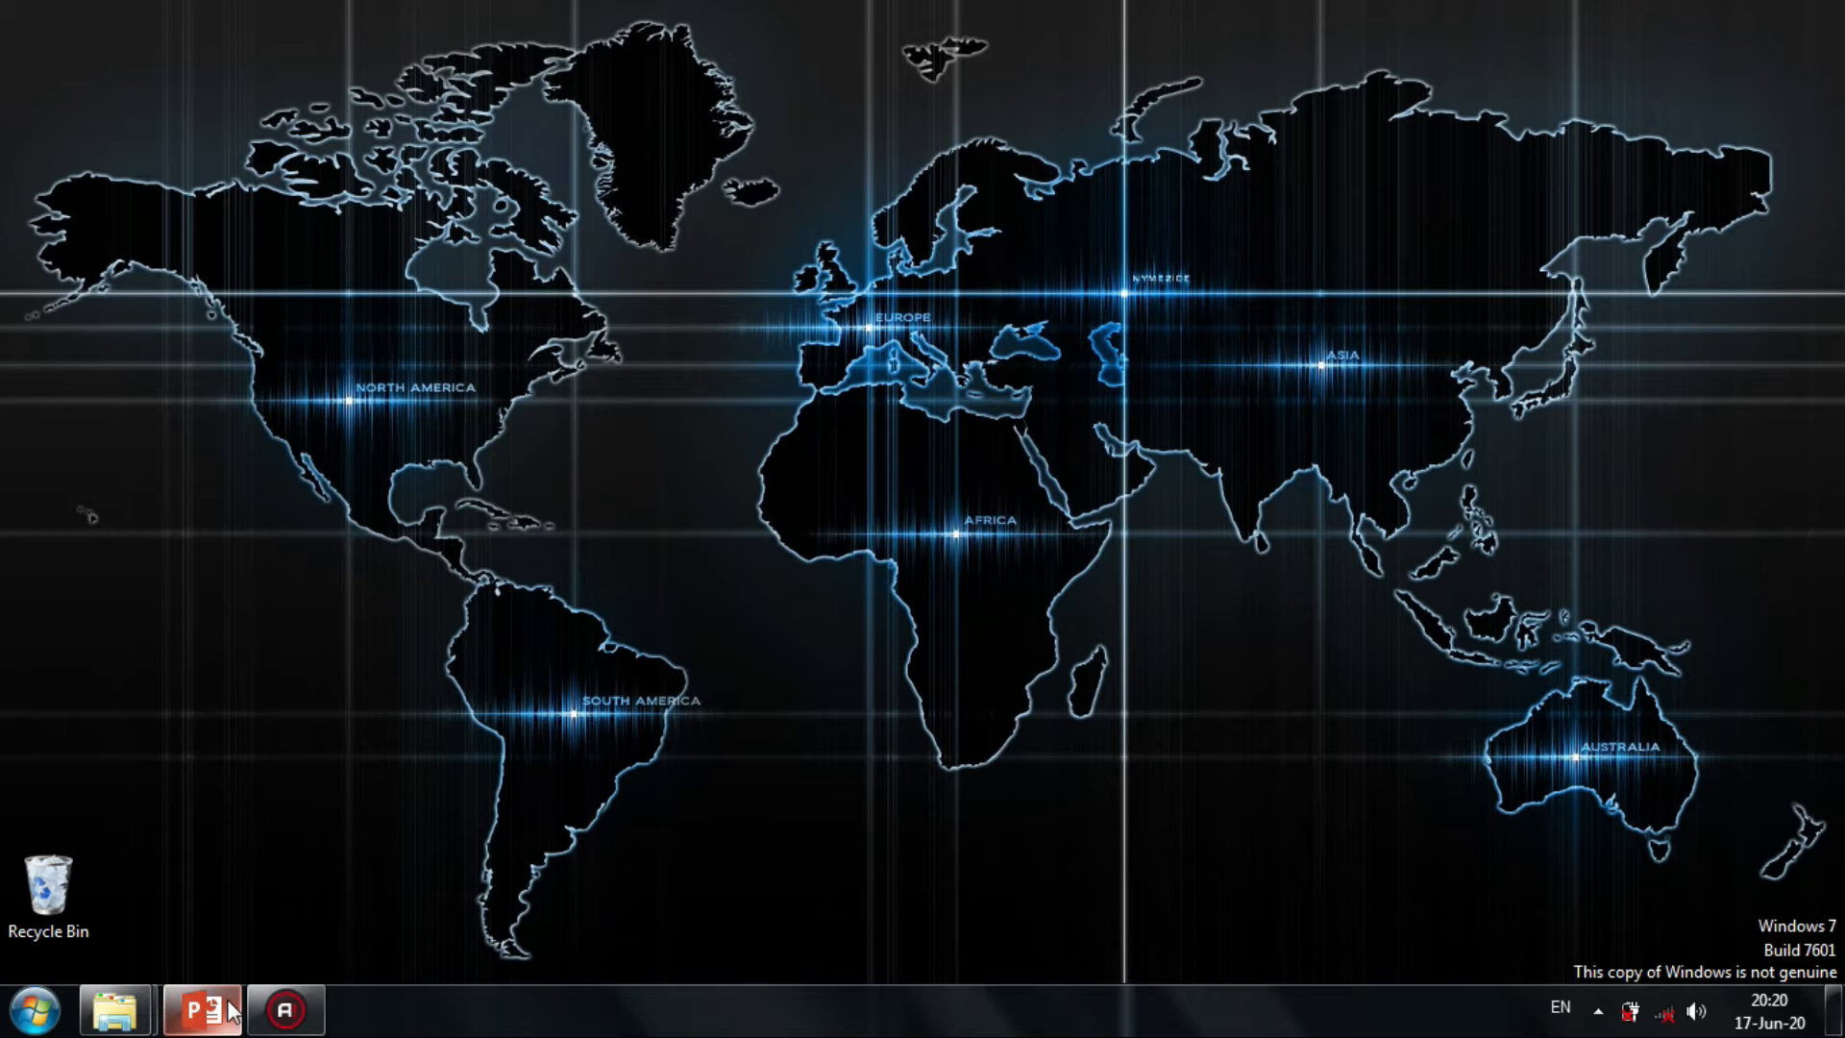
# Switch to PowerPoint and delete all the placeholders on the first slide.
pyautogui.click(228, 1006)
pyautogui.moveTo(568, 330); pyautogui.dragTo(1696, 785)
pyautogui.press('Delete')
# Cover the whole slide with a 13.33" by 7.5" rectangle that has a black fill and no outline.
pyautogui.click(204, 59)
pyautogui.click(459, 125)
pyautogui.click(528, 218)
pyautogui.moveTo(528, 279); pyautogui.dragTo(1573, 867)
pyautogui.click(672, 127)
pyautogui.click(625, 362)
pyautogui.click(701, 99)
pyautogui.click(651, 165)
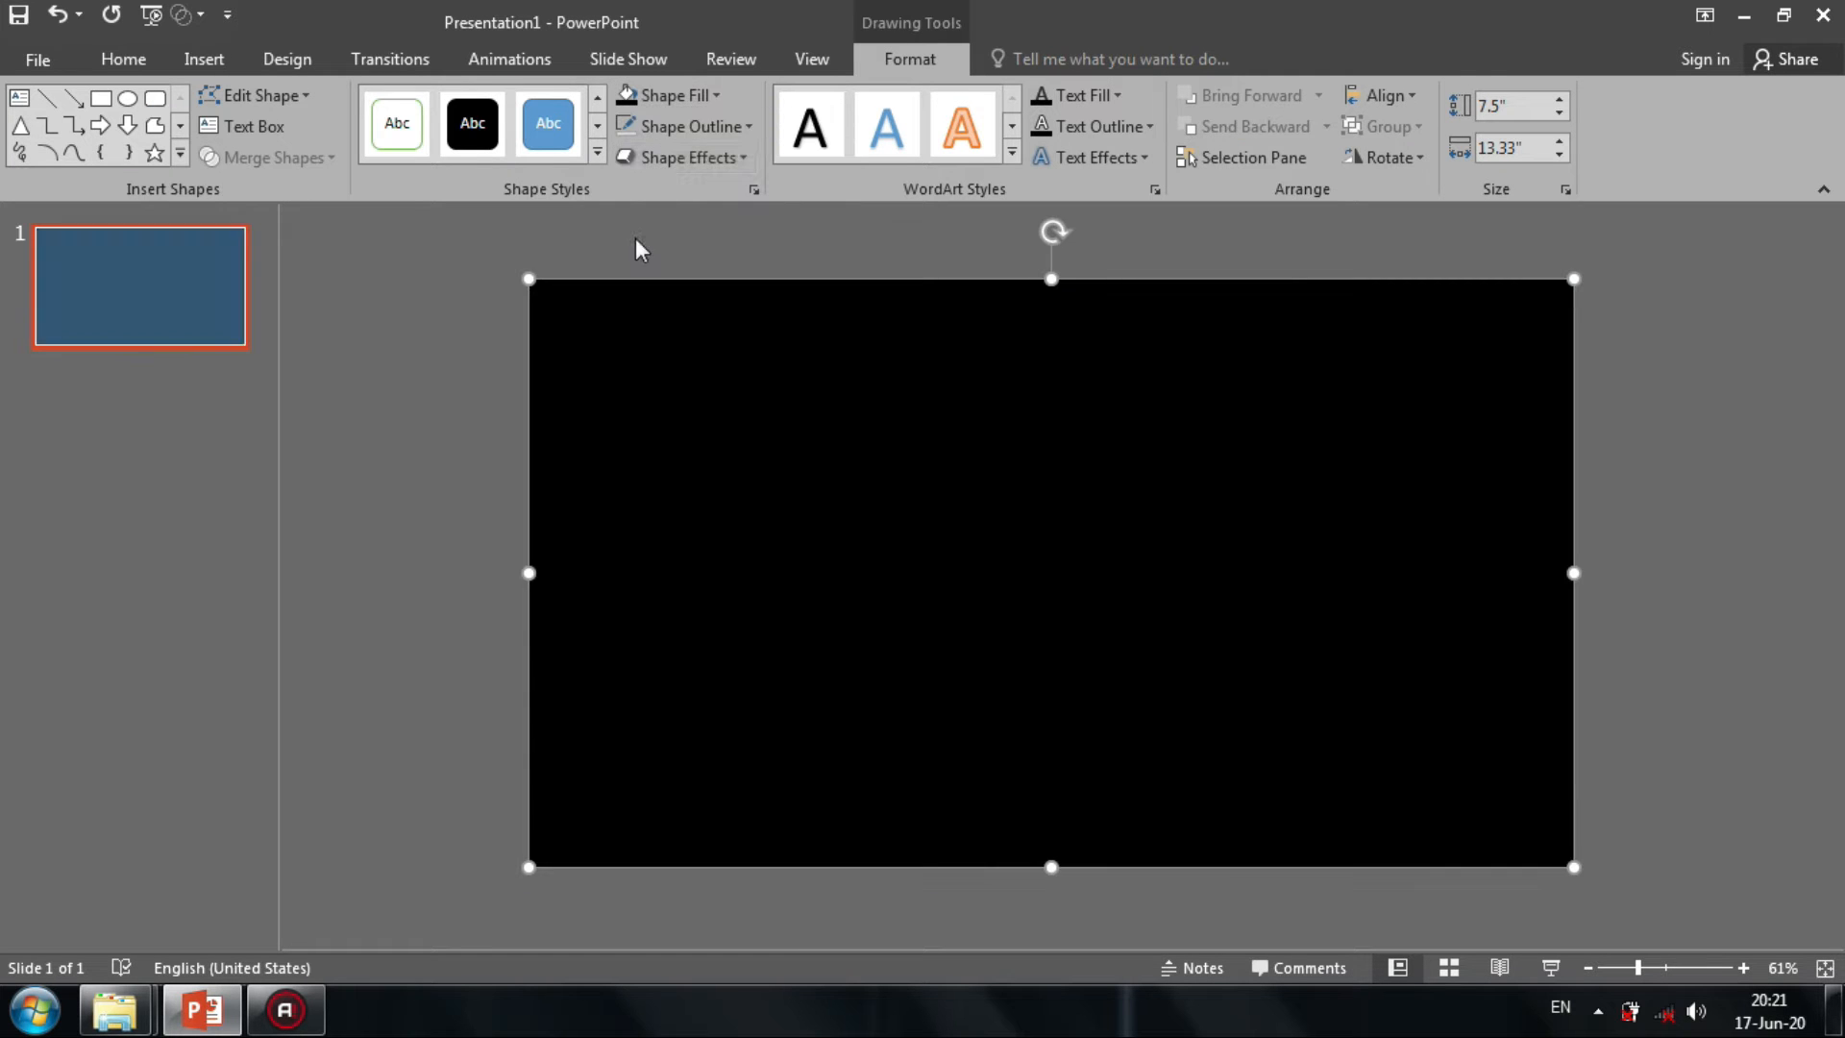
# Insert a text box with white font colour in the upper middle of the black slide.
pyautogui.click(273, 205)
pyautogui.click(203, 59)
pyautogui.click(1044, 125)
pyautogui.moveTo(692, 271); pyautogui.dragTo(1168, 557)
pyautogui.click(676, 147)
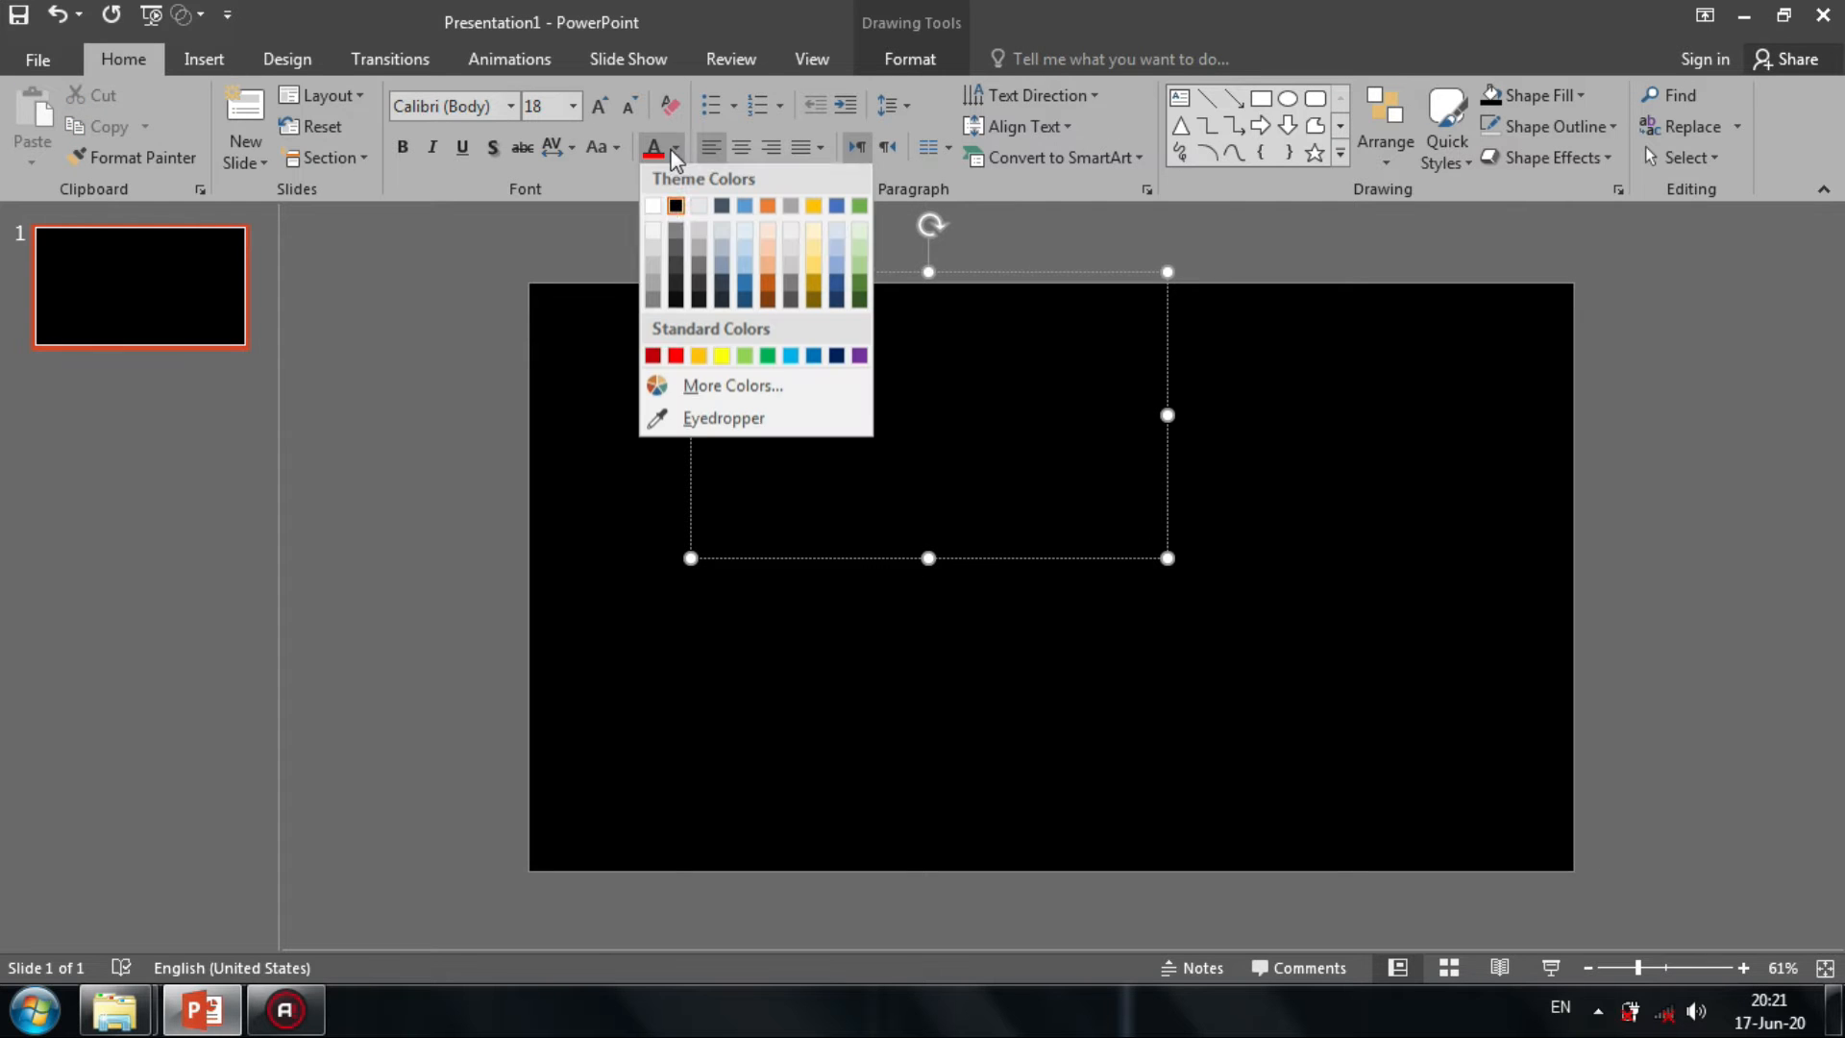
pyautogui.click(661, 209)
pyautogui.moveTo(926, 297); pyautogui.dragTo(974, 452)
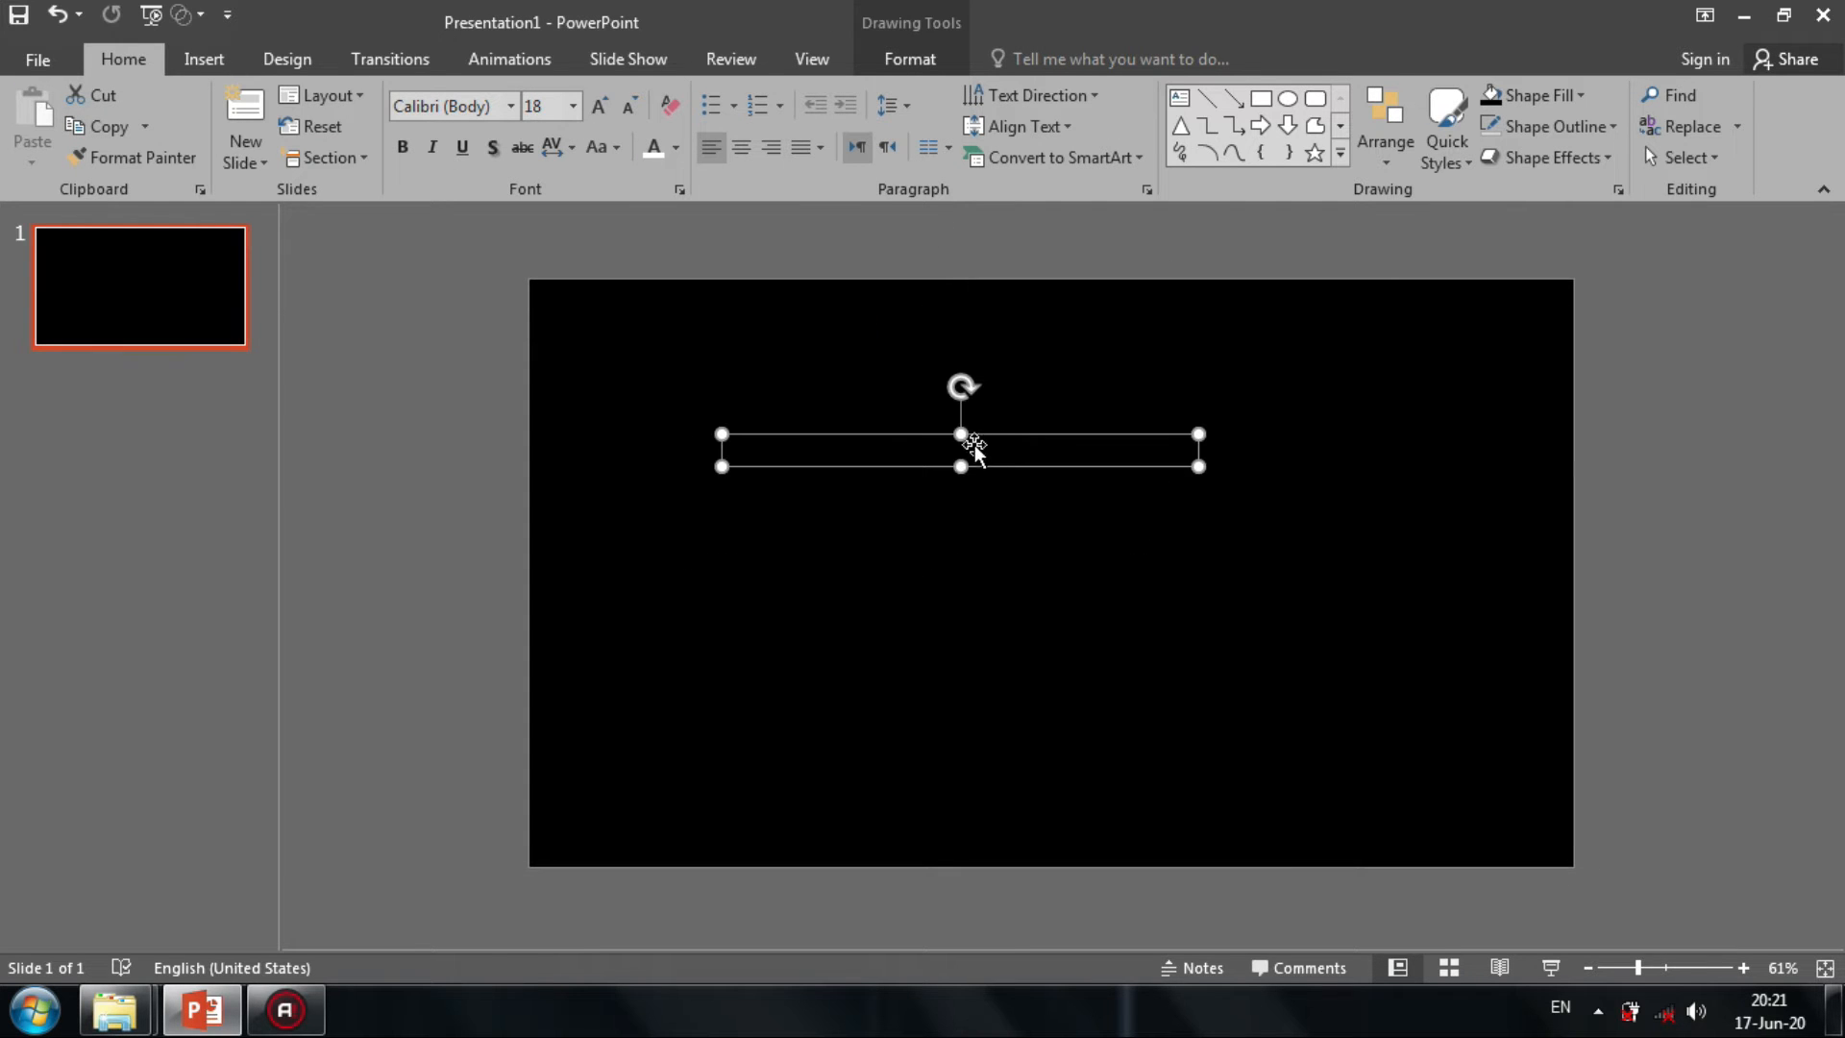
# Enter "SMP ISLAM TERPADU" and "RAUDHATUL ULUM" on two lines in the text box.
pyautogui.doubleClick(827, 453)
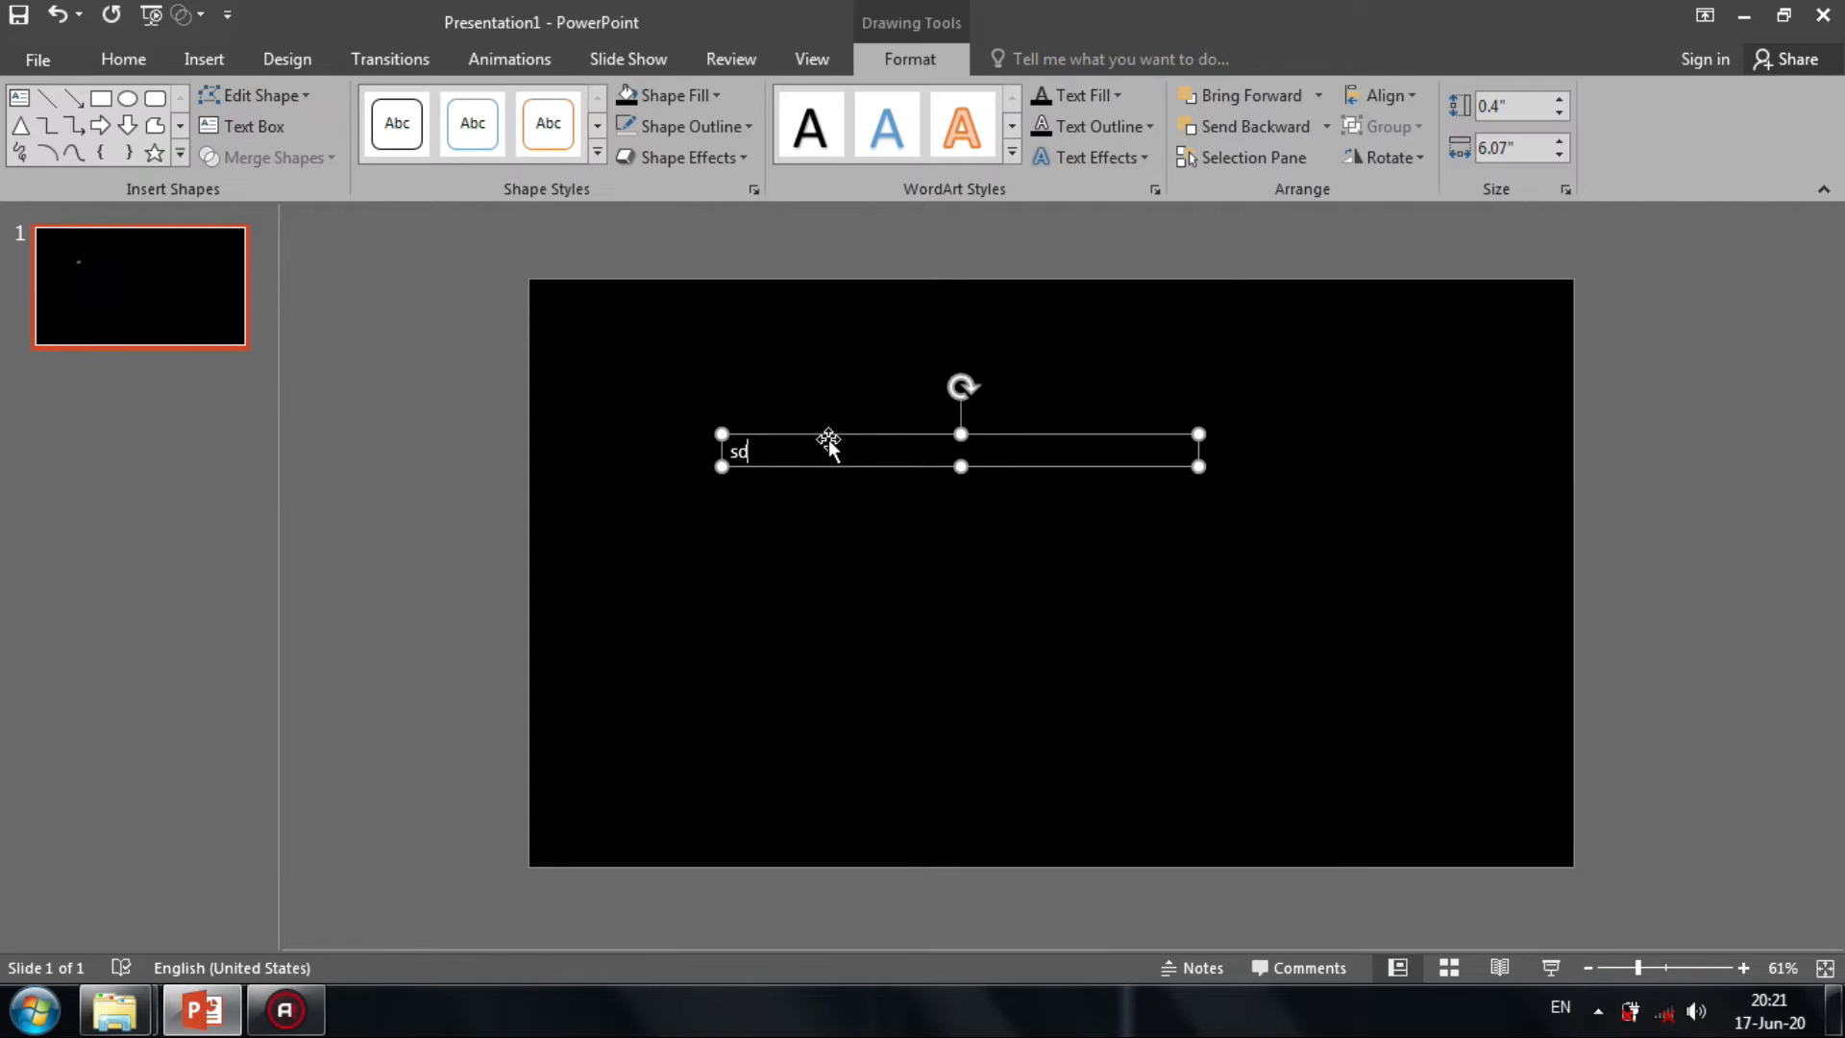
pyautogui.write('SMP IT RAUDHATUL ULUM')
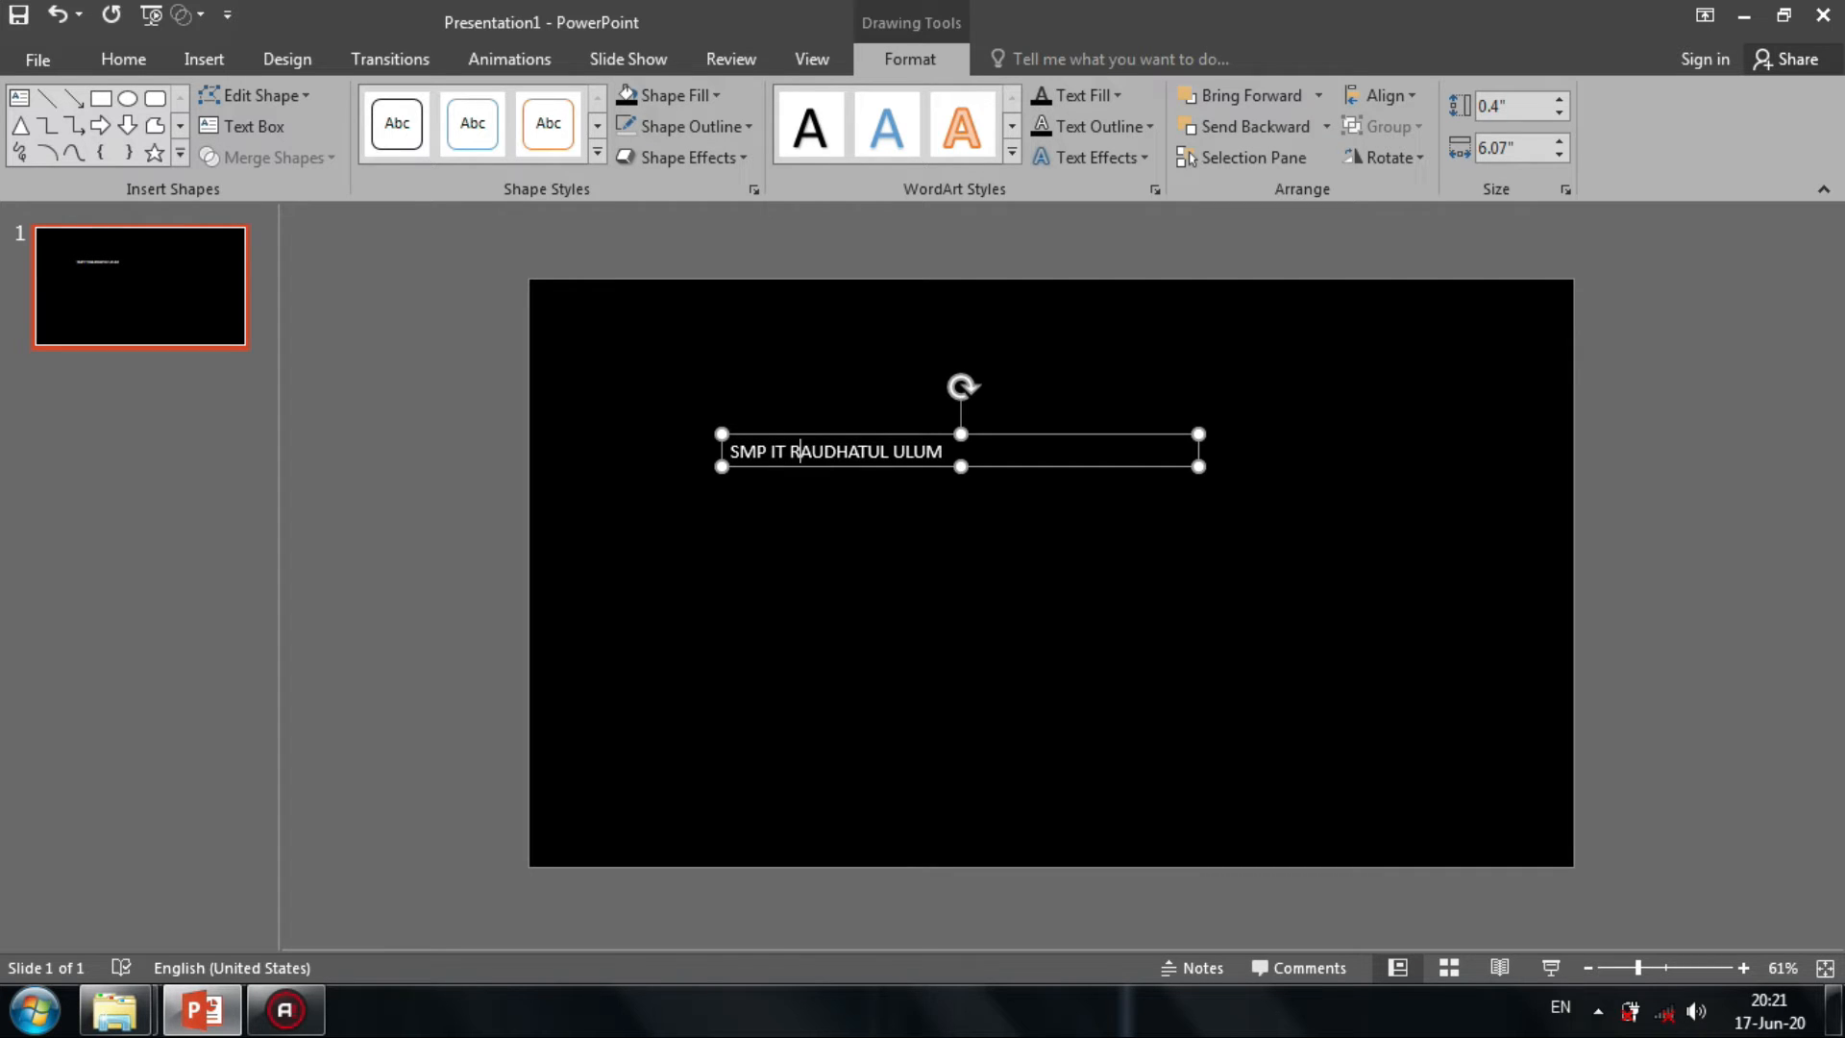
pyautogui.click(789, 451)
pyautogui.press('BackSpace')
pyautogui.press('Return')
pyautogui.write('ISLAM TERPADU')
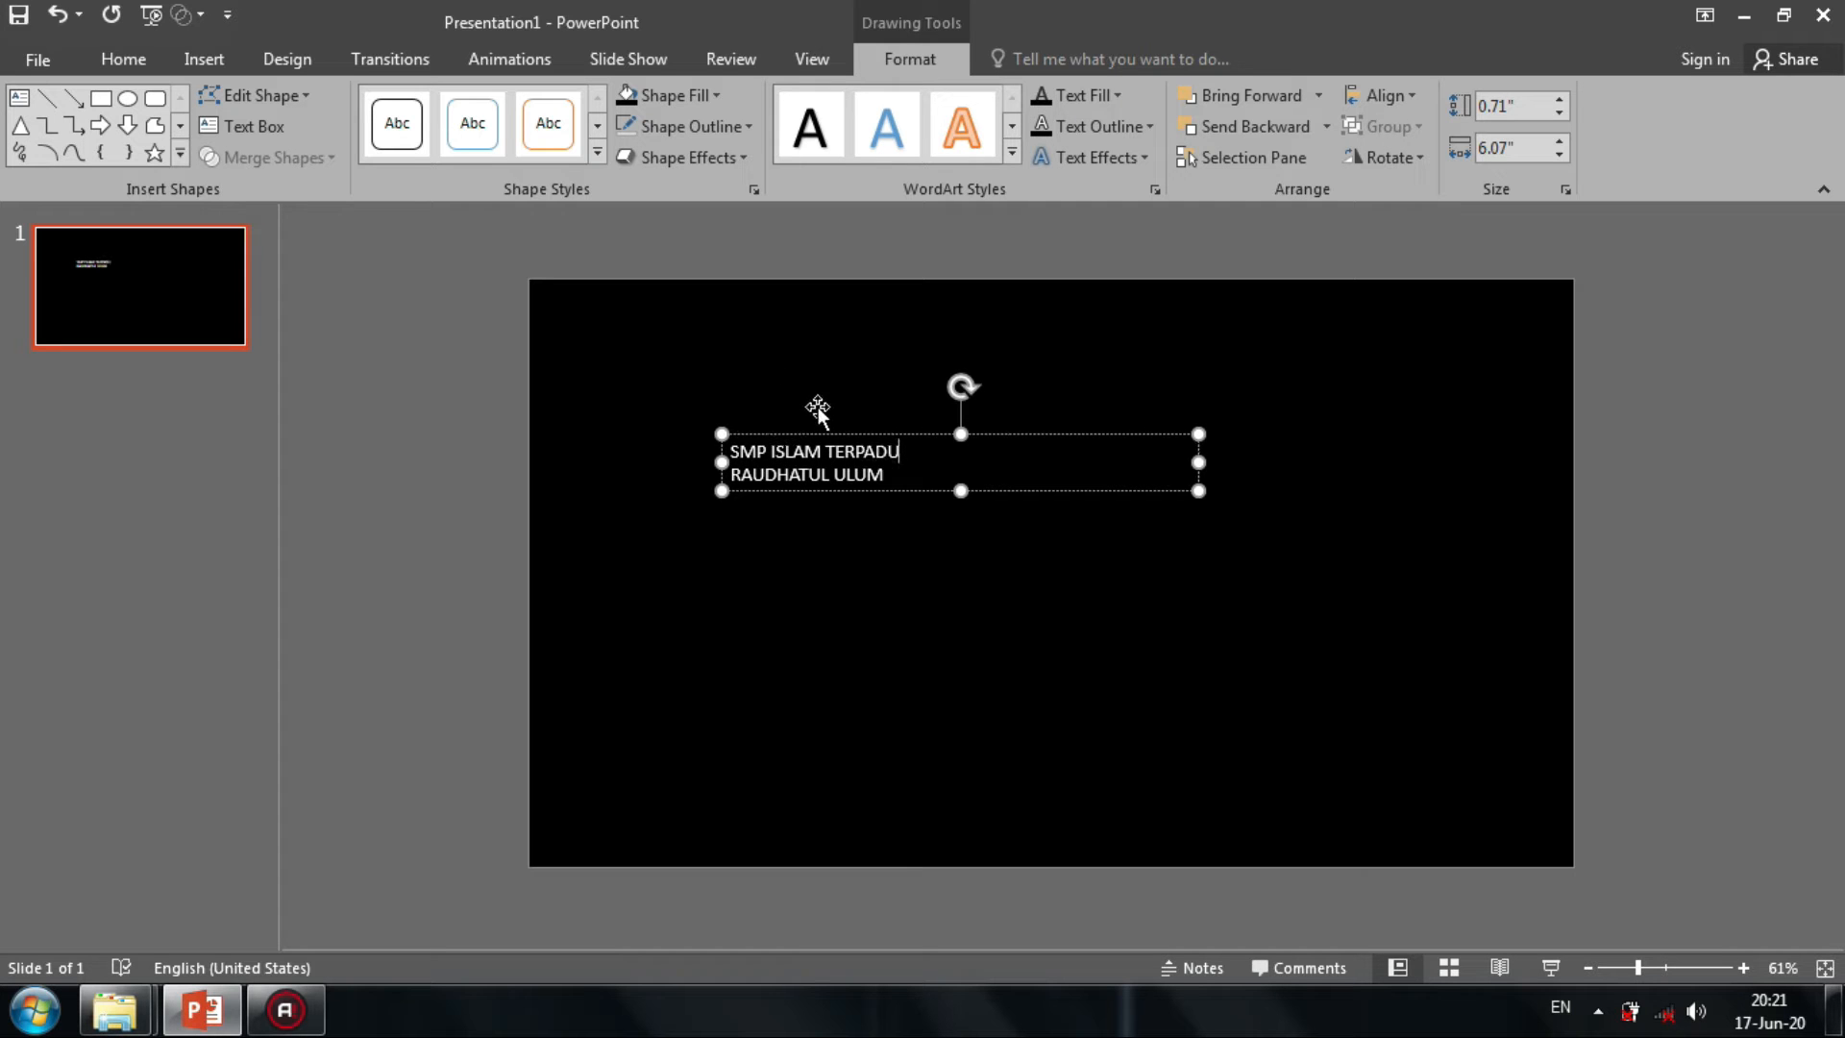
# Try the Justify and Justify Low alignments on the school name text.
pyautogui.click(856, 435)
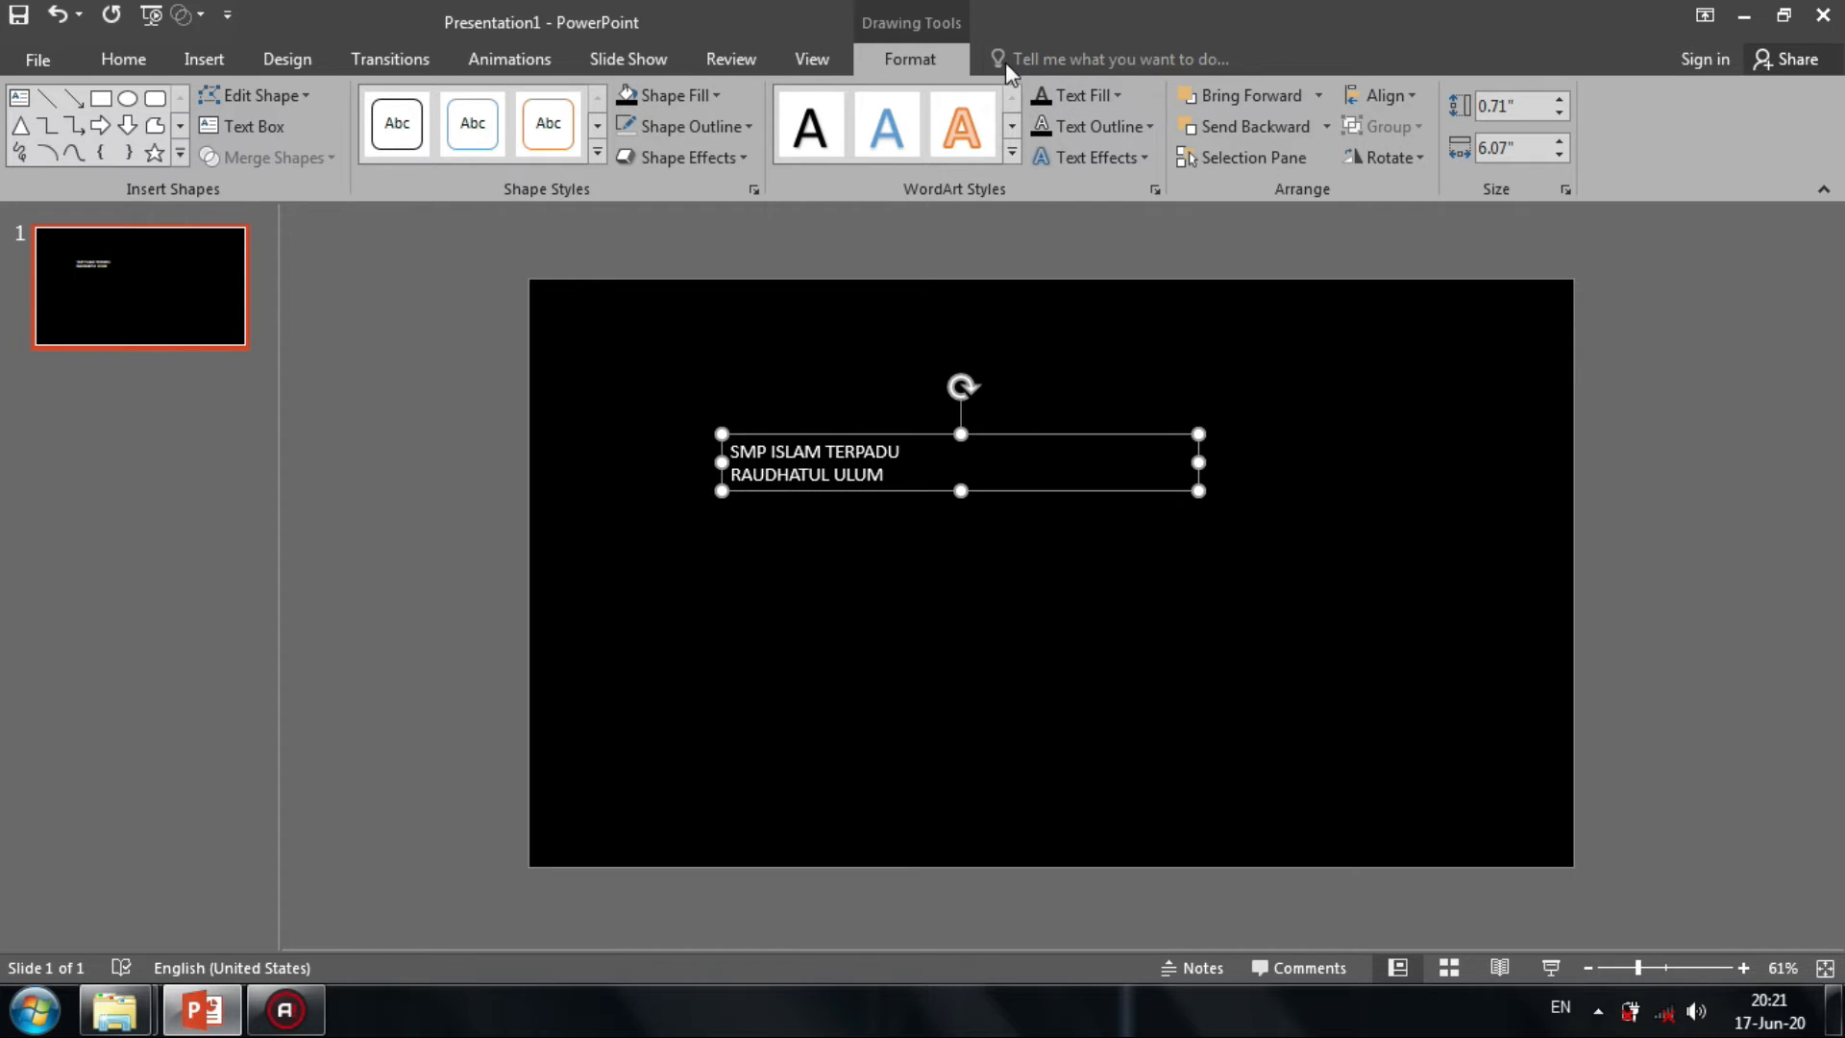
pyautogui.click(152, 65)
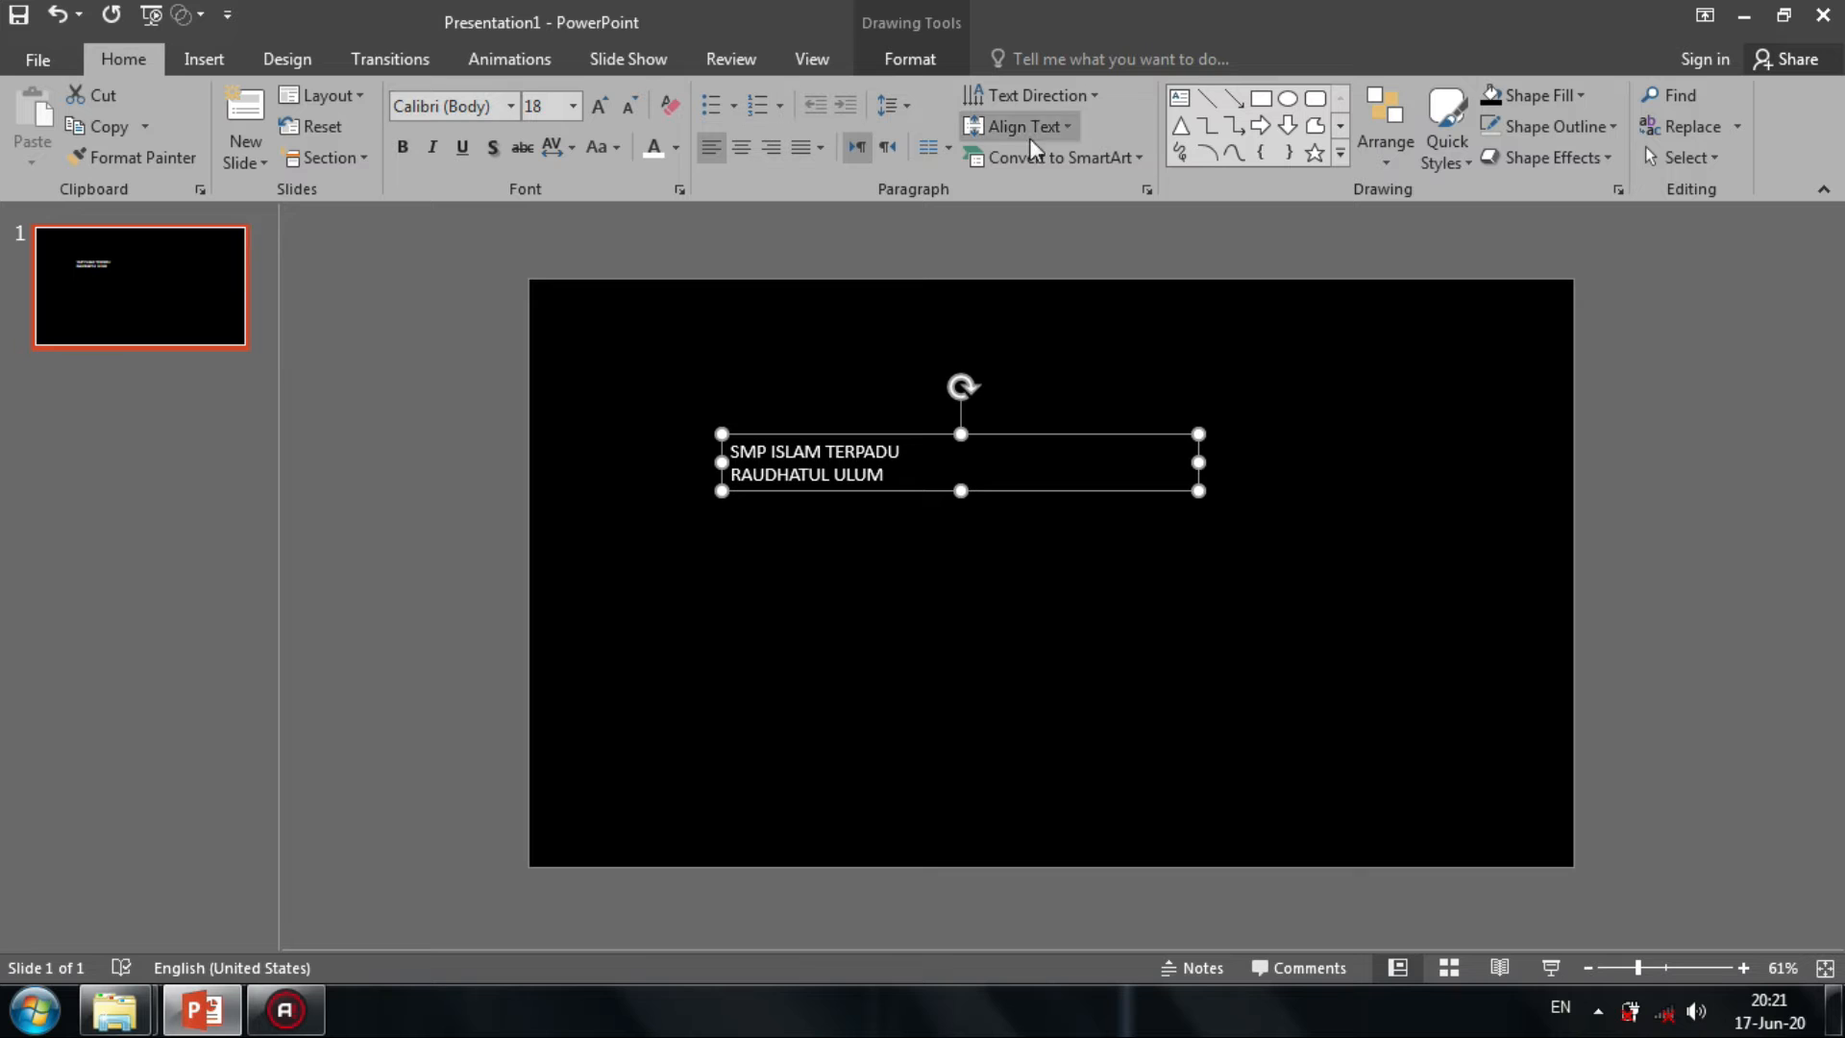
pyautogui.click(823, 148)
pyautogui.click(838, 181)
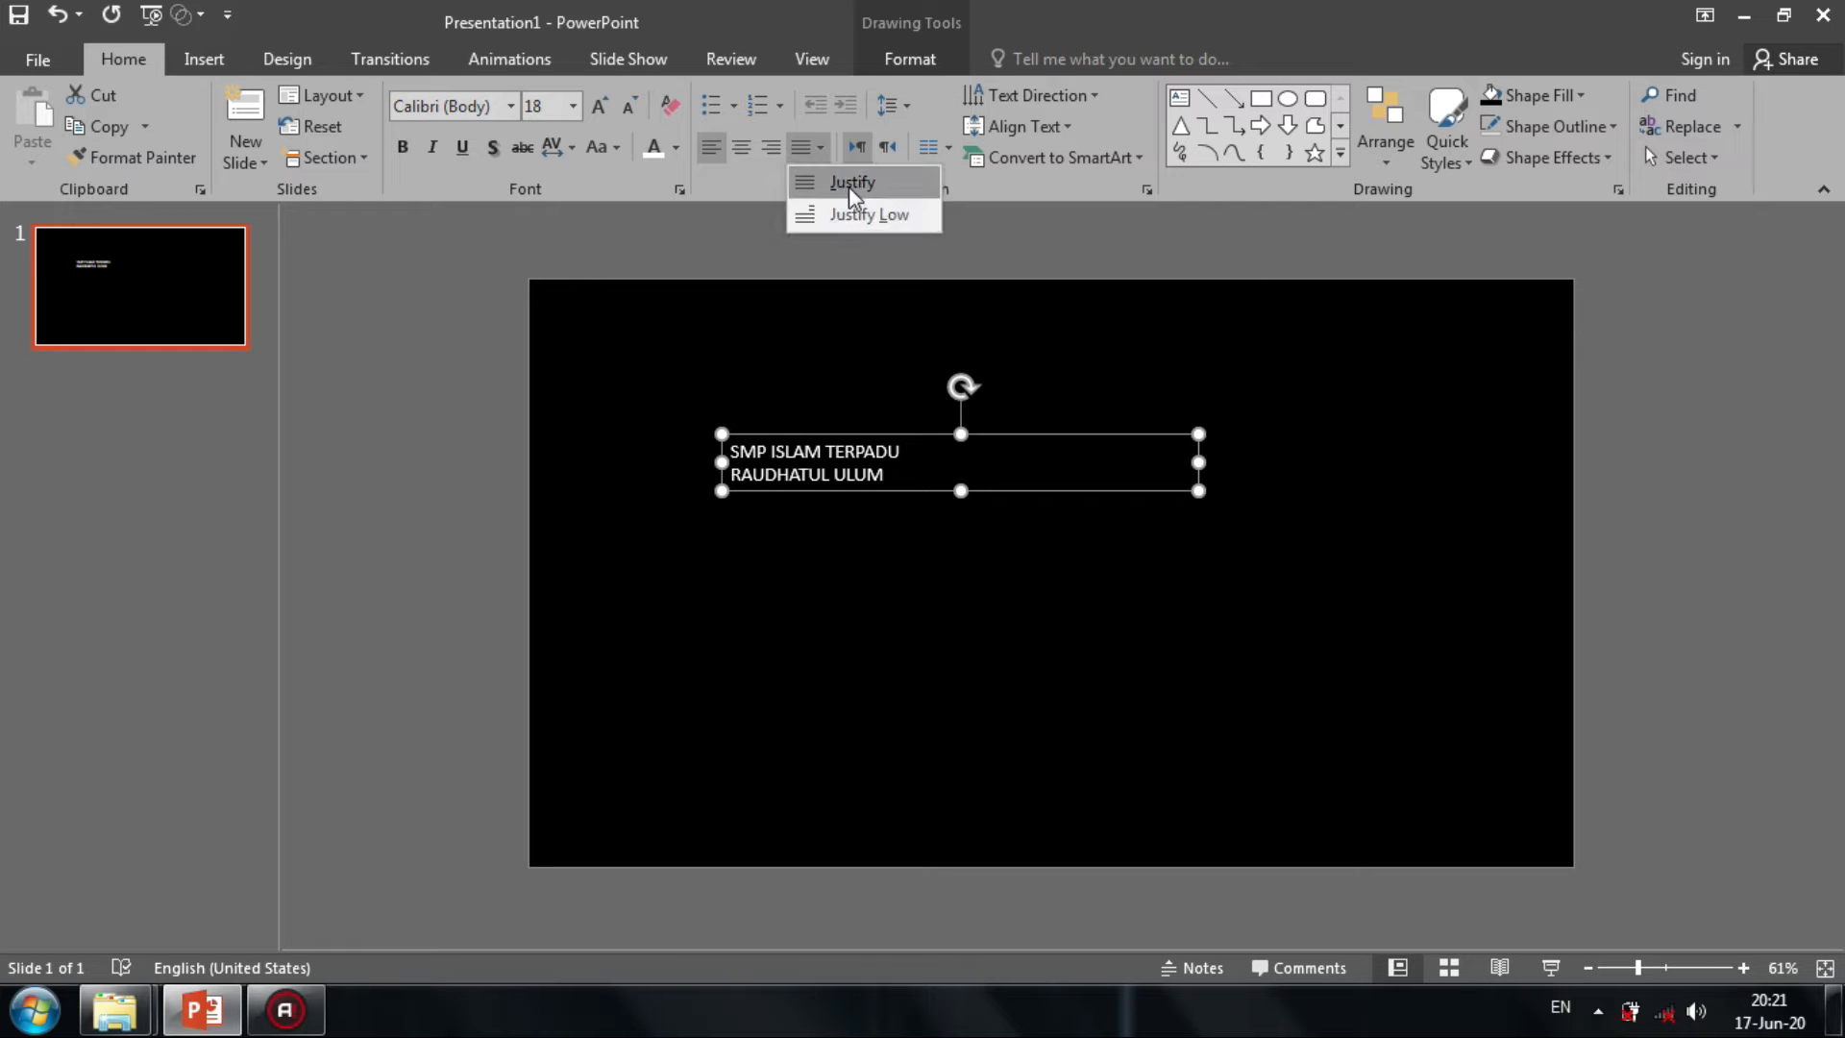
pyautogui.click(822, 152)
pyautogui.click(834, 212)
pyautogui.click(931, 147)
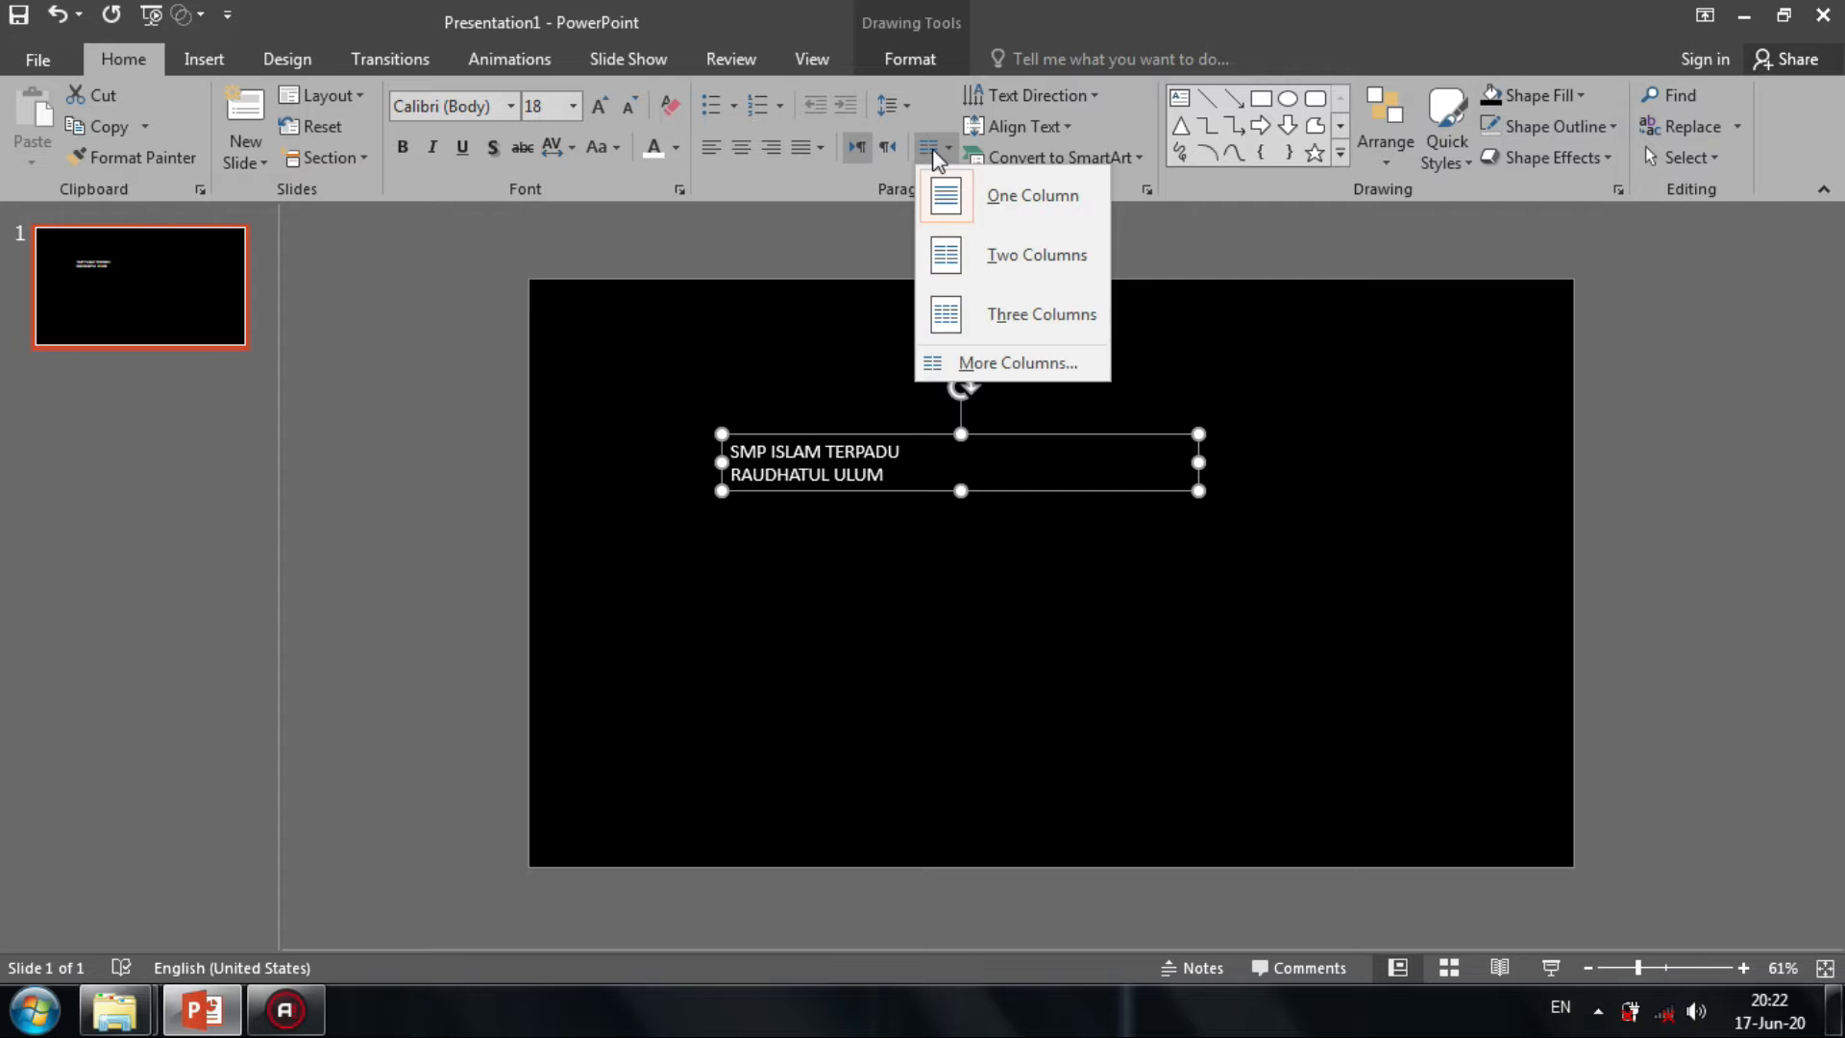
pyautogui.click(930, 147)
# Try centring the school name text and switching it back to Justify Low alignment.
pyautogui.click(1018, 126)
pyautogui.click(1001, 270)
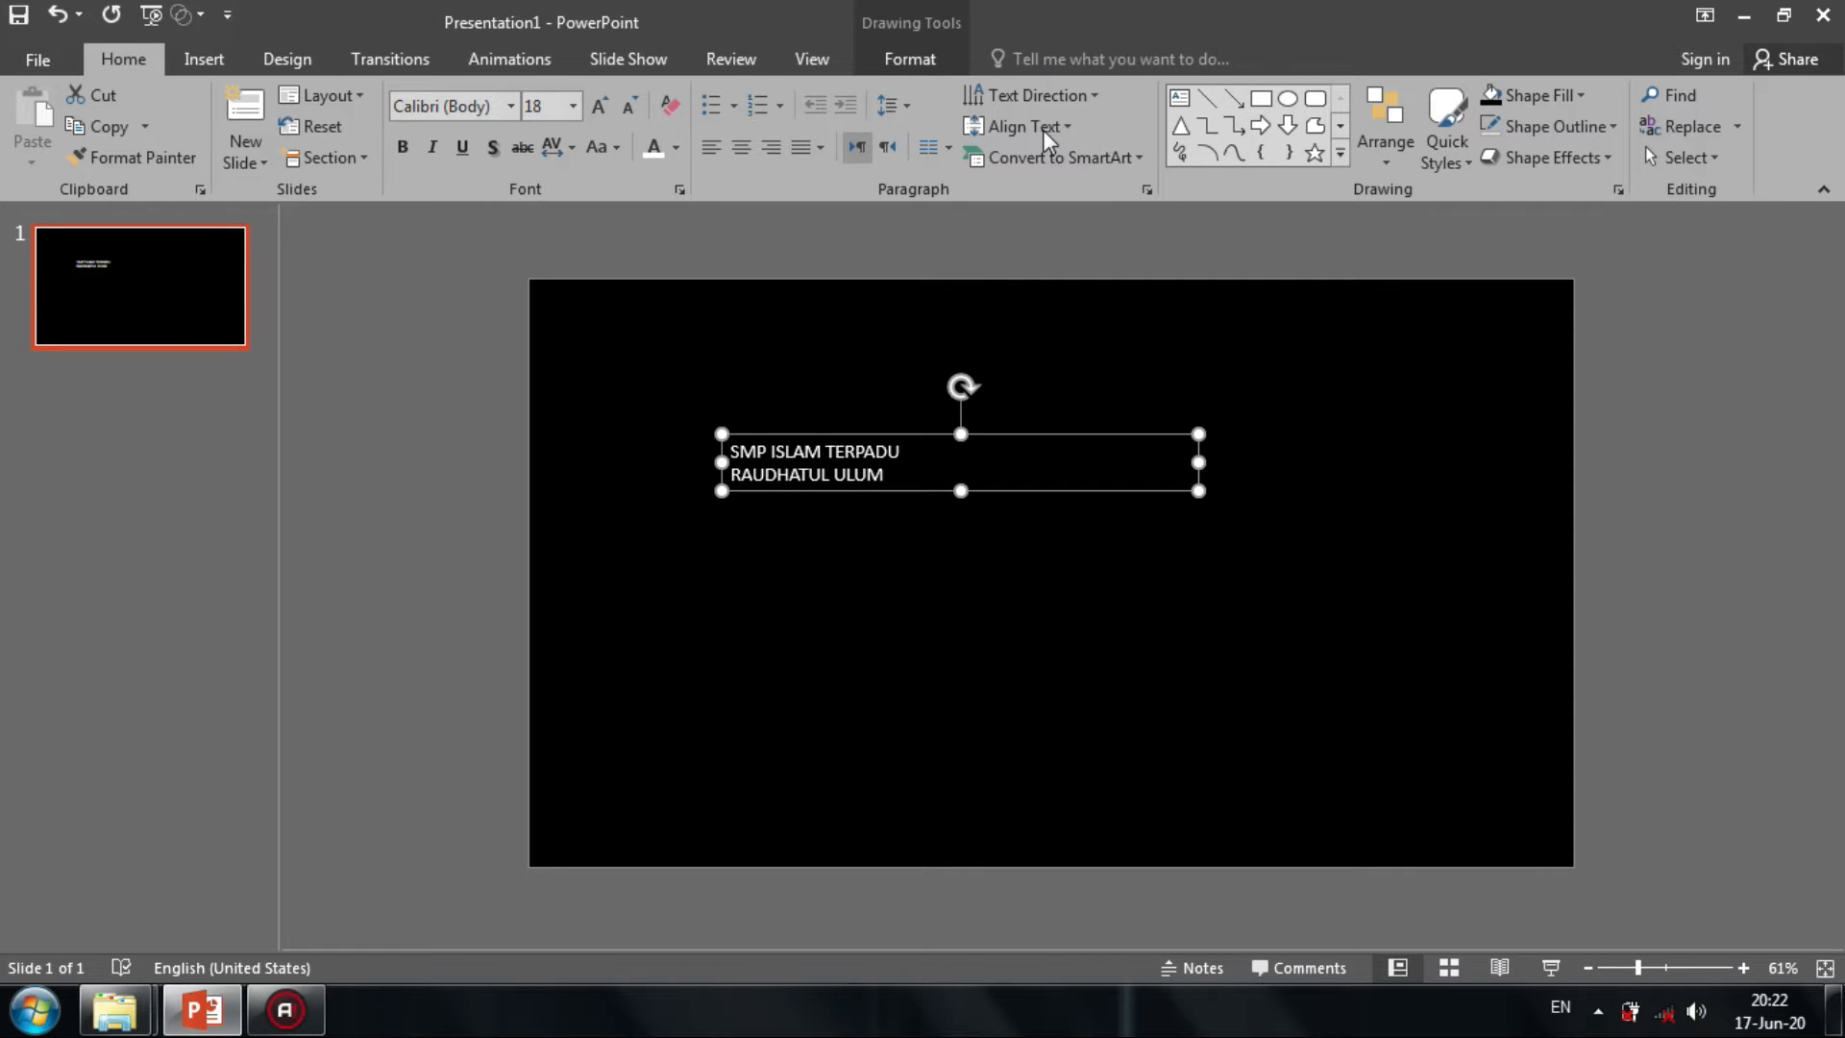
pyautogui.click(1049, 105)
pyautogui.click(1049, 105)
pyautogui.click(741, 147)
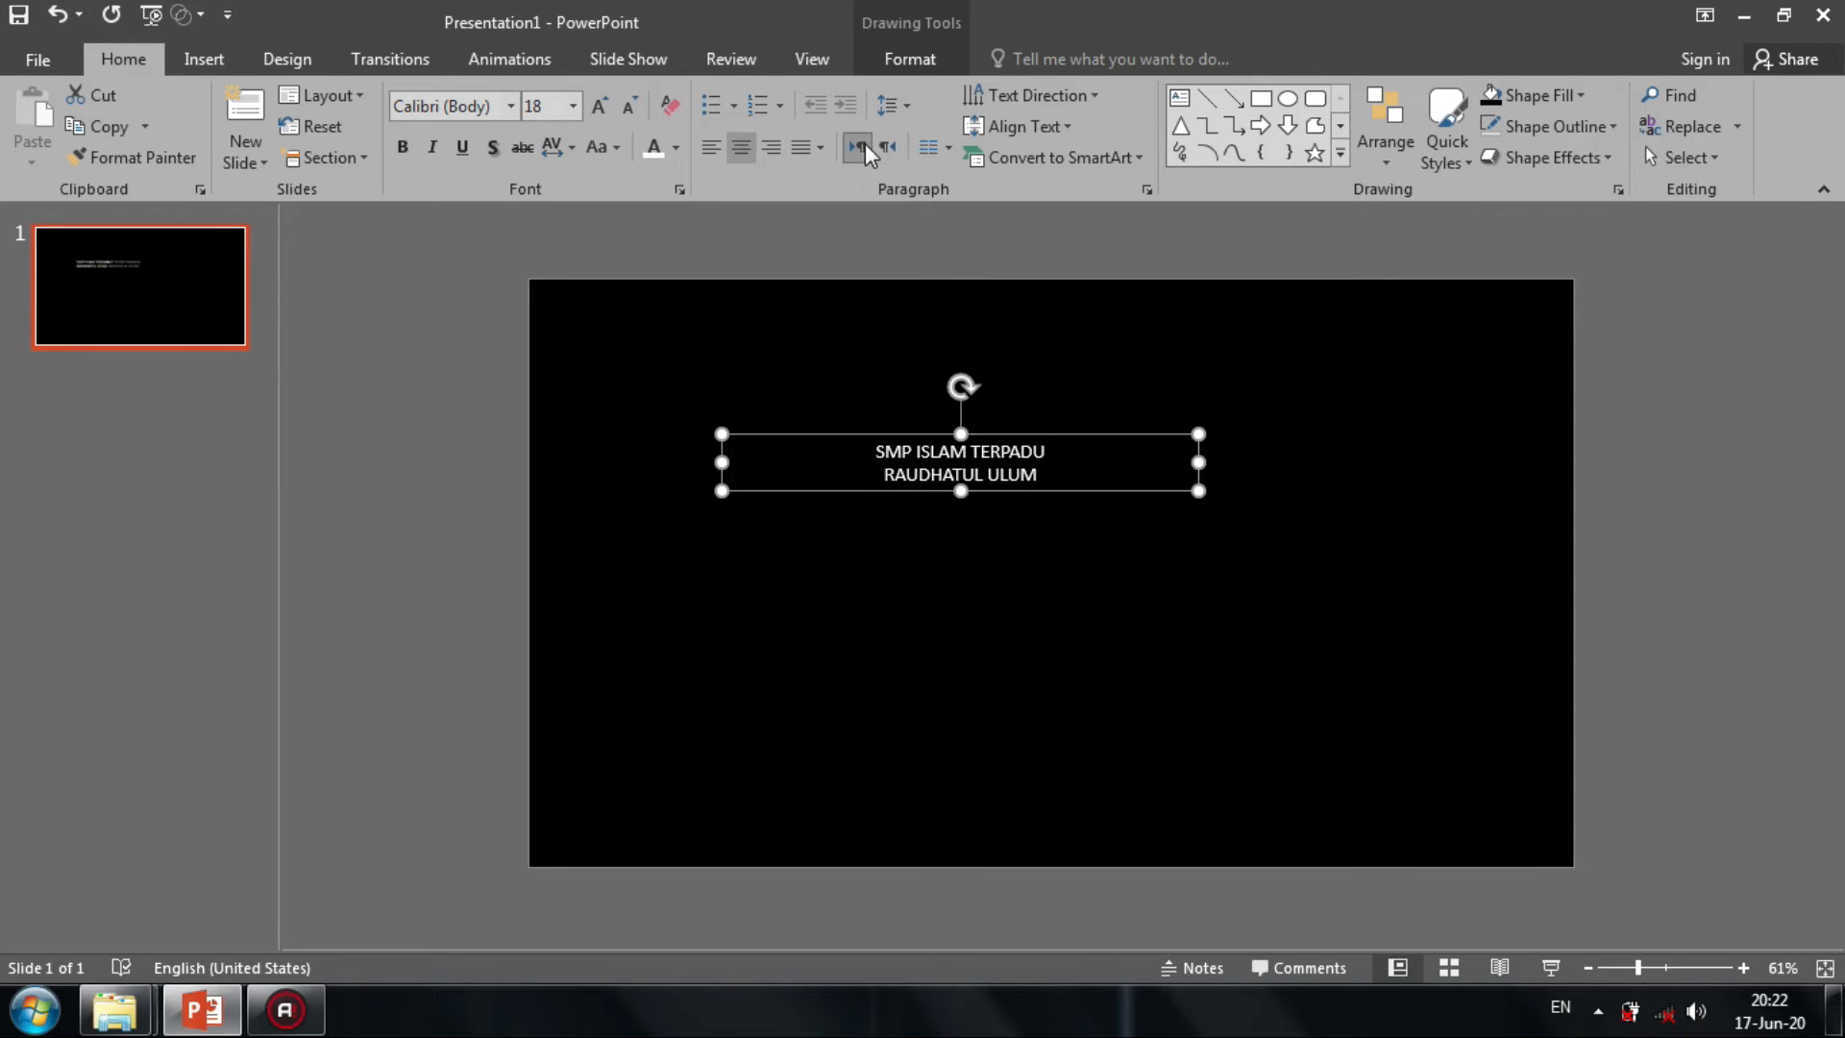
pyautogui.click(820, 149)
pyautogui.click(836, 210)
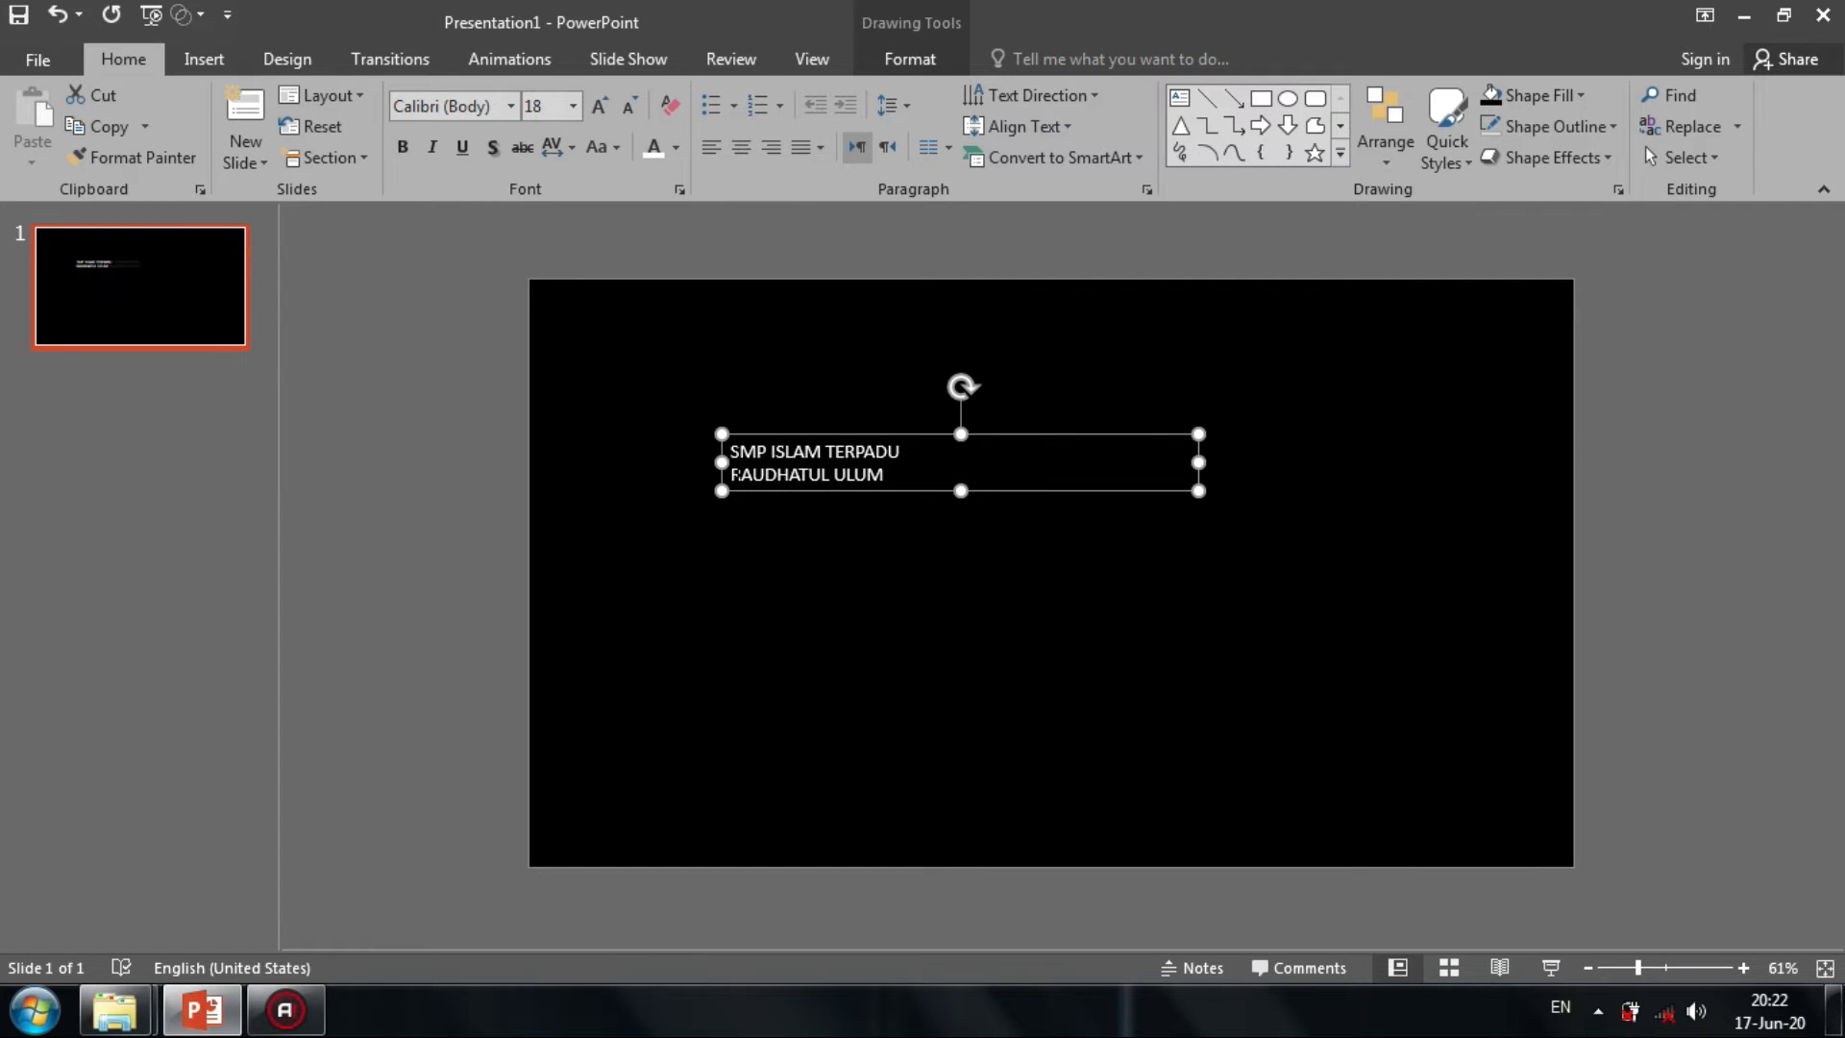
# Set the school name to 36 pt, centre-aligned on two lines, in a text box at the middle of the slide.
pyautogui.moveTo(1030, 437); pyautogui.dragTo(1035, 531)
pyautogui.click(573, 105)
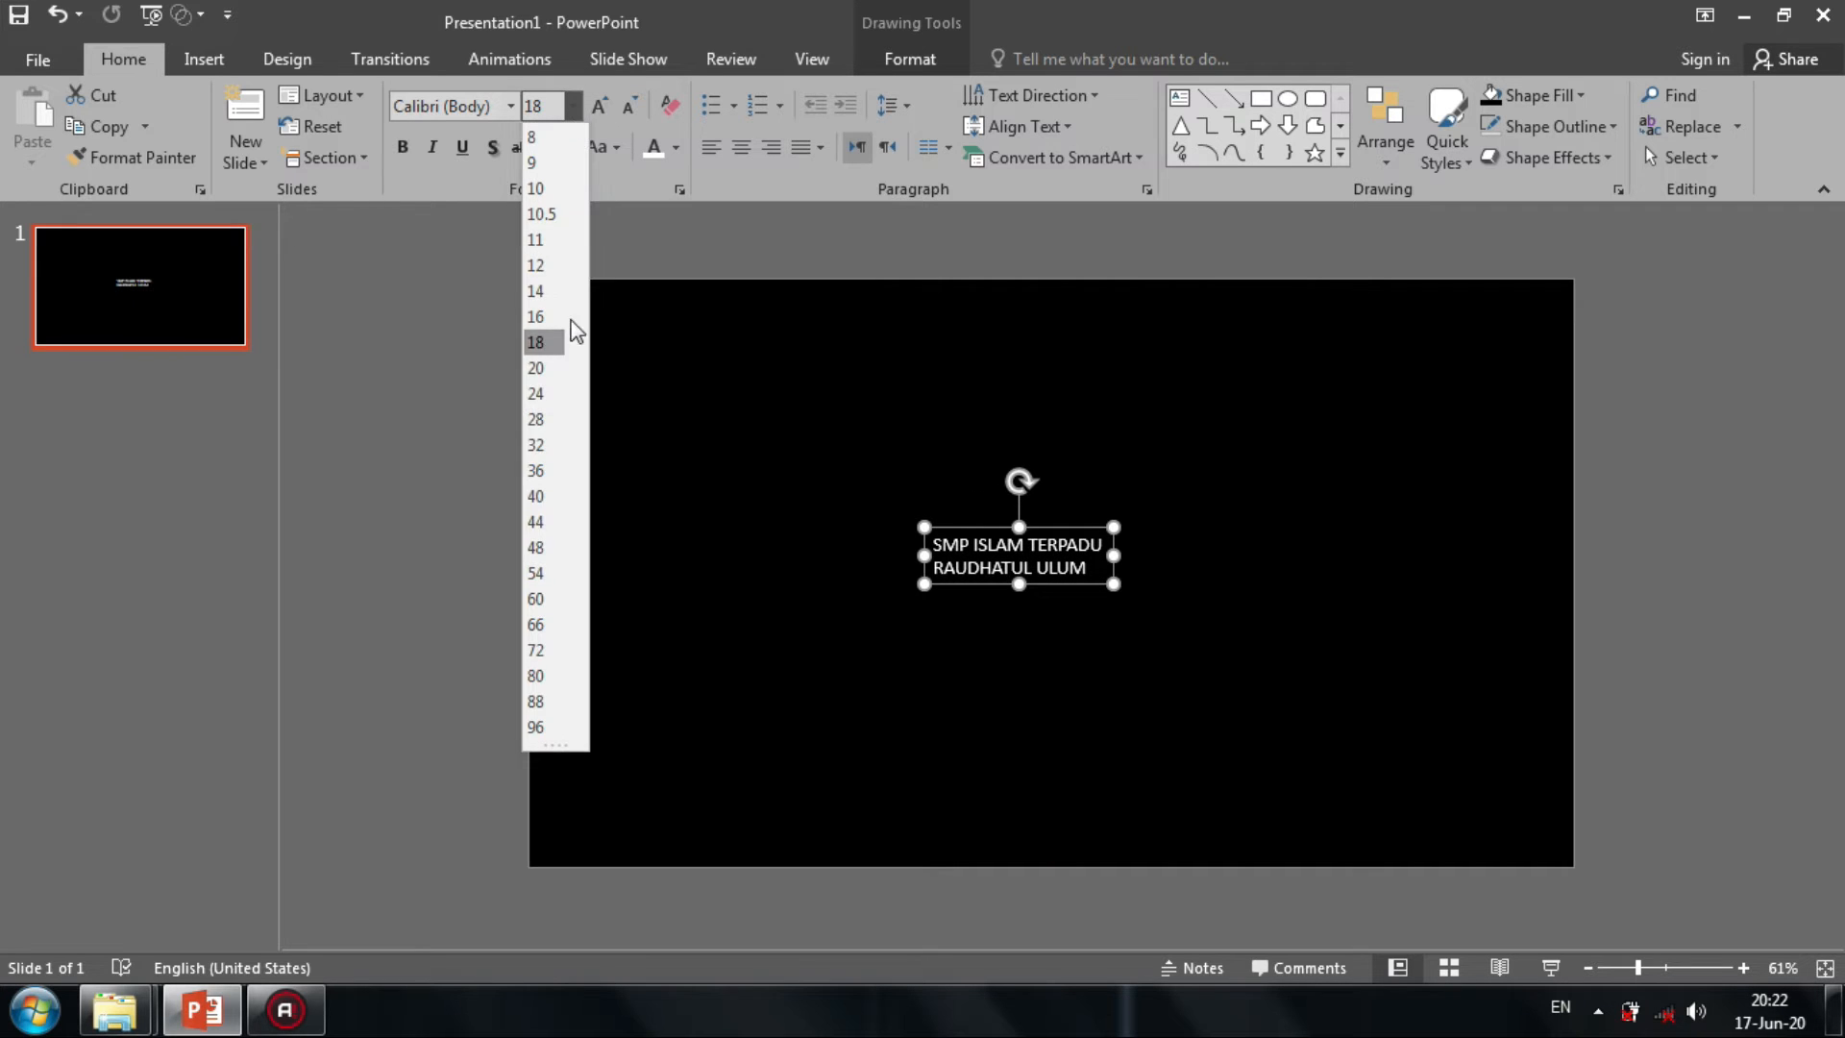
pyautogui.click(535, 470)
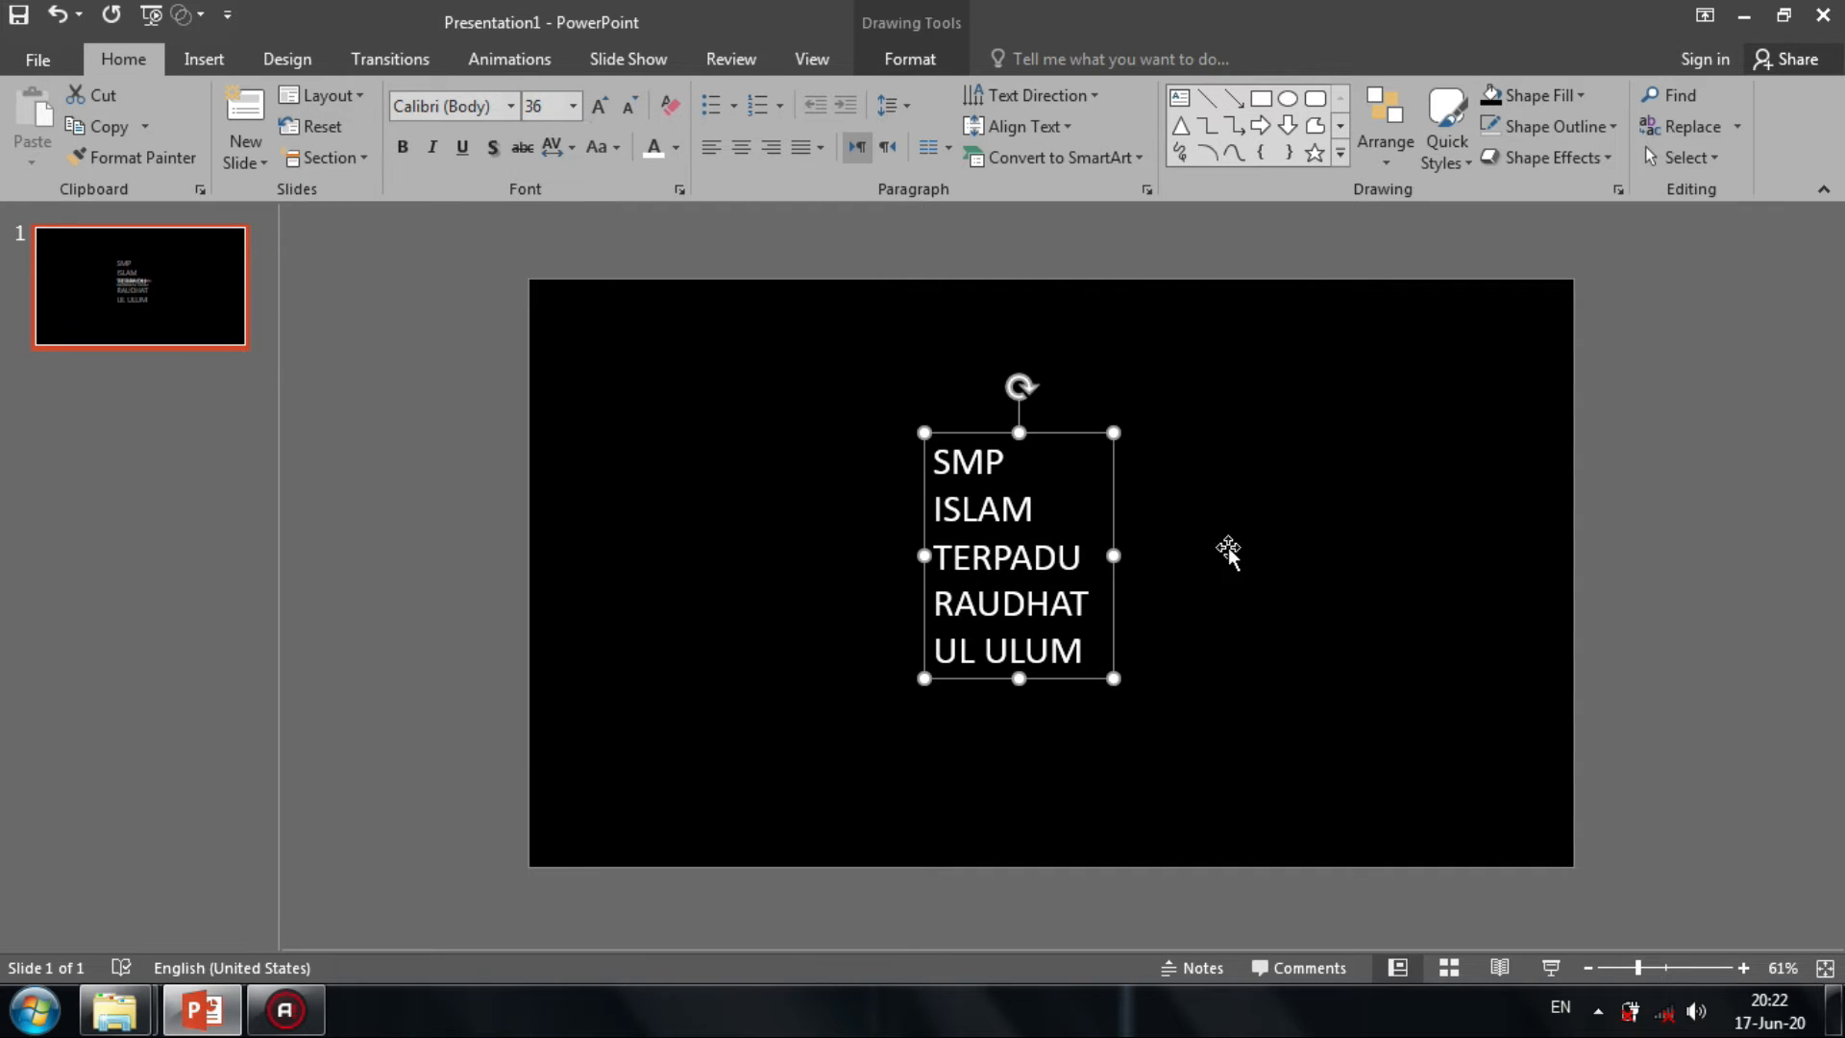
pyautogui.moveTo(1119, 427); pyautogui.dragTo(1158, 519)
pyautogui.click(741, 148)
pyautogui.click(1094, 267)
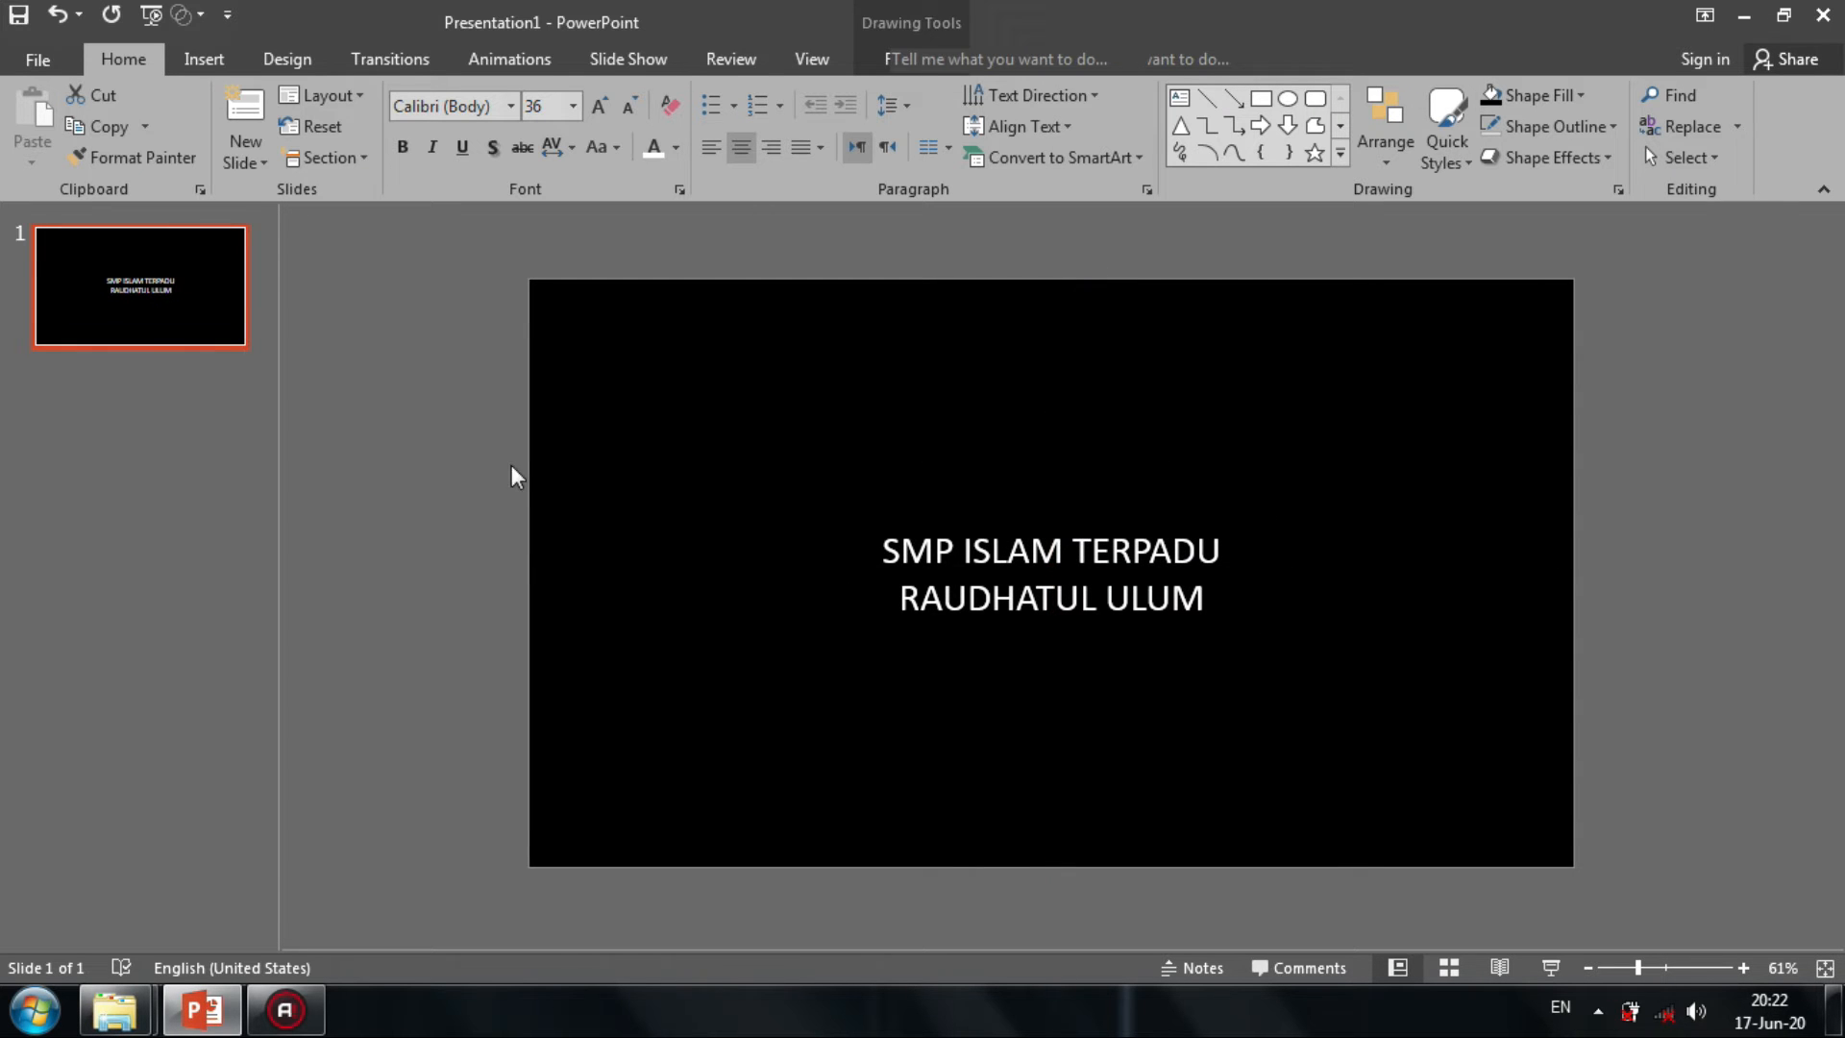
# Draw a parallelogram about 5.05" wide and 1.31" high over the school name.
pyautogui.click(204, 59)
pyautogui.click(459, 123)
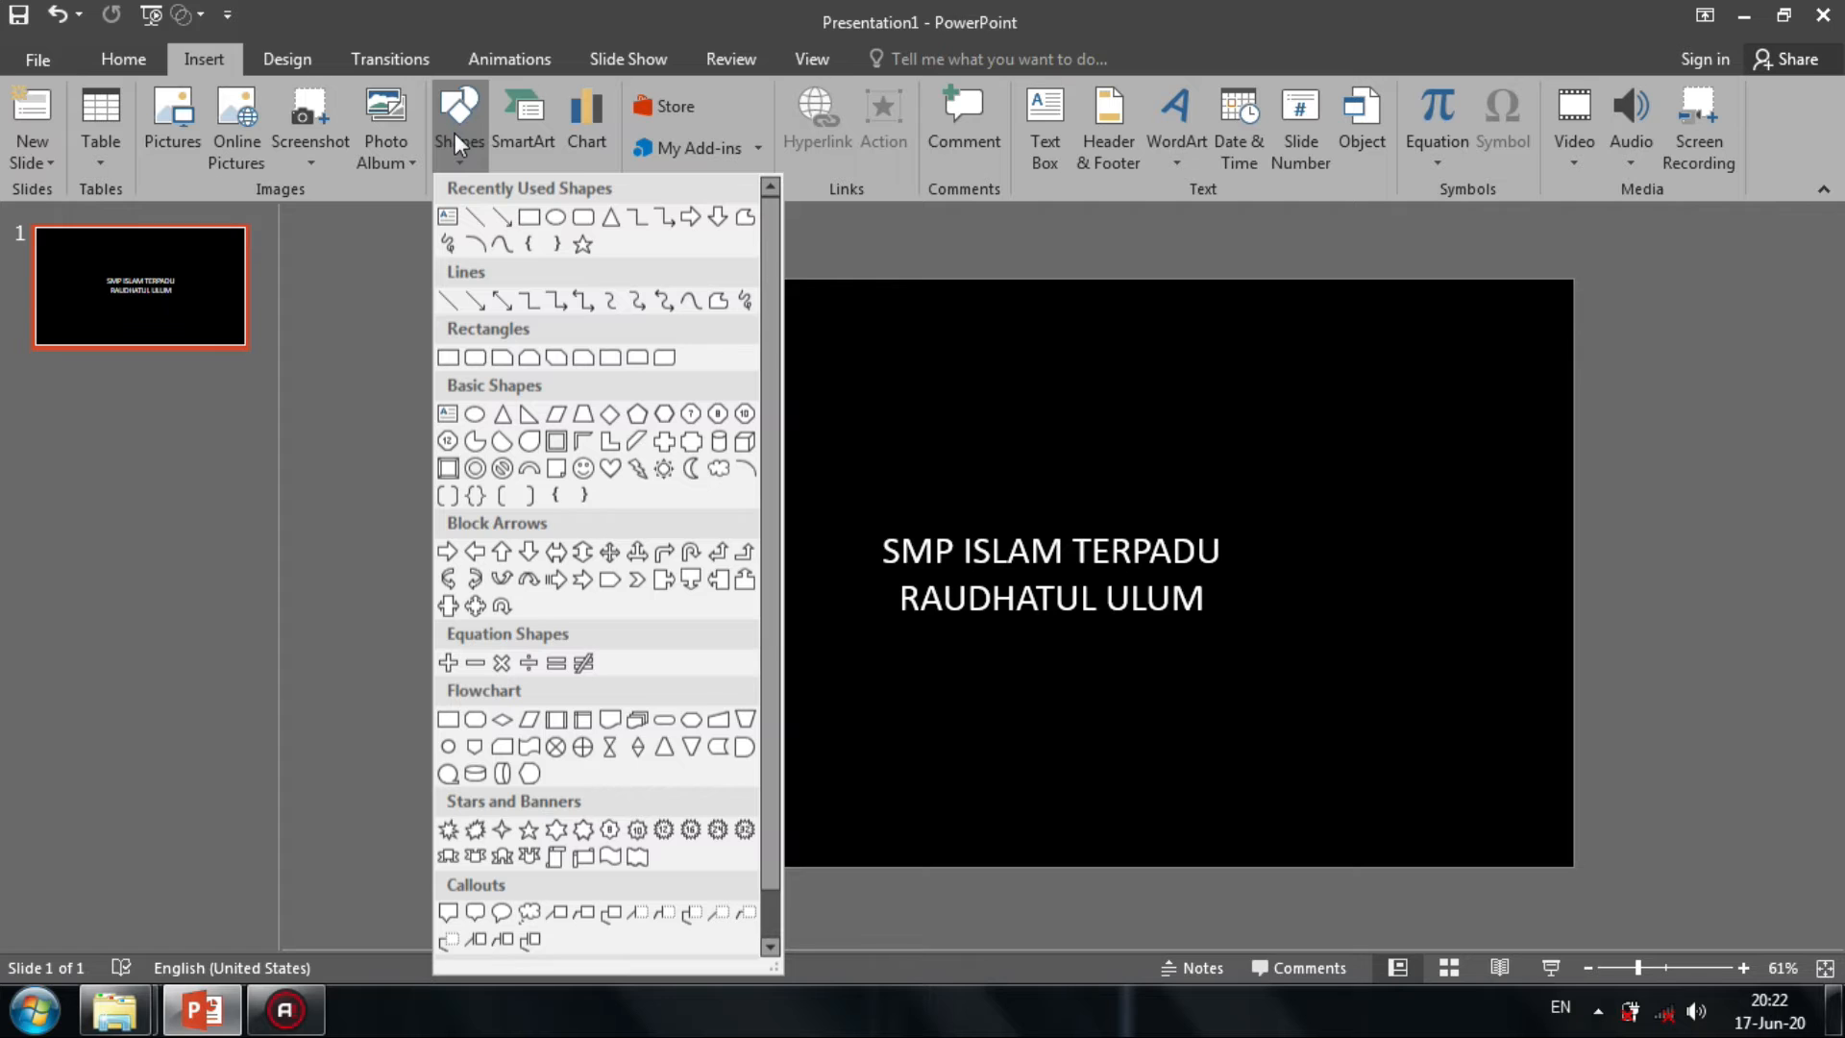
pyautogui.click(555, 413)
pyautogui.moveTo(856, 522); pyautogui.dragTo(1251, 626)
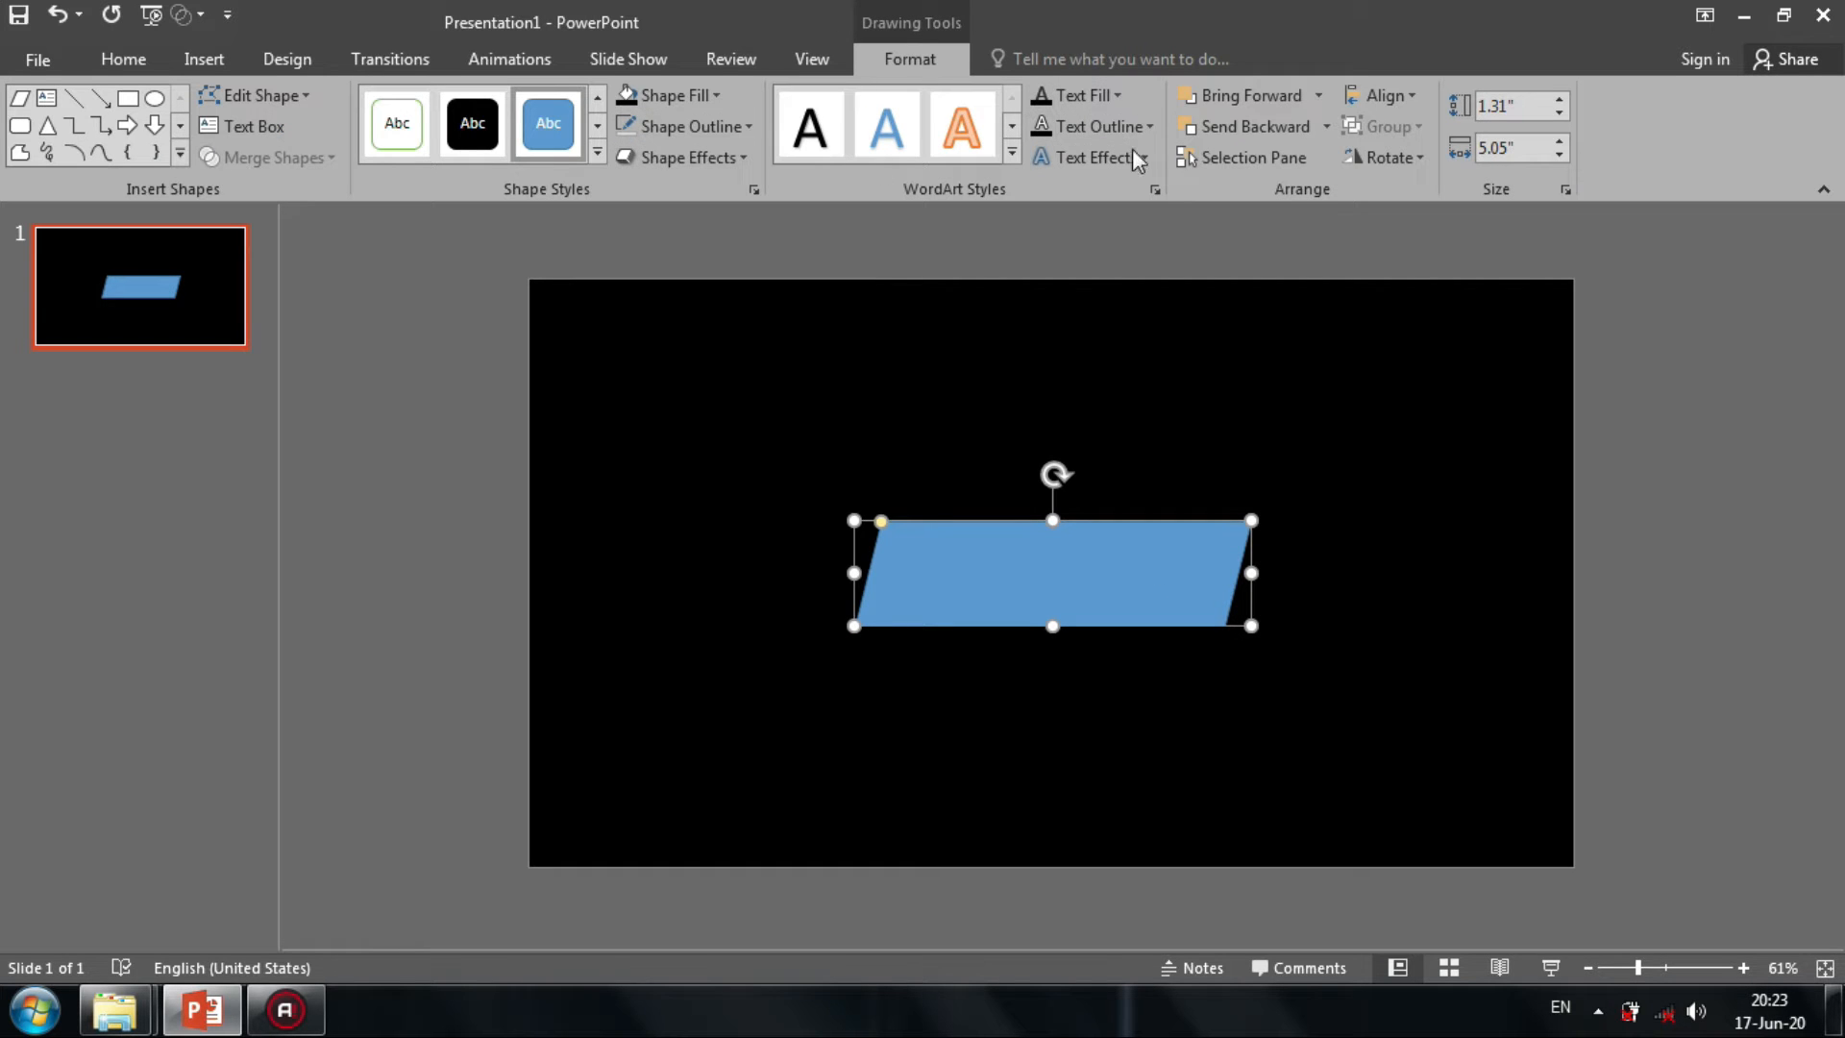
# Set the transparency of the parallelogram's solid fill to 38%.
pyautogui.click(754, 189)
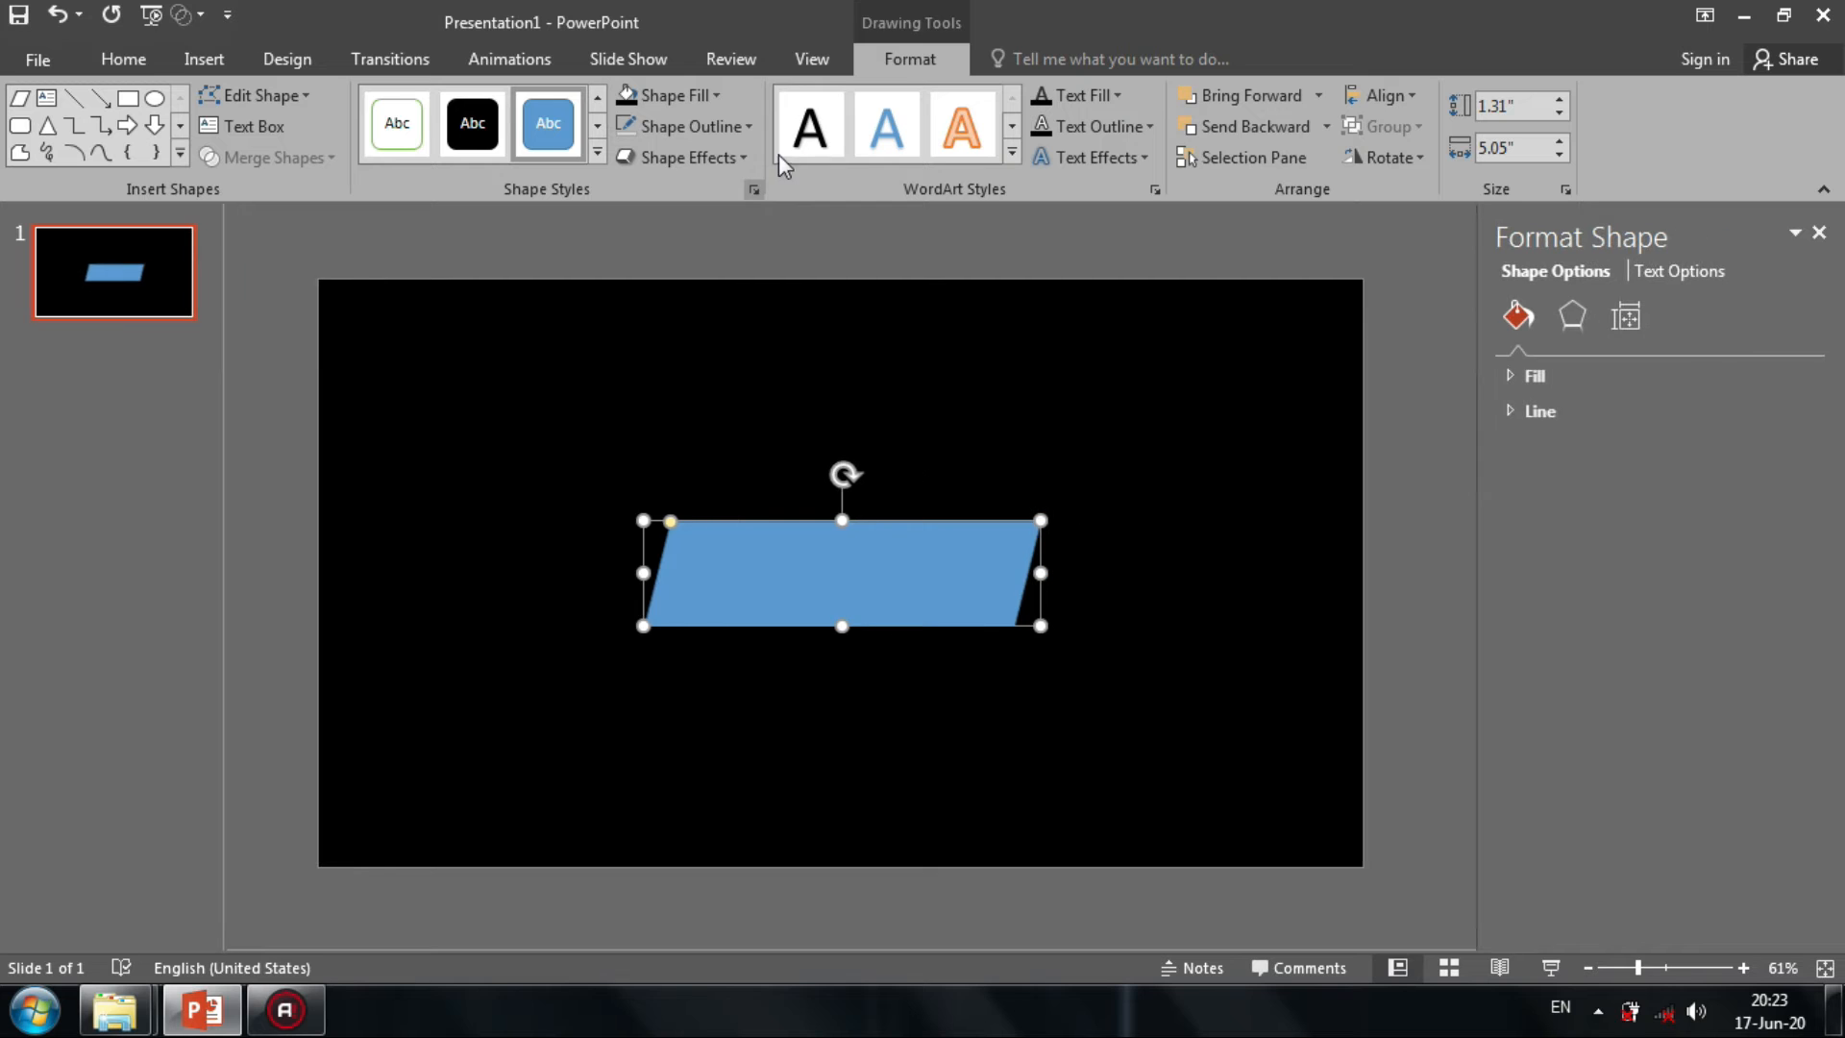
pyautogui.click(1573, 316)
pyautogui.click(1524, 316)
pyautogui.click(1548, 374)
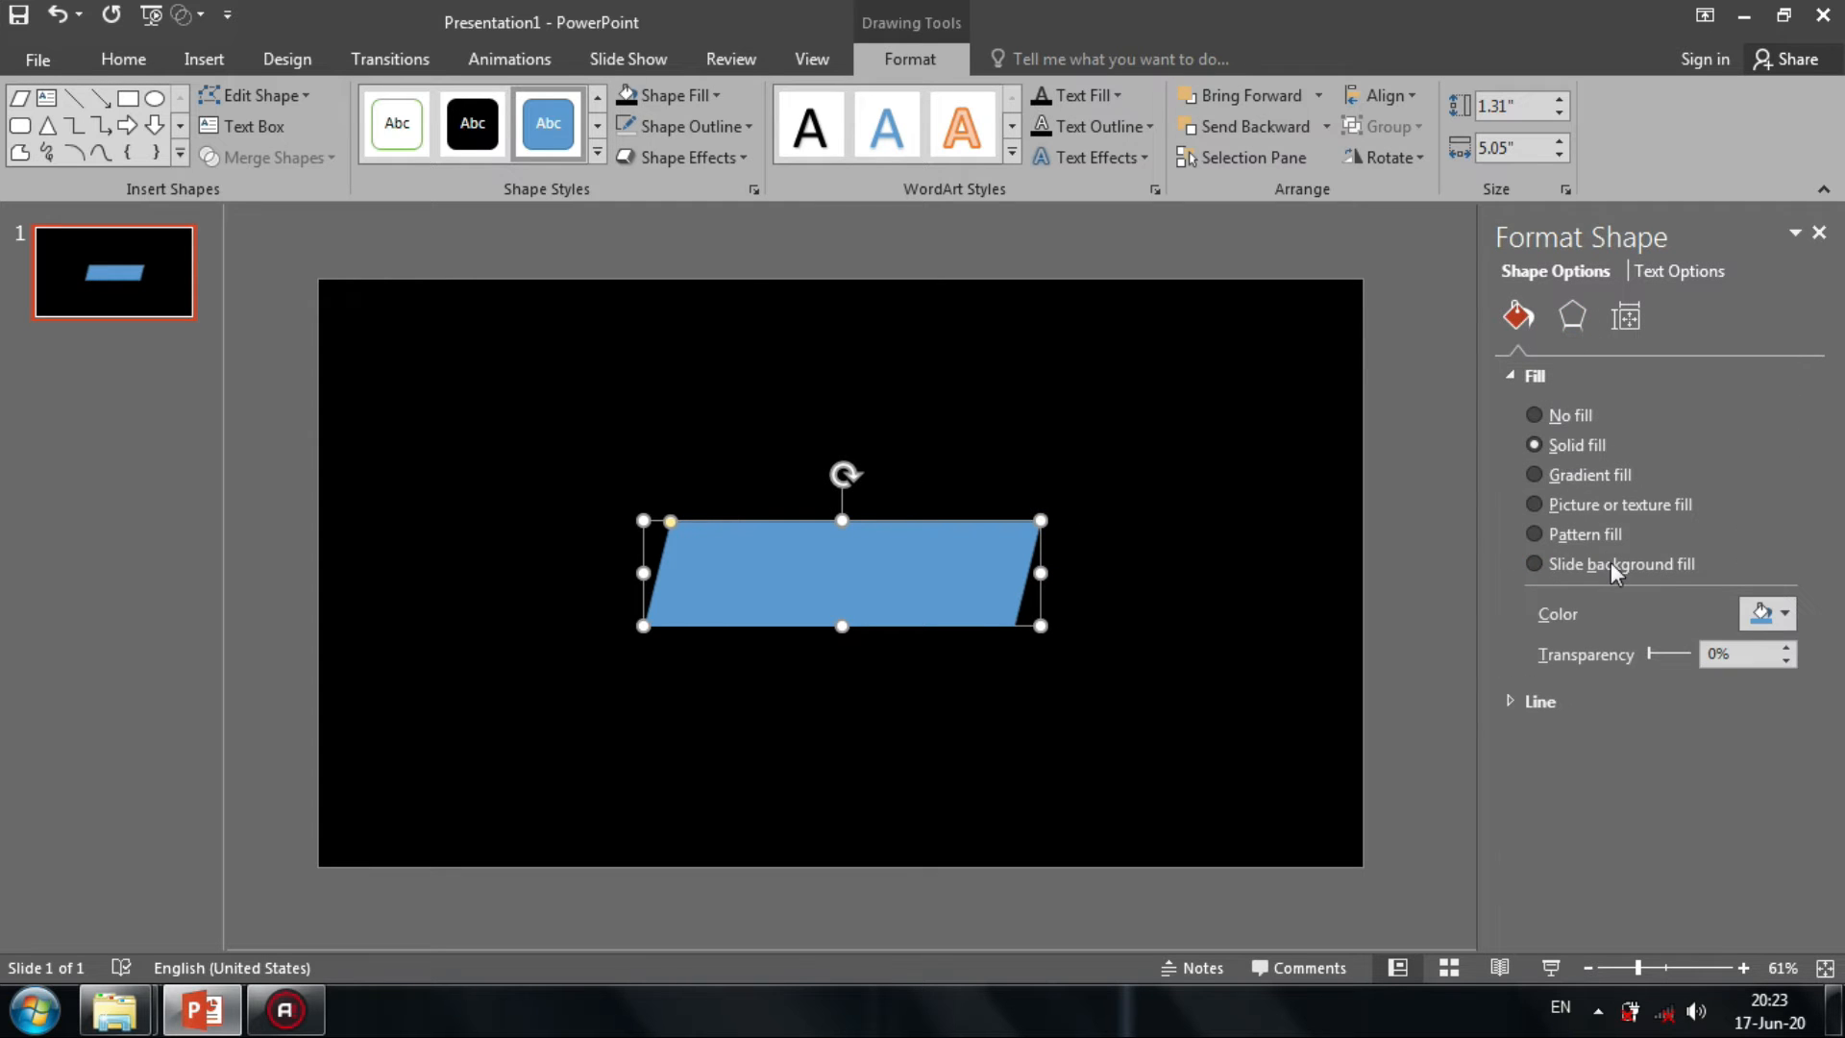
pyautogui.moveTo(1653, 655); pyautogui.dragTo(1670, 655)
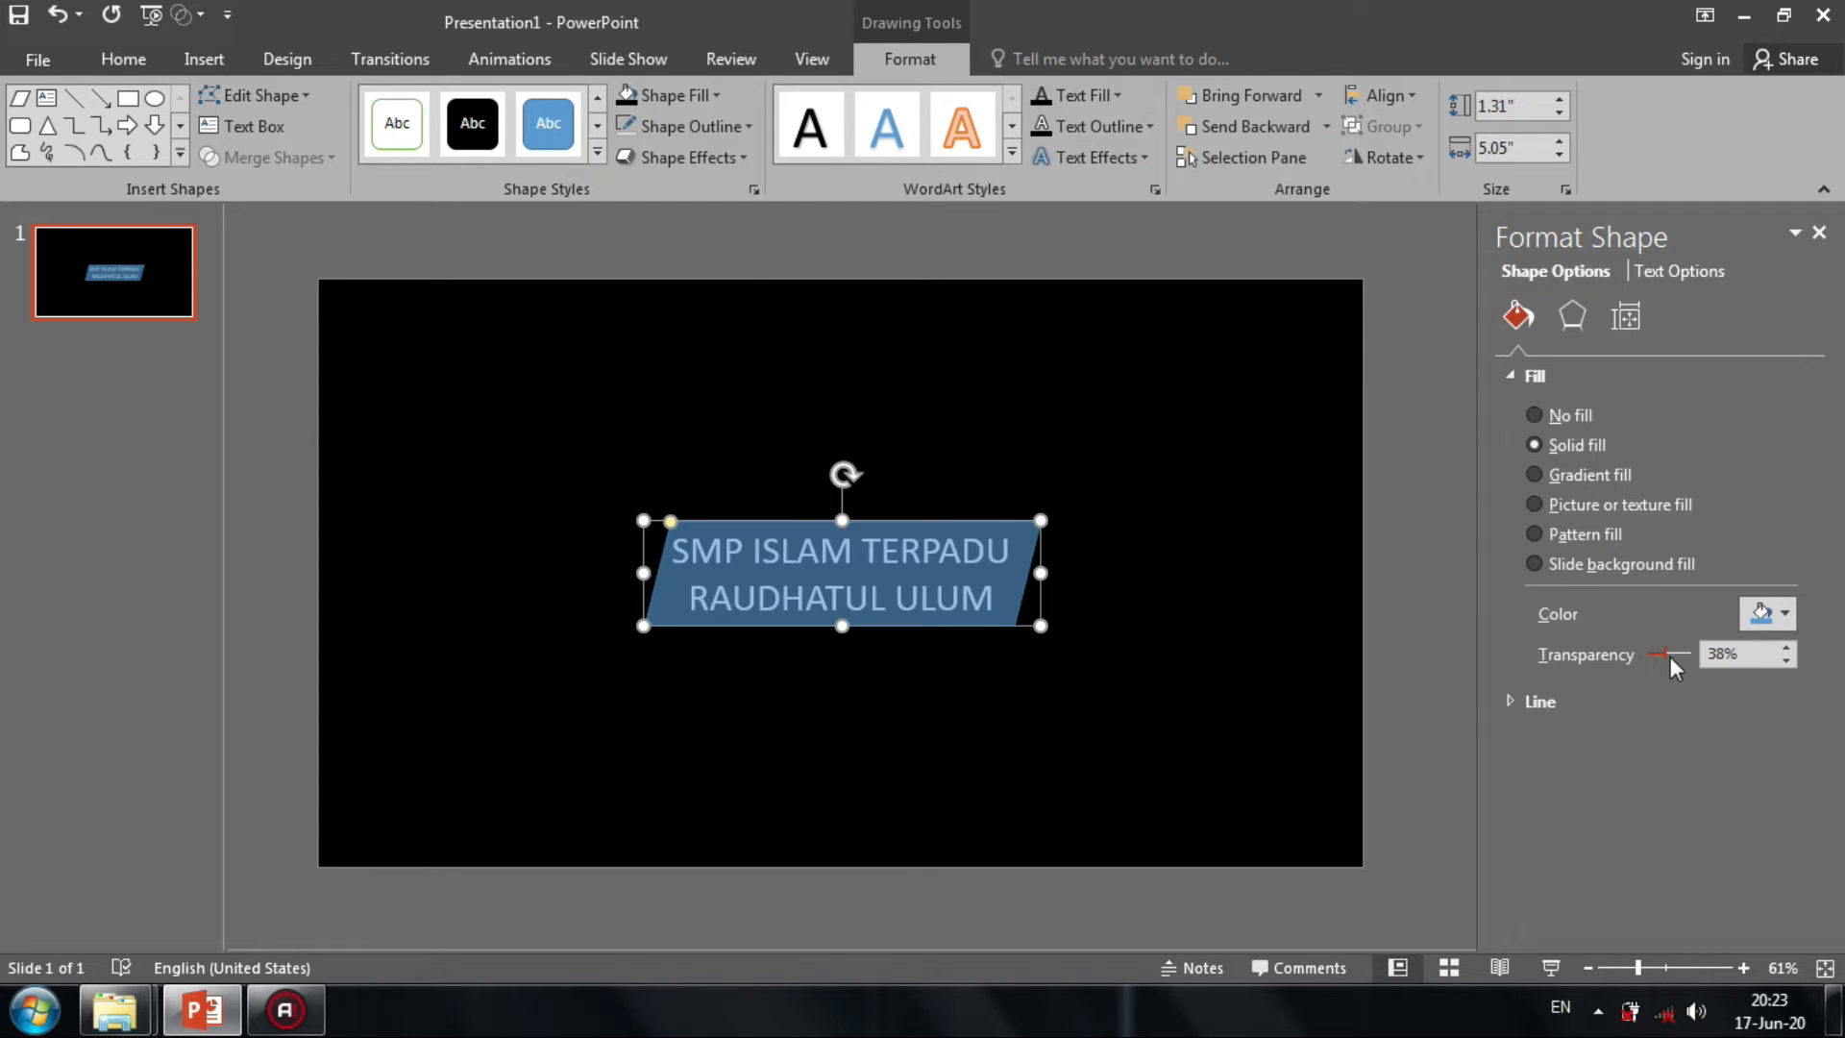
pyautogui.click(1399, 534)
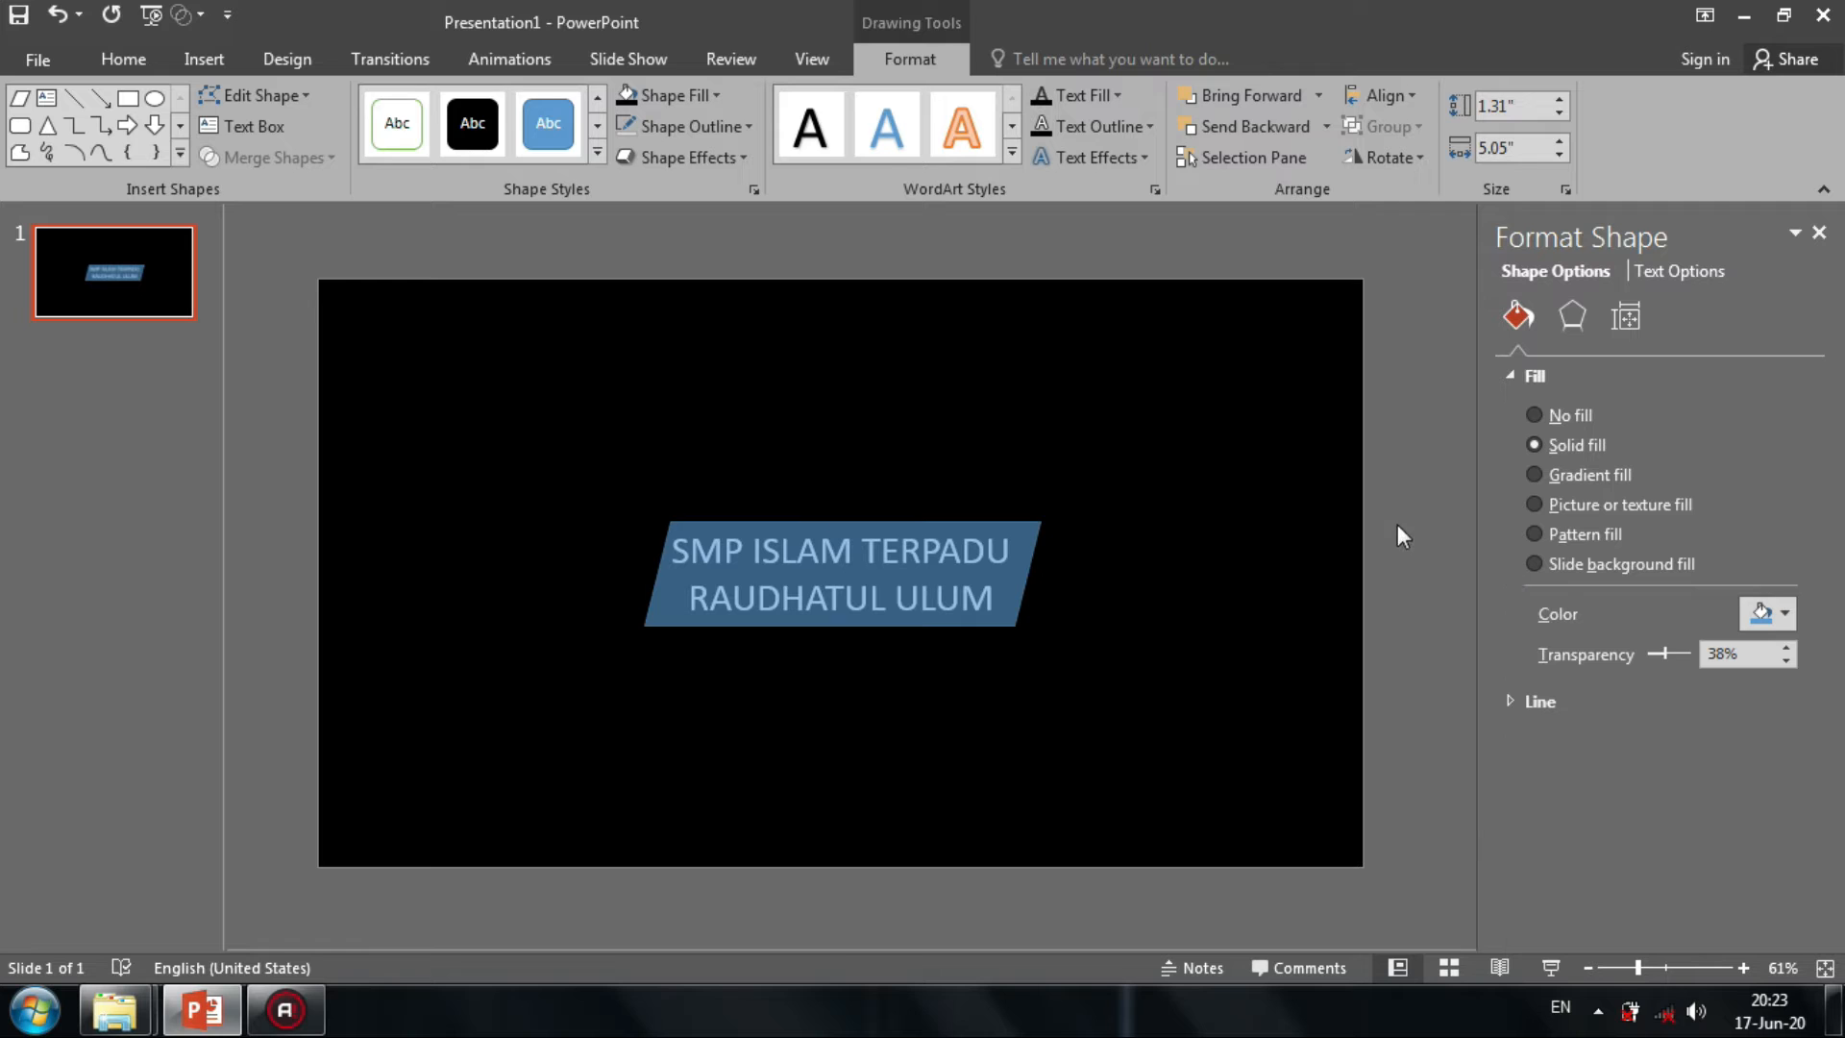
# Draw a horizontal line about 4.72" wide along the parallelogram's upper edge and place a duplicate along its lower edge.
pyautogui.click(204, 59)
pyautogui.click(459, 113)
pyautogui.click(551, 279)
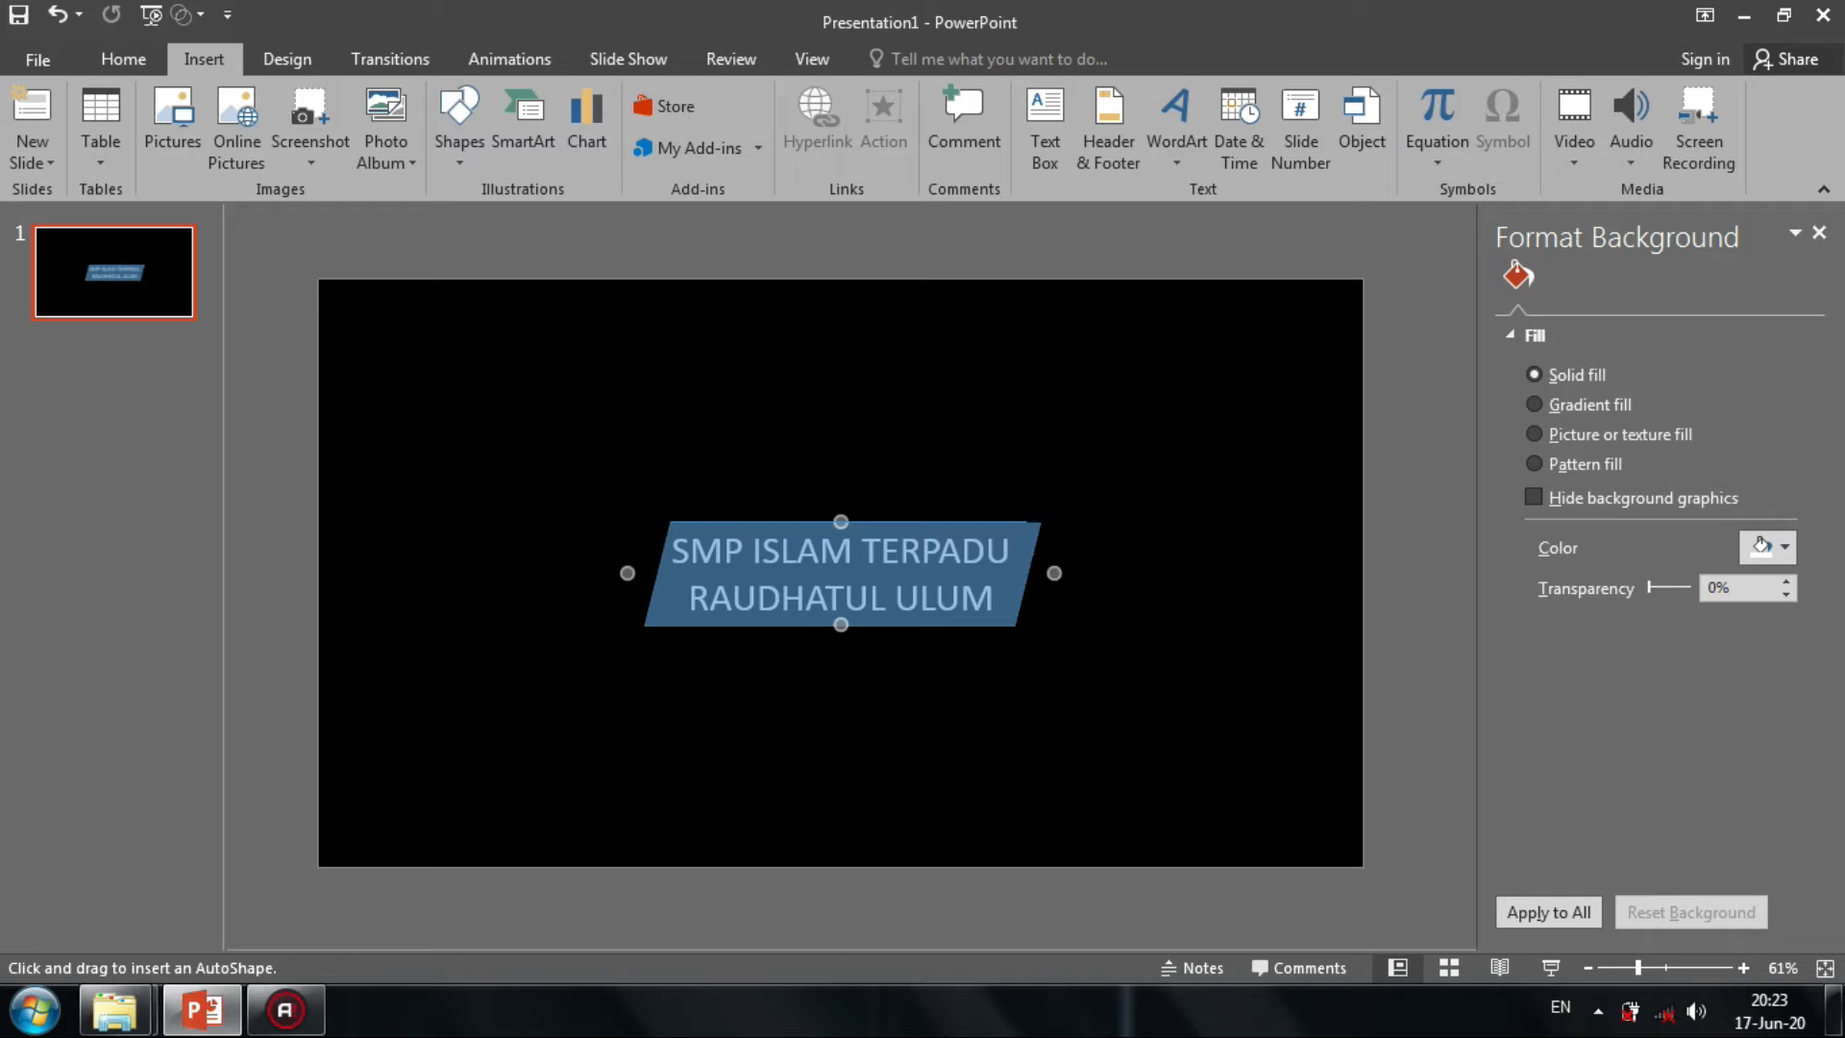
pyautogui.moveTo(670, 522); pyautogui.dragTo(1041, 522)
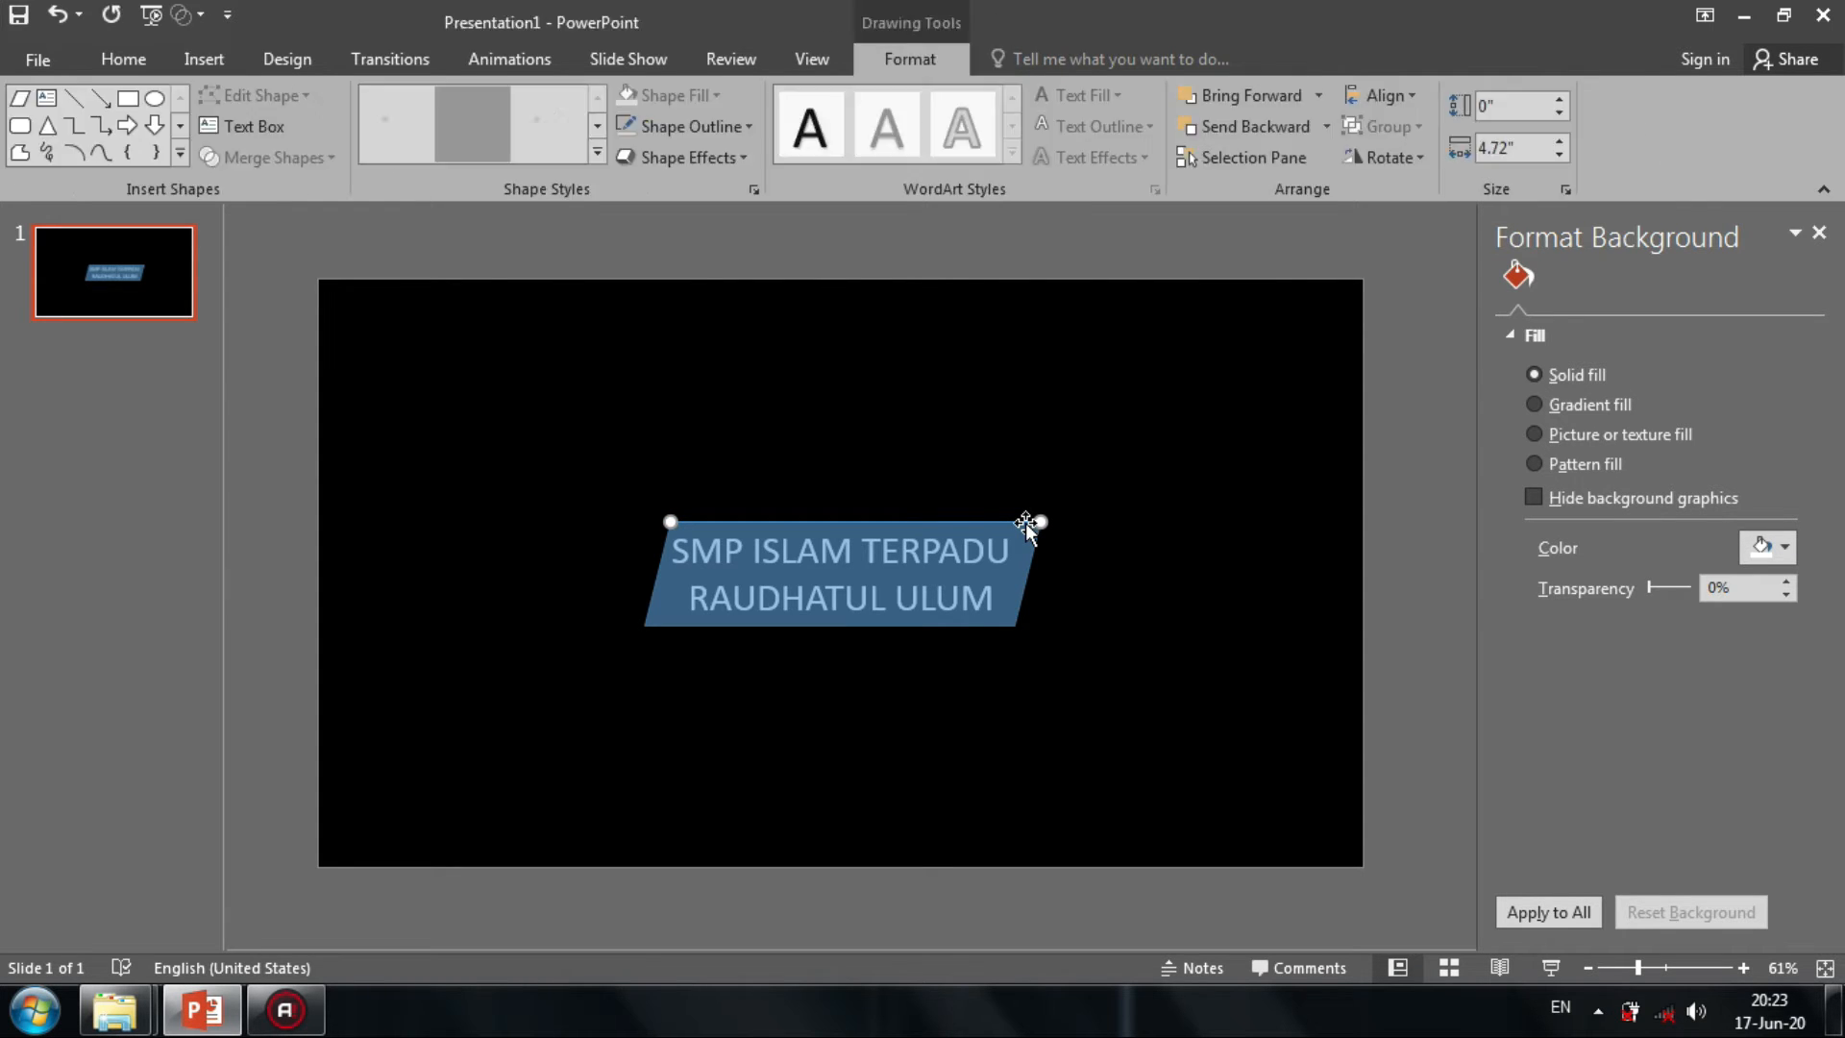
pyautogui.hotkey('ctrl', 'd')
pyautogui.moveTo(965, 532); pyautogui.dragTo(935, 624)
# Trace both slanted sides of the parallelogram with lines about 1.31" high and 0.33" wide, and delete the parallelogram.
pyautogui.click(78, 97)
pyautogui.moveTo(671, 522); pyautogui.dragTo(645, 626)
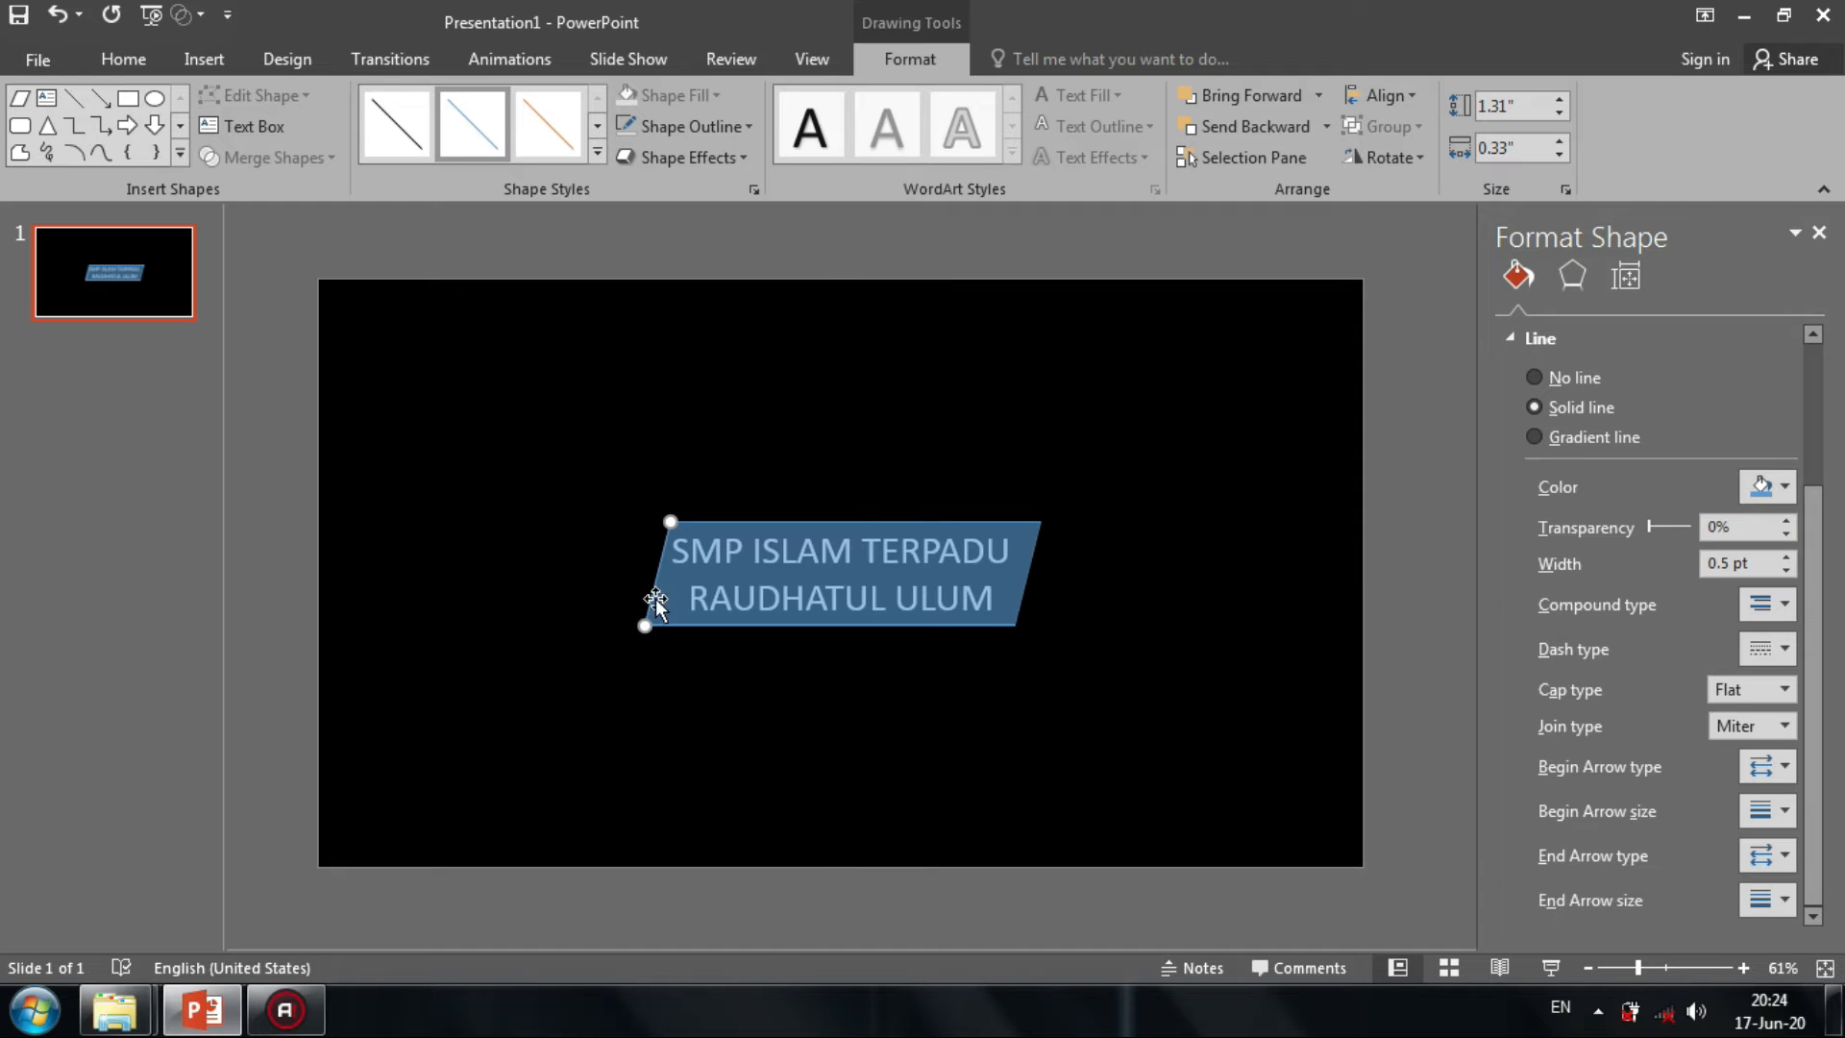
pyautogui.moveTo(652, 585); pyautogui.dragTo(1025, 585)
pyautogui.click(305, 554)
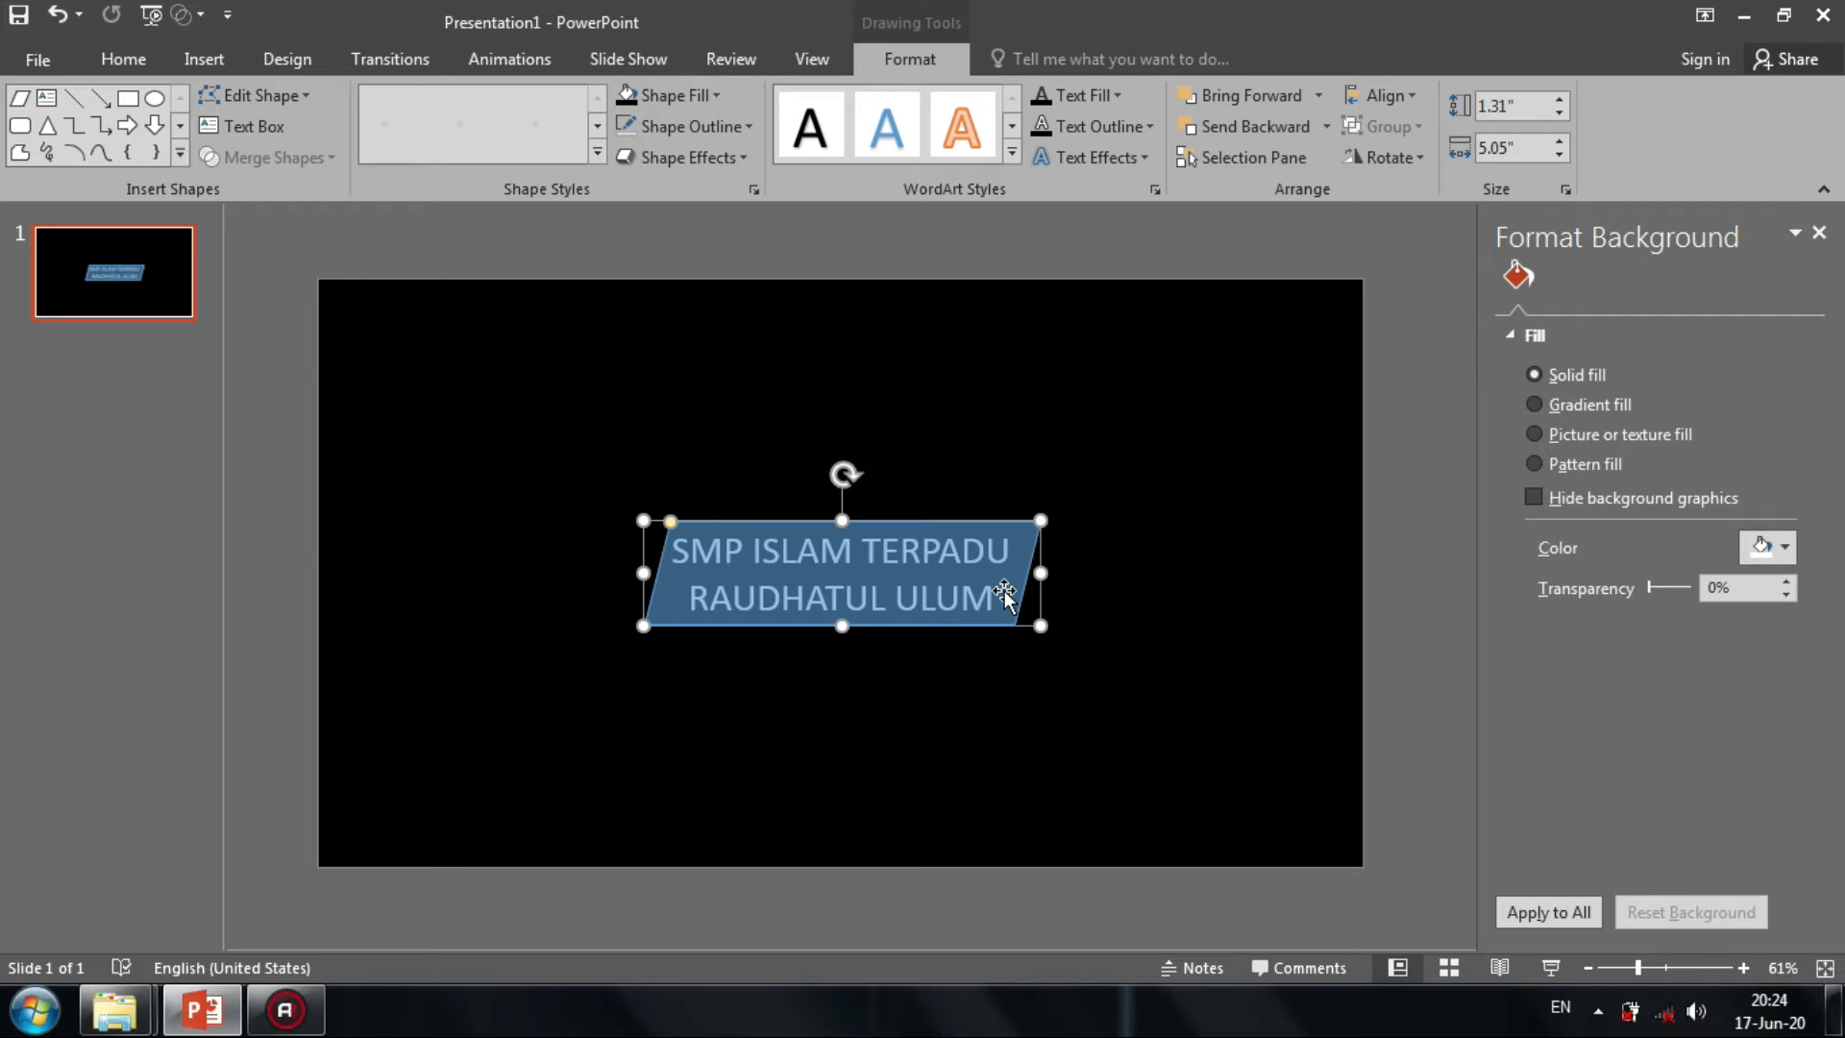
pyautogui.press('Delete')
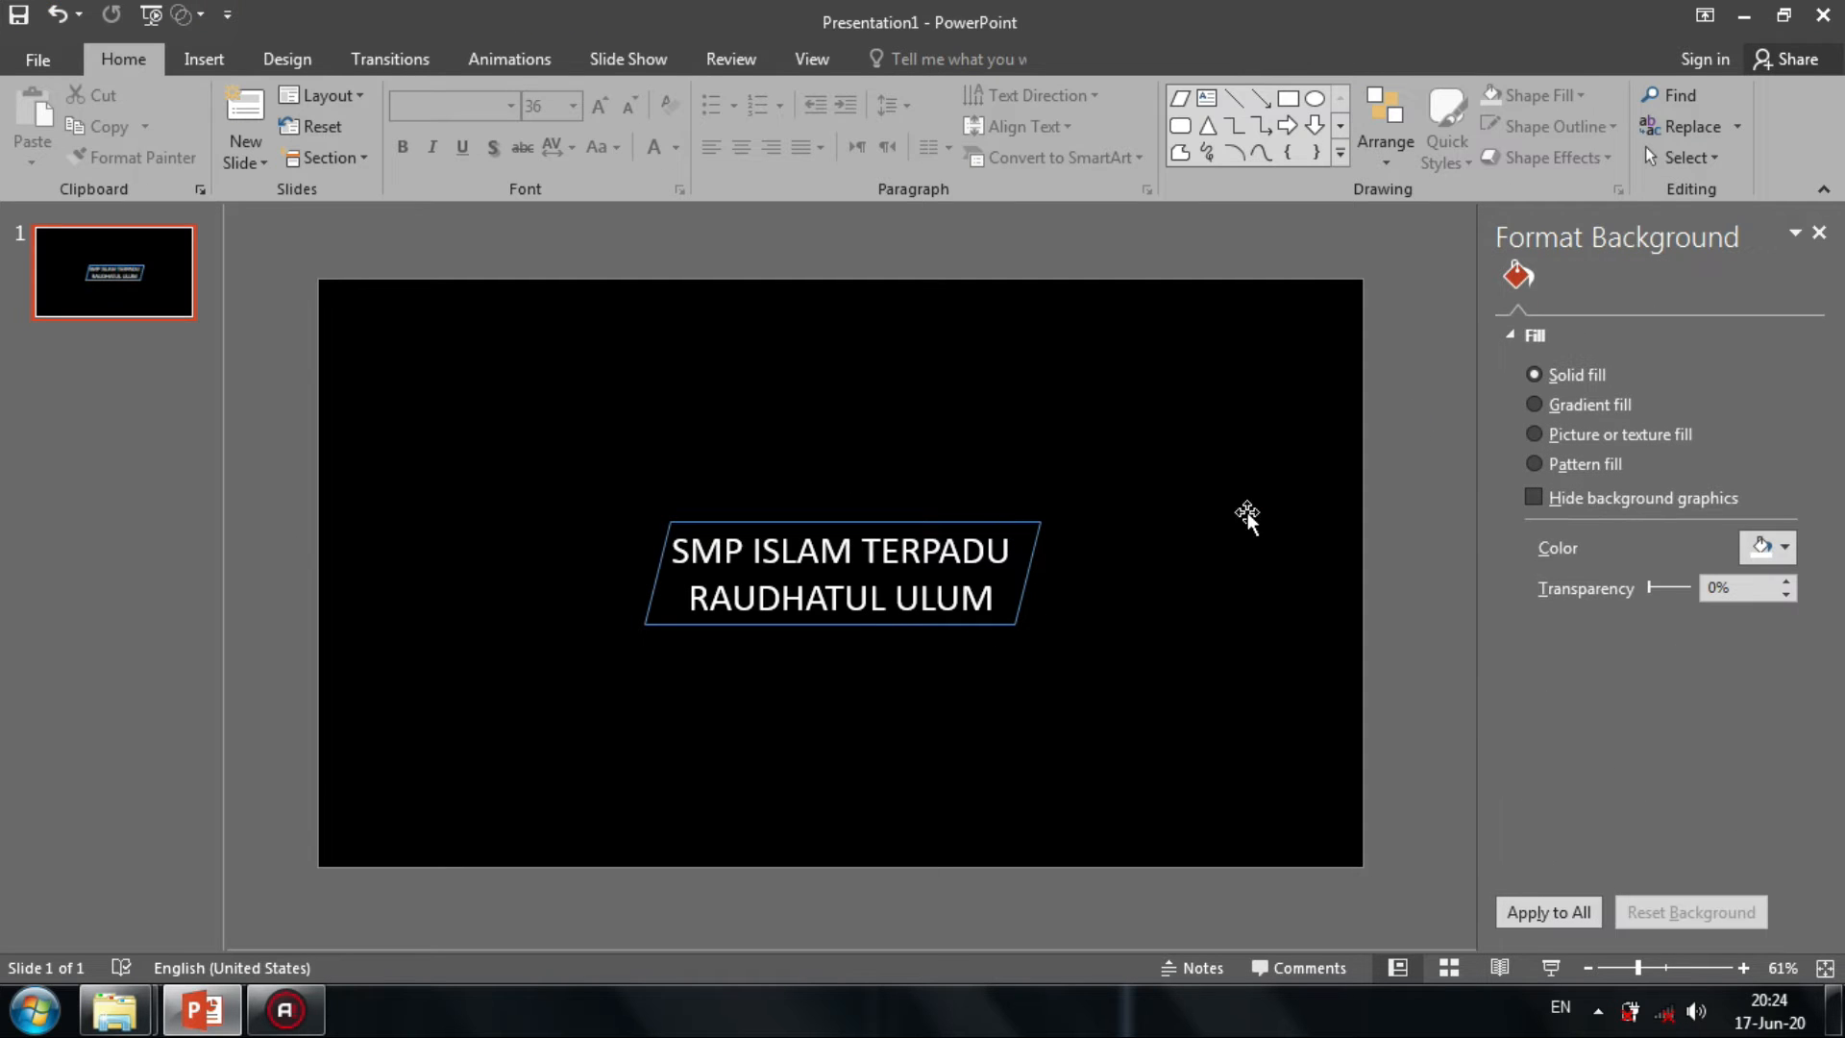
# Set the outline weight of all four frame lines to 3 pt.
pyautogui.click(1028, 521)
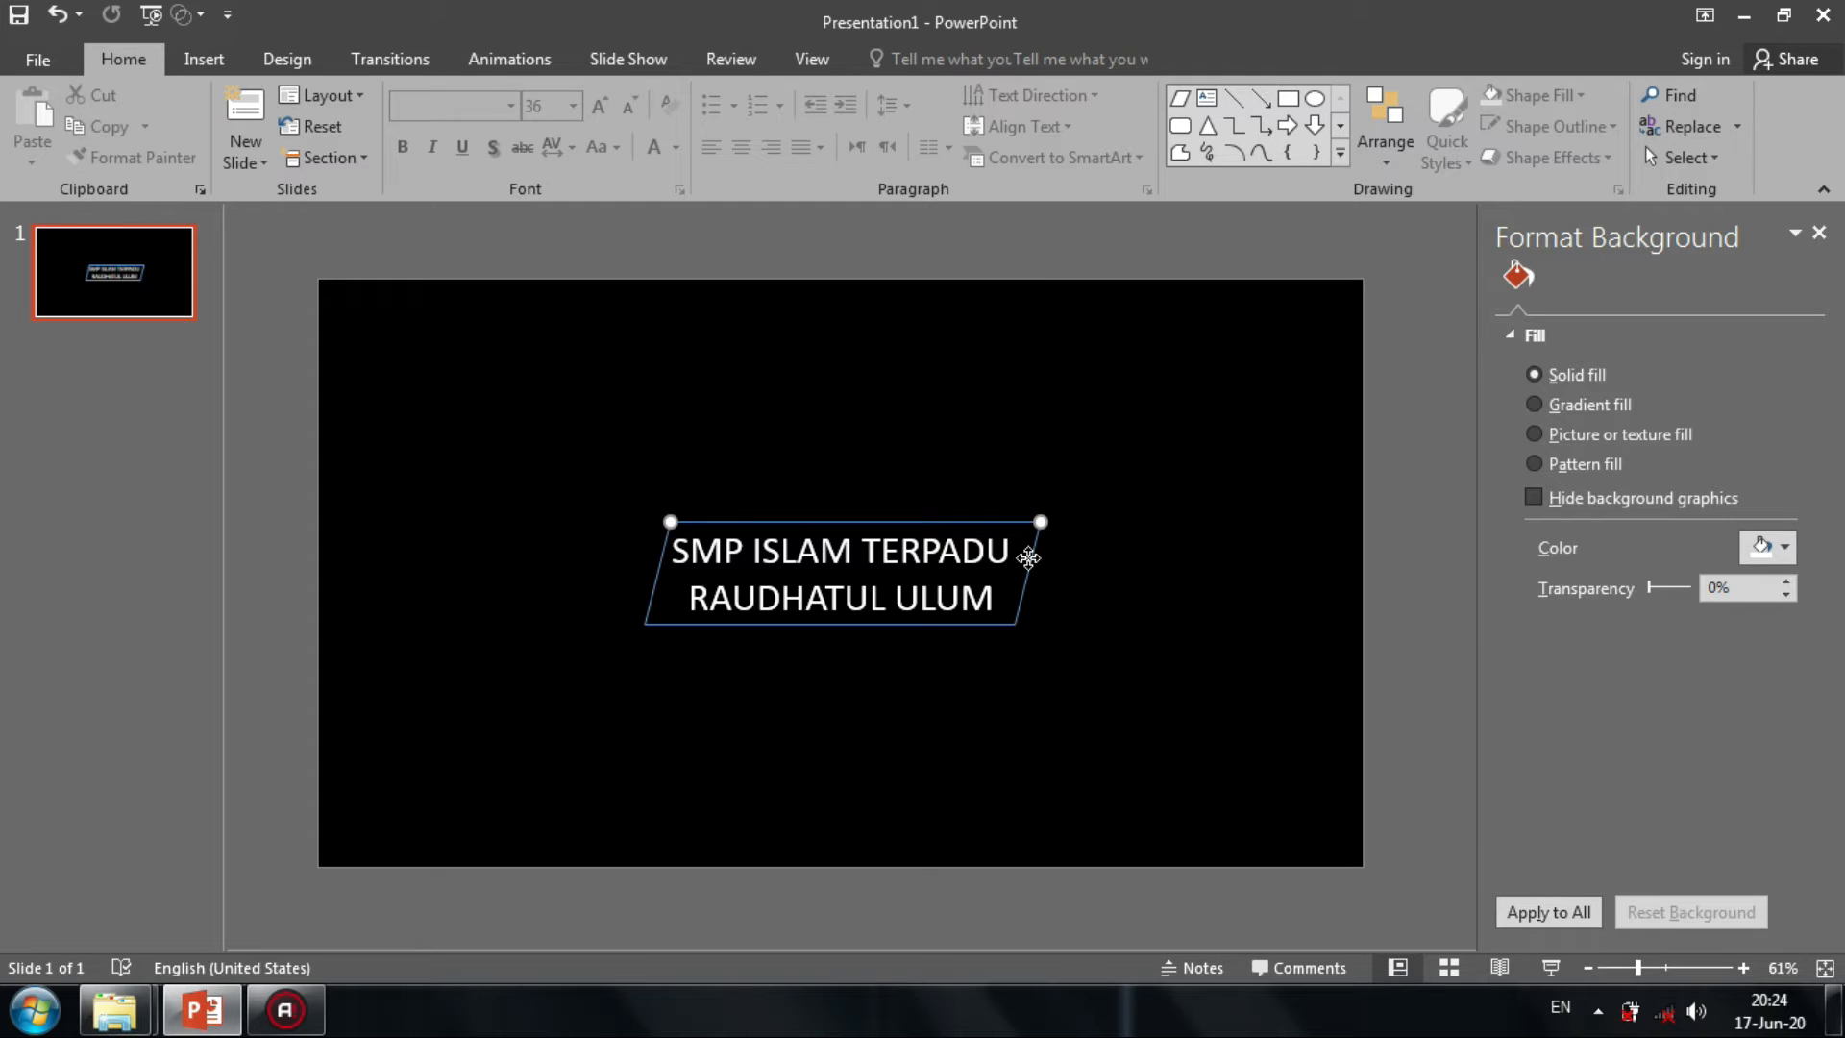
pyautogui.doubleClick(1028, 558)
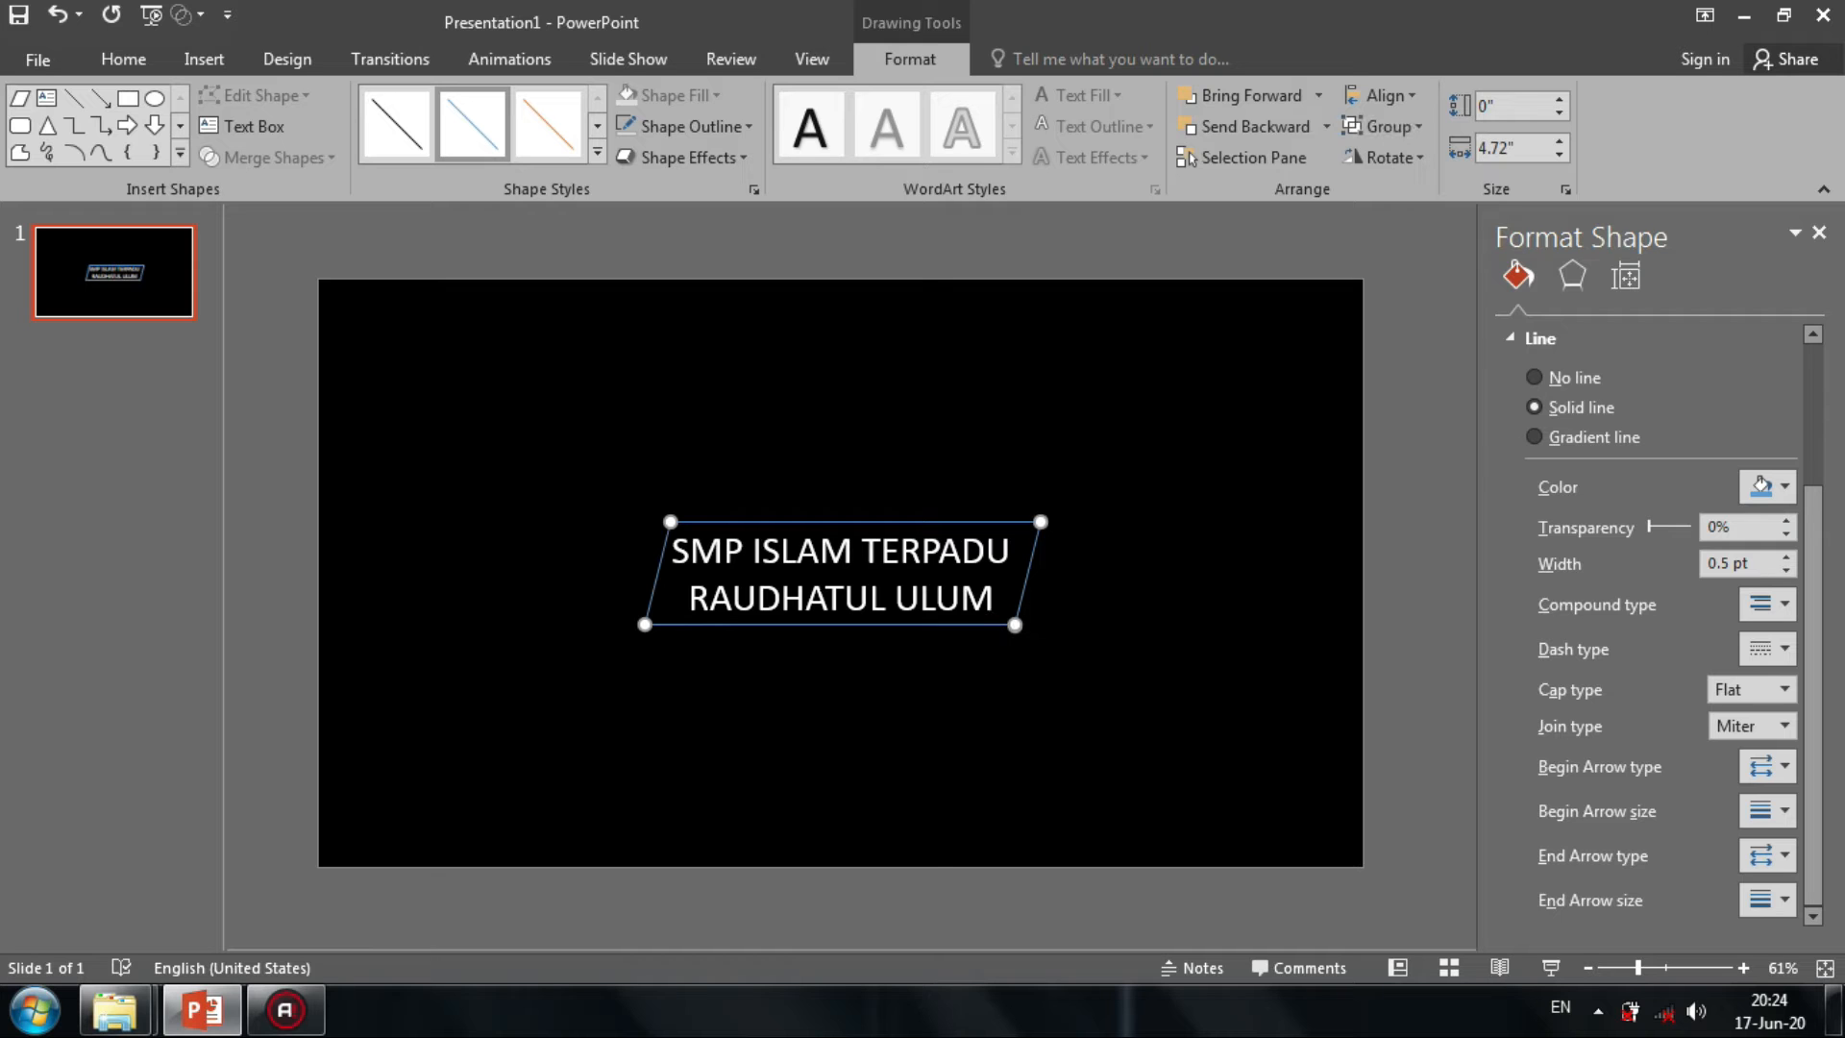
pyautogui.click(711, 138)
pyautogui.moveTo(748, 466)
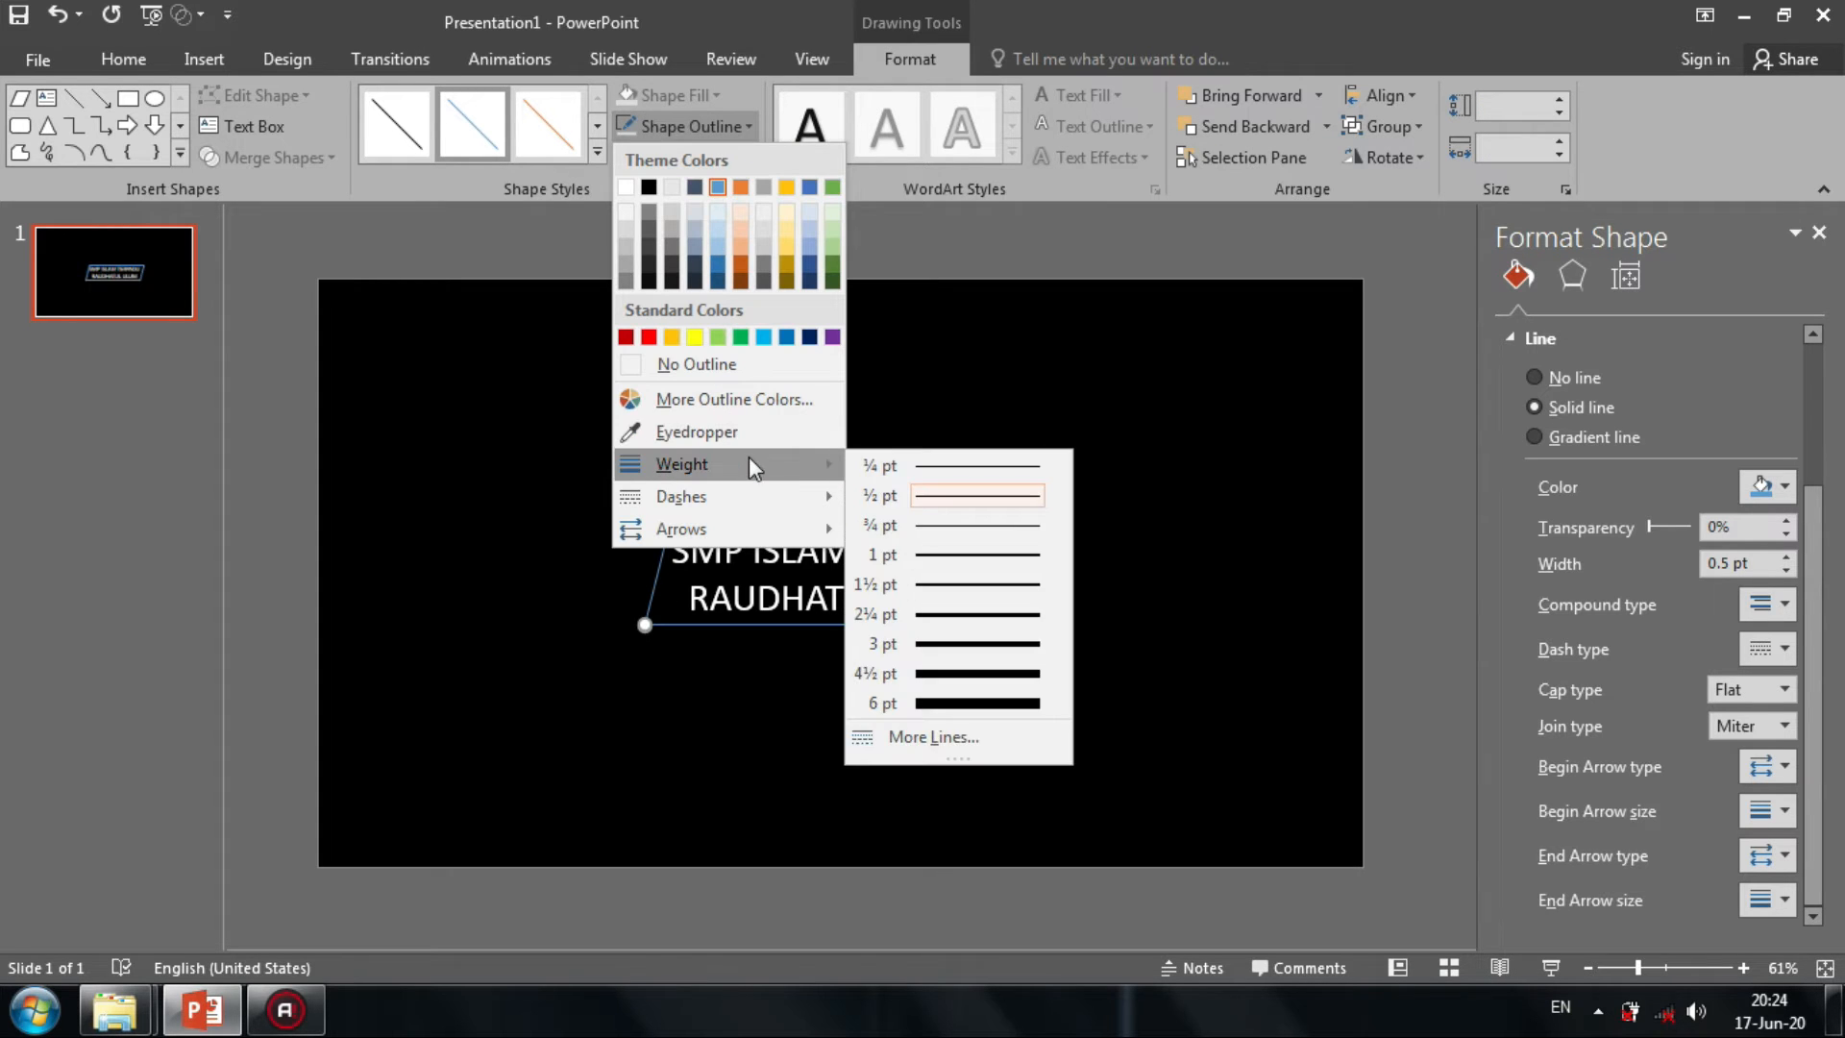
pyautogui.click(908, 553)
pyautogui.click(748, 151)
pyautogui.click(741, 121)
pyautogui.click(741, 121)
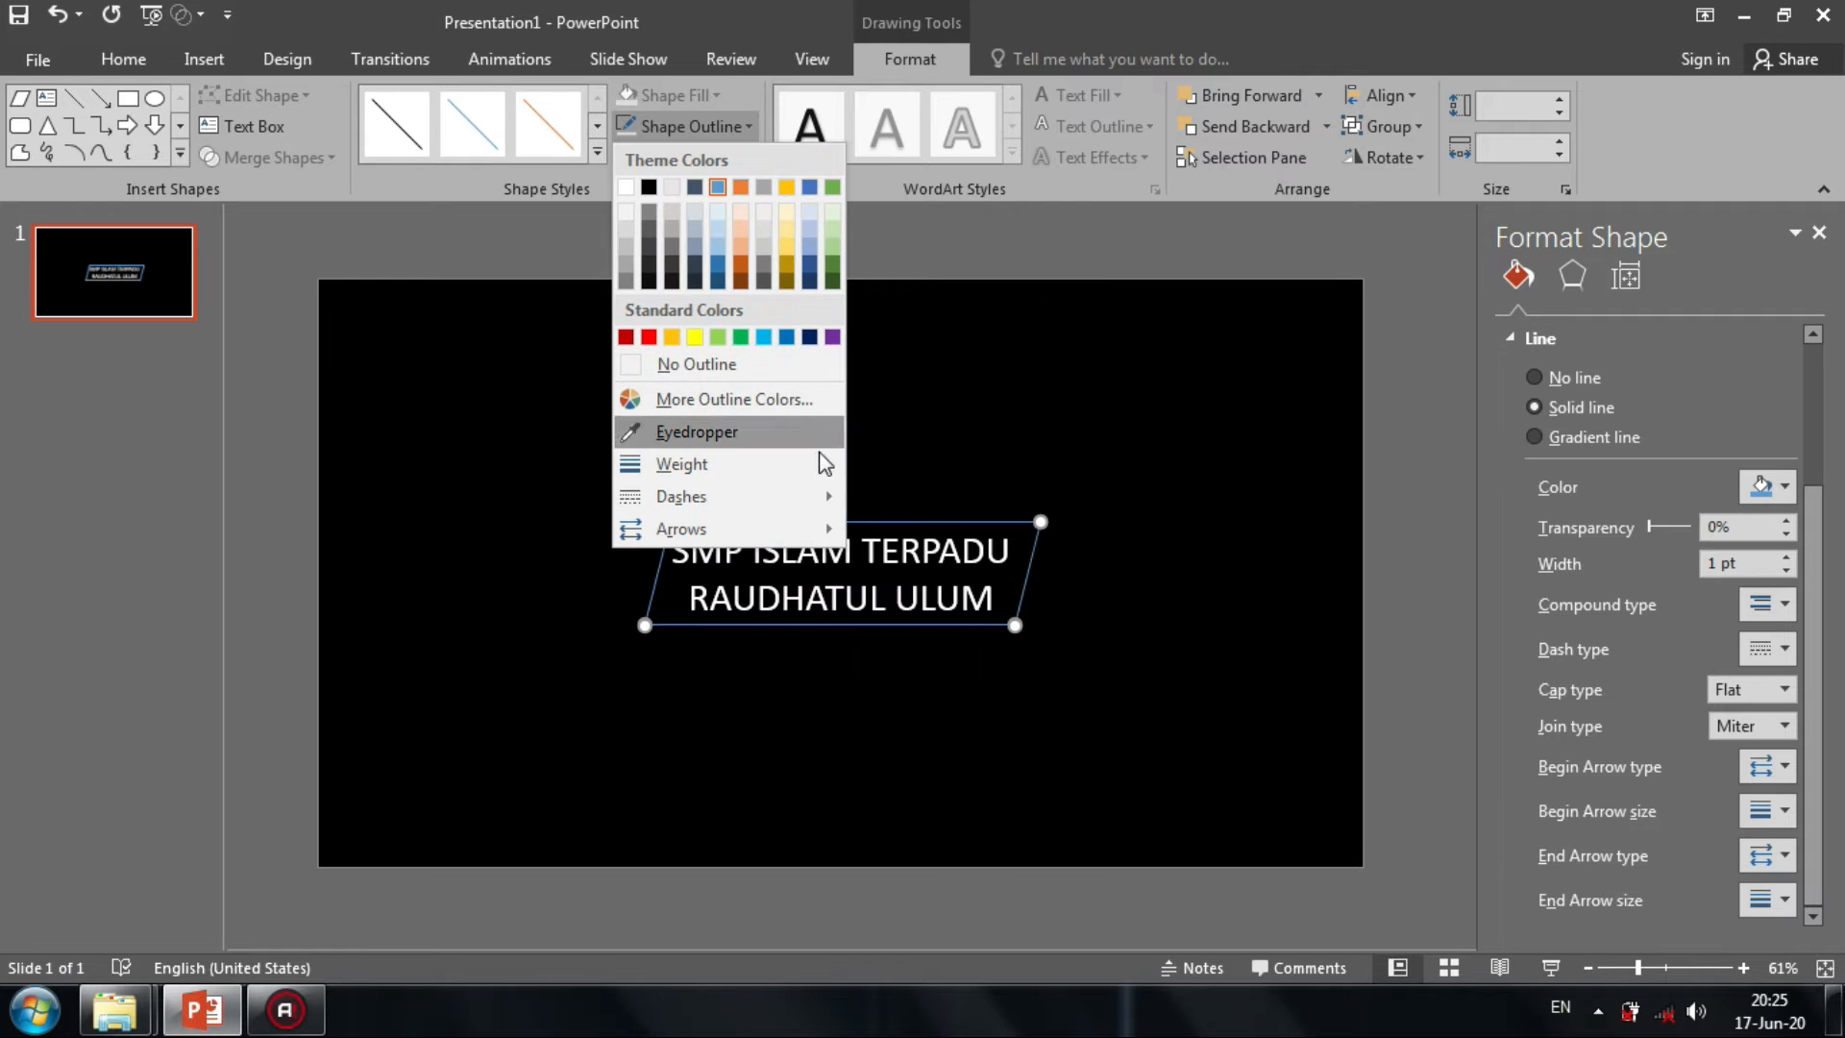
pyautogui.moveTo(825, 464)
pyautogui.click(919, 636)
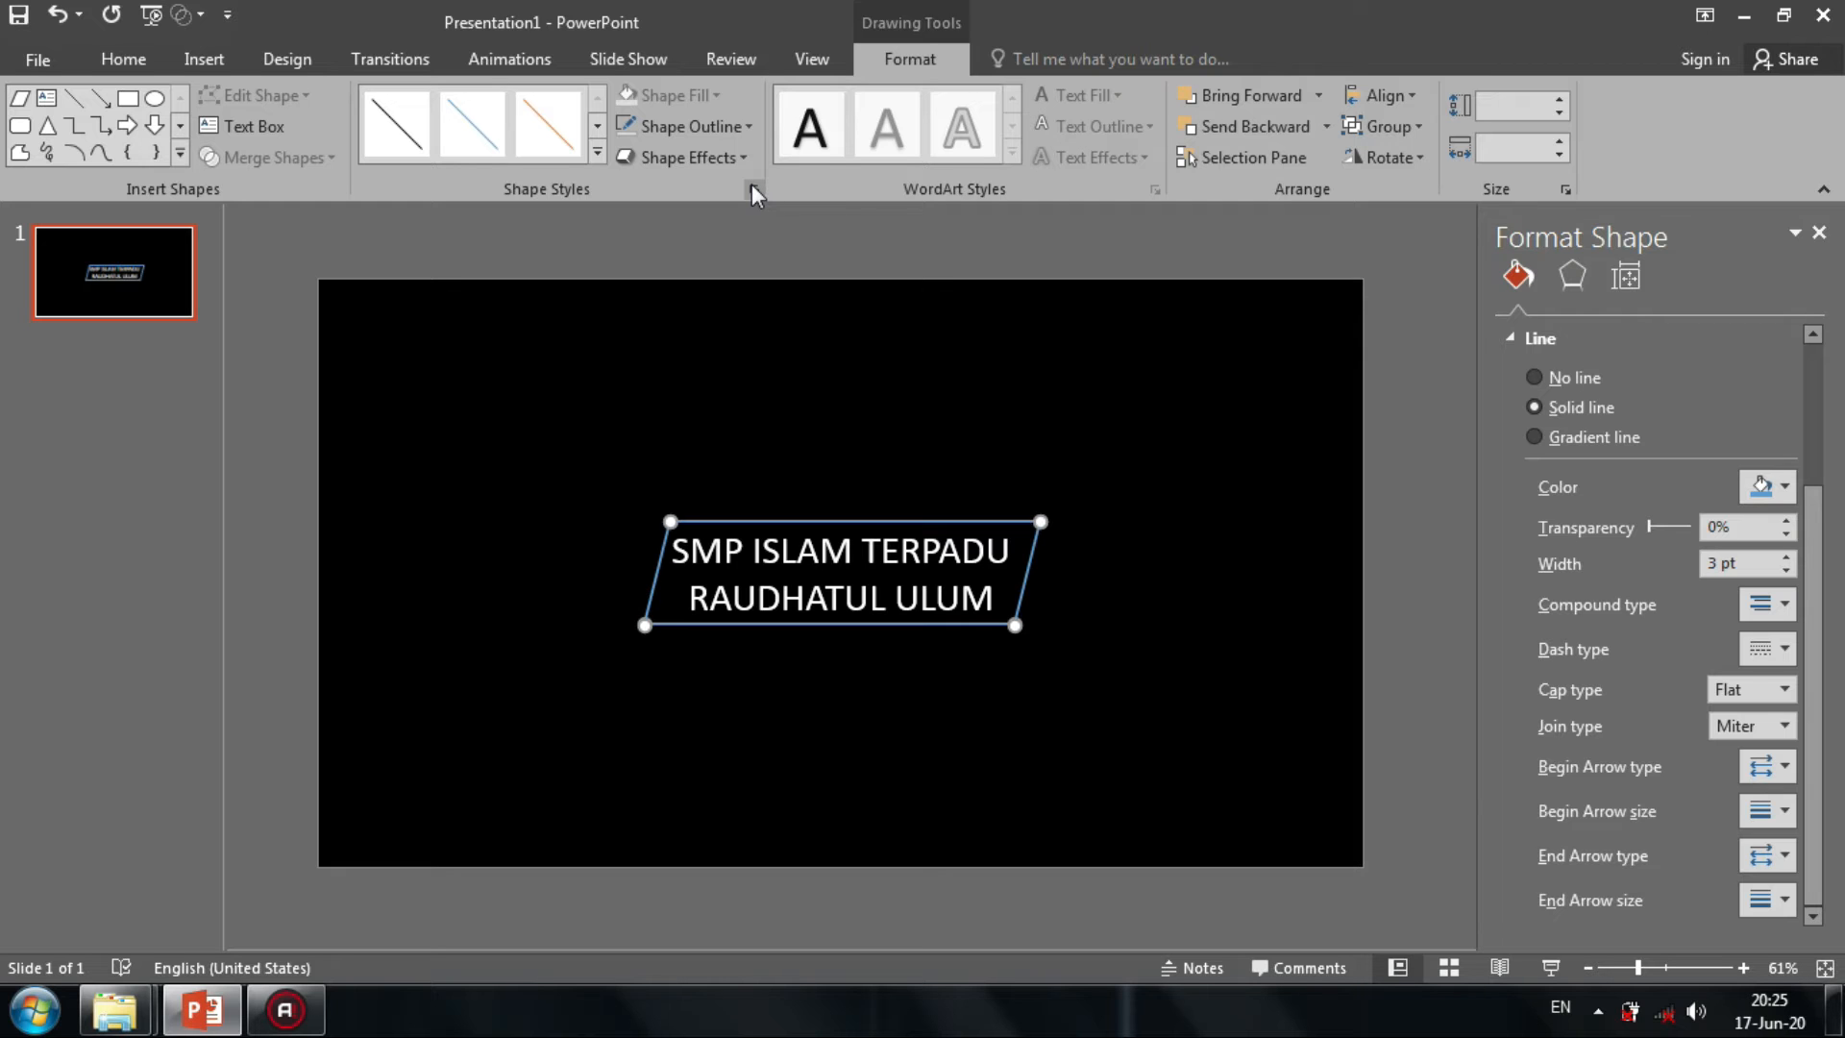
# Colour the four frame lines white and close the formatting pane.
pyautogui.click(1790, 492)
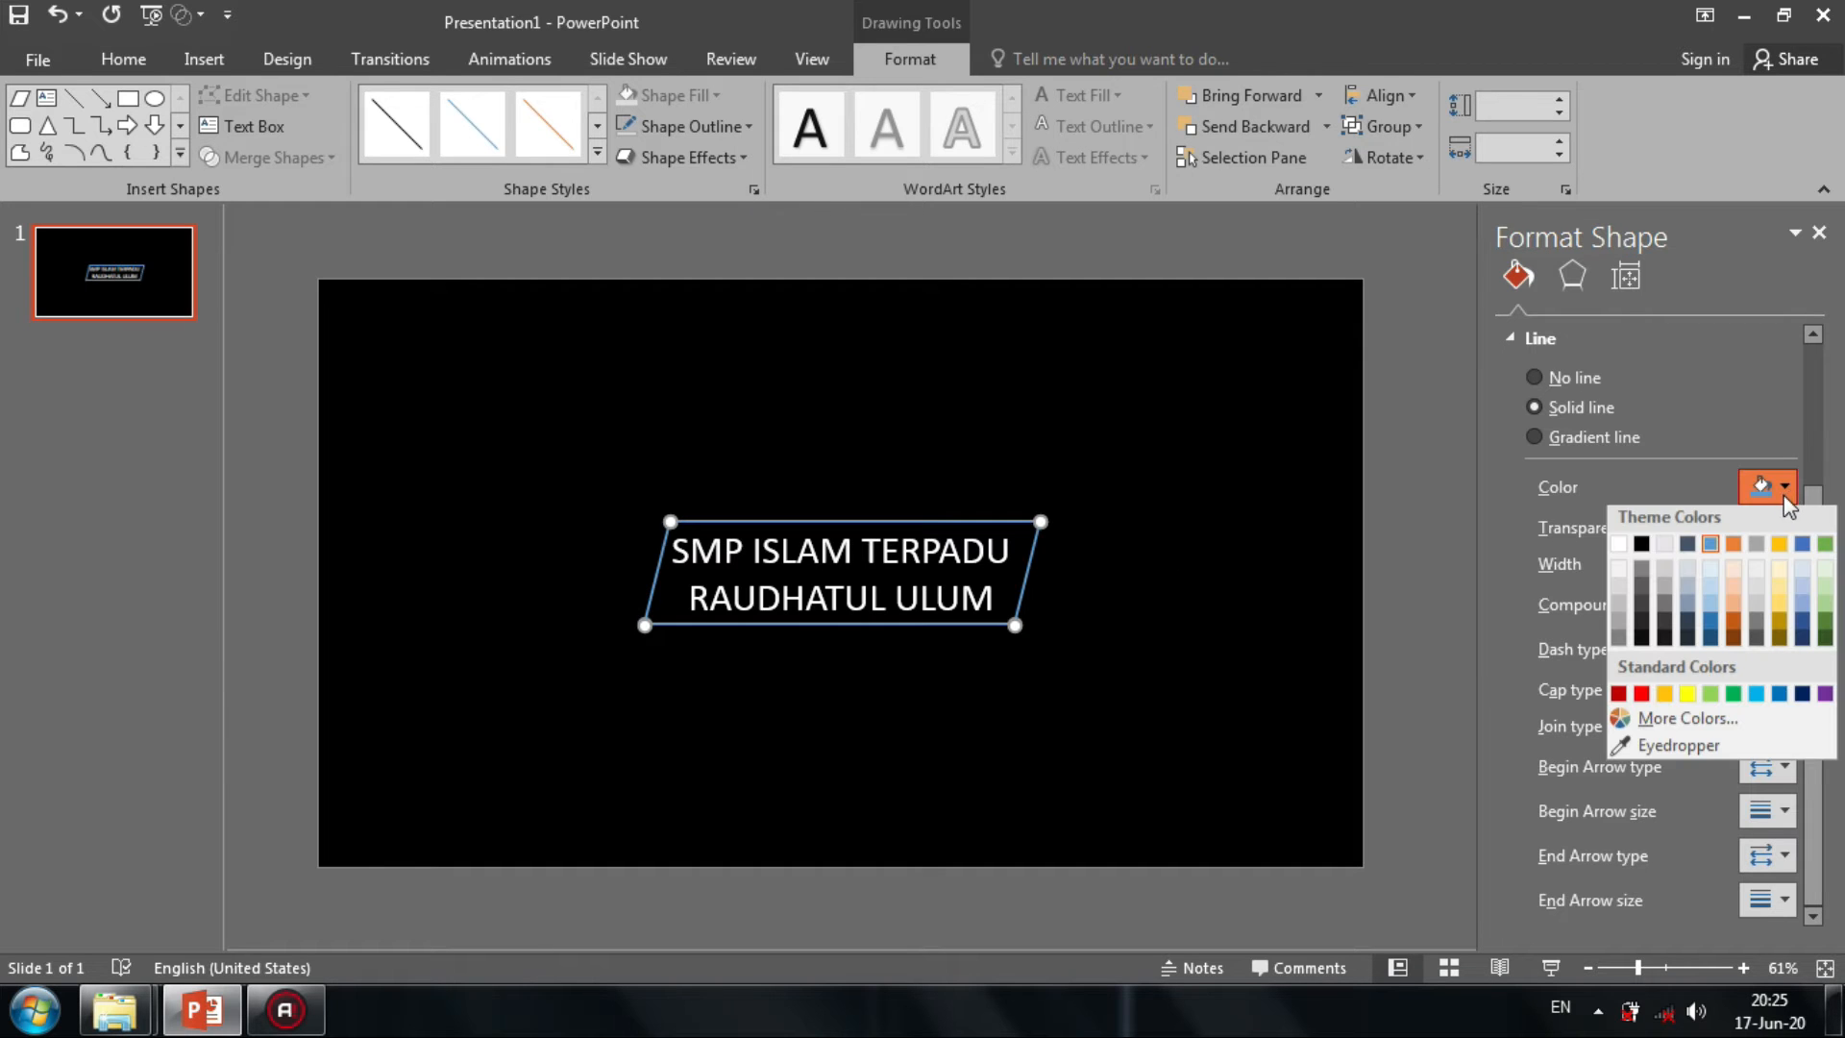
pyautogui.click(1624, 546)
pyautogui.click(1378, 413)
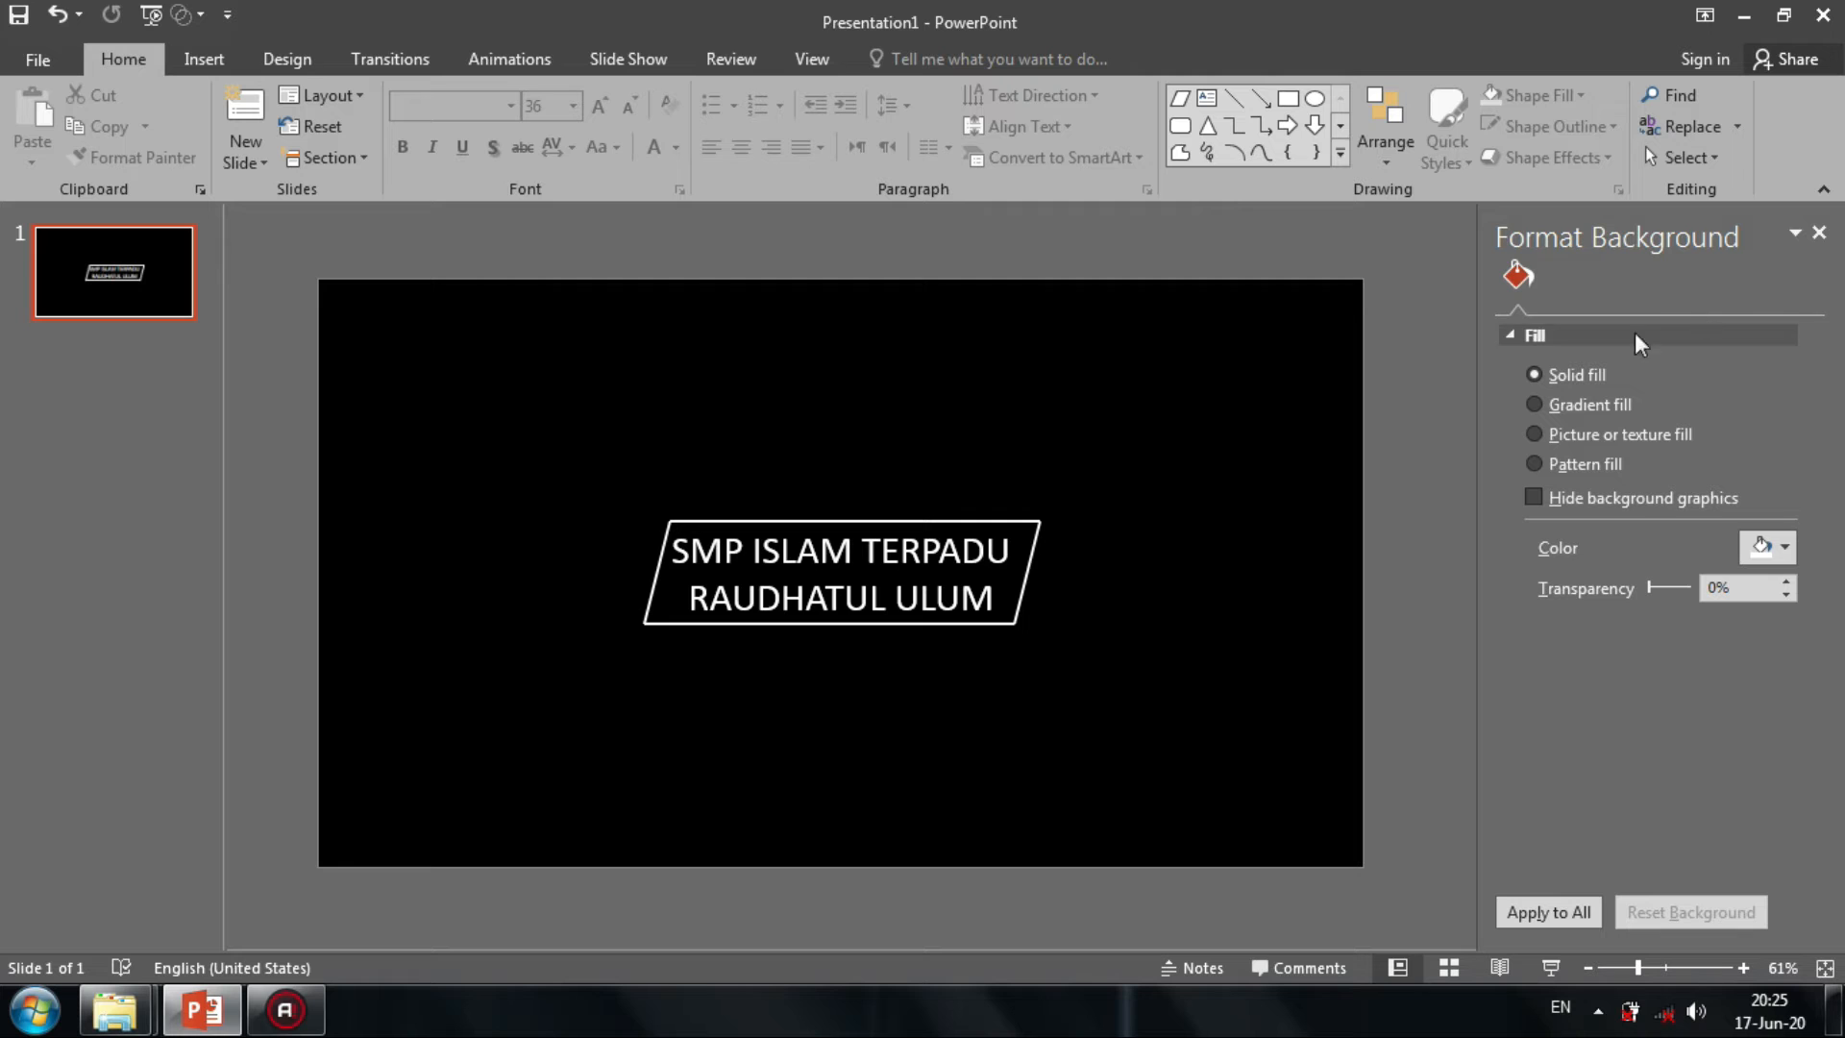
pyautogui.click(1819, 233)
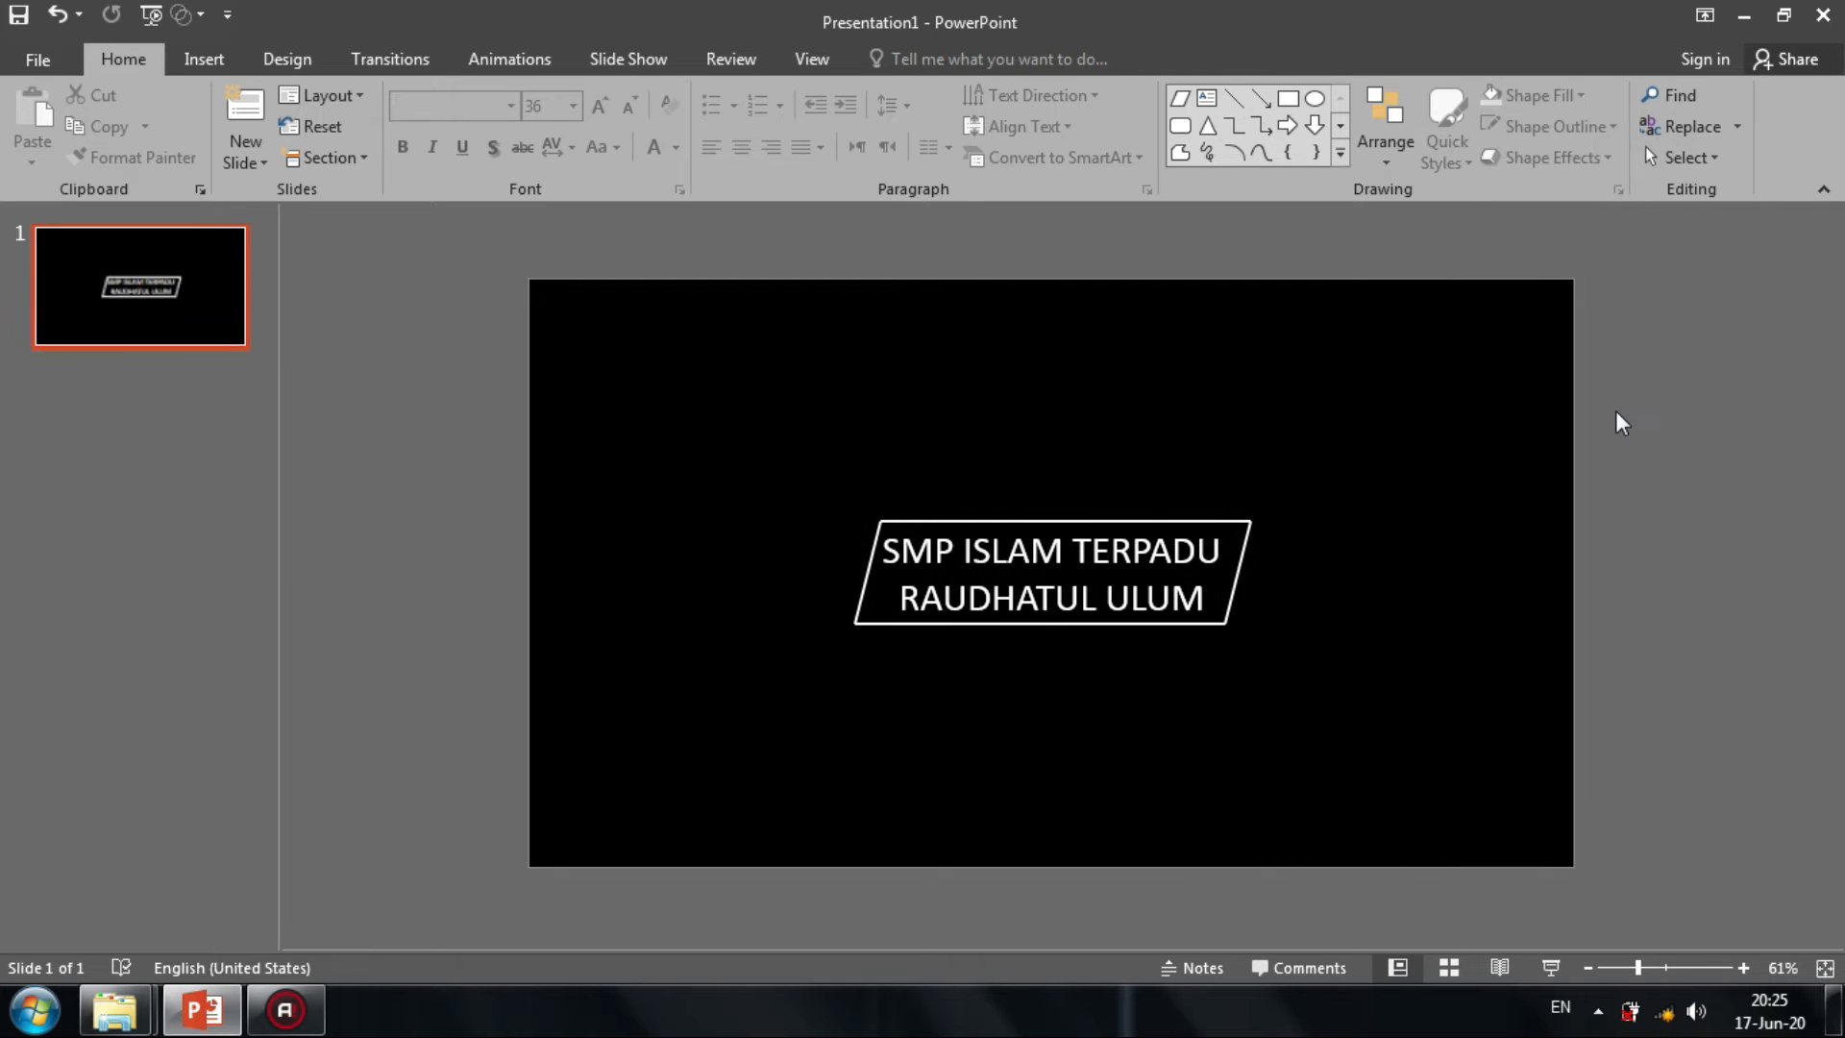
# Show the Animation Pane and look through the animation effects available for the frame's upper line.
pyautogui.click(562, 56)
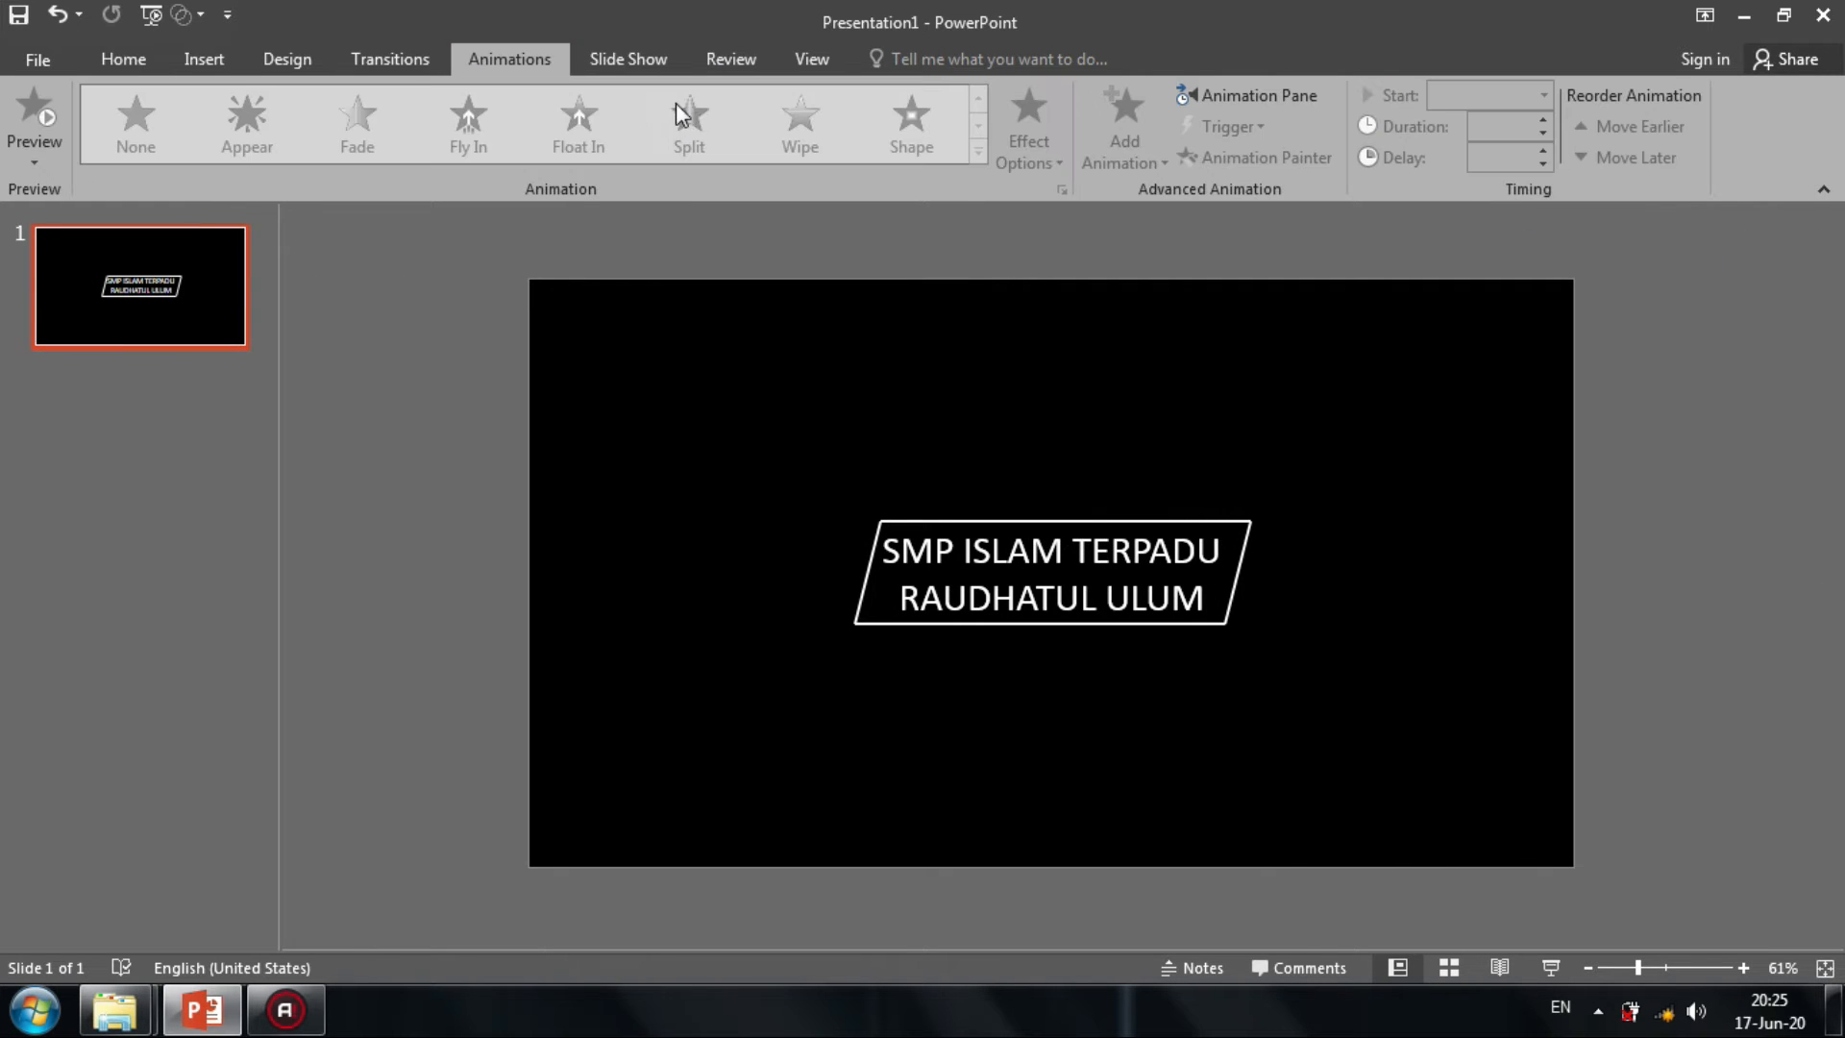
pyautogui.click(1208, 101)
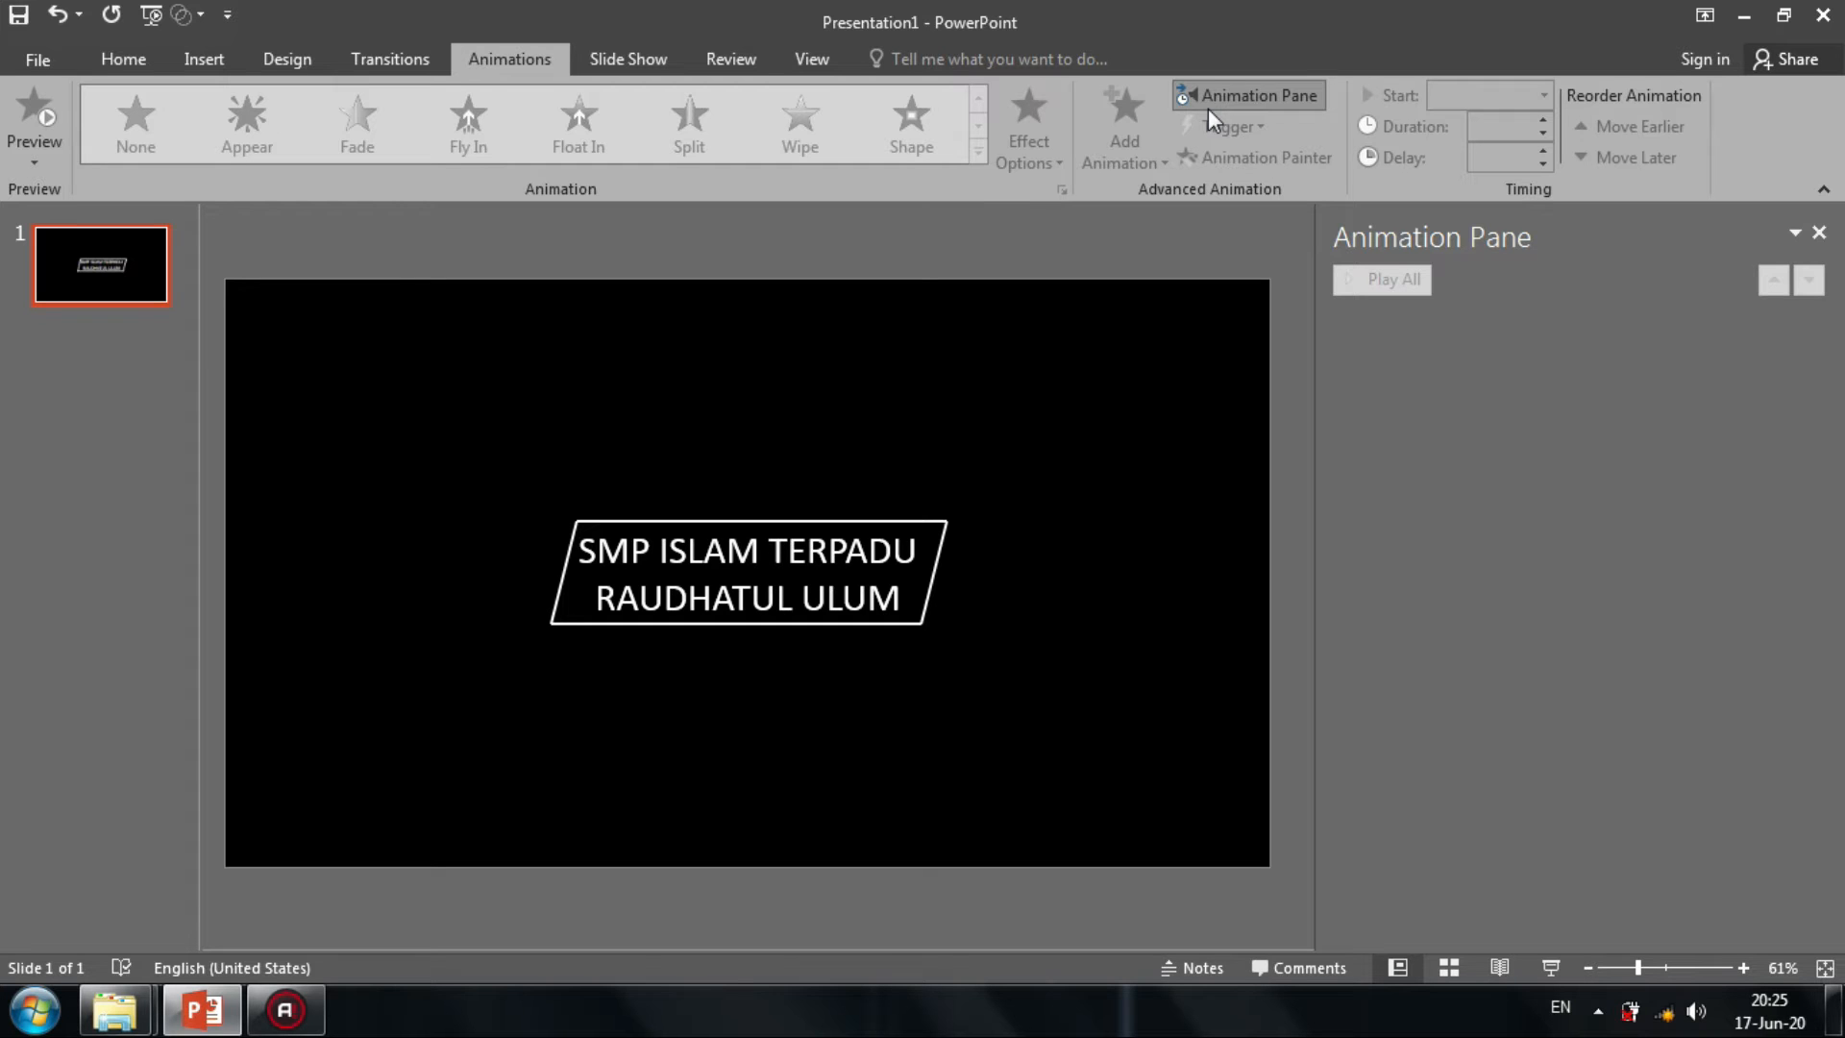
pyautogui.click(909, 521)
pyautogui.click(1126, 114)
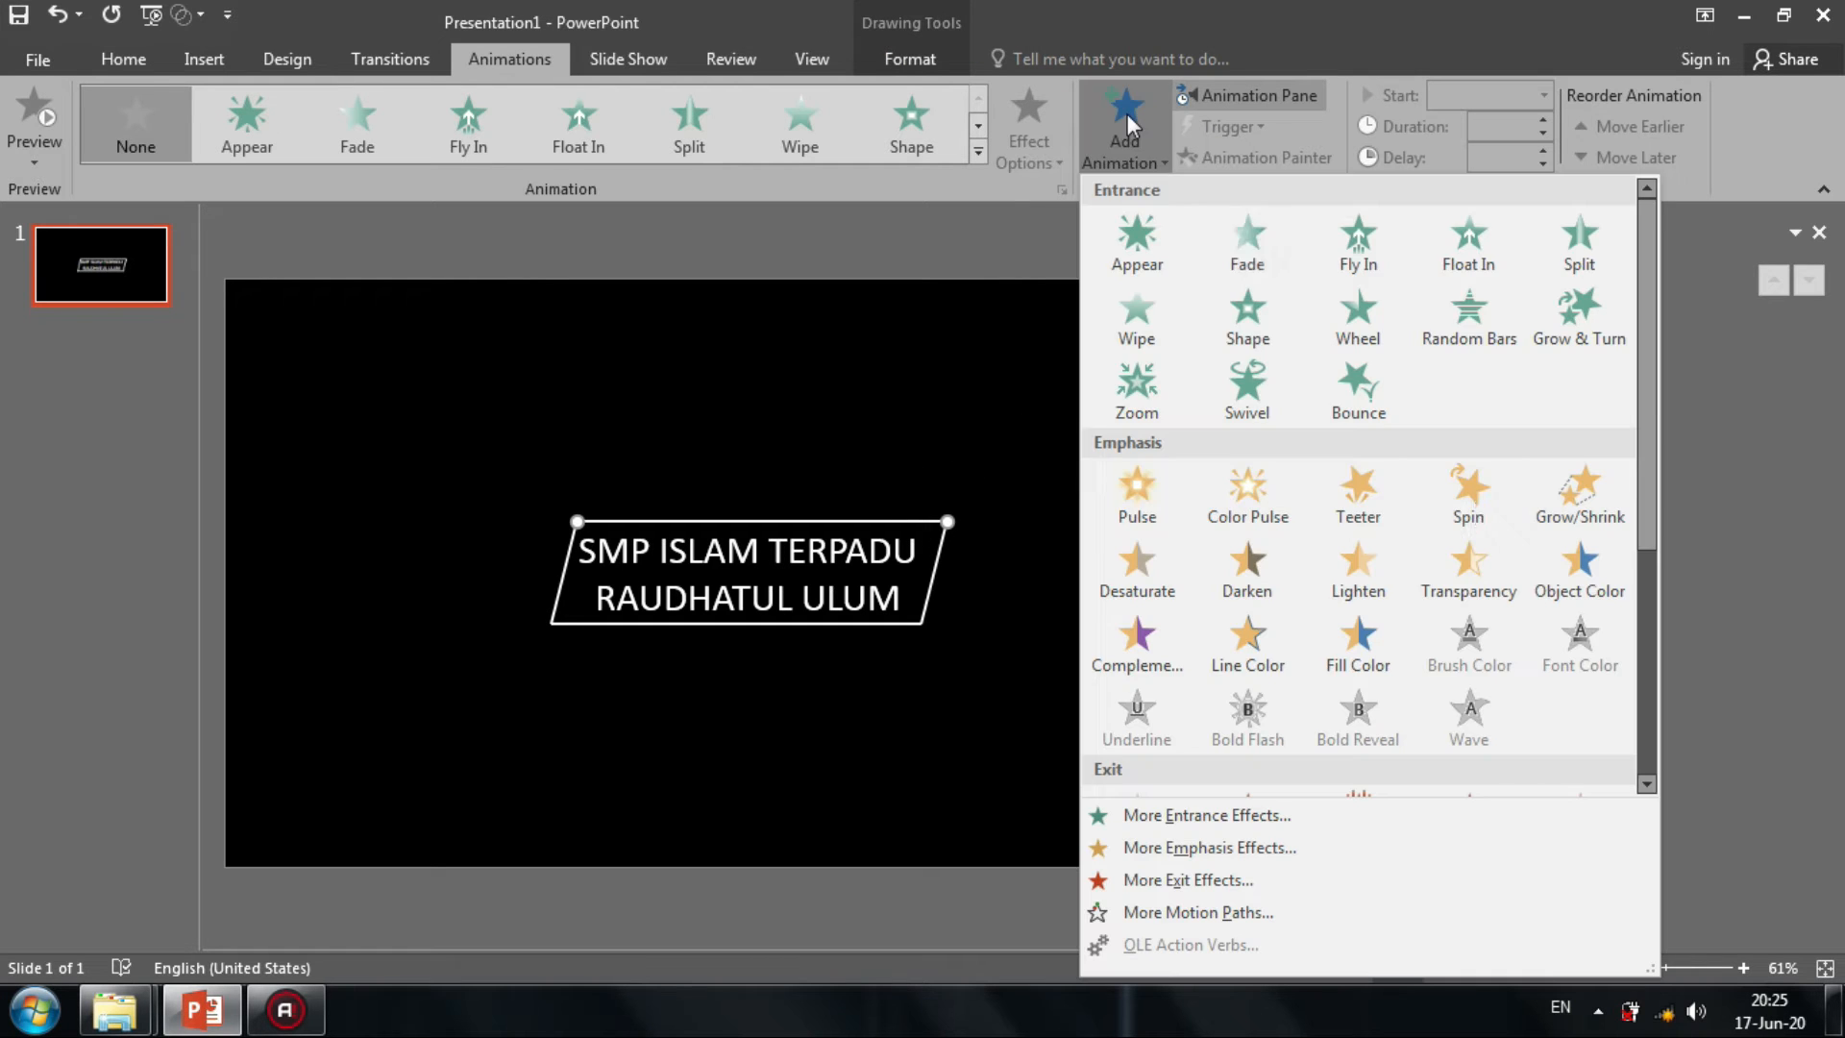
pyautogui.moveTo(1646, 413); pyautogui.dragTo(1647, 711)
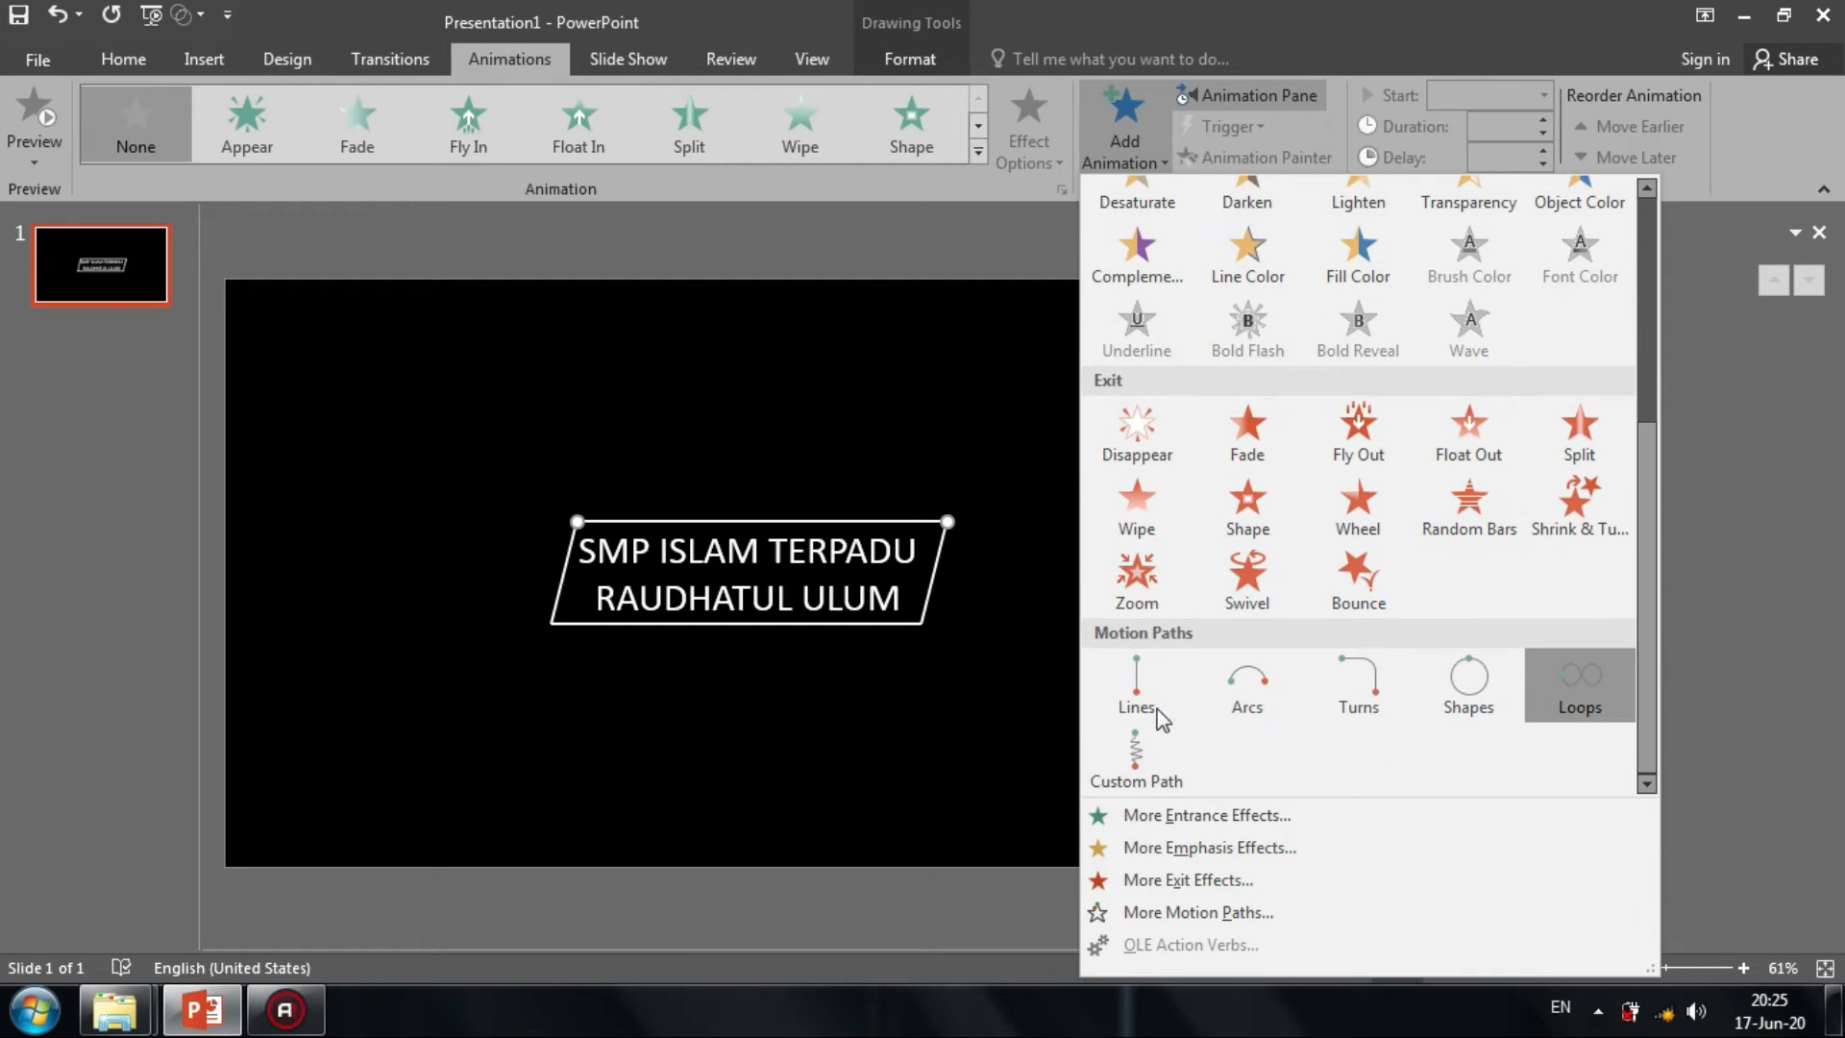
pyautogui.click(965, 244)
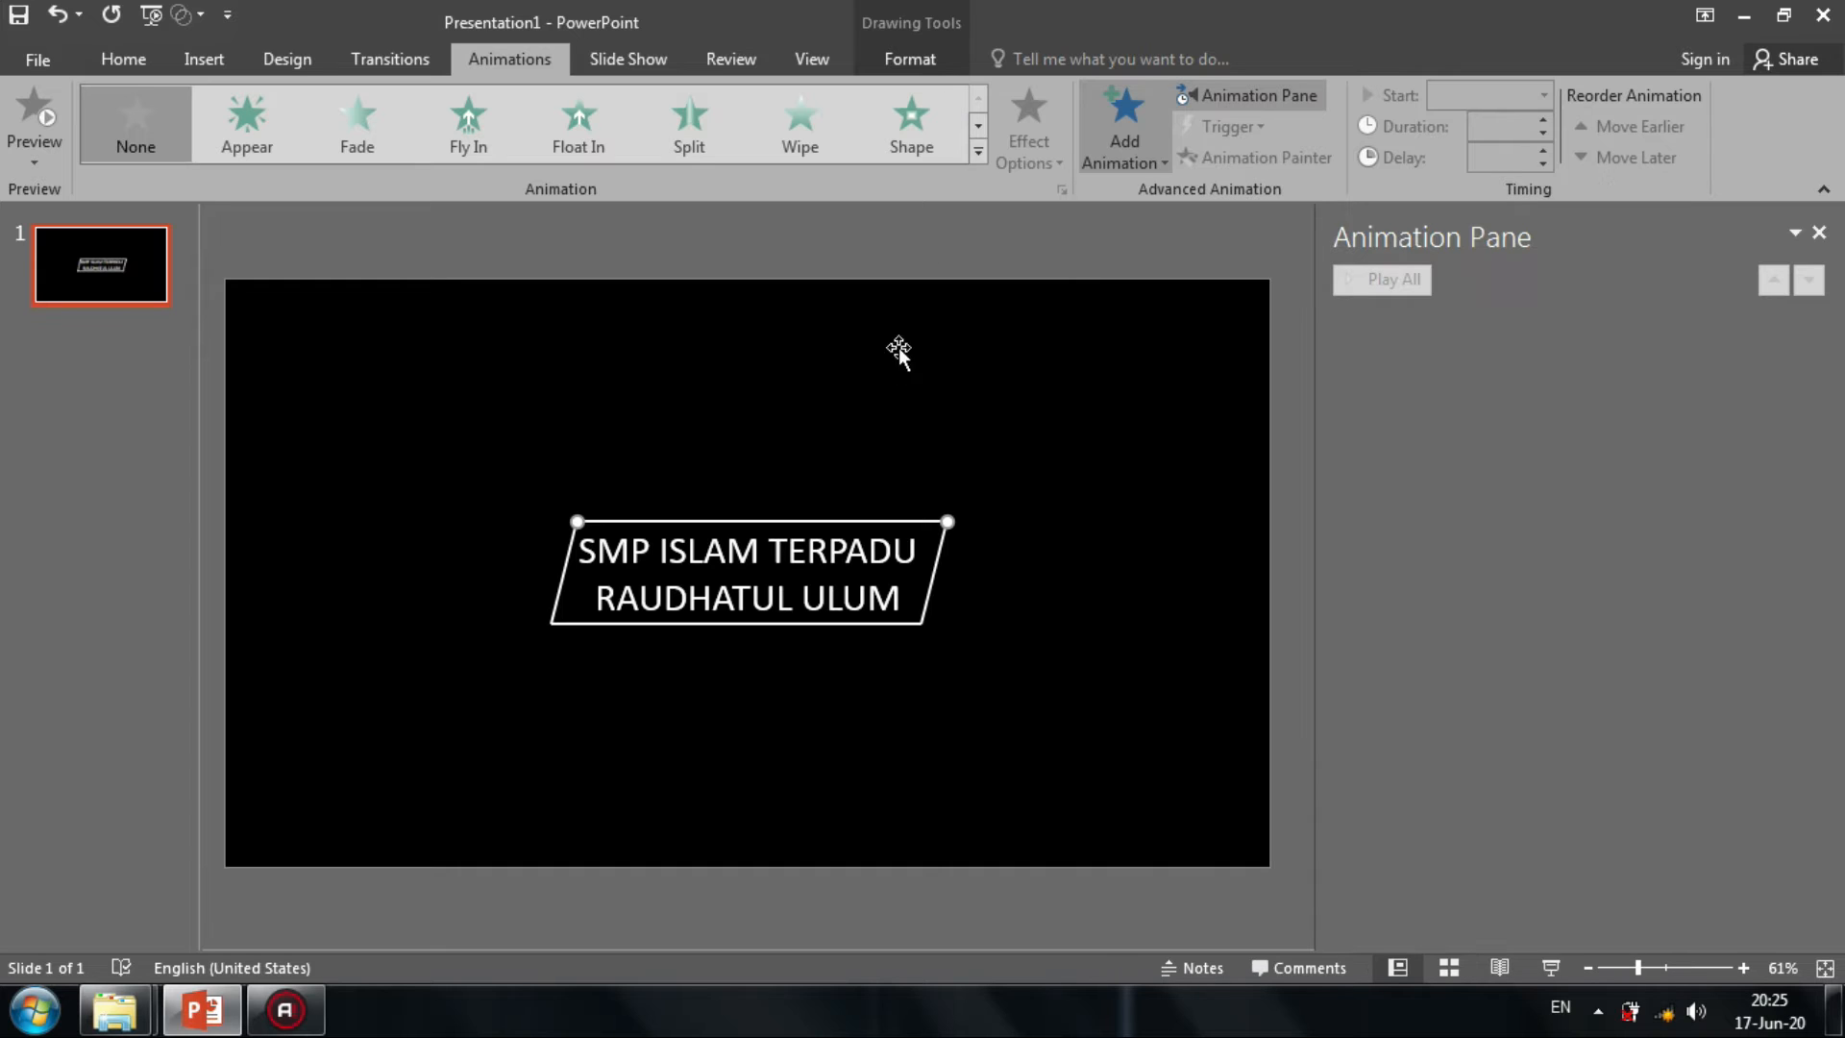
pyautogui.hotkey('ctrl', 'd')
pyautogui.moveTo(861, 536); pyautogui.dragTo(188, 521)
pyautogui.click(1588, 967)
pyautogui.click(1588, 967)
pyautogui.moveTo(873, 552); pyautogui.dragTo(869, 410)
pyautogui.press('Delete')
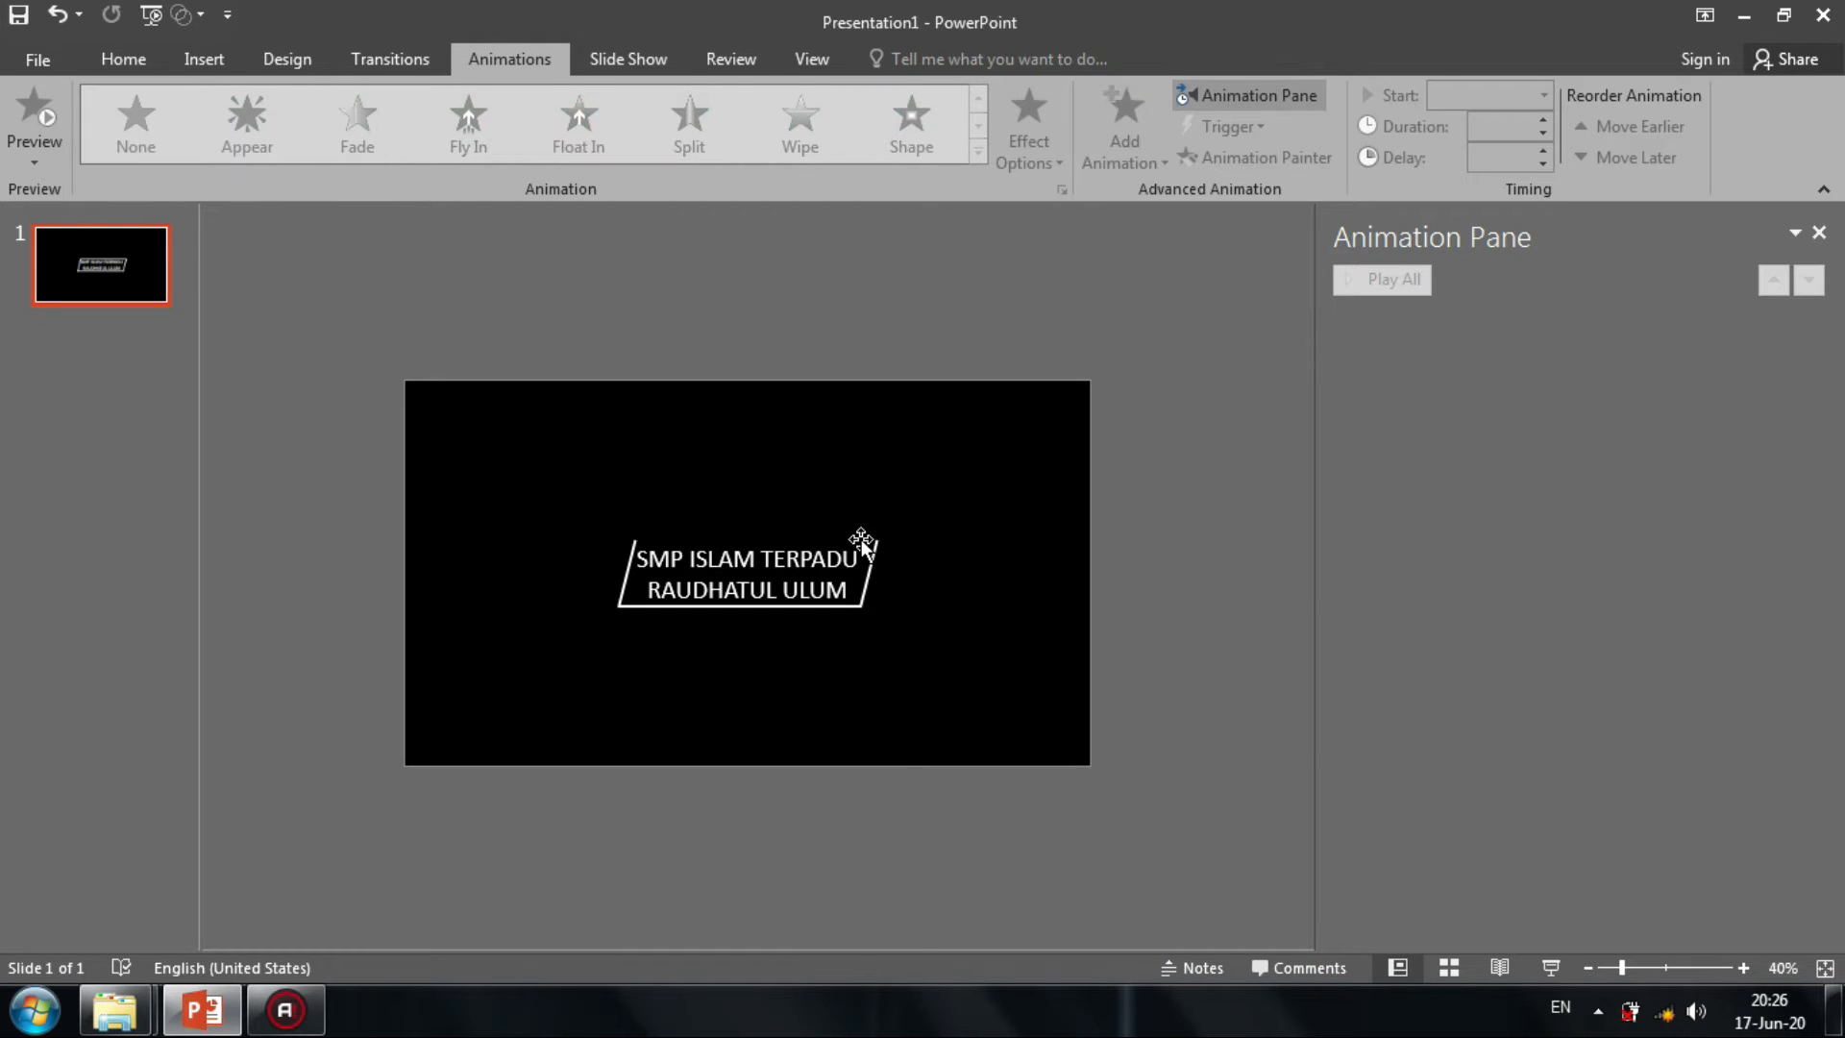
pyautogui.hotkey('ctrl', 'z')
# Place a copy of the frame's upper line off the slide's left side and a copy of its lower line off the right side.
pyautogui.moveTo(861, 540); pyautogui.dragTo(360, 540)
pyautogui.click(860, 607)
pyautogui.moveTo(867, 613); pyautogui.dragTo(1301, 612)
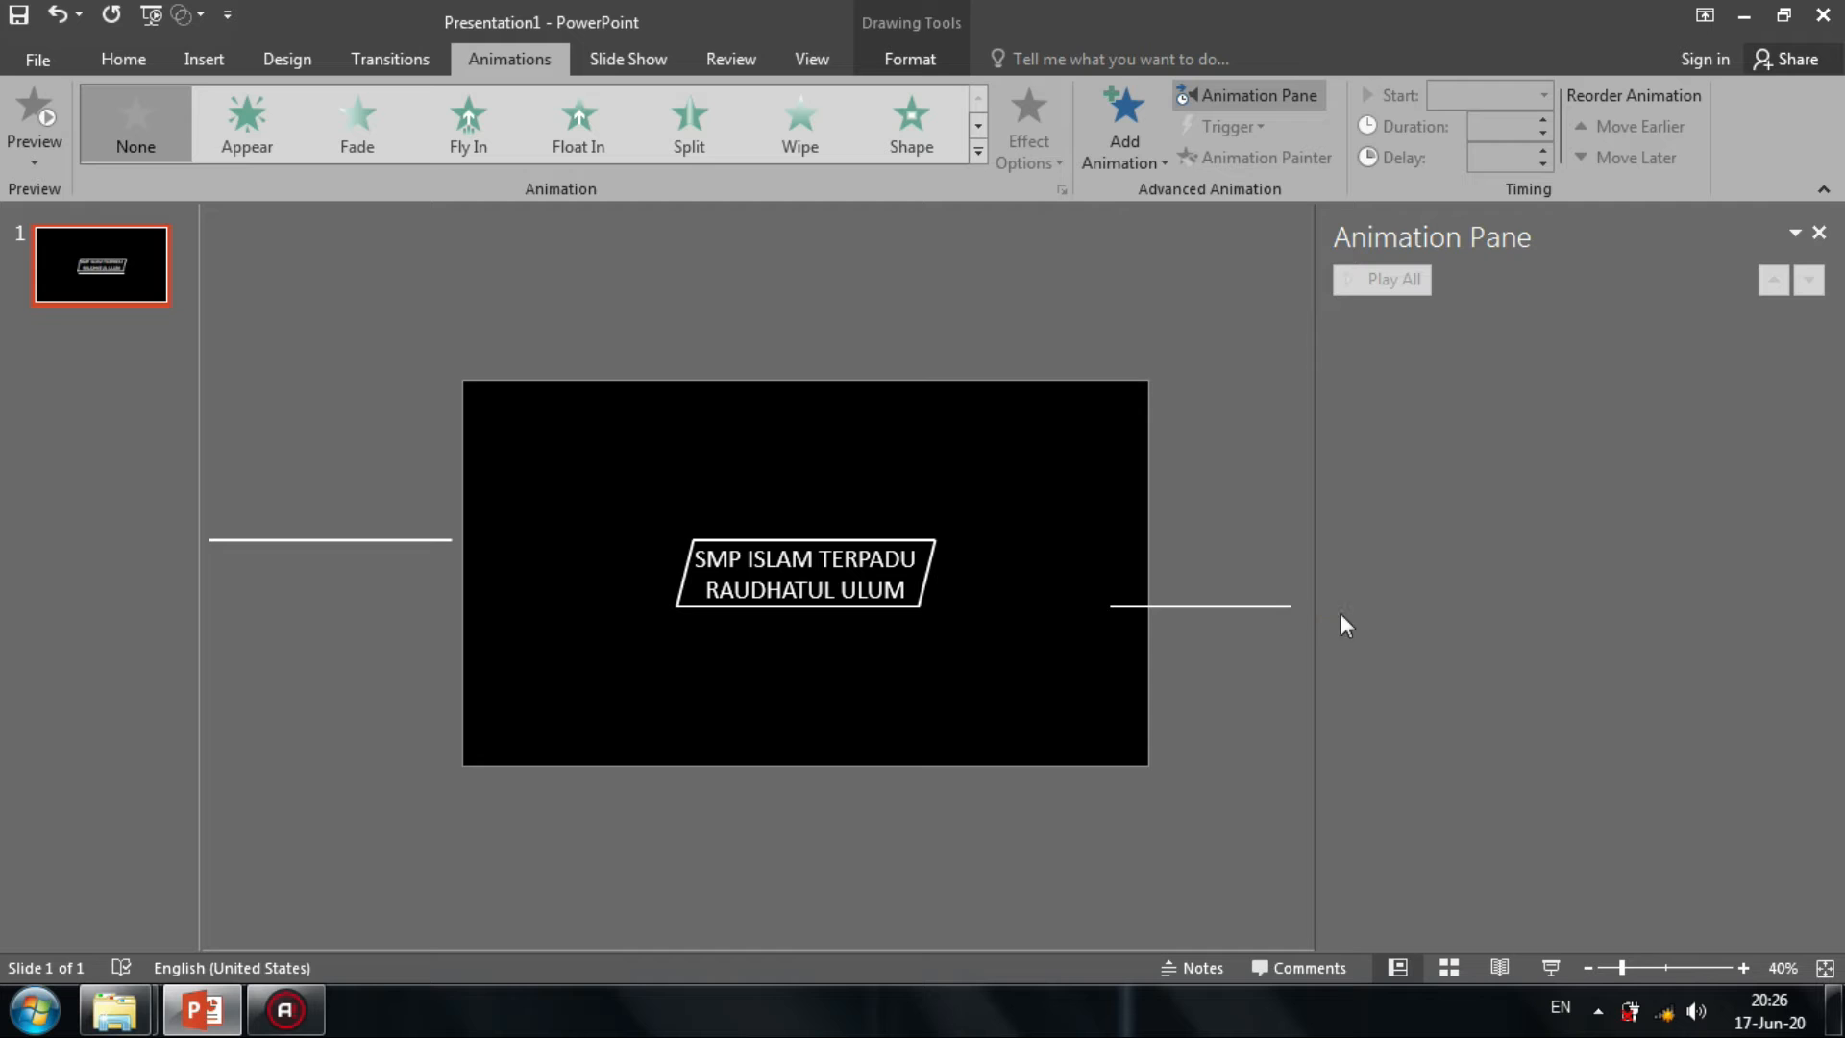
pyautogui.moveTo(910, 611); pyautogui.dragTo(1208, 606)
pyautogui.click(1208, 500)
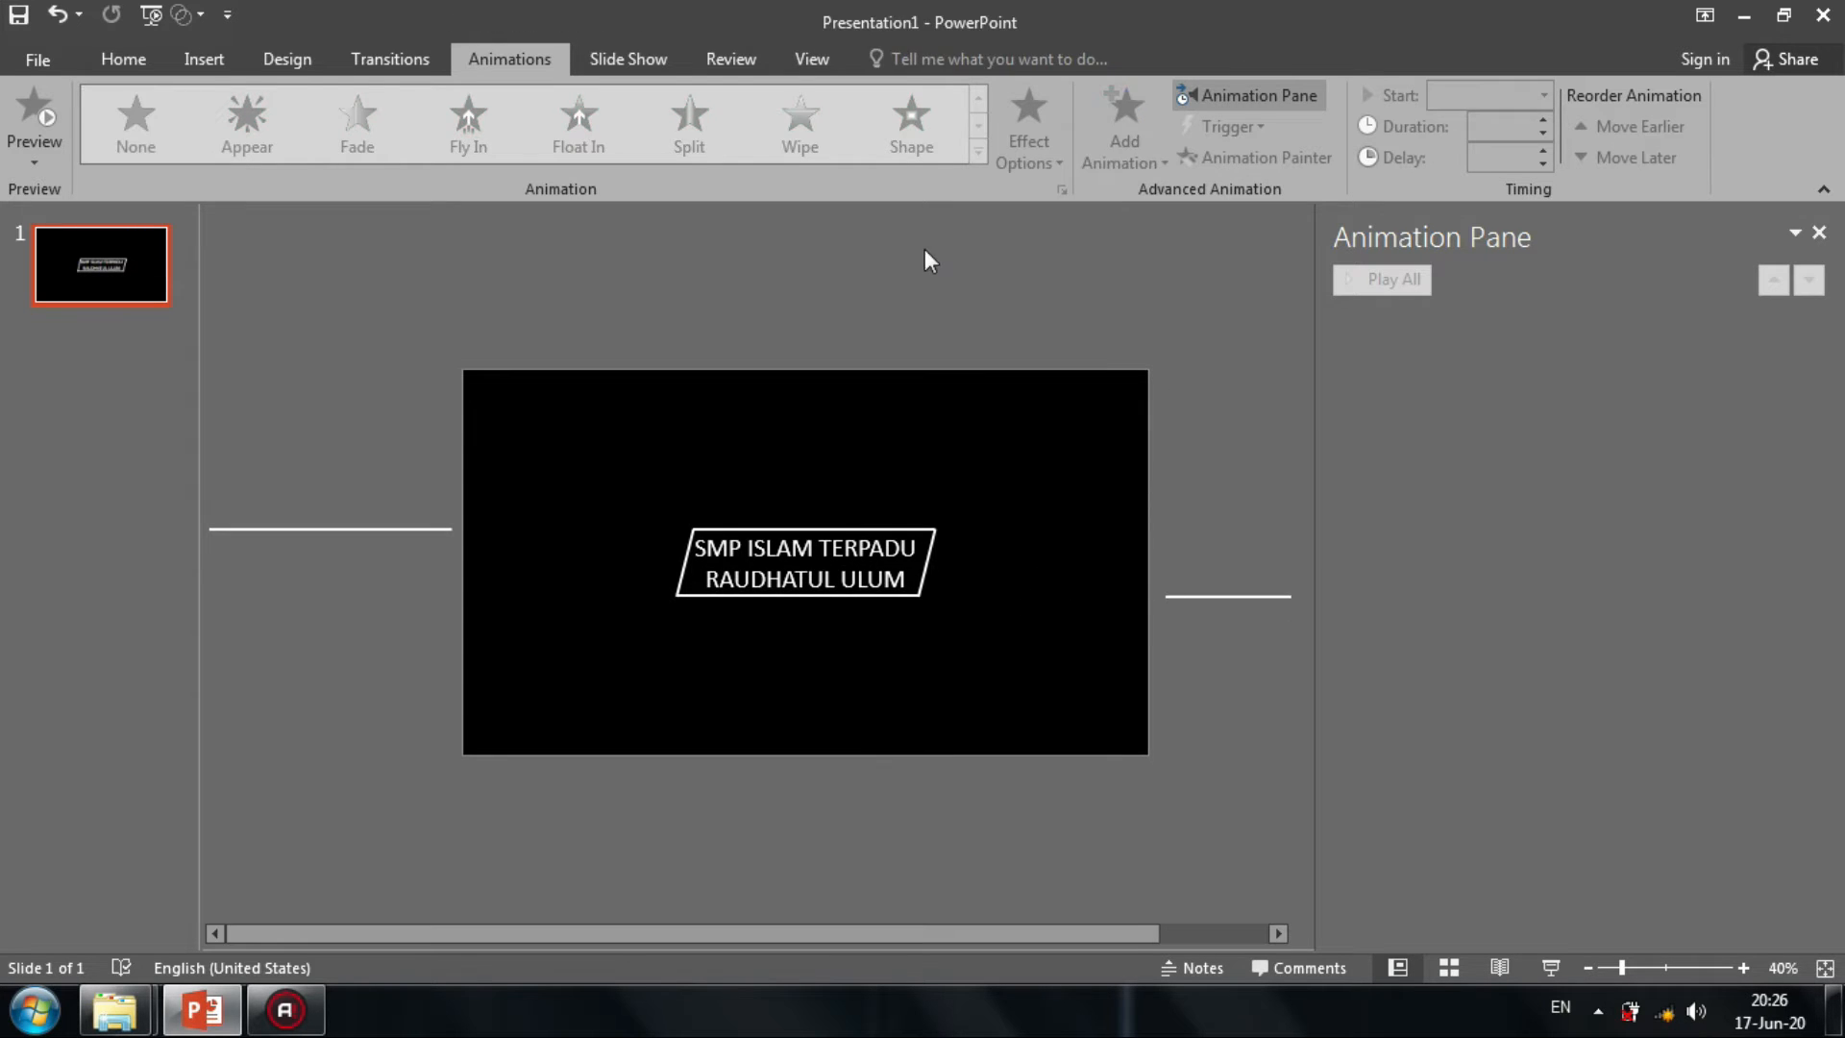
# Place a copy of the left slanted line above the slide and a copy of the right slanted line below it.
pyautogui.click(688, 568)
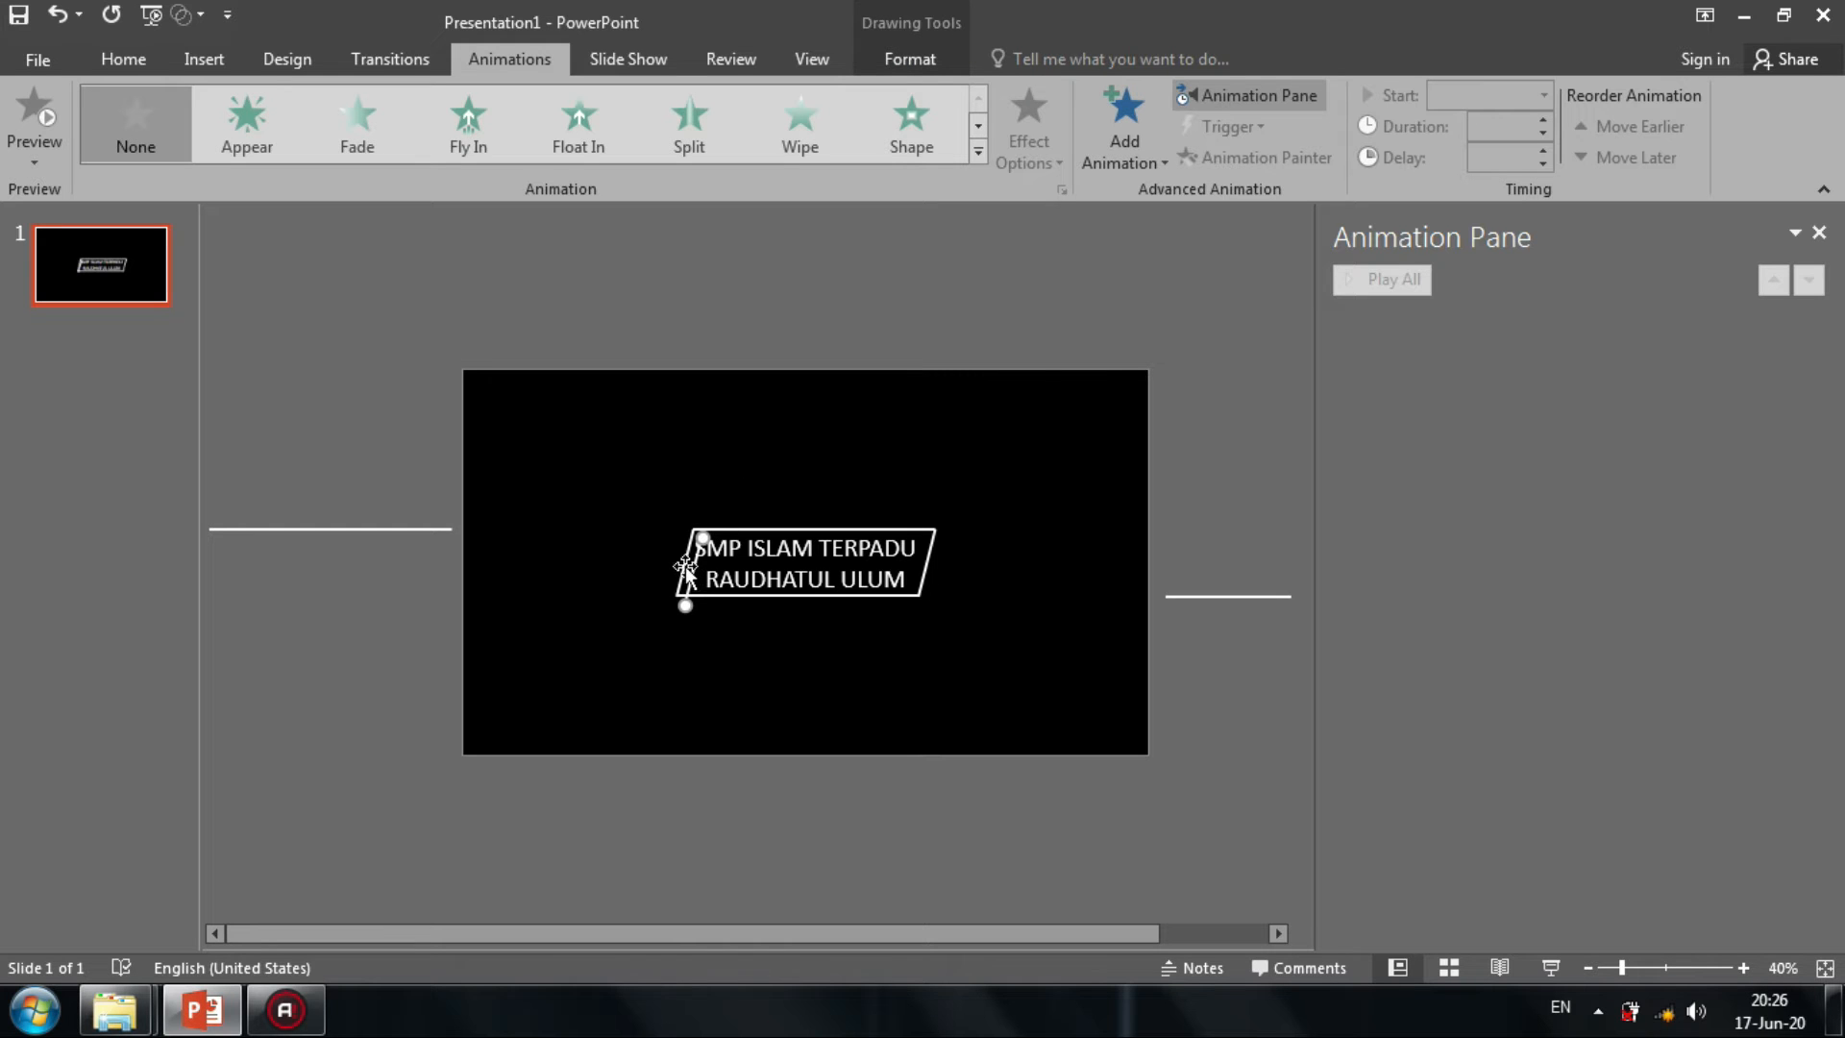
pyautogui.moveTo(684, 567); pyautogui.dragTo(747, 306)
pyautogui.click(927, 567)
pyautogui.moveTo(925, 569); pyautogui.dragTo(862, 822)
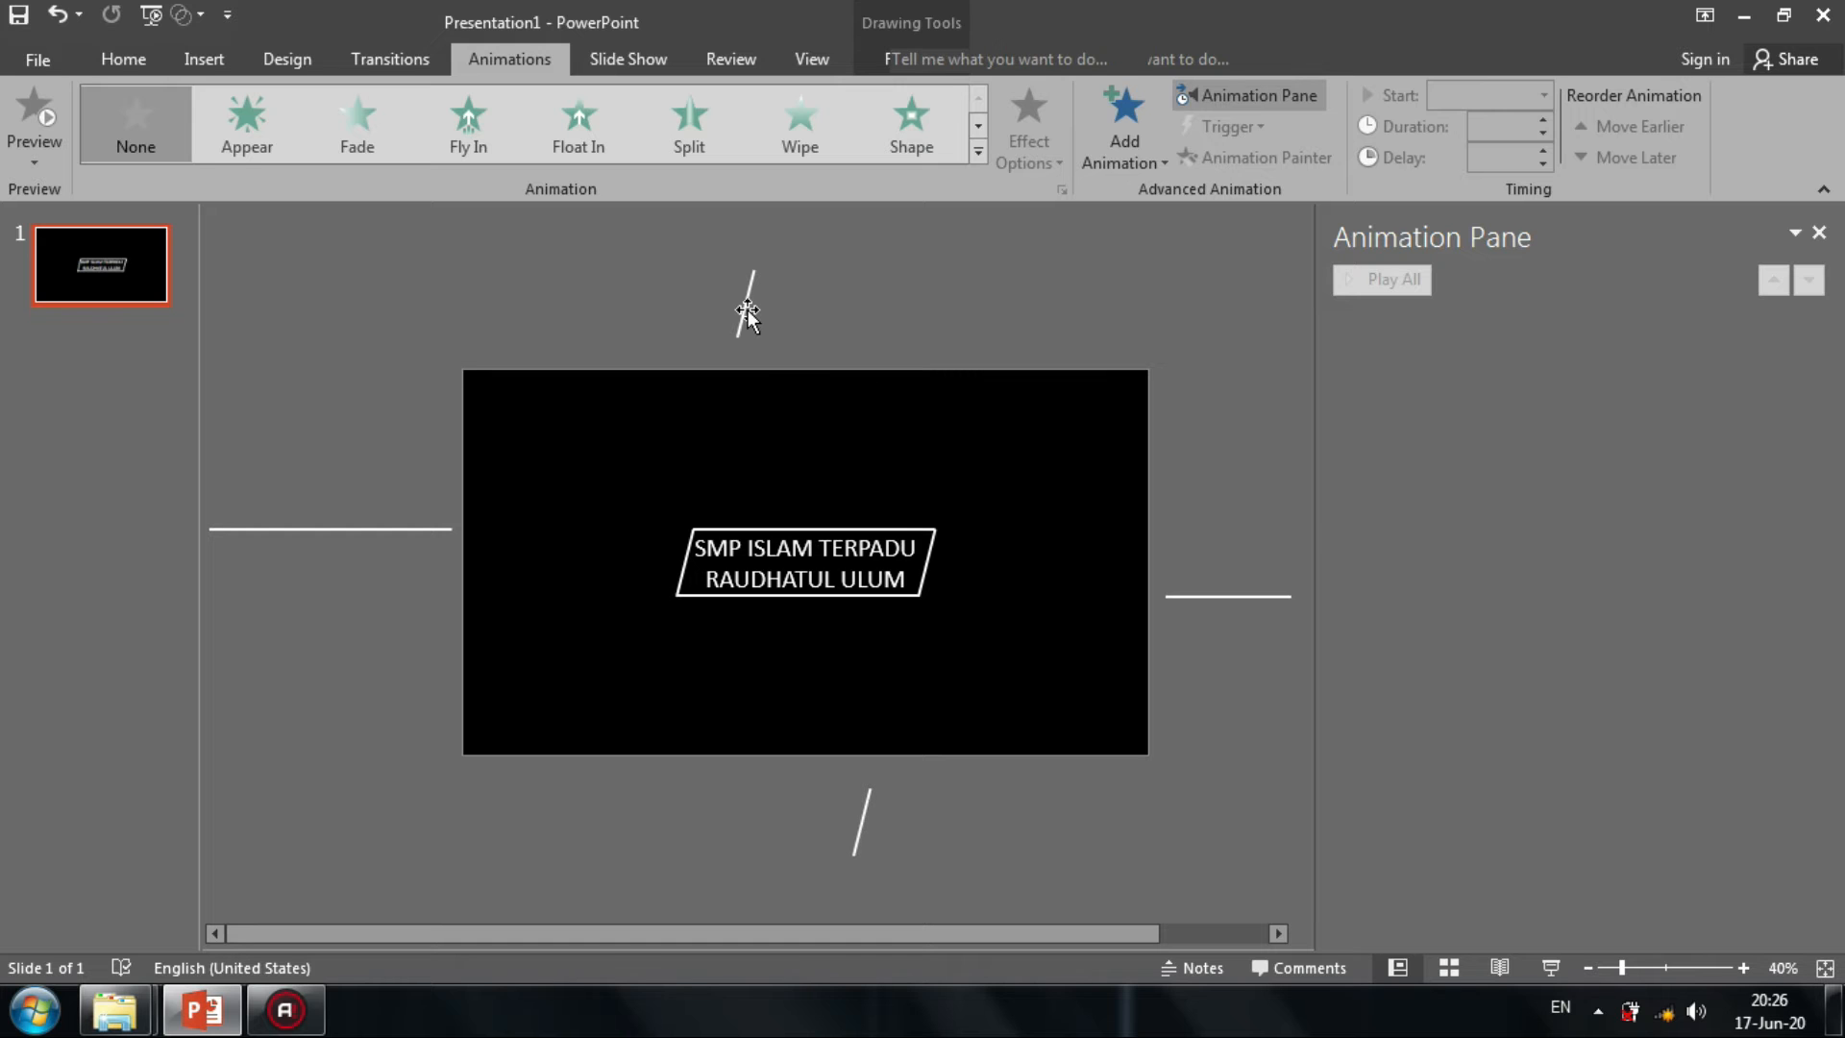
# Add a Lines motion path to the line left of the slide, ending at the middle of the frame's upper line.
pyautogui.click(445, 528)
pyautogui.click(1124, 135)
pyautogui.scroll(-5, 1672, 683)
pyautogui.scroll(-1, 1669, 671)
pyautogui.click(1134, 700)
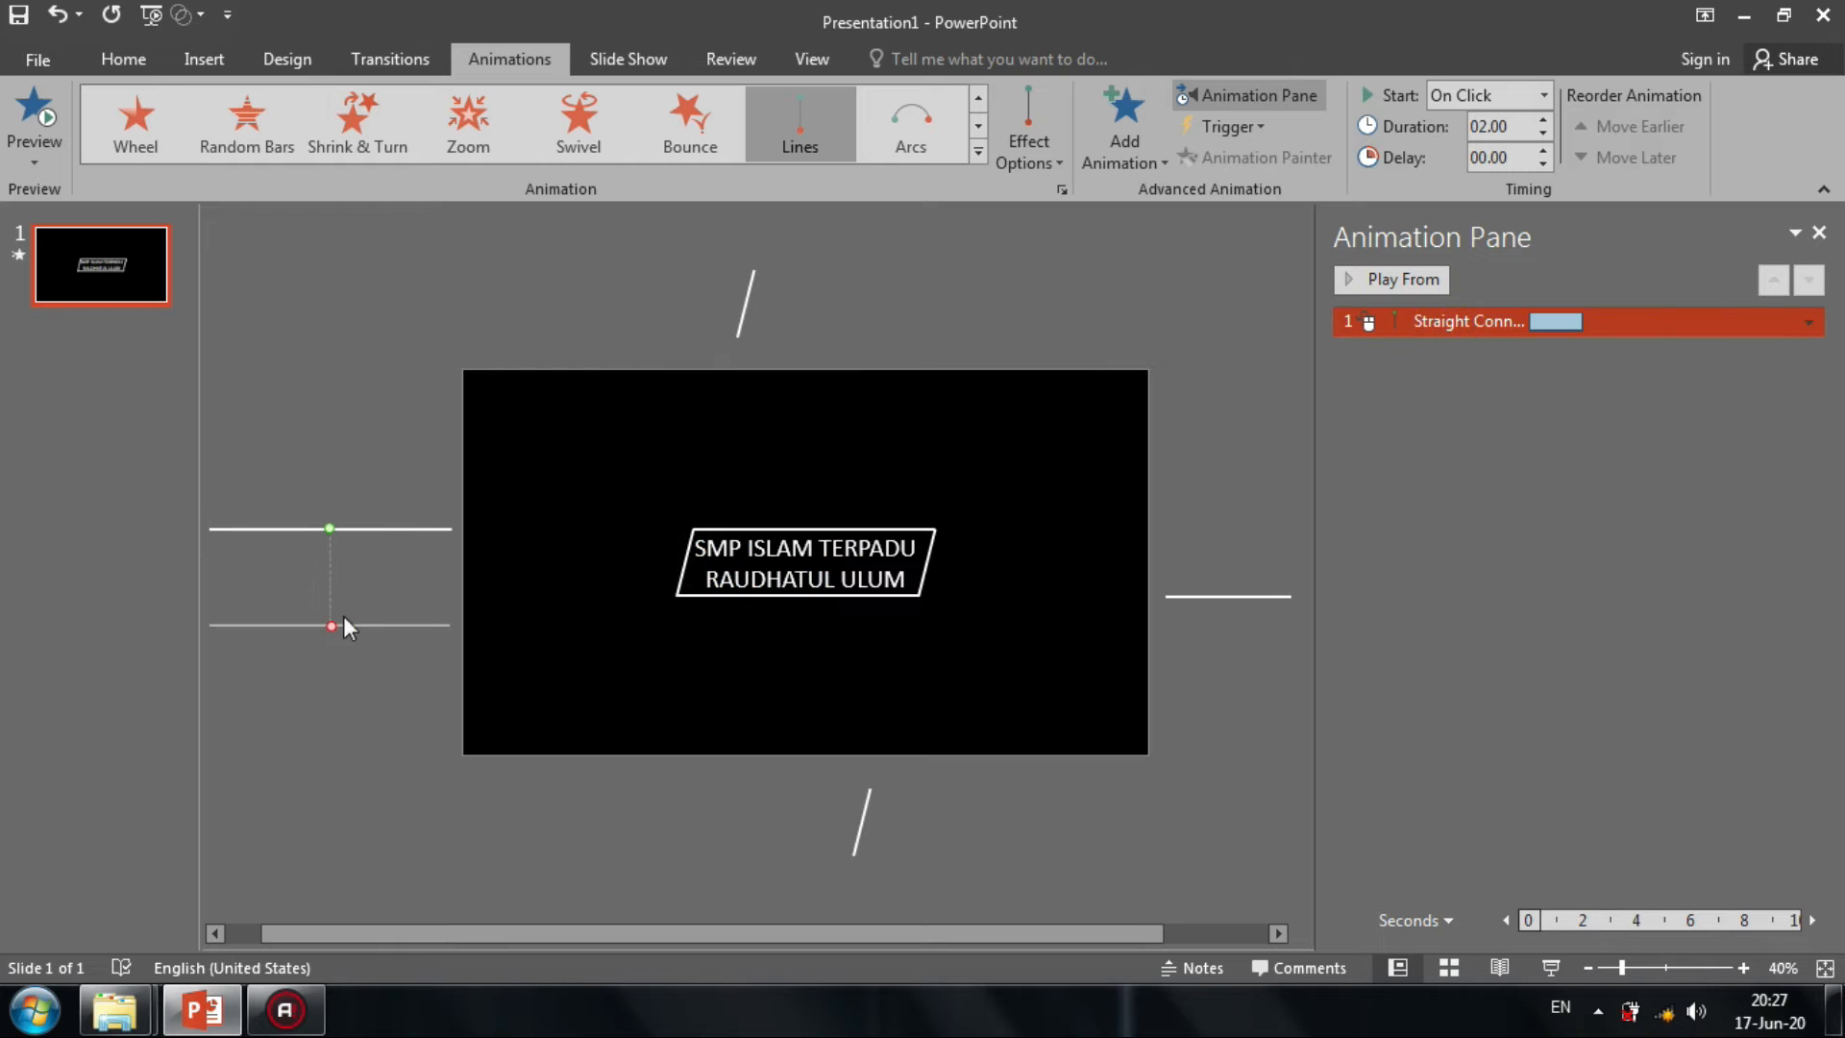
pyautogui.moveTo(332, 626); pyautogui.dragTo(800, 526)
pyautogui.click(1237, 439)
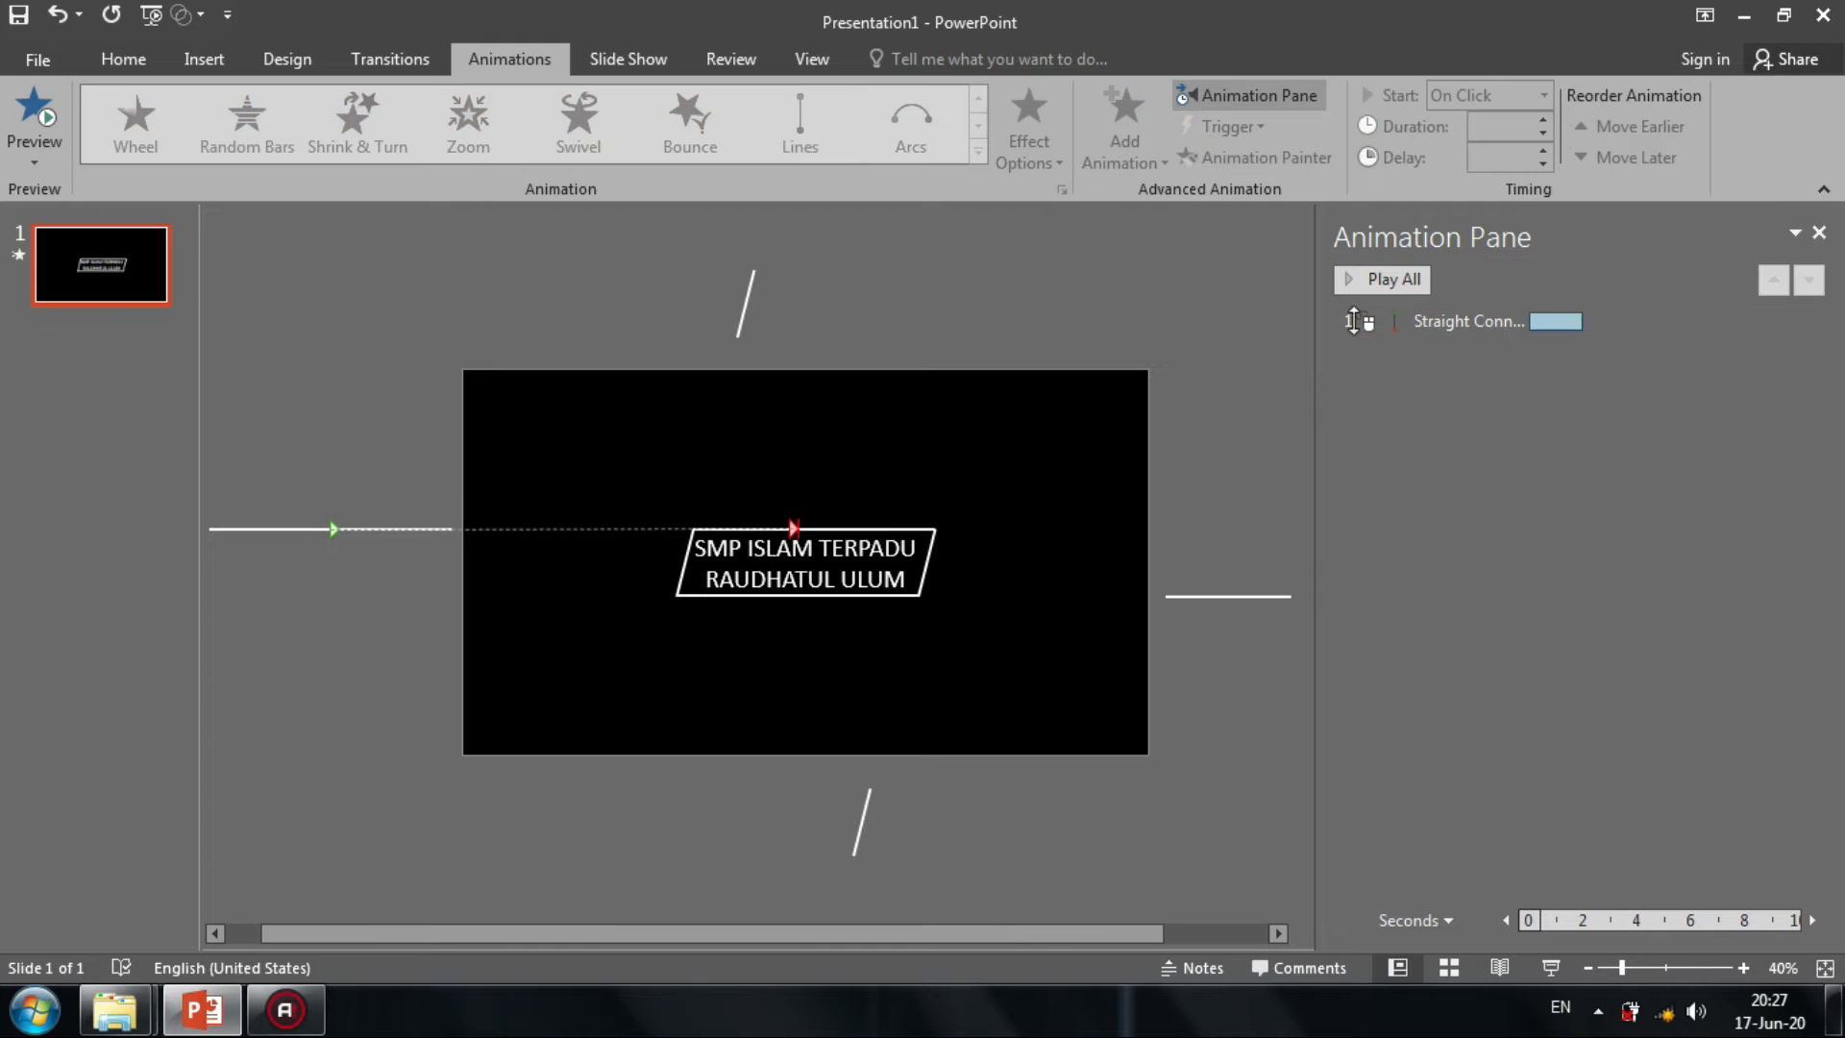
# Set the left line's motion path to start With Previous and preview the animation.
pyautogui.click(1720, 321)
pyautogui.click(1806, 321)
pyautogui.click(1780, 378)
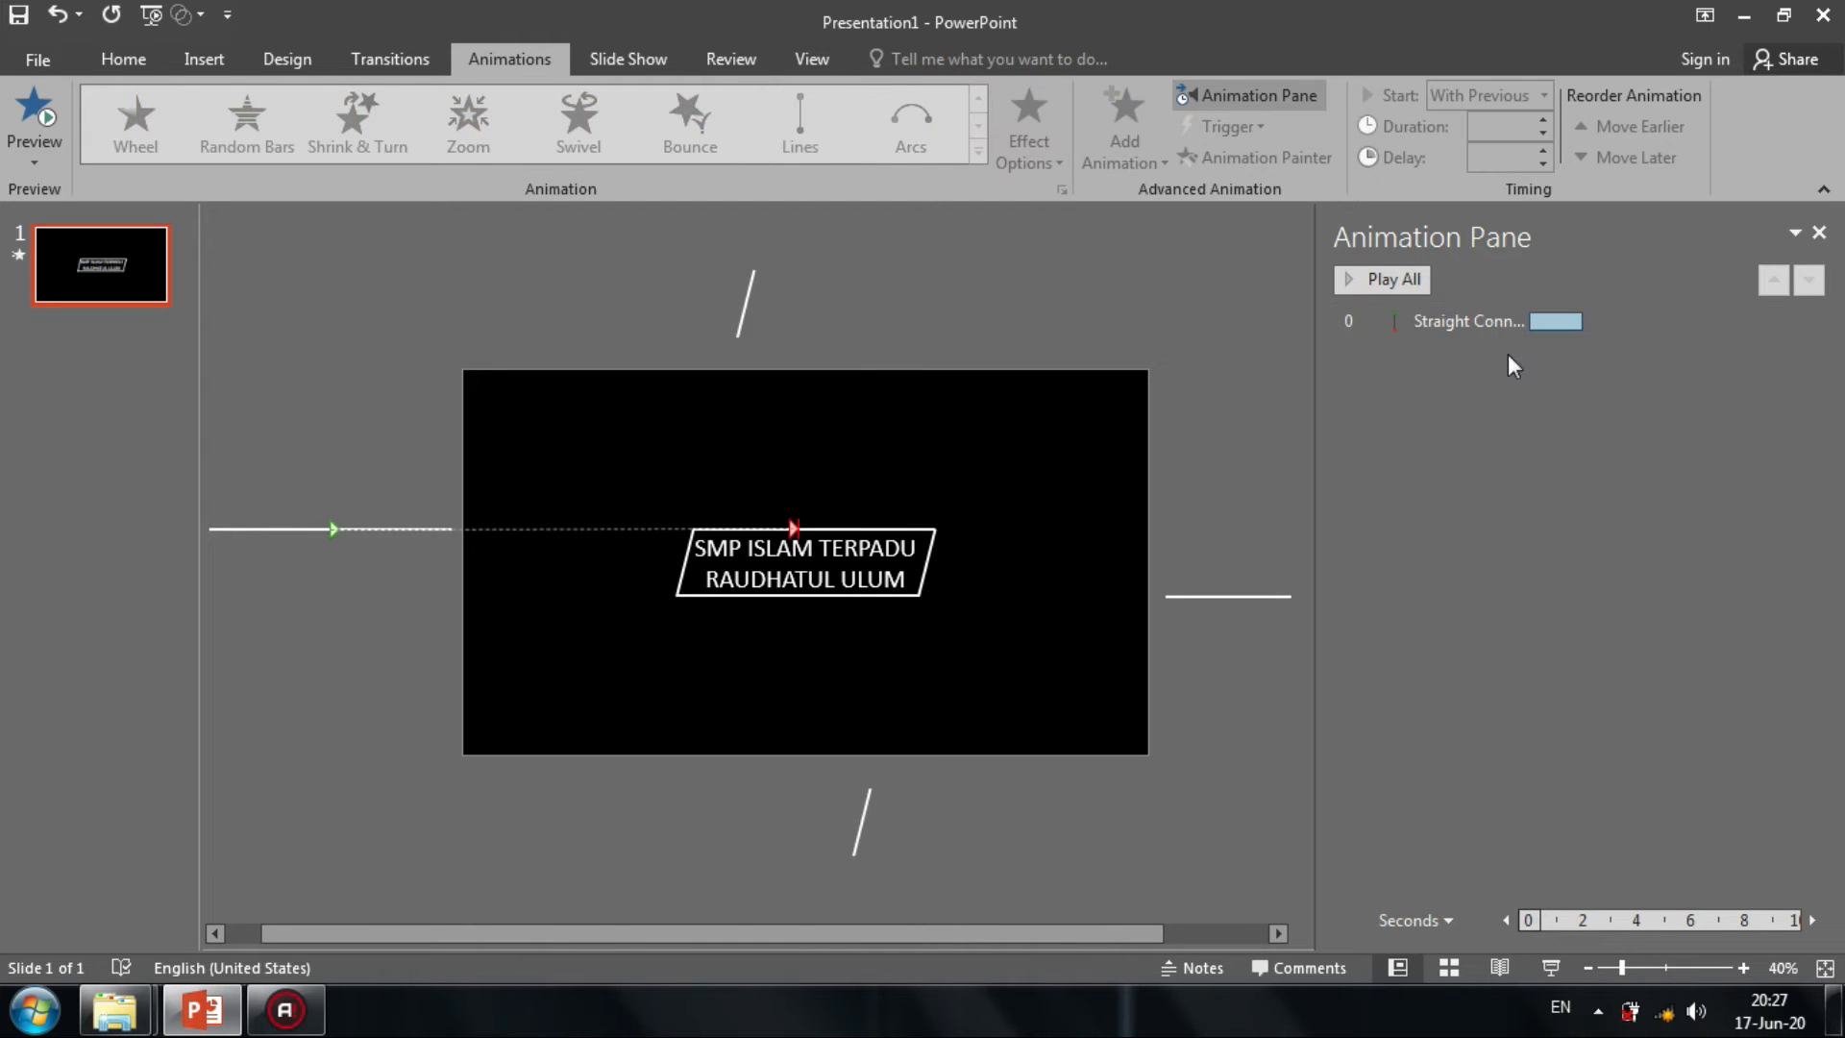
pyautogui.click(1387, 282)
# Shift the motion path's end point slightly right along the frame's upper line and preview the animation.
pyautogui.click(1744, 968)
pyautogui.click(1743, 967)
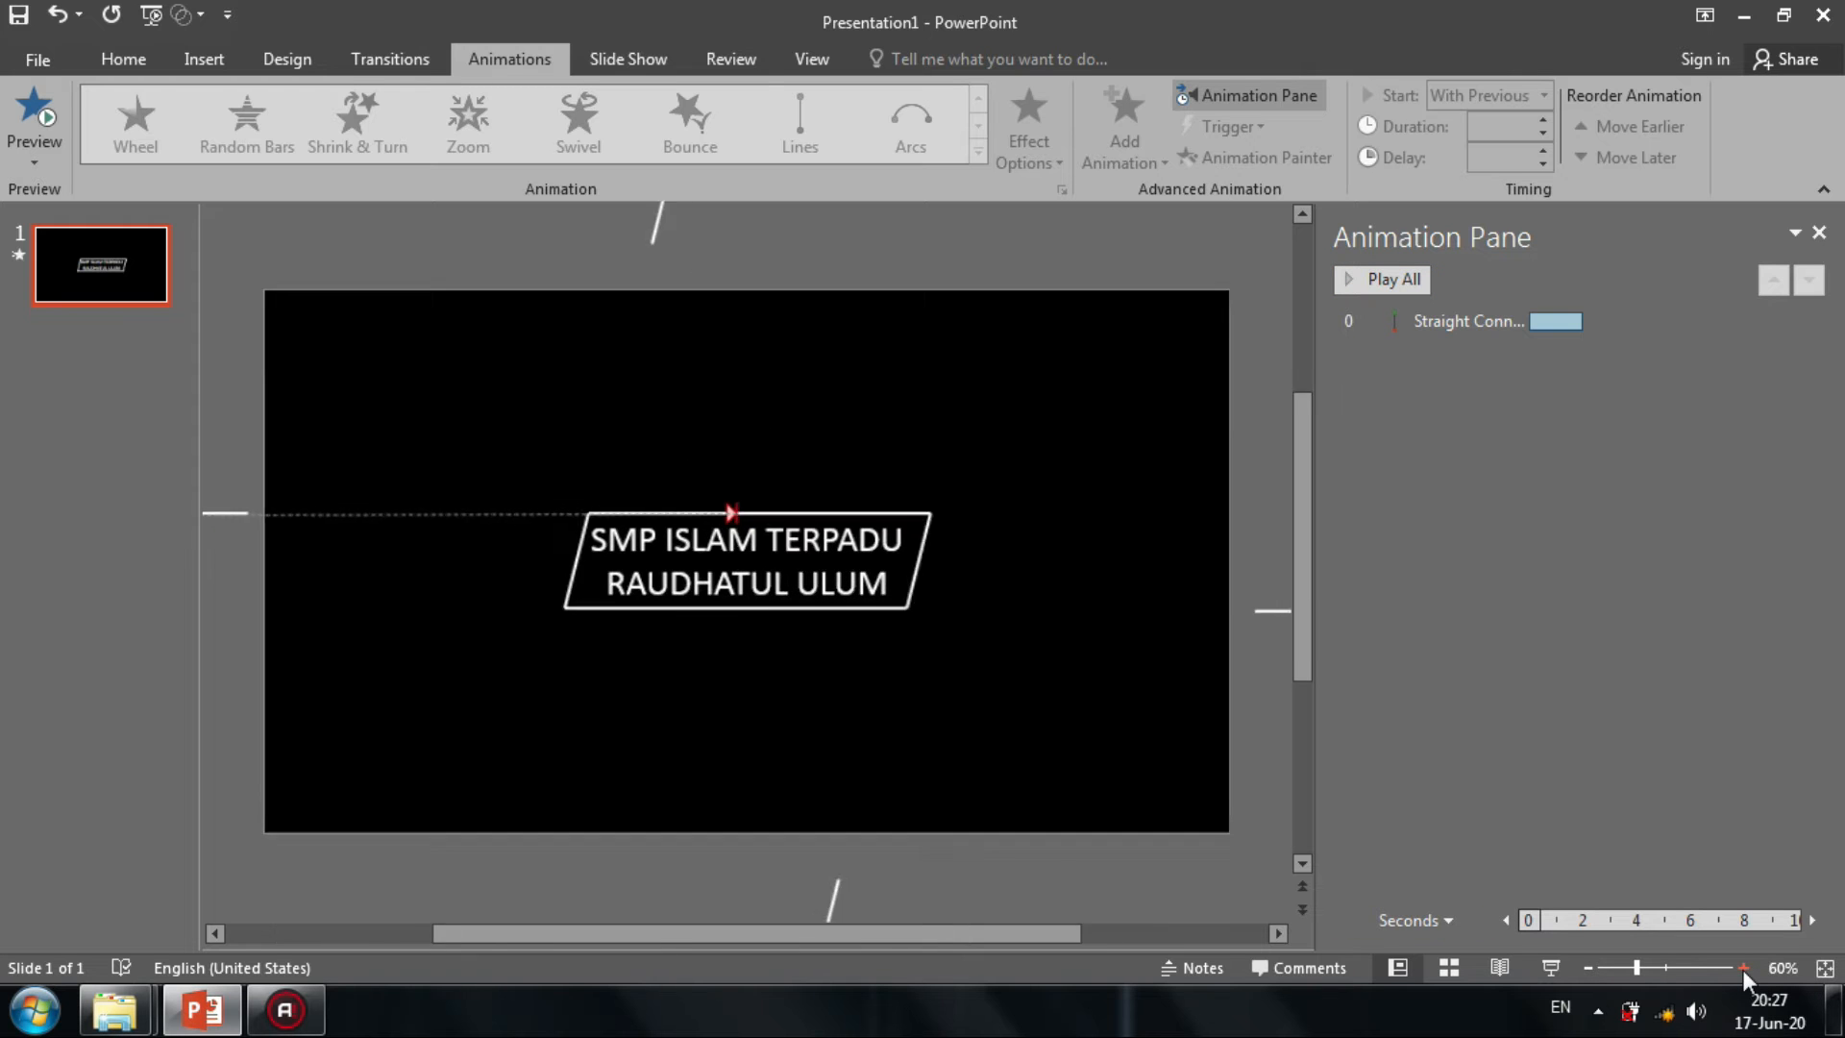
pyautogui.click(1743, 967)
pyautogui.click(1744, 968)
pyautogui.click(1744, 968)
pyautogui.click(1743, 968)
pyautogui.click(1743, 968)
pyautogui.click(1744, 968)
pyautogui.click(1743, 967)
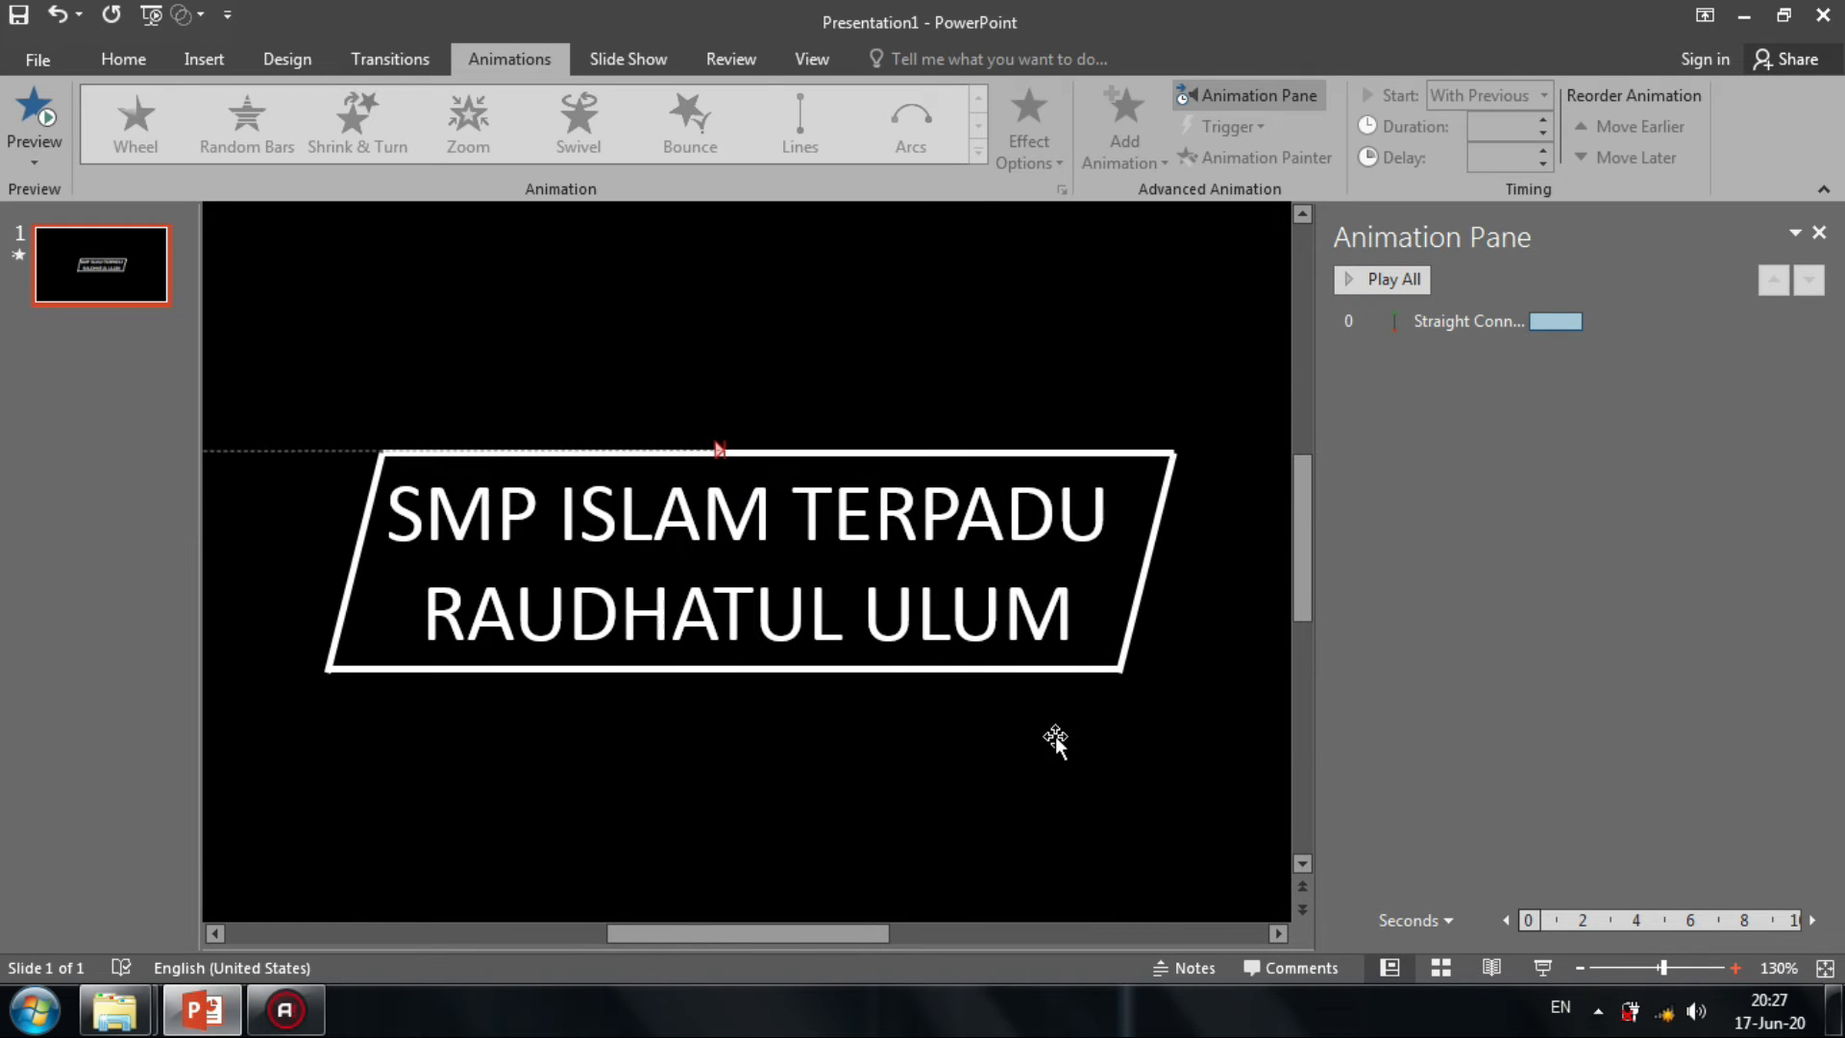
pyautogui.click(718, 448)
pyautogui.moveTo(863, 453); pyautogui.dragTo(823, 450)
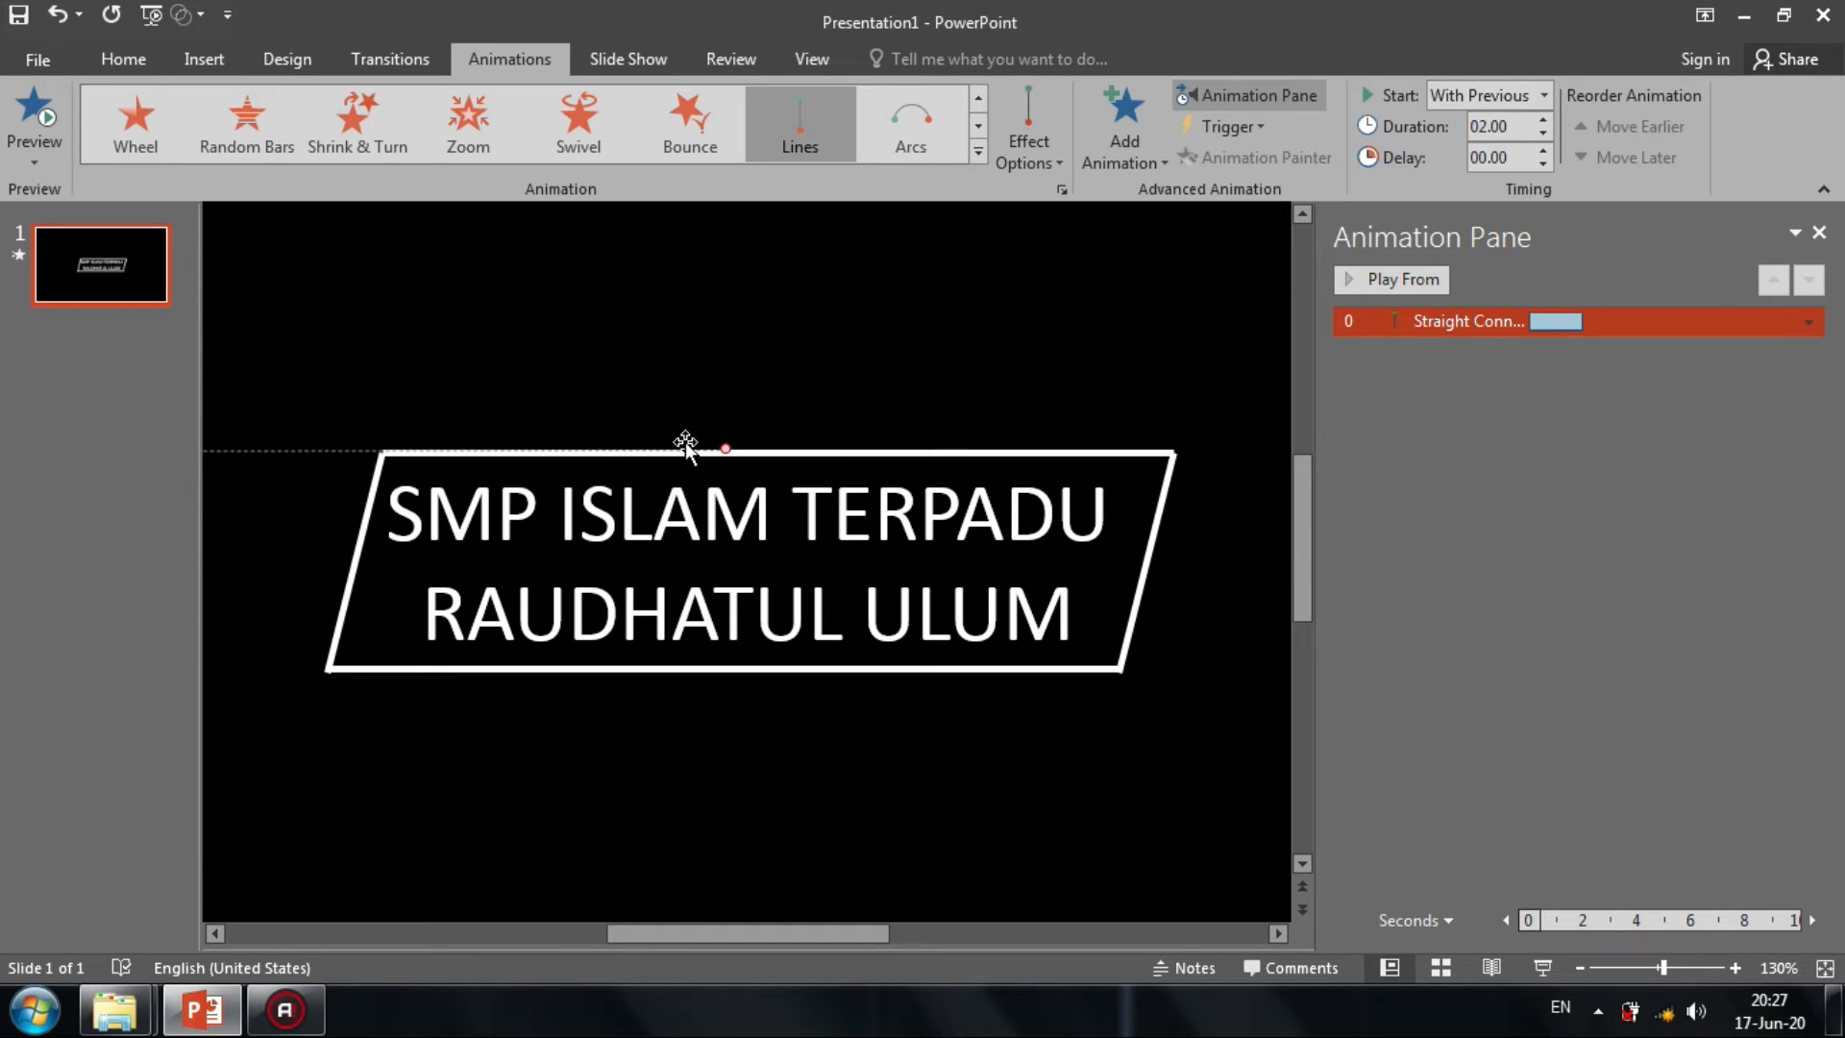
pyautogui.click(1403, 279)
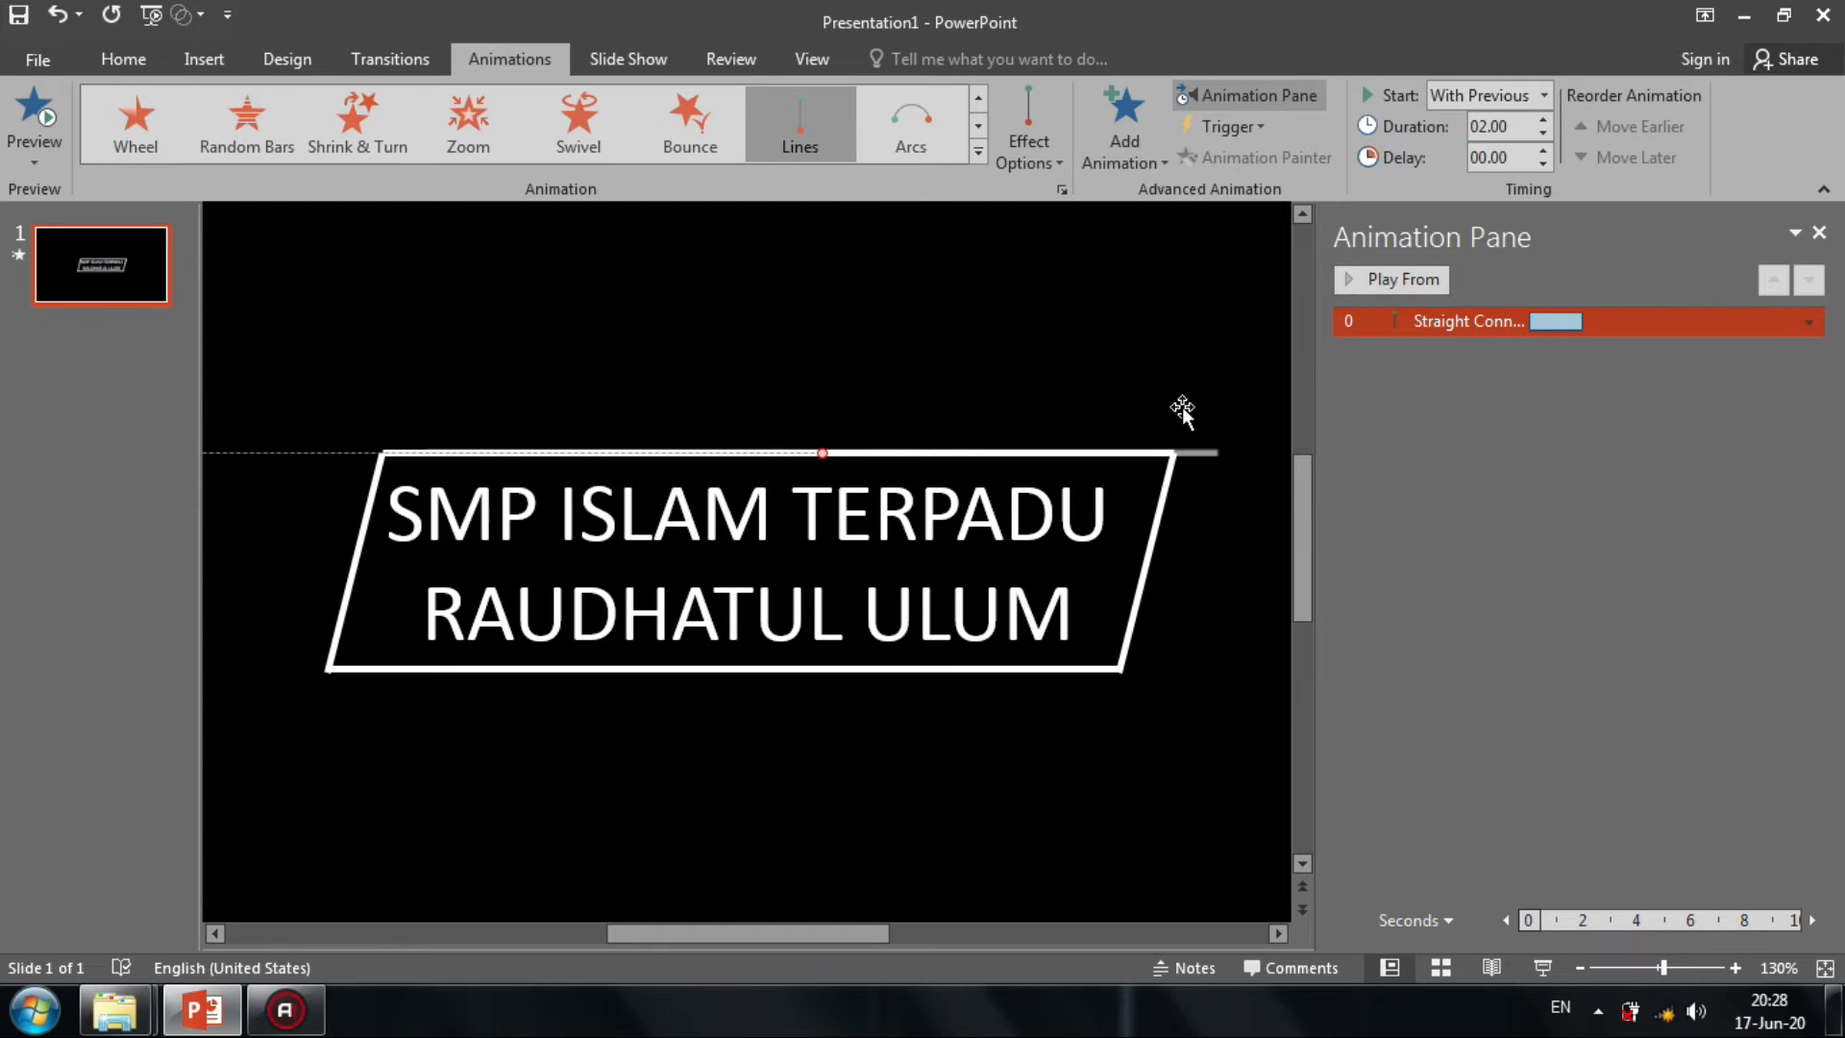
# Move the frame's upper line above the frame and realign the left line's path end along the frame's open top edge.
pyautogui.click(950, 452)
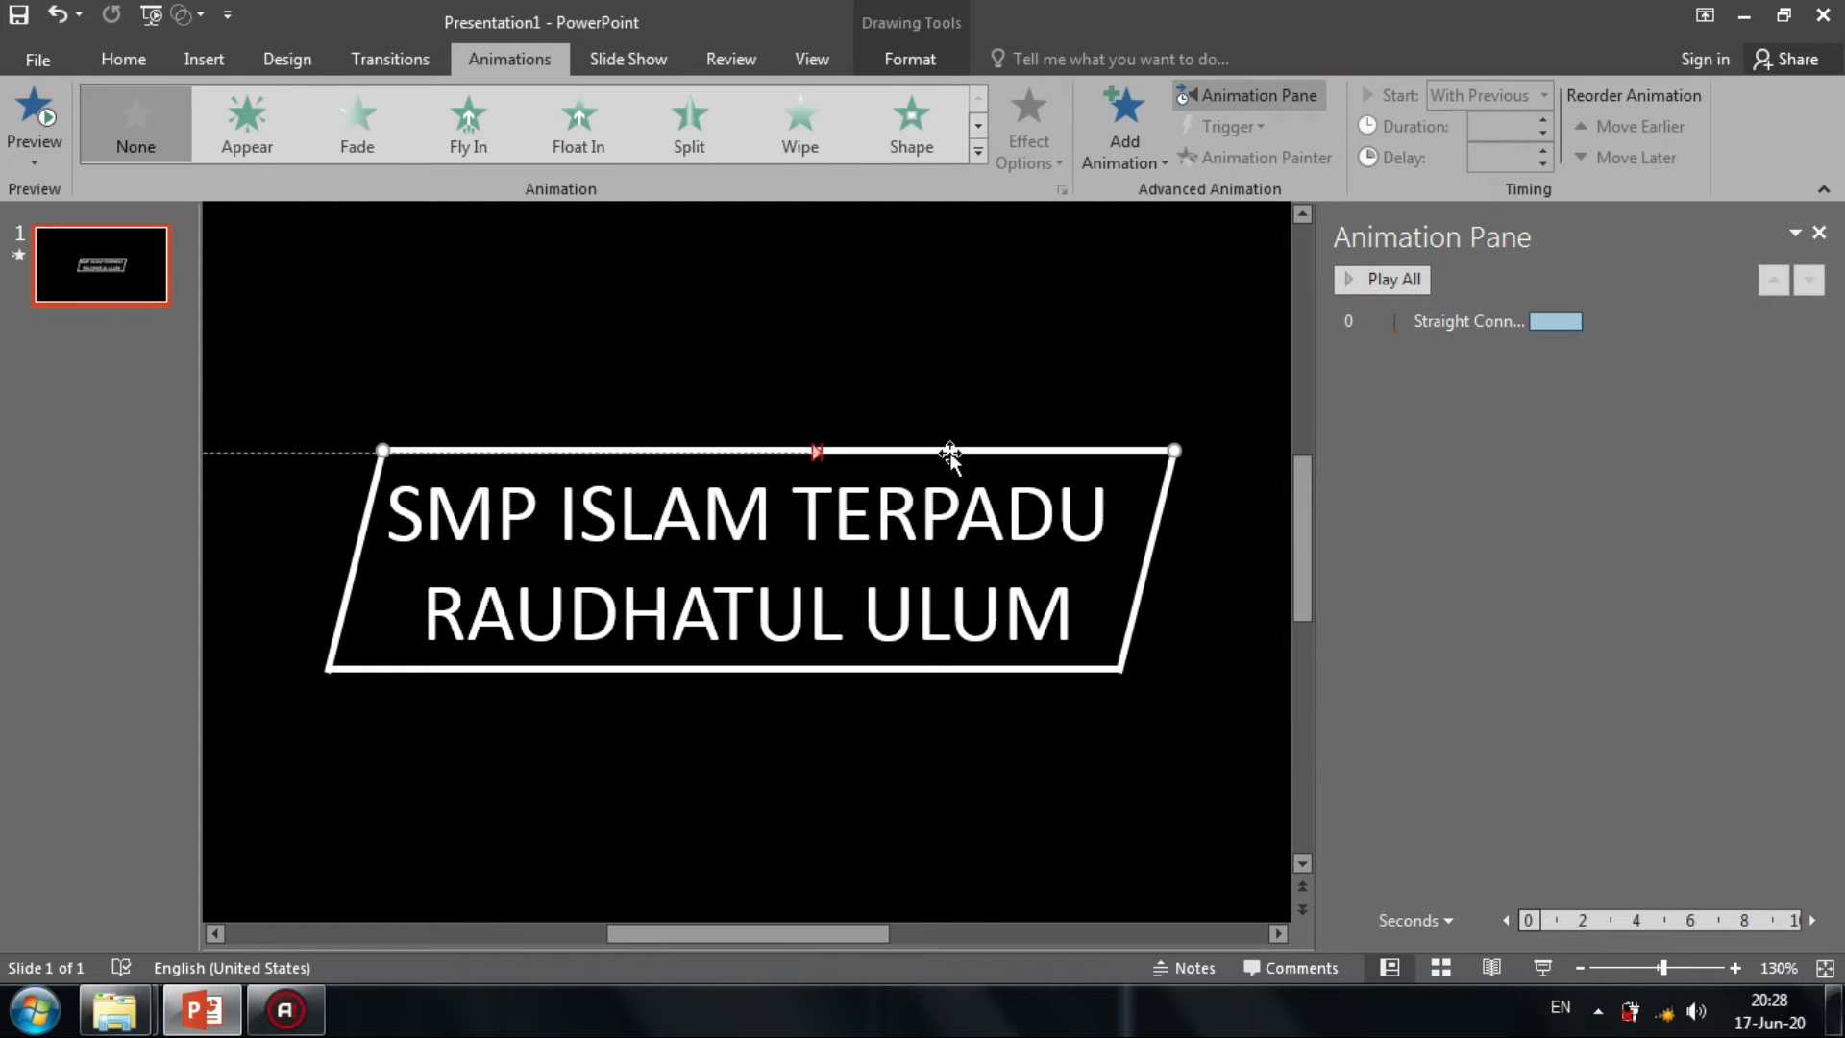
pyautogui.moveTo(949, 453); pyautogui.dragTo(961, 390)
pyautogui.click(822, 450)
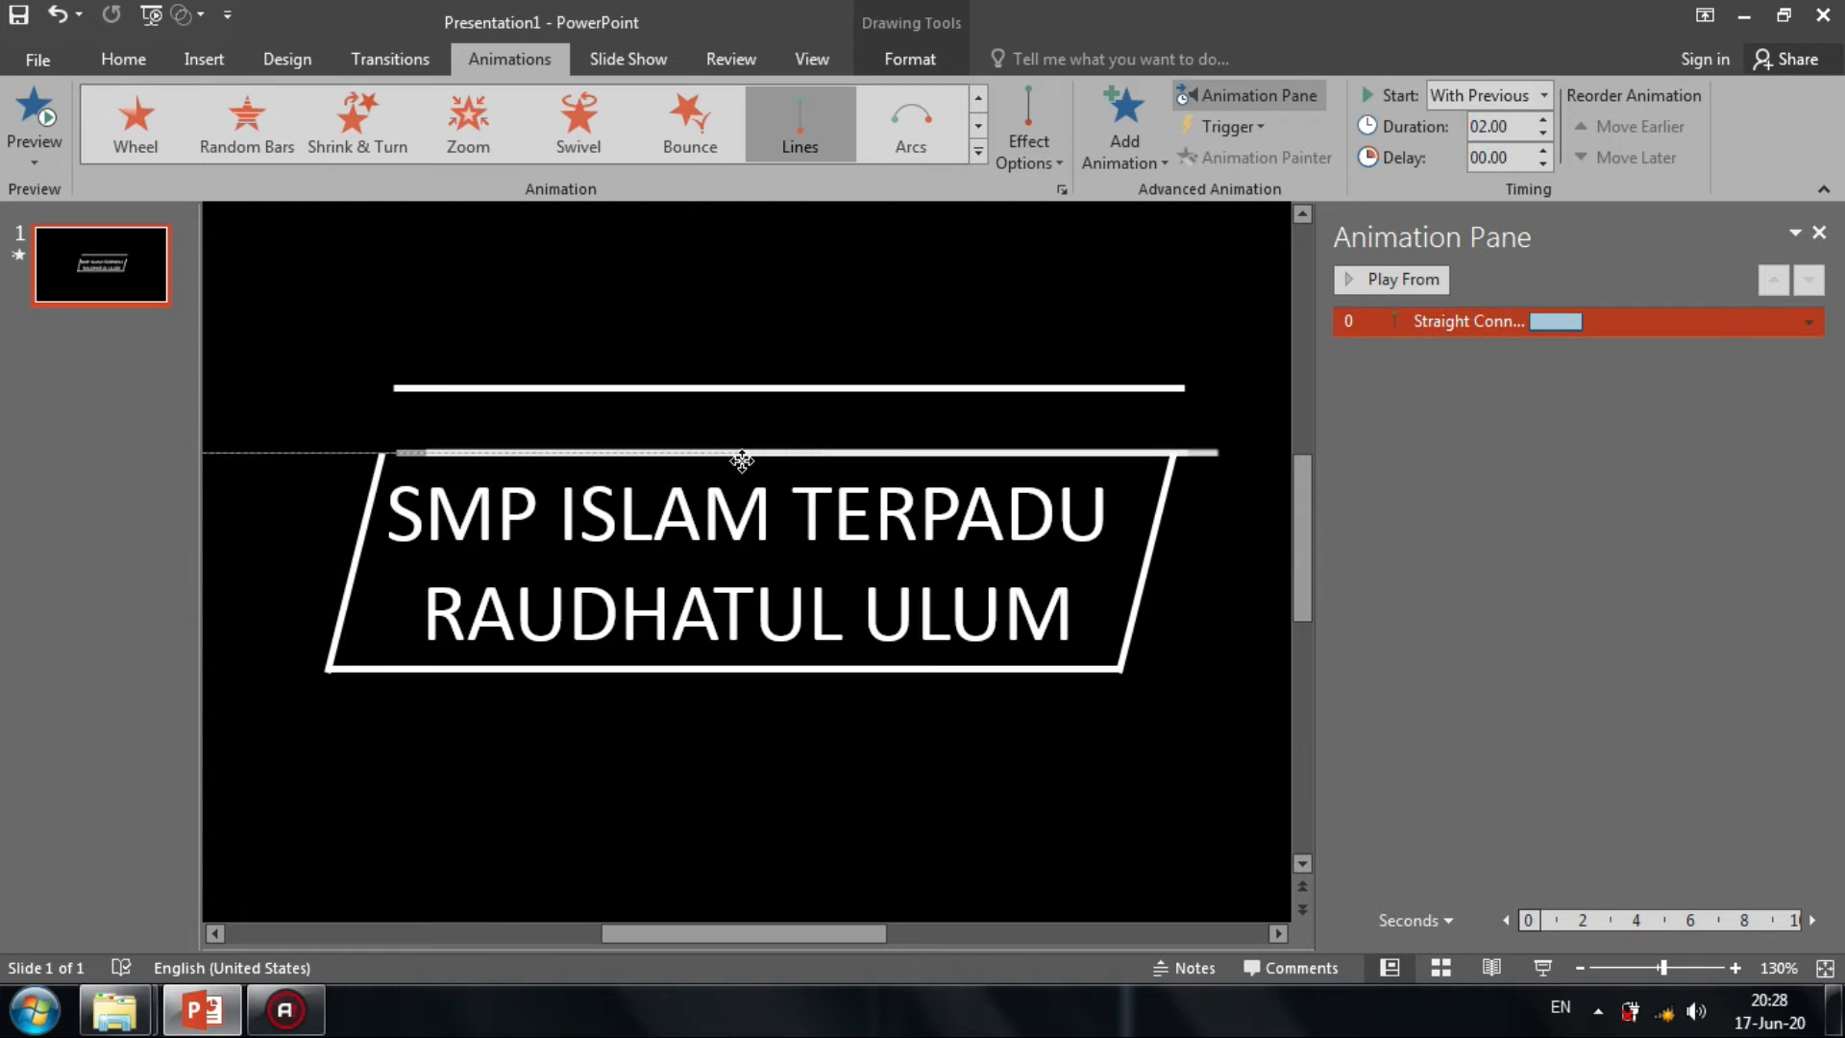
pyautogui.click(817, 448)
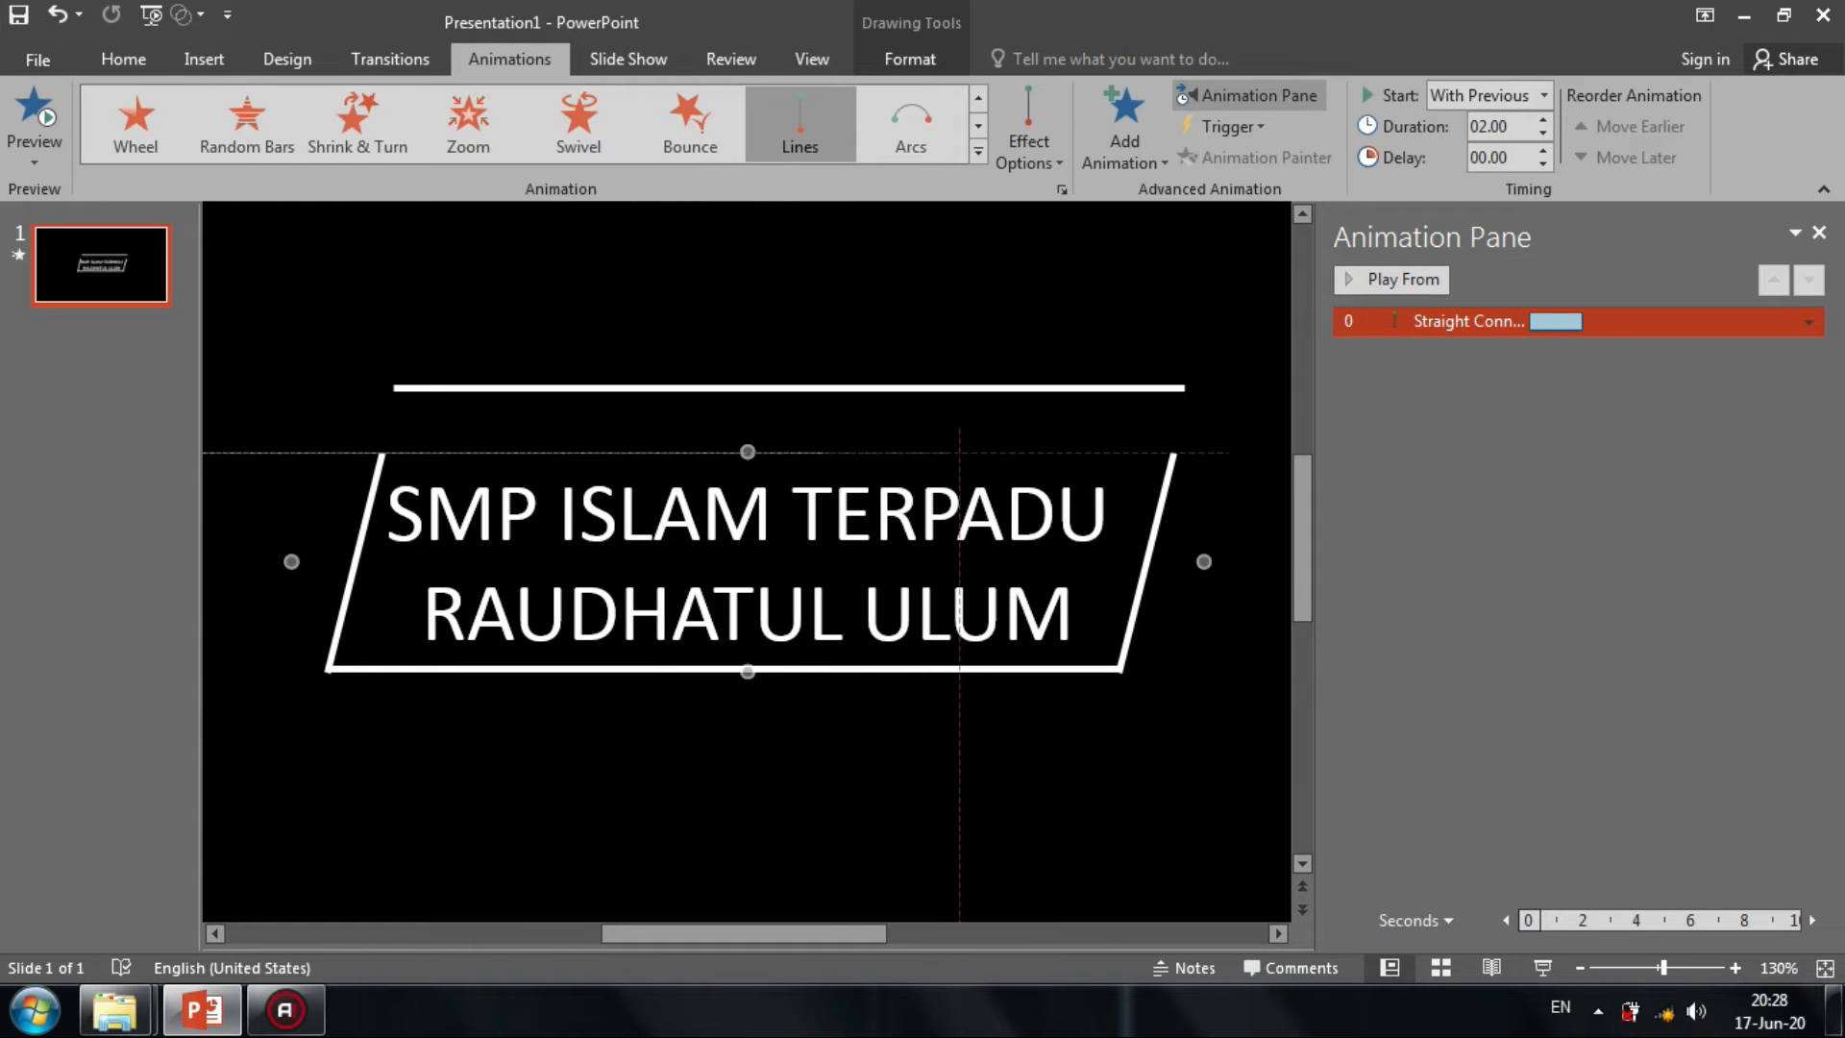
pyautogui.click(951, 454)
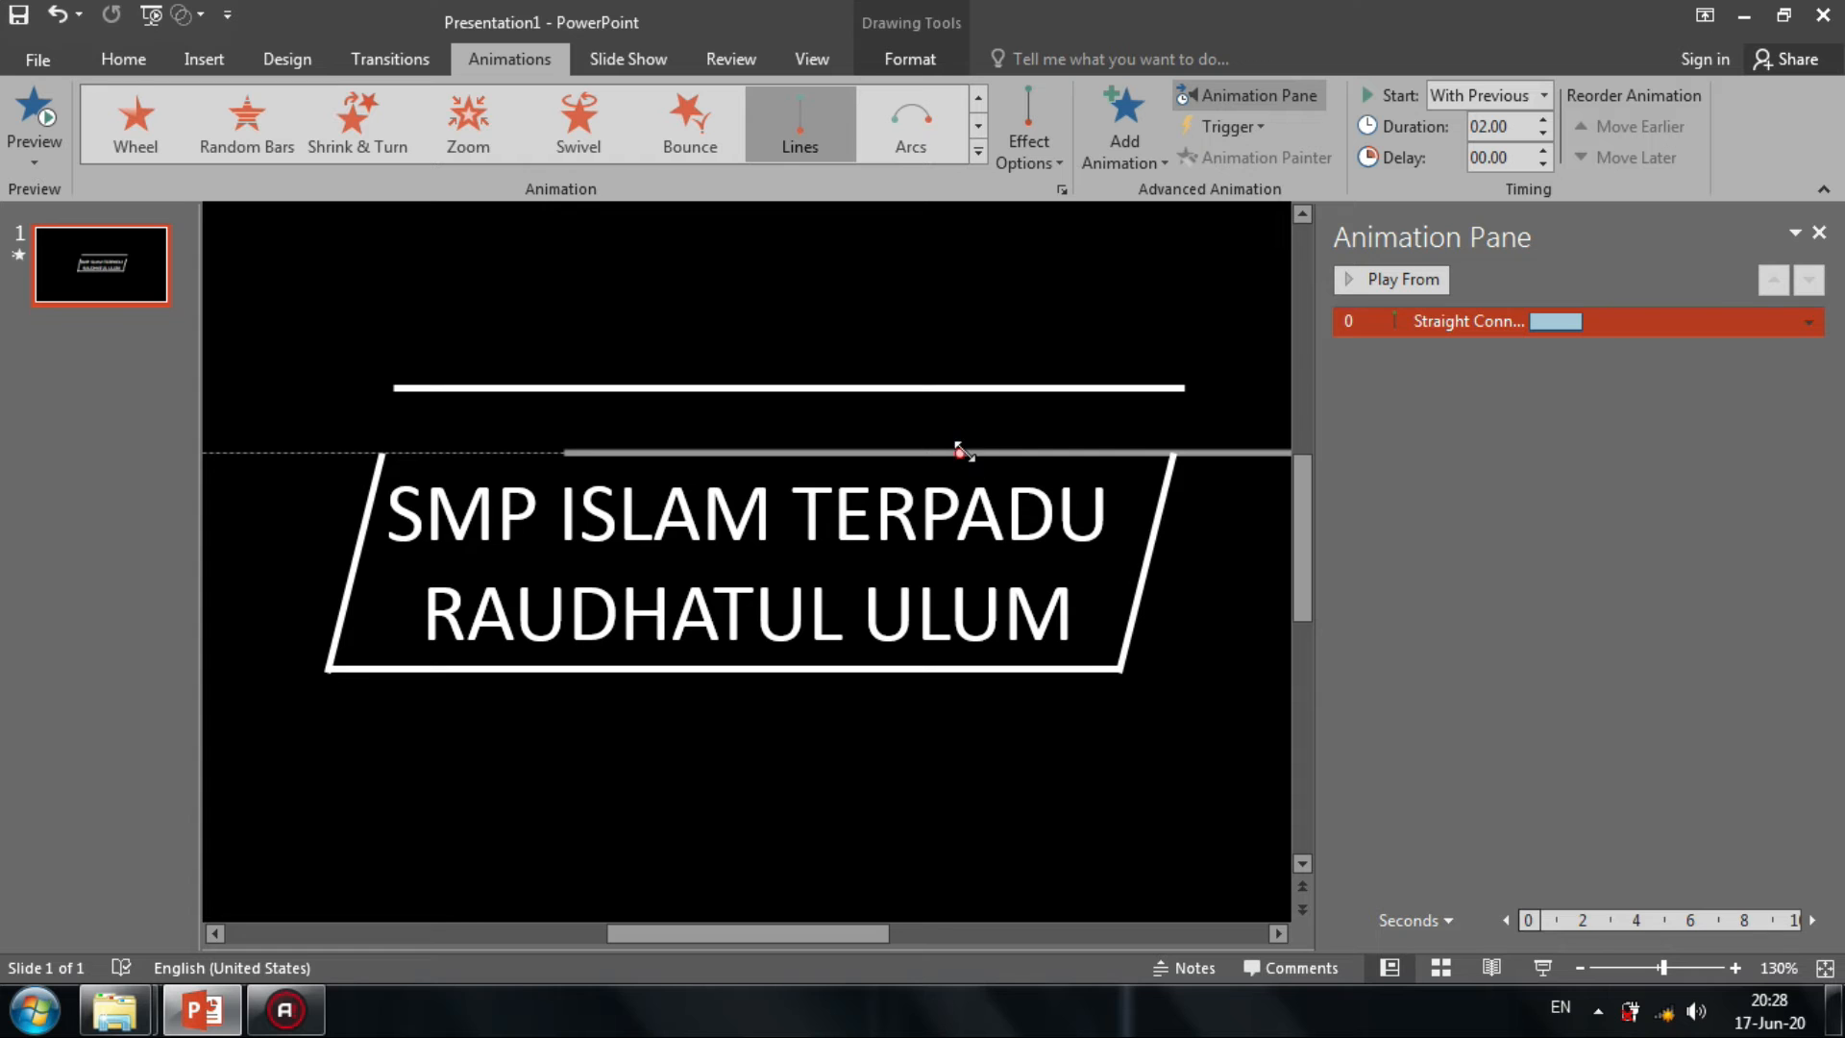
pyautogui.moveTo(874, 931); pyautogui.dragTo(852, 927)
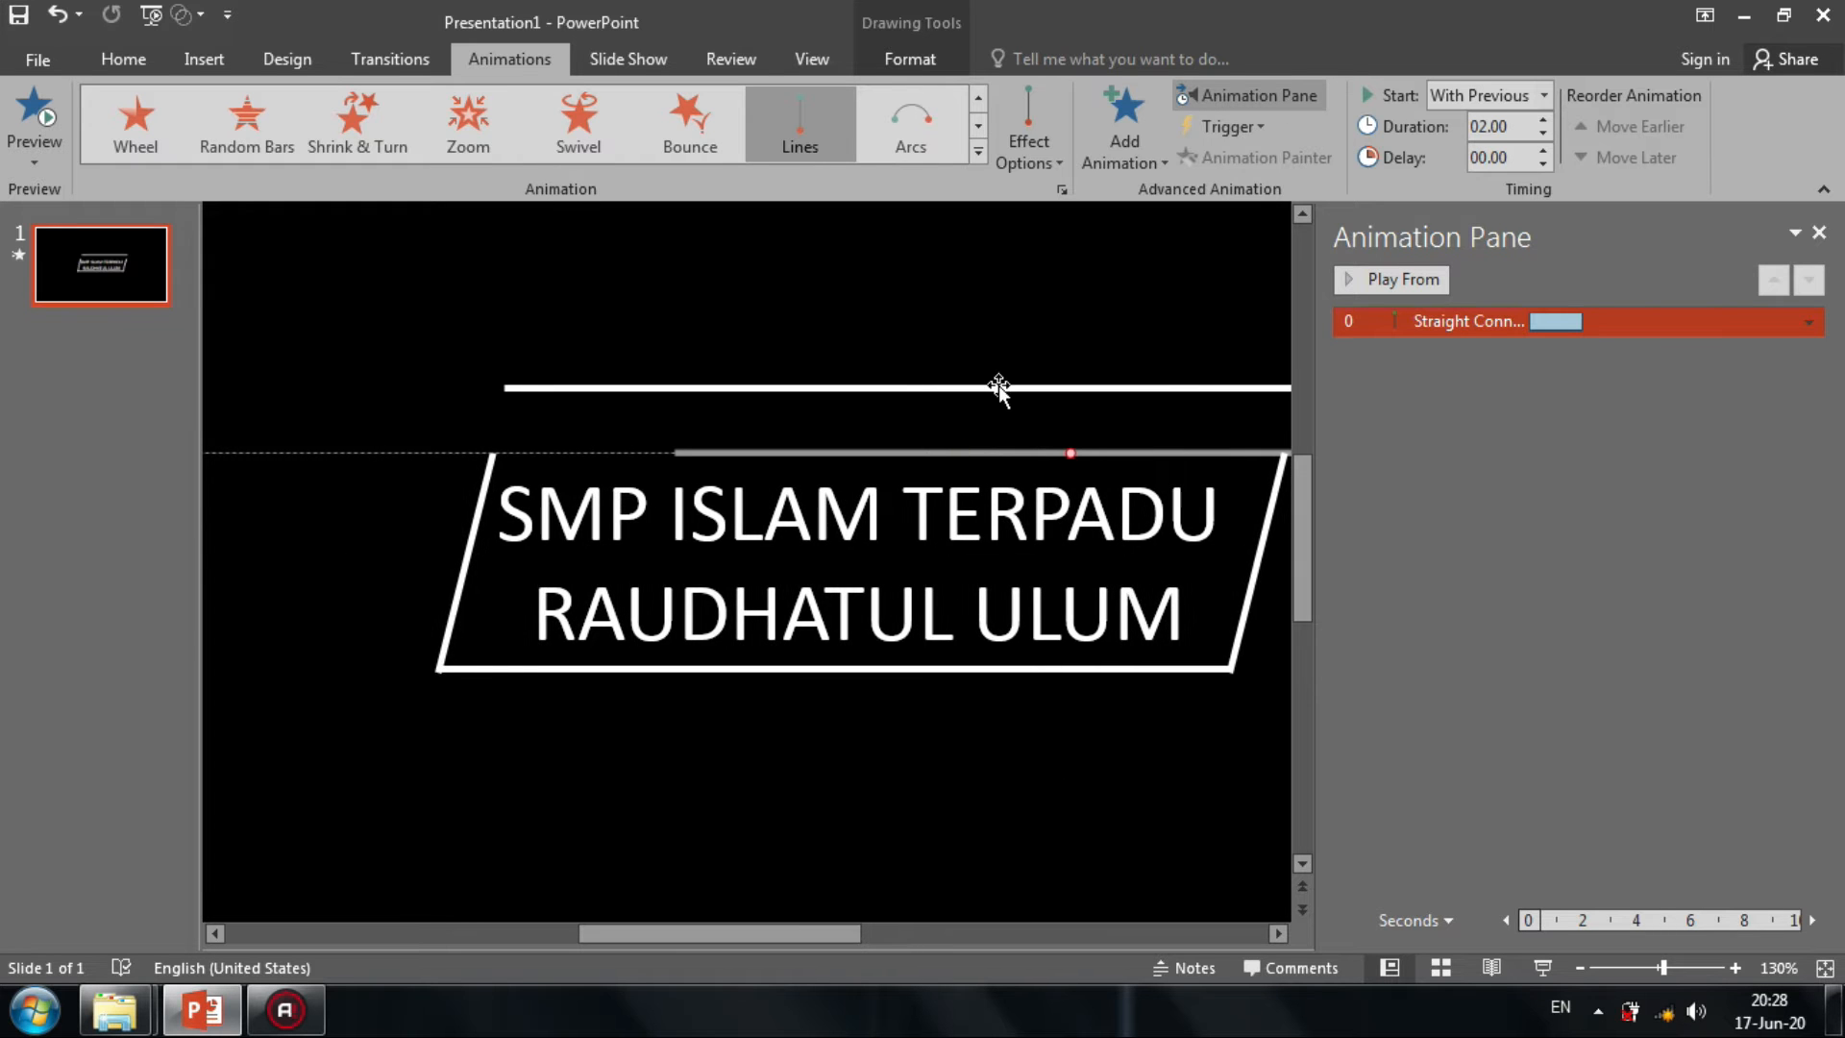
pyautogui.moveTo(1074, 456); pyautogui.dragTo(880, 458)
pyautogui.click(880, 460)
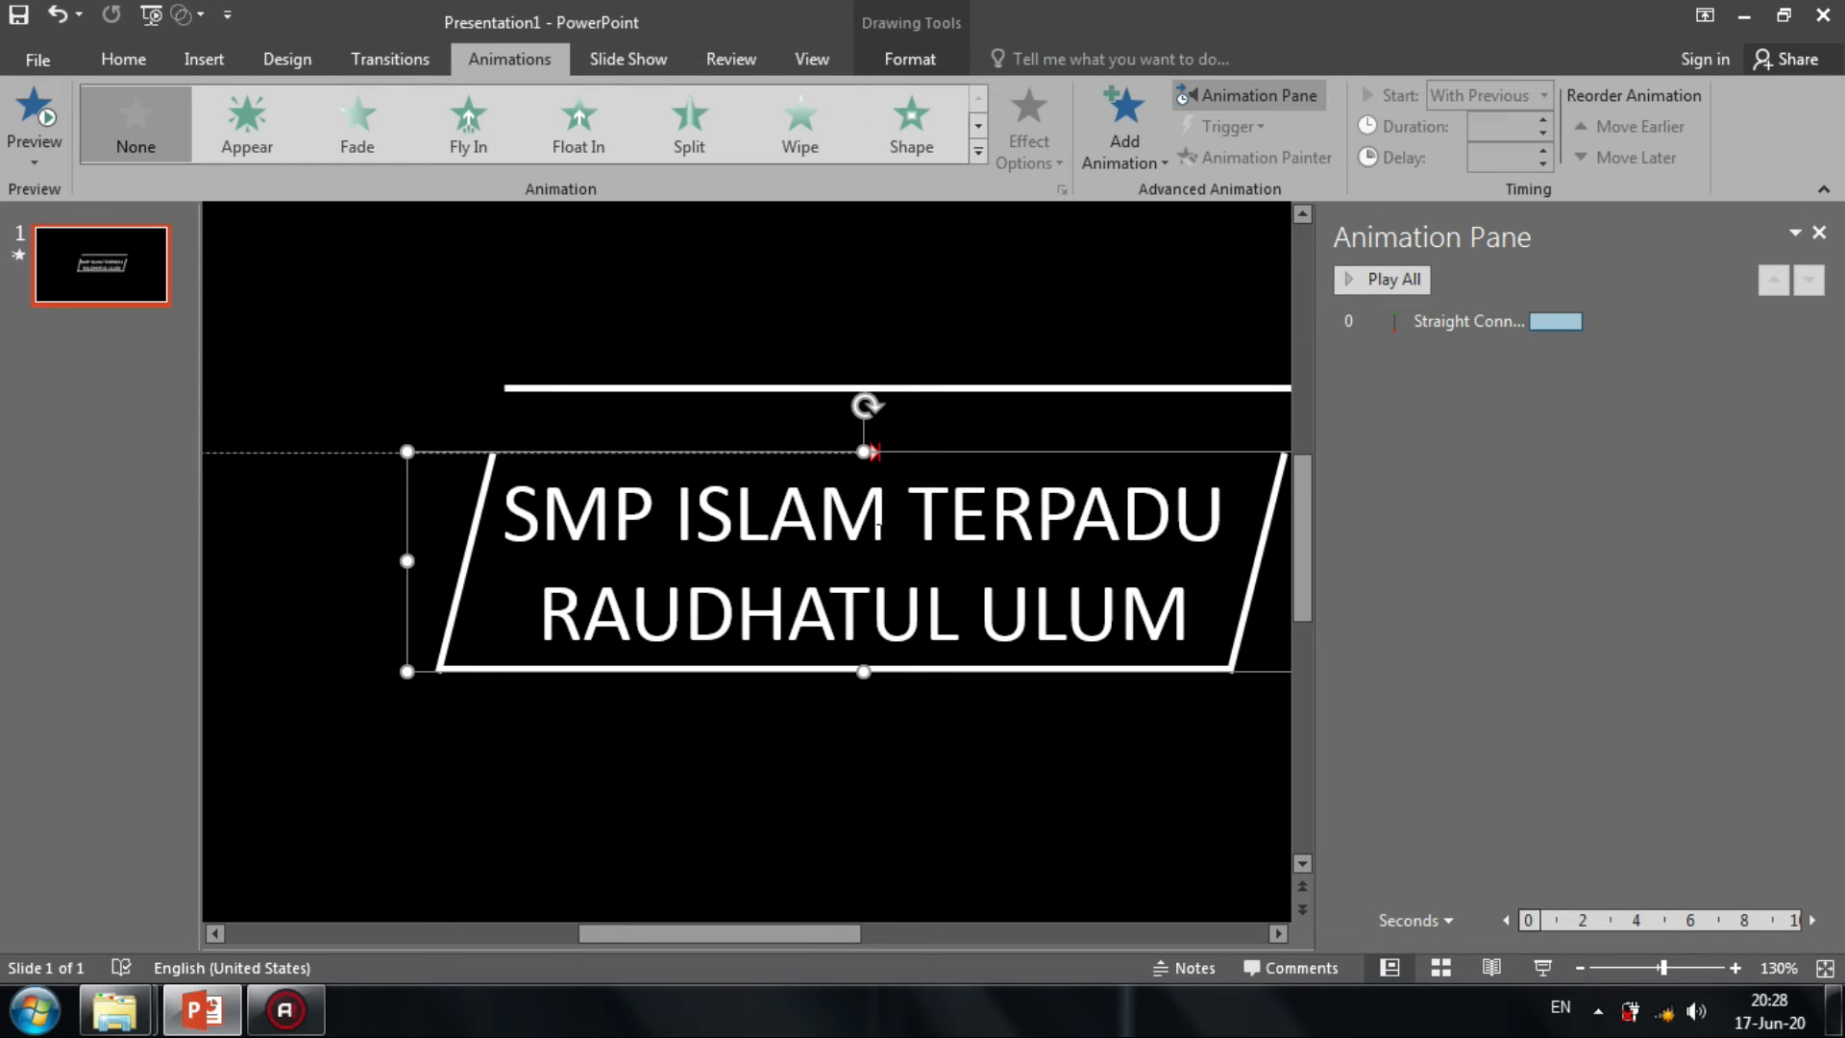
# Move the school name text below the frame to clear the area around the left line's path end.
pyautogui.click(868, 450)
pyautogui.click(856, 375)
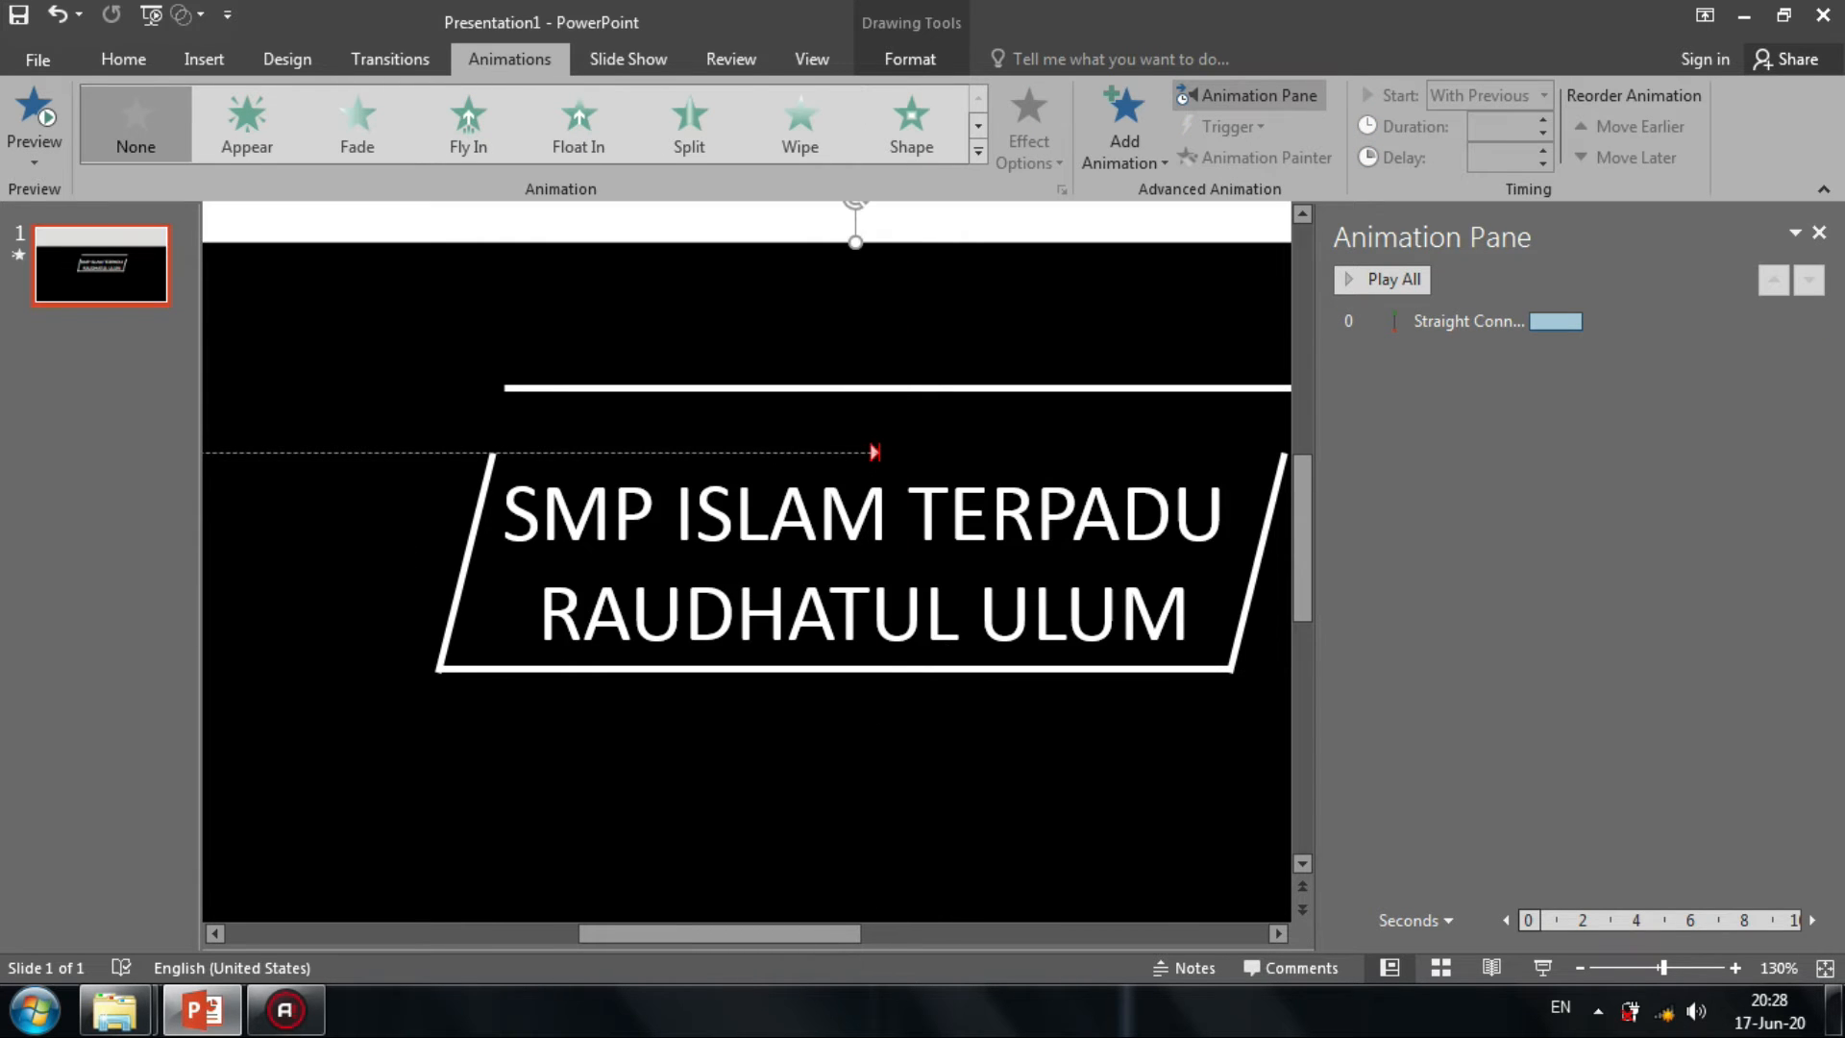
pyautogui.click(924, 612)
pyautogui.moveTo(891, 665); pyautogui.dragTo(869, 873)
pyautogui.hotkey('ctrl', 'z')
pyautogui.click(873, 452)
pyautogui.hotkey('ctrl', 'y')
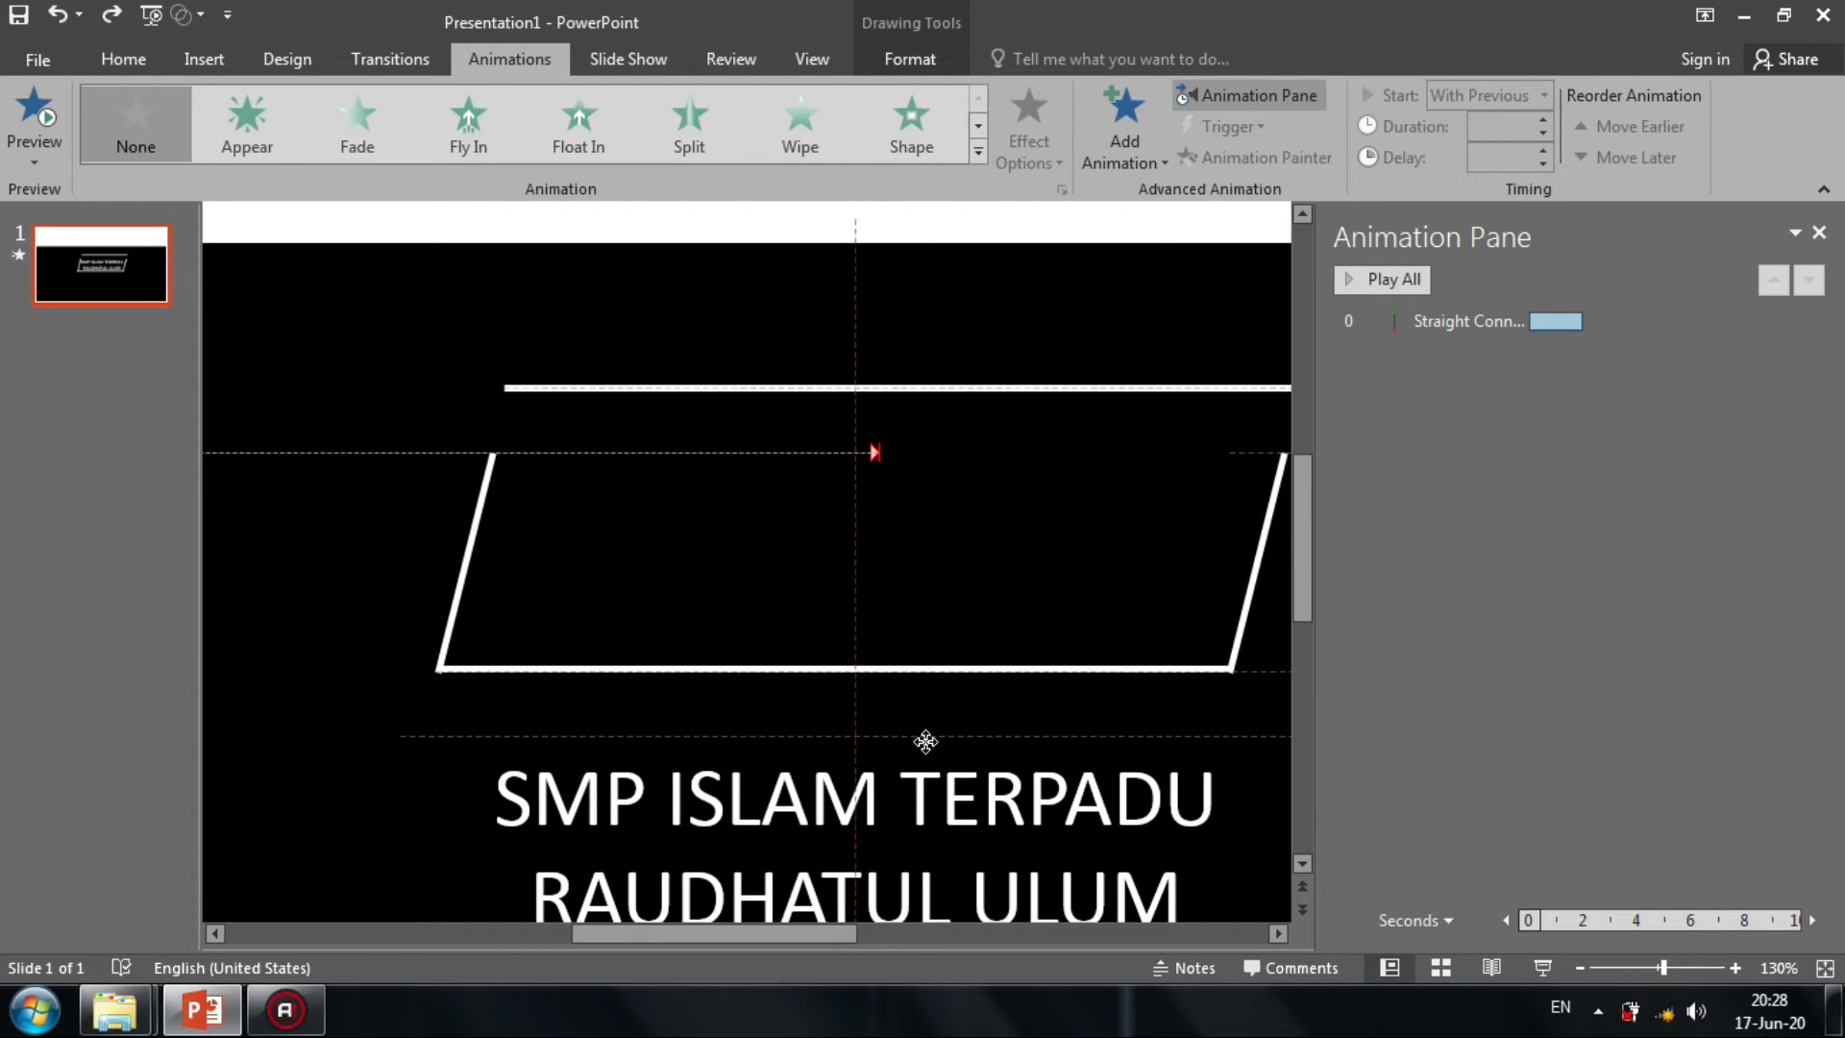
# Set the left line's path end so the line spans the frame's top corners, and preview the animation.
pyautogui.click(877, 453)
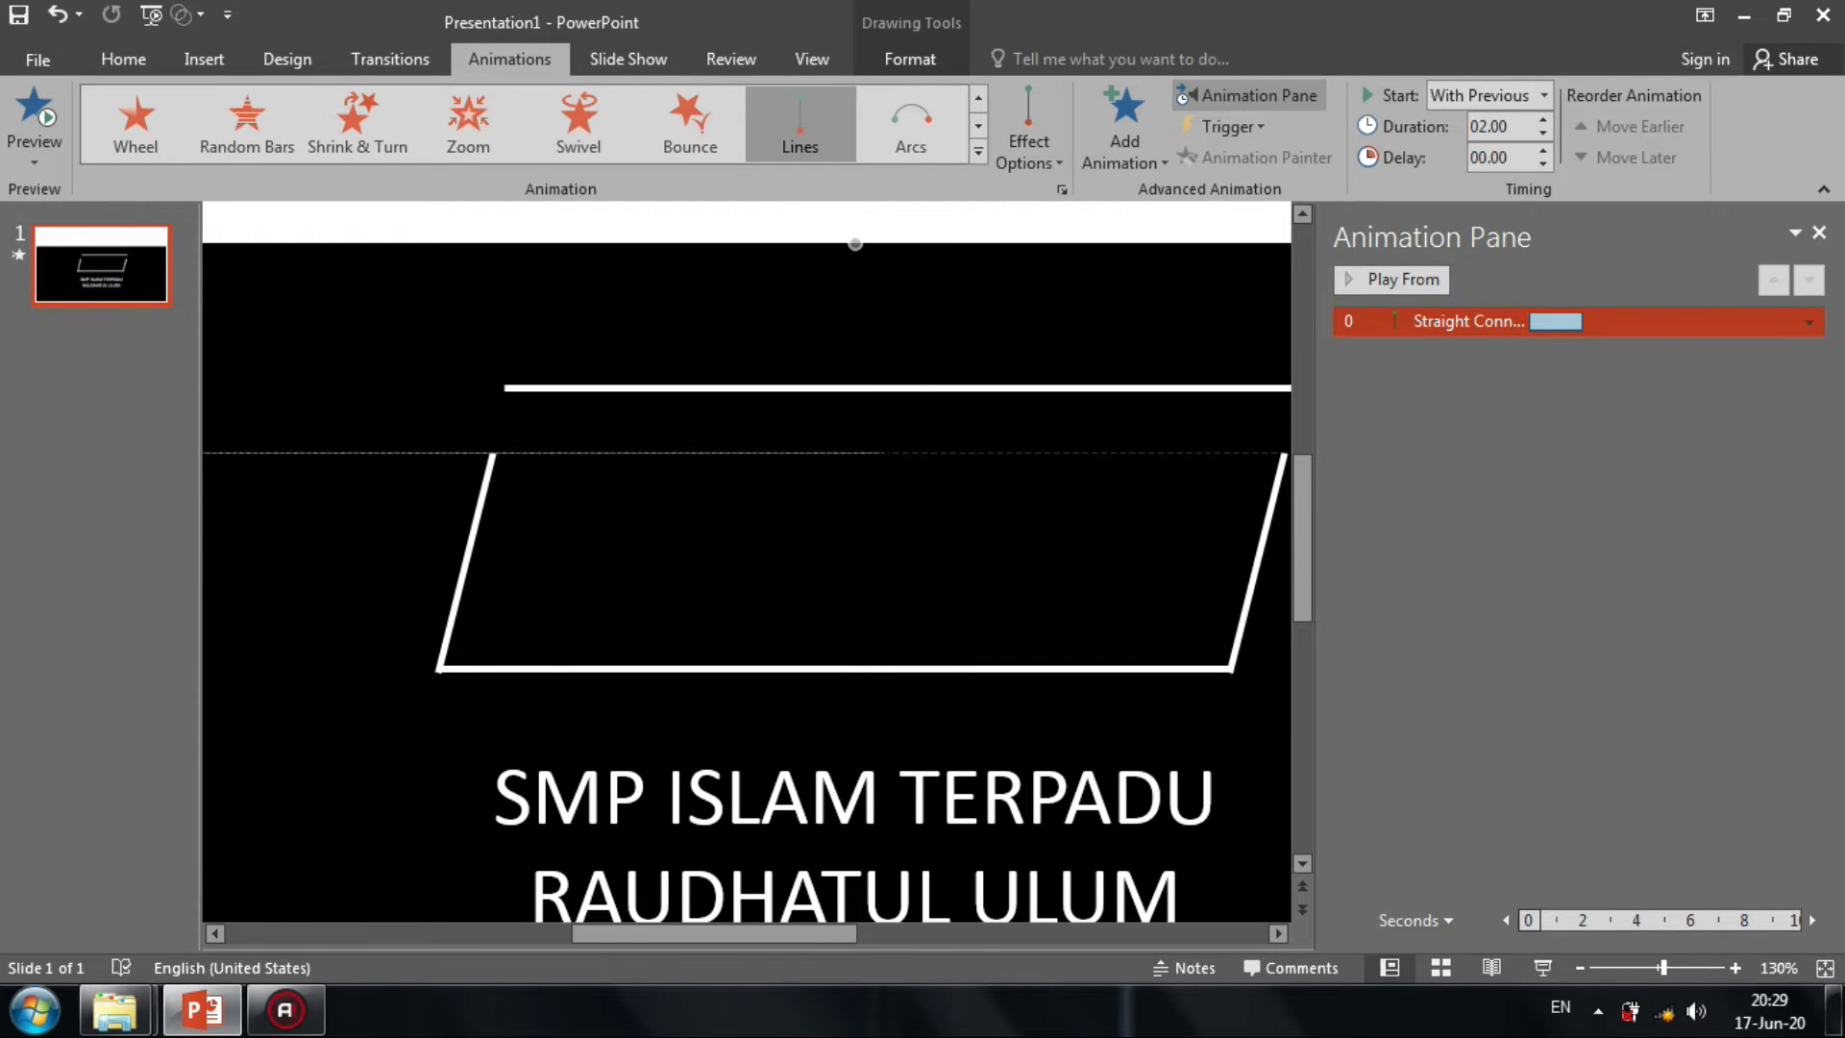
pyautogui.click(1278, 931)
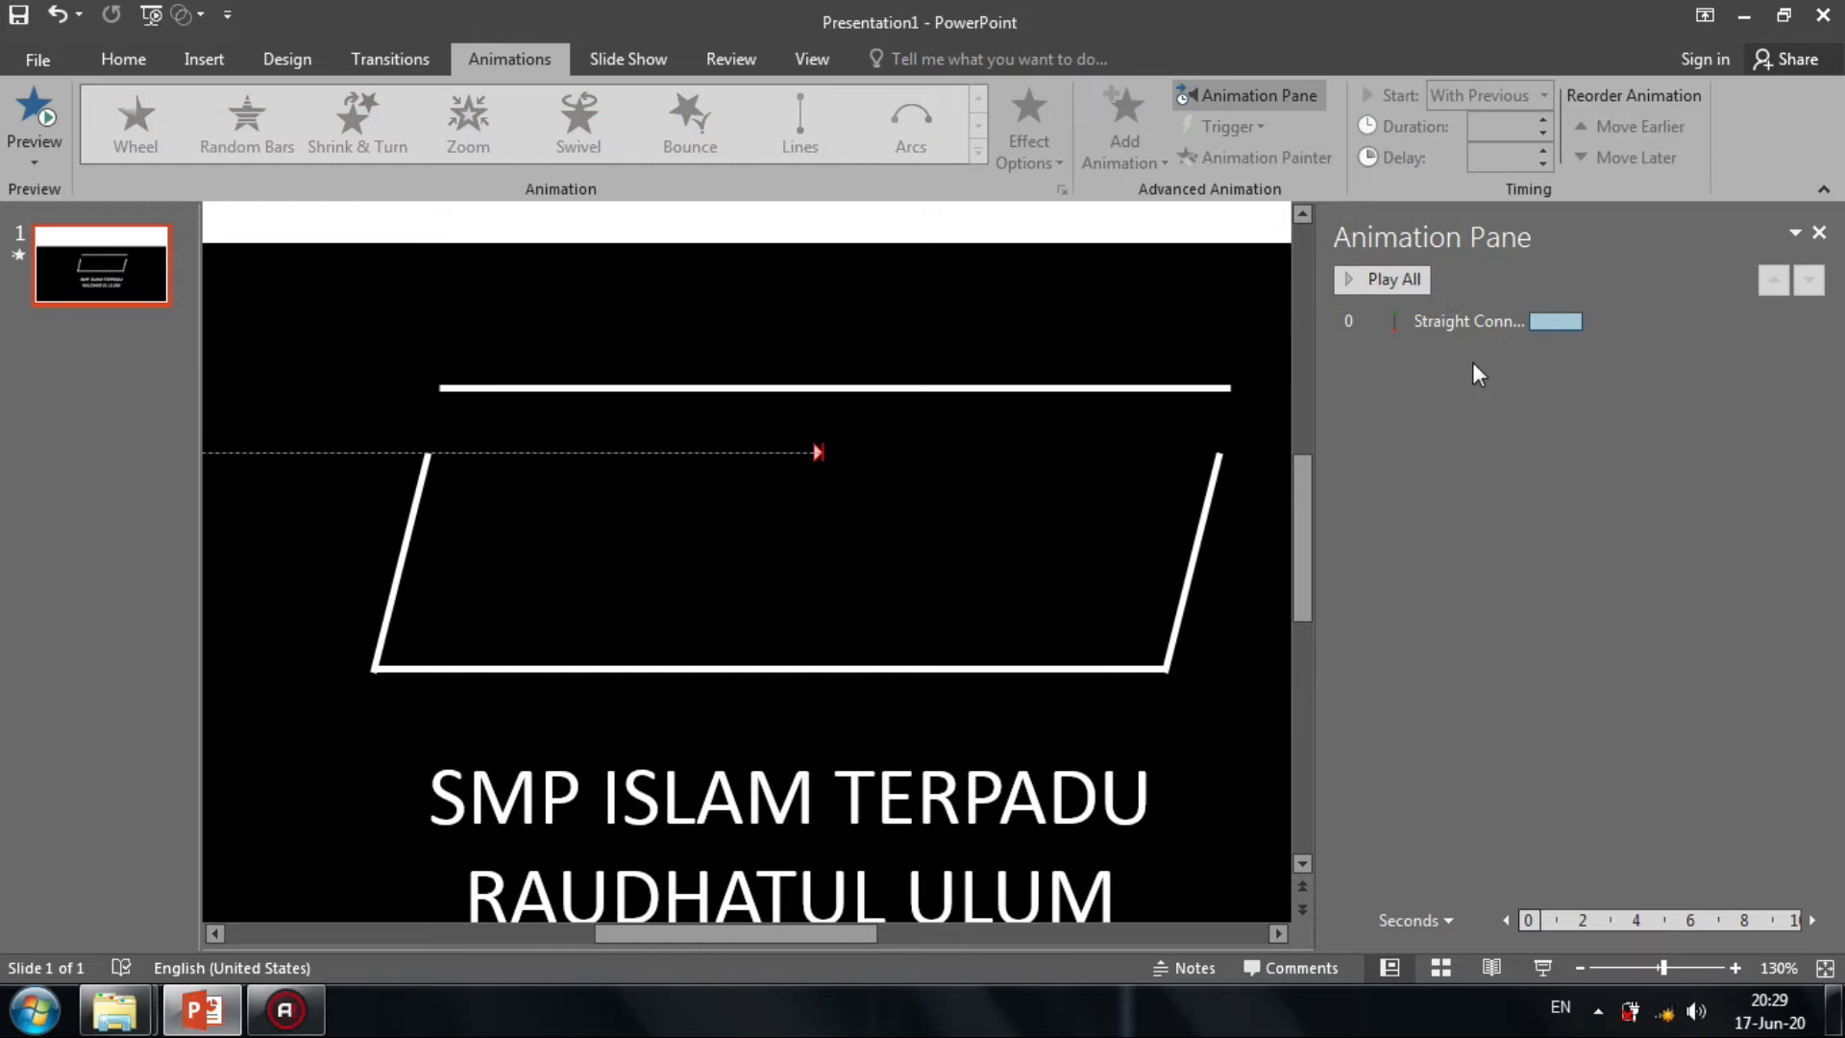
pyautogui.click(1415, 277)
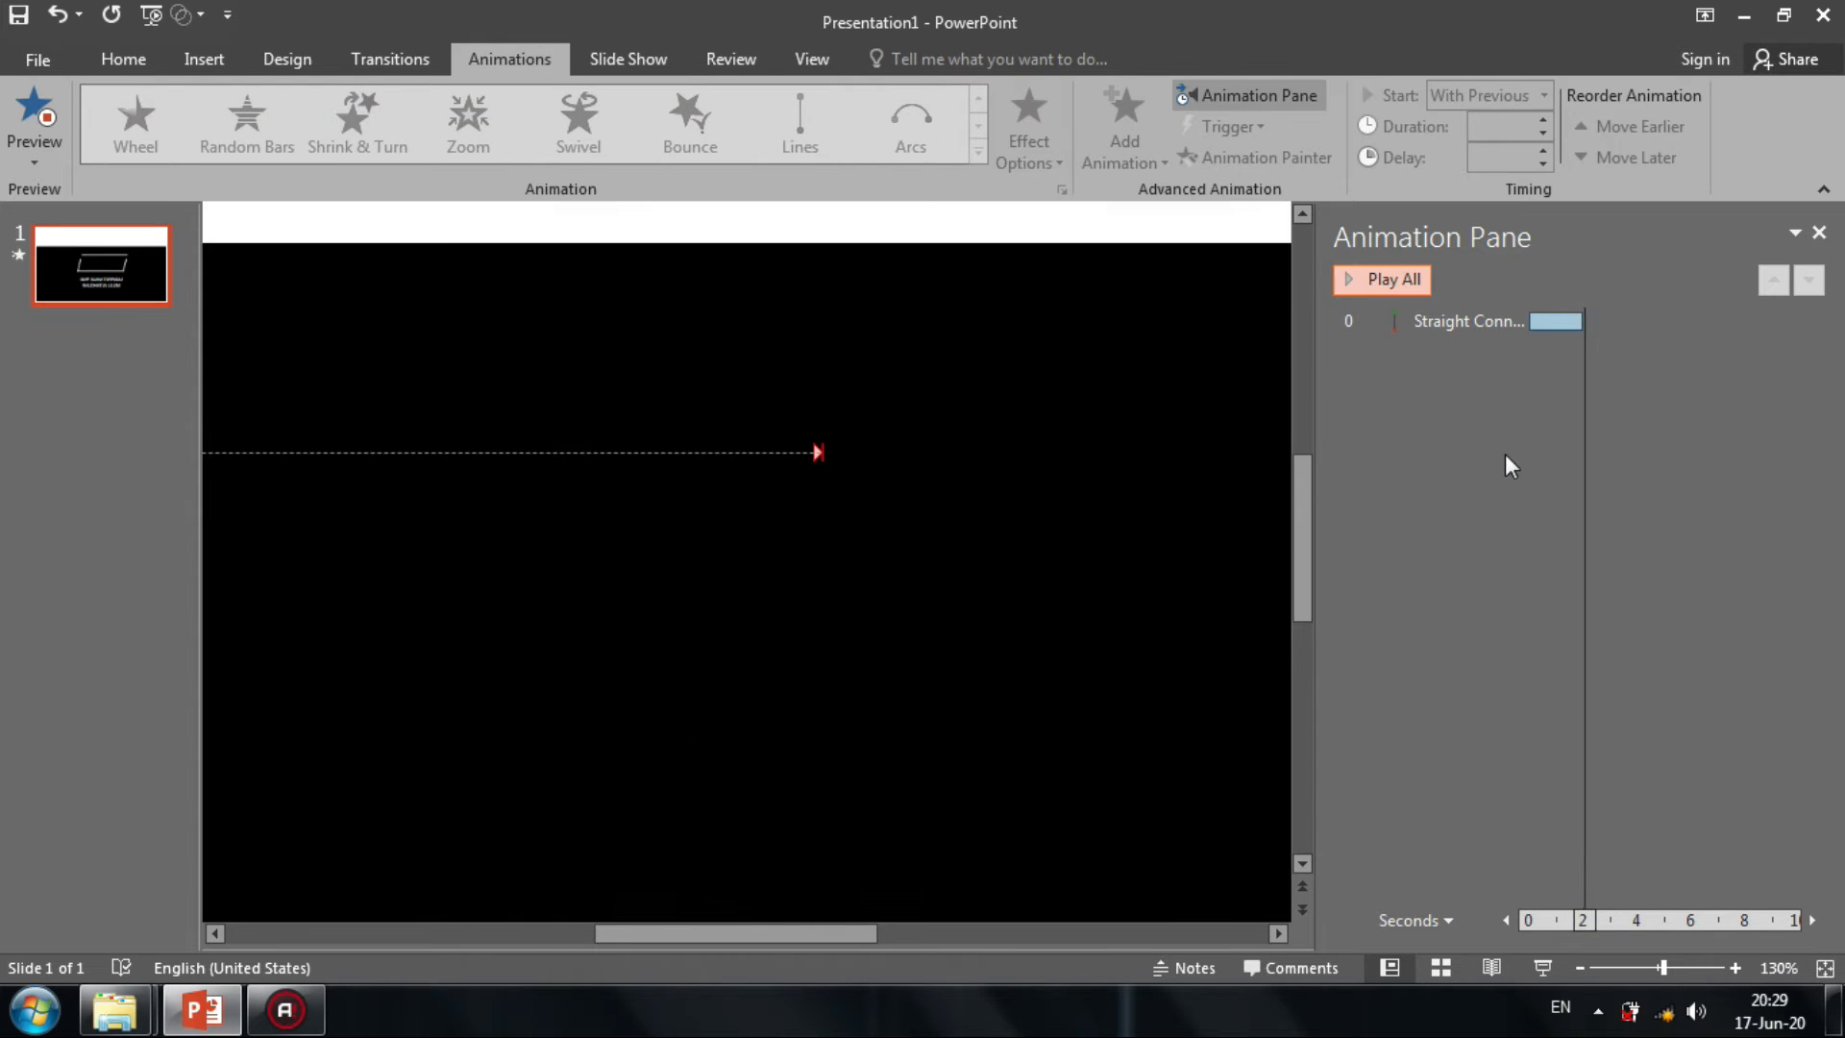
# Give the left line's motion path a smooth end of 2 sec.
pyautogui.click(1808, 322)
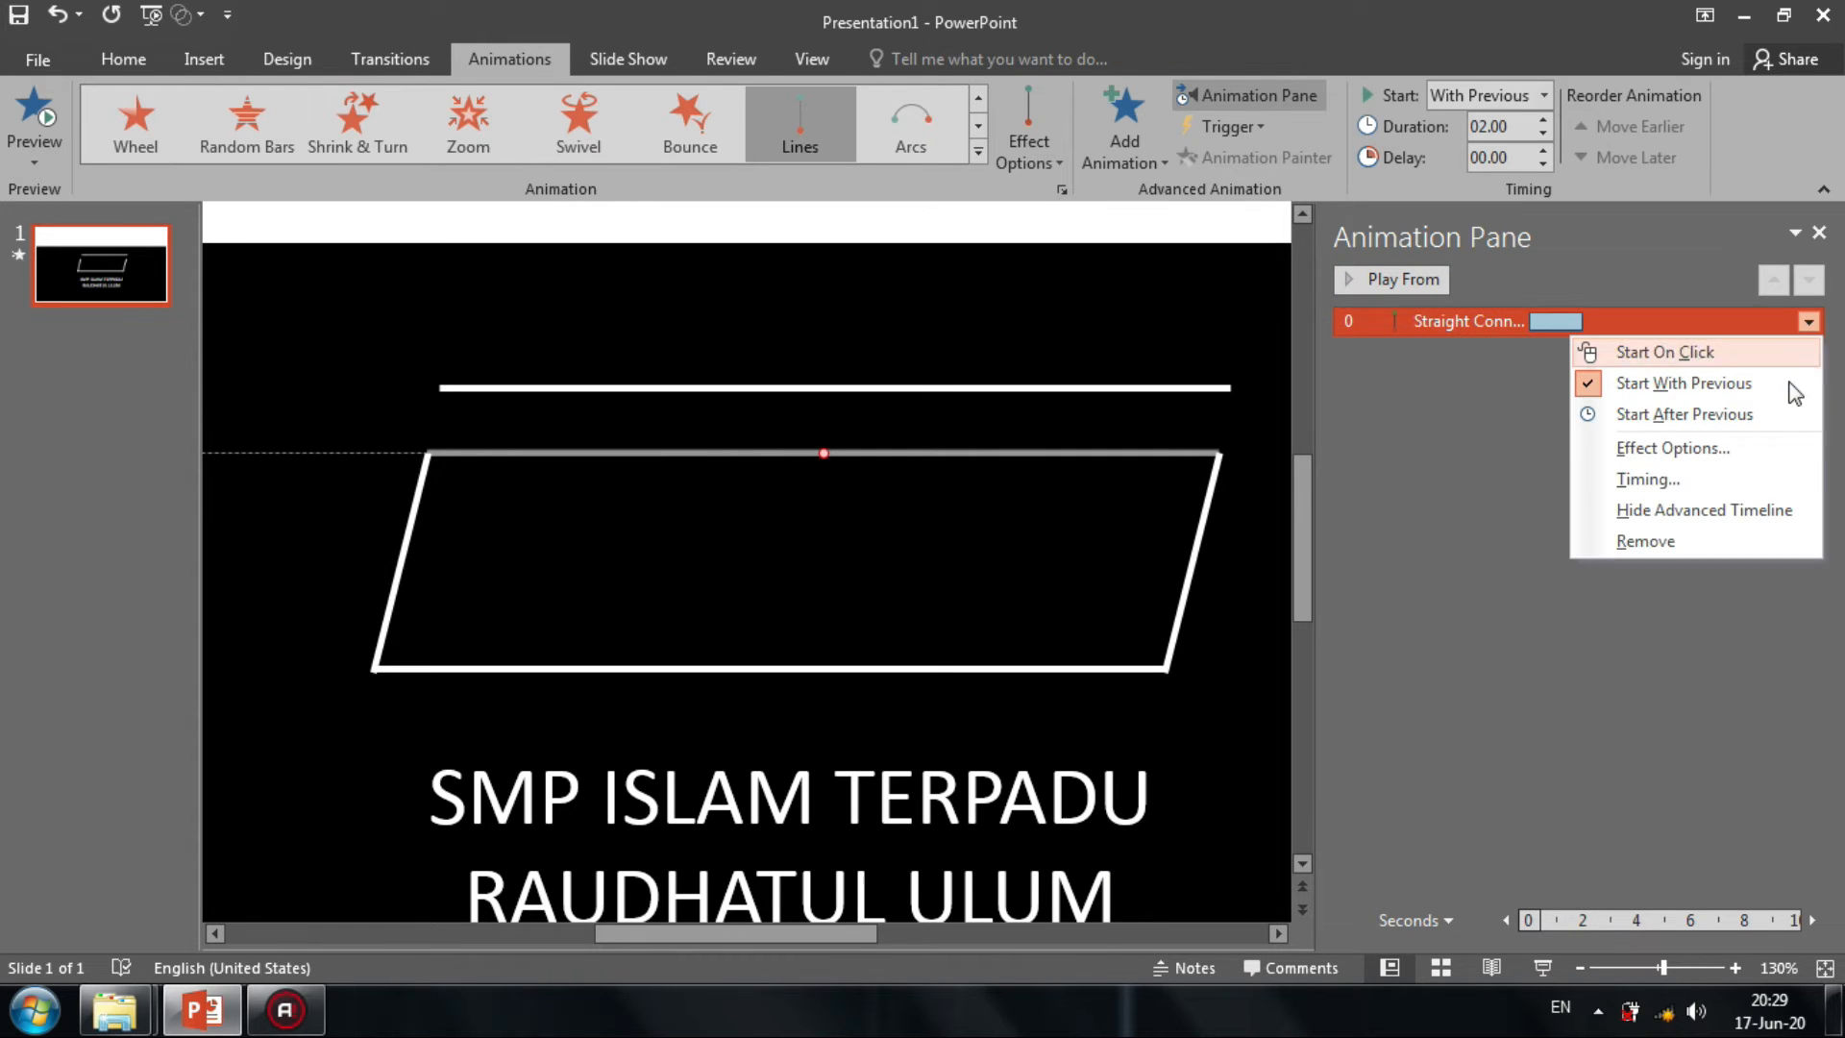
pyautogui.click(1764, 478)
pyautogui.click(712, 291)
pyautogui.moveTo(889, 431); pyautogui.dragTo(929, 430)
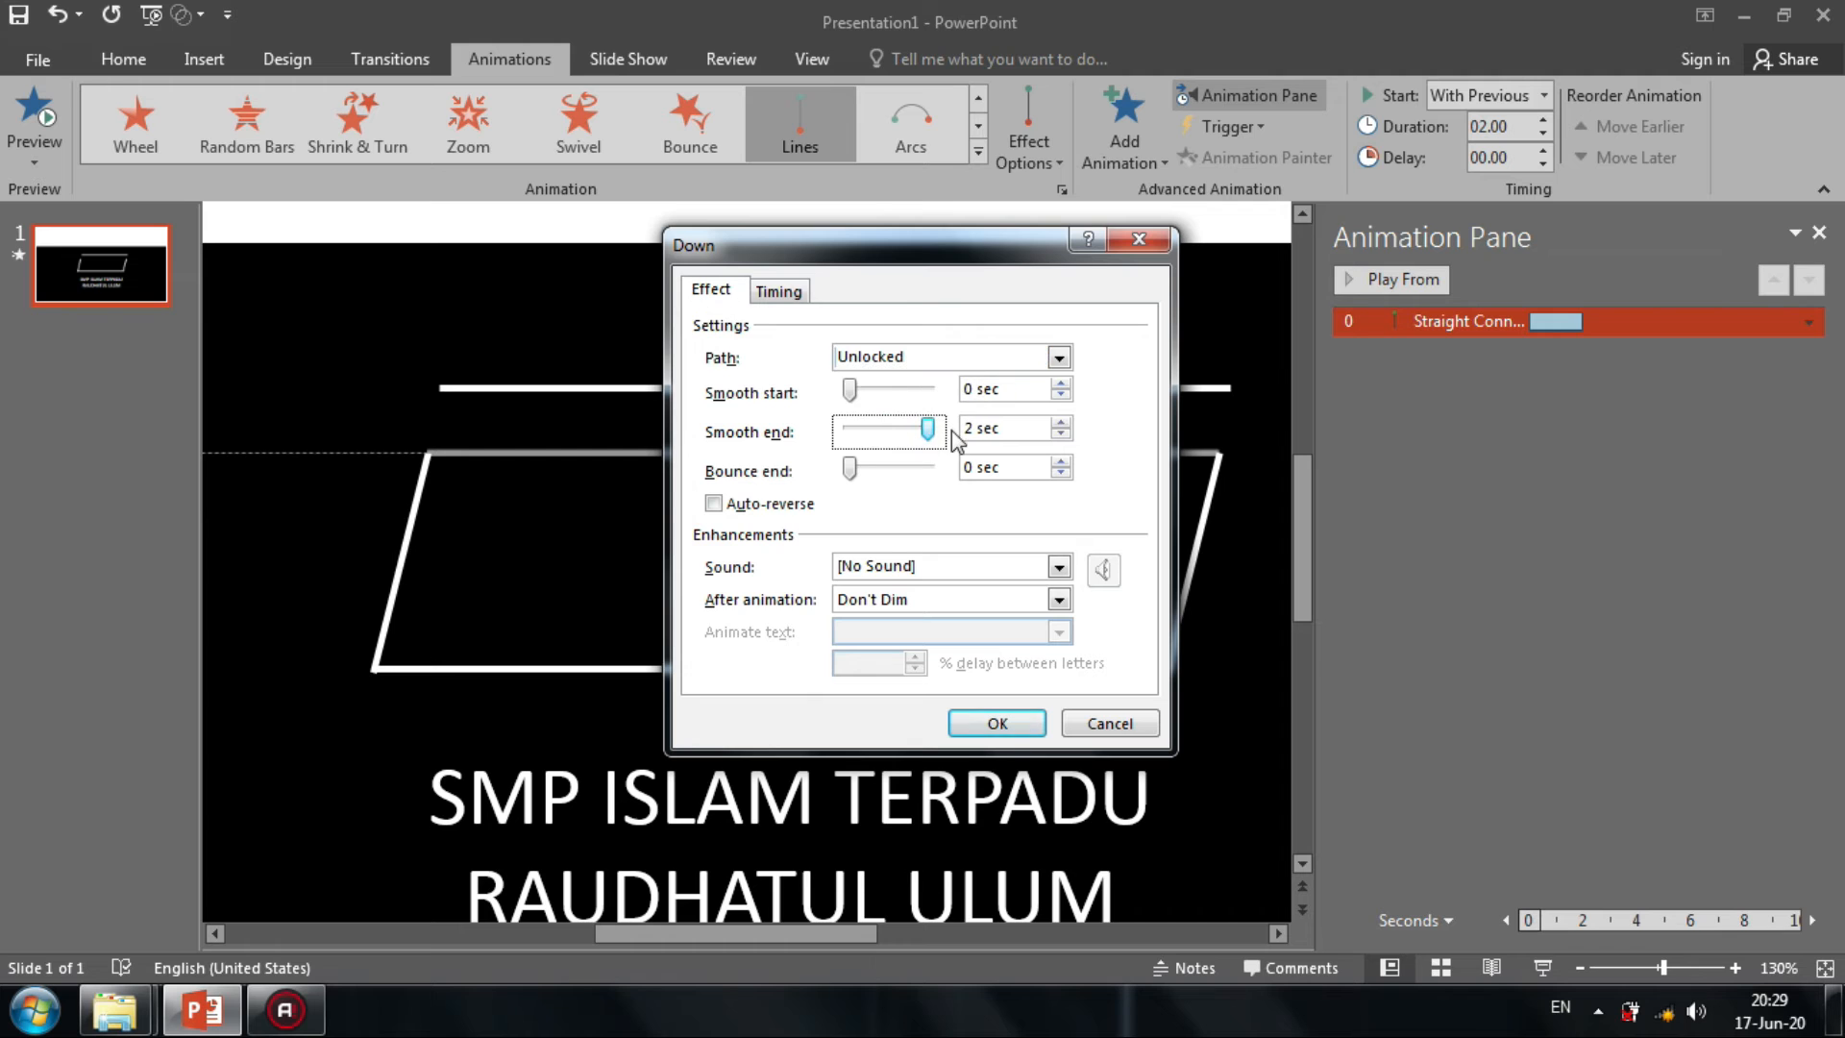
pyautogui.click(999, 723)
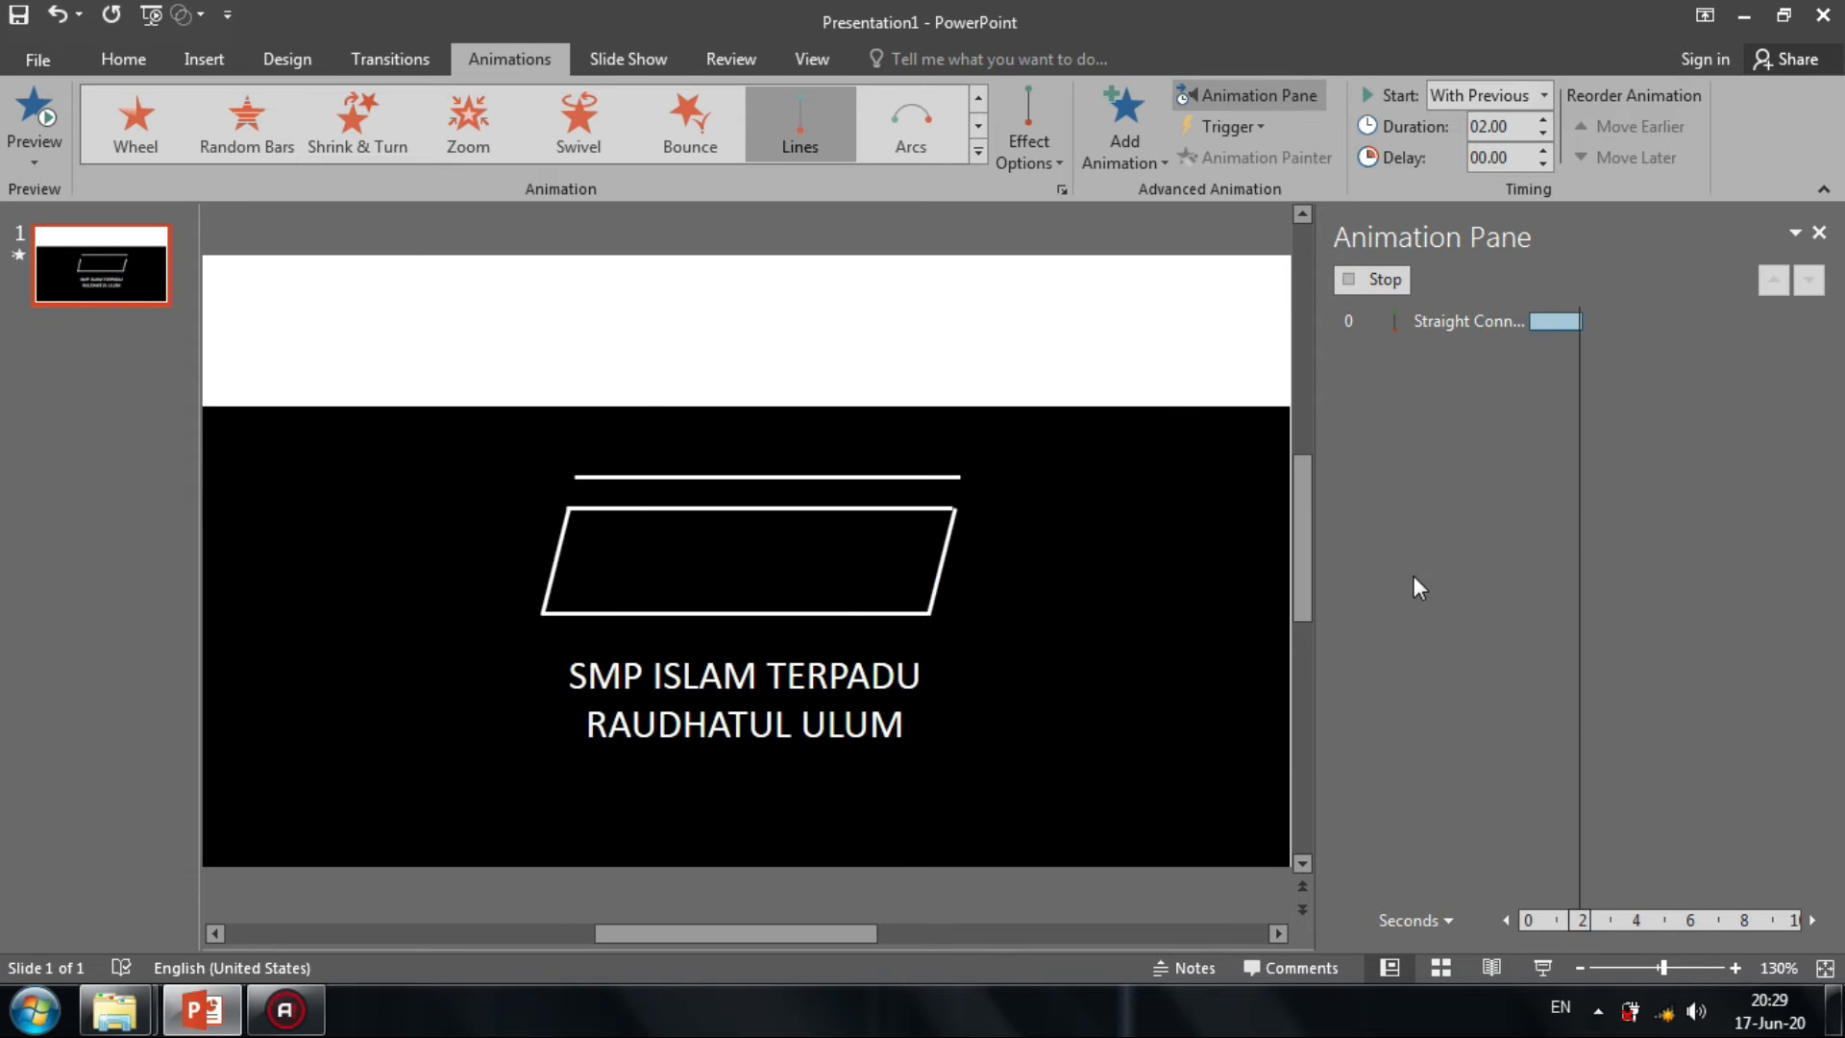
# Move the black background rectangle back up so it covers the whole slide.
pyautogui.rightClick(1131, 449)
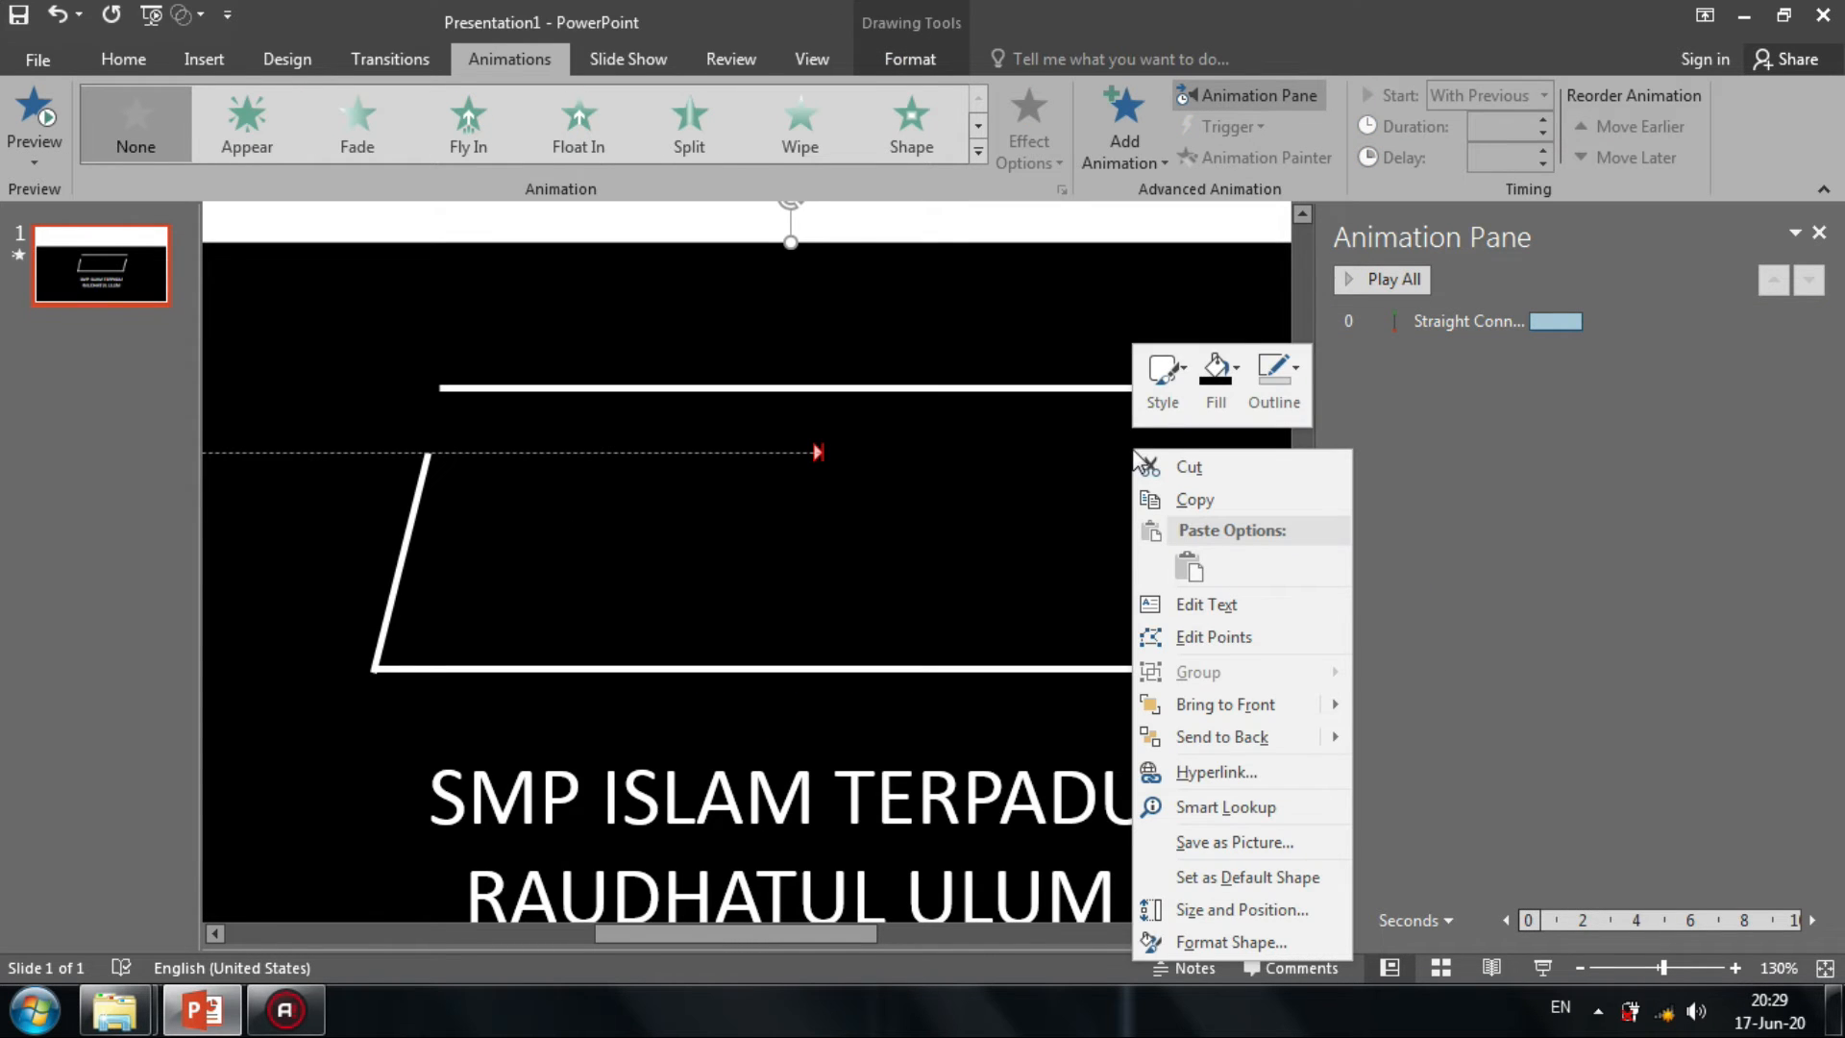
pyautogui.click(1426, 528)
pyautogui.click(1579, 968)
pyautogui.click(1579, 968)
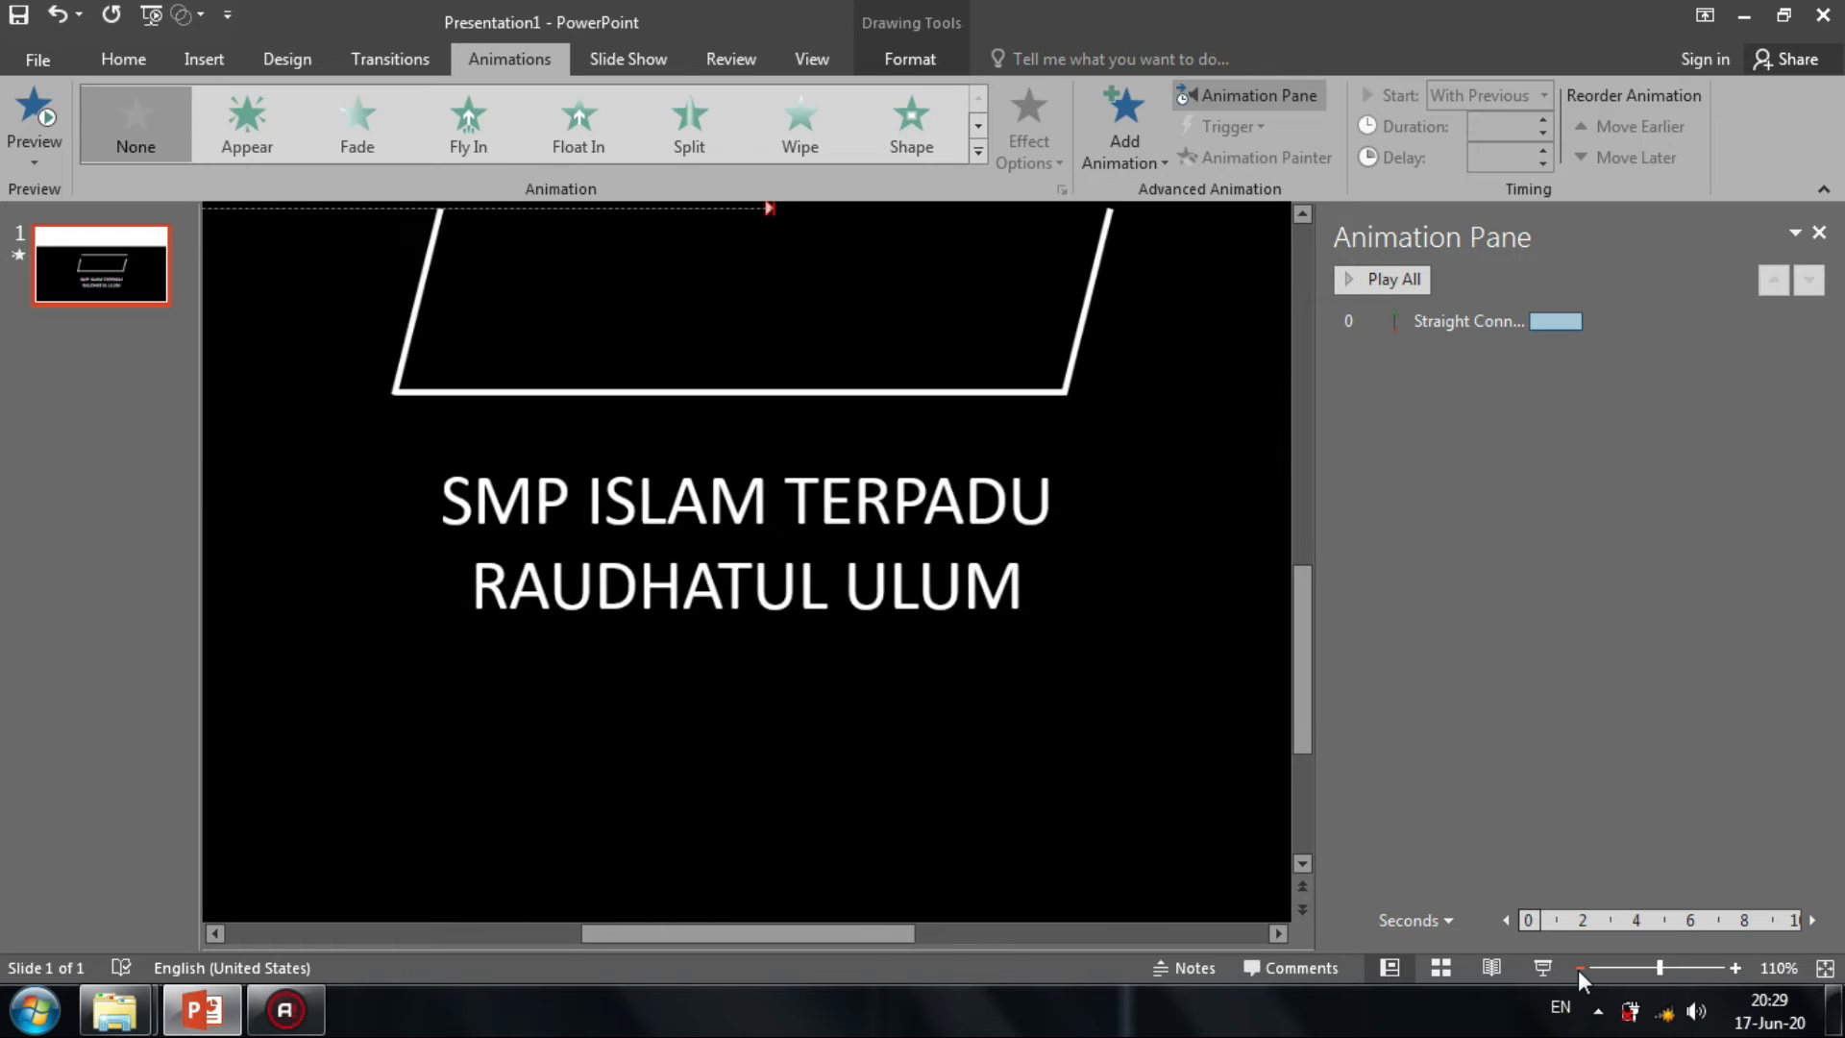
pyautogui.click(1579, 967)
pyautogui.click(1222, 469)
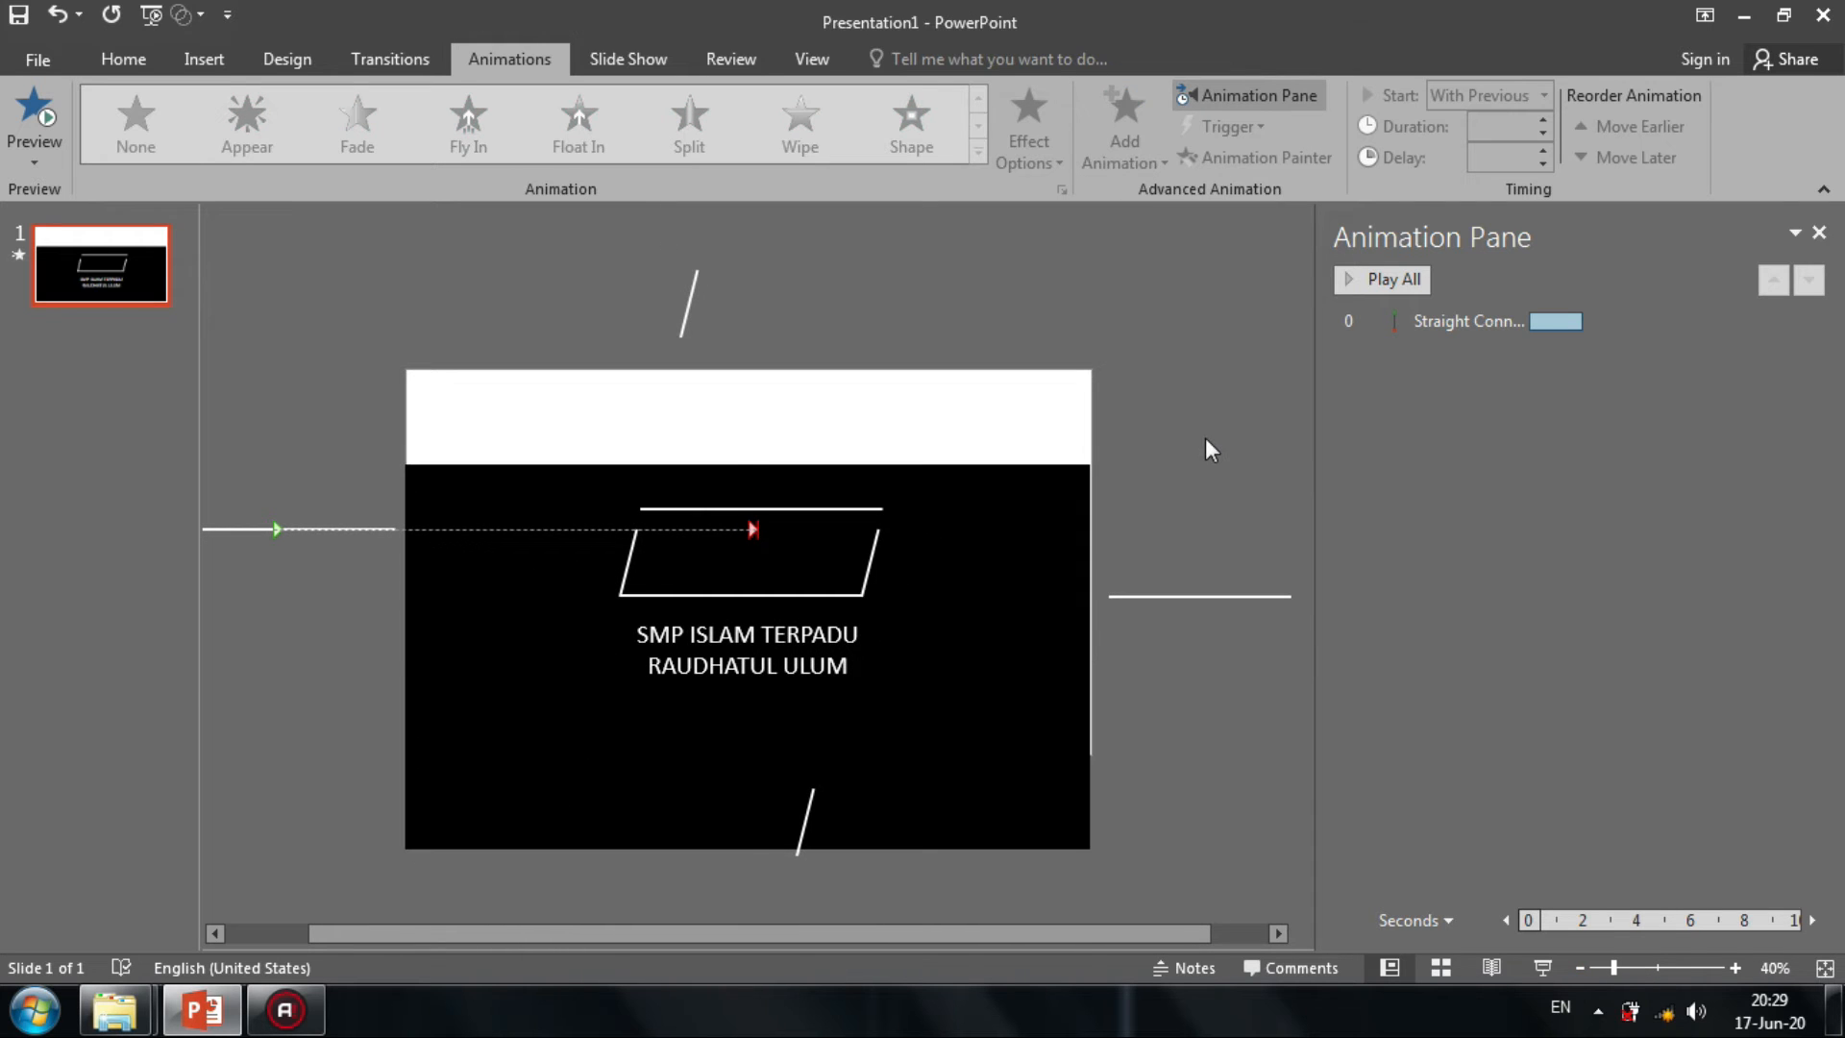
pyautogui.moveTo(1050, 466); pyautogui.dragTo(1052, 376)
pyautogui.click(1191, 396)
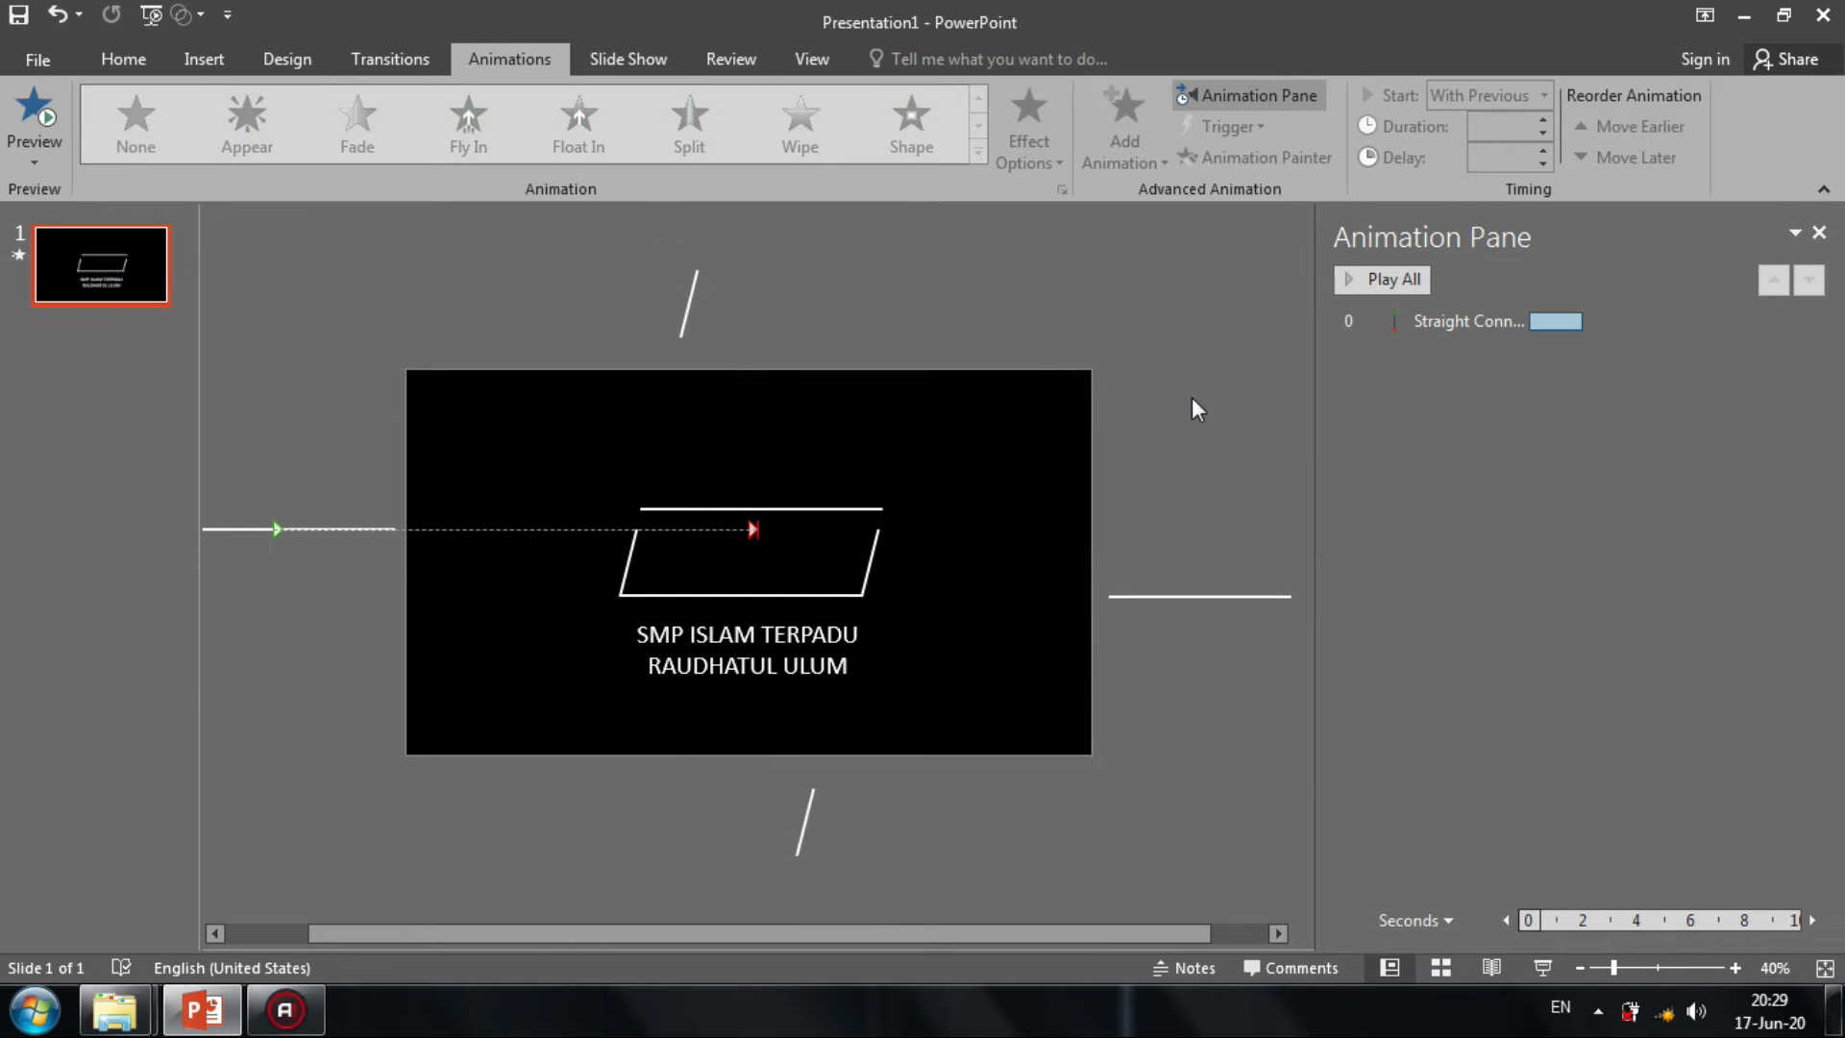
# Move the frame's lower line slightly down, between the frame and the school name.
pyautogui.click(1188, 597)
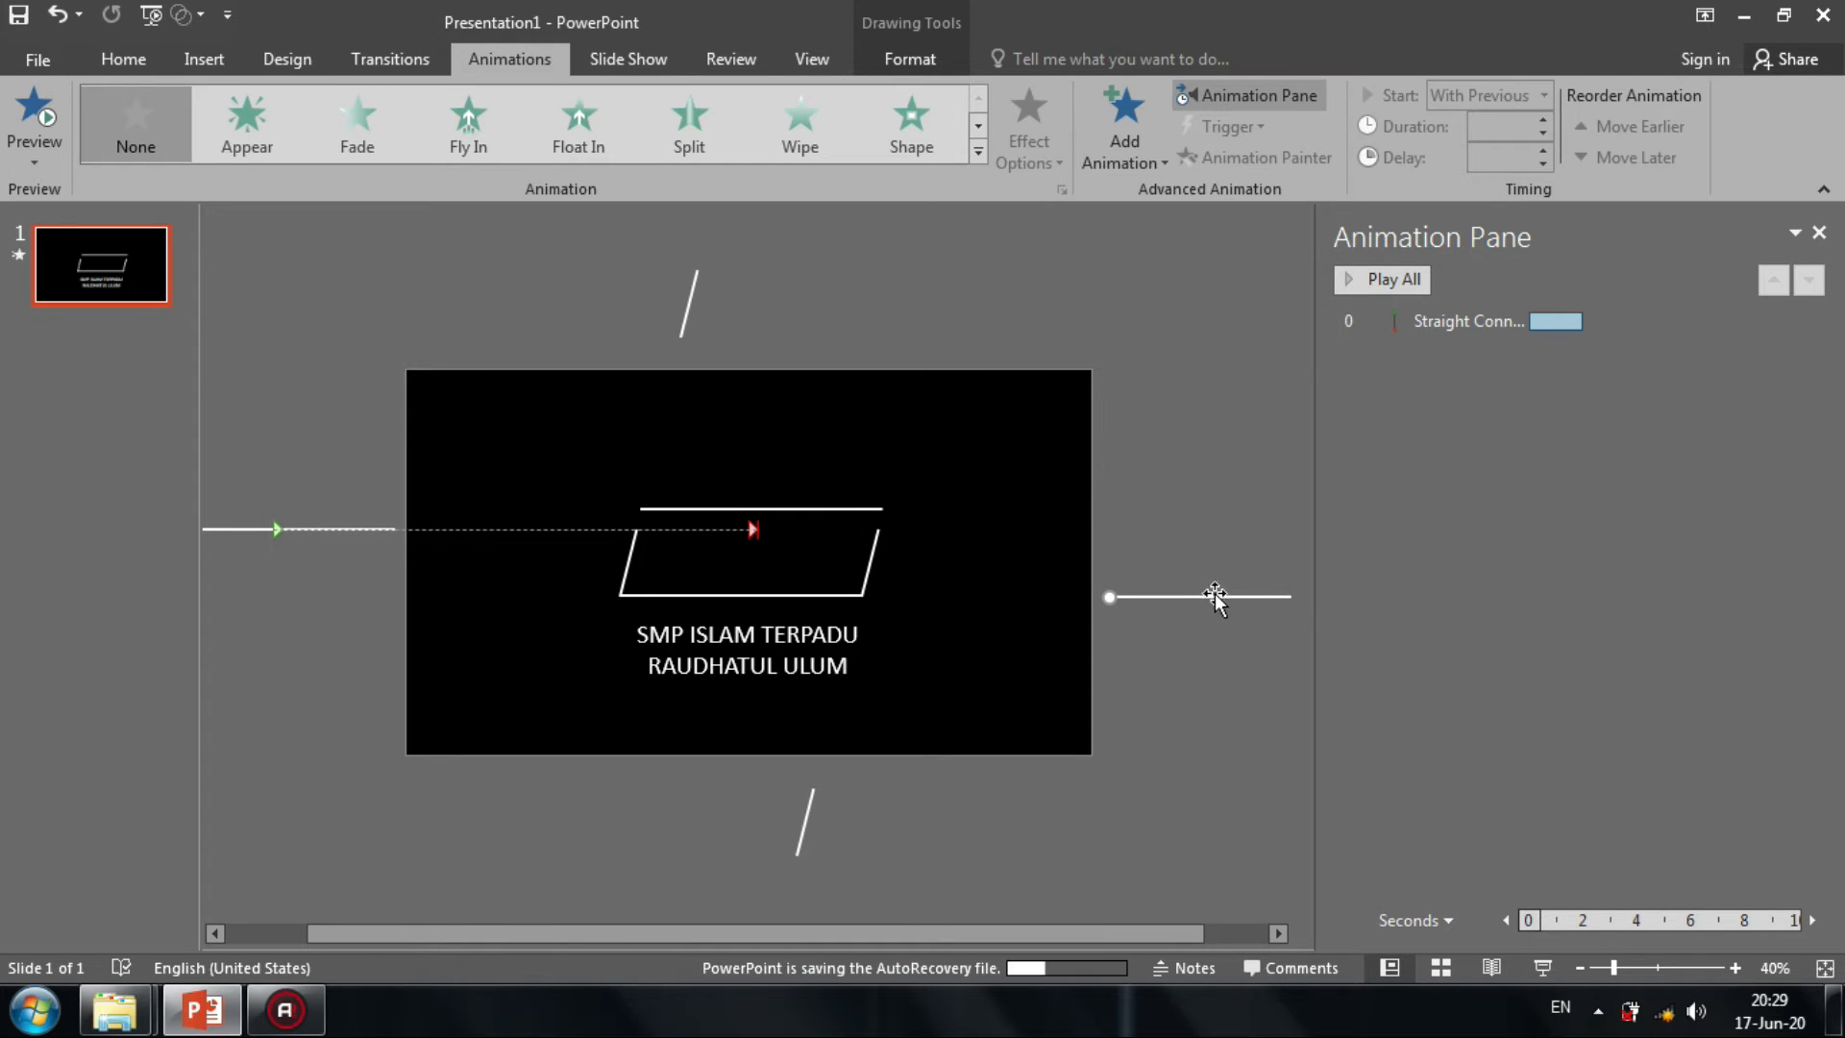
pyautogui.click(818, 596)
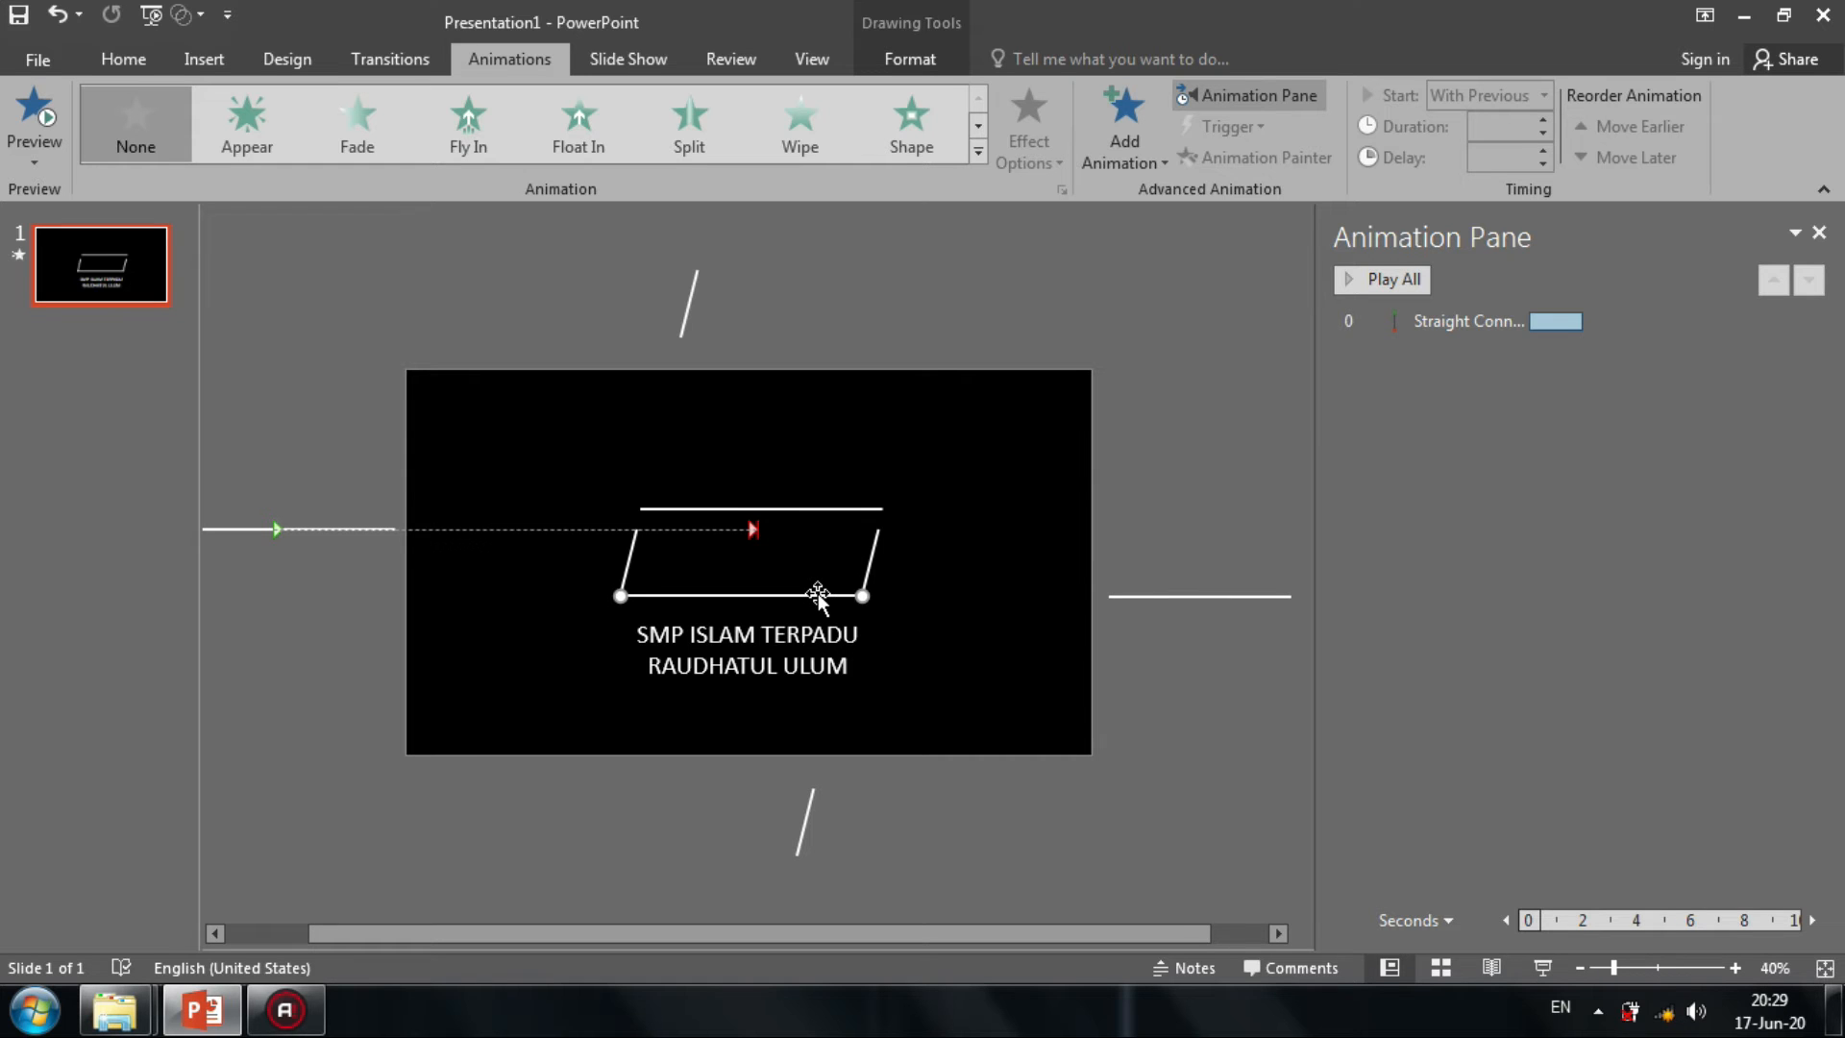
pyautogui.moveTo(818, 595); pyautogui.dragTo(817, 617)
# Add a Lines motion path to the line right of the slide, ending on the frame's open bottom edge.
pyautogui.click(1249, 597)
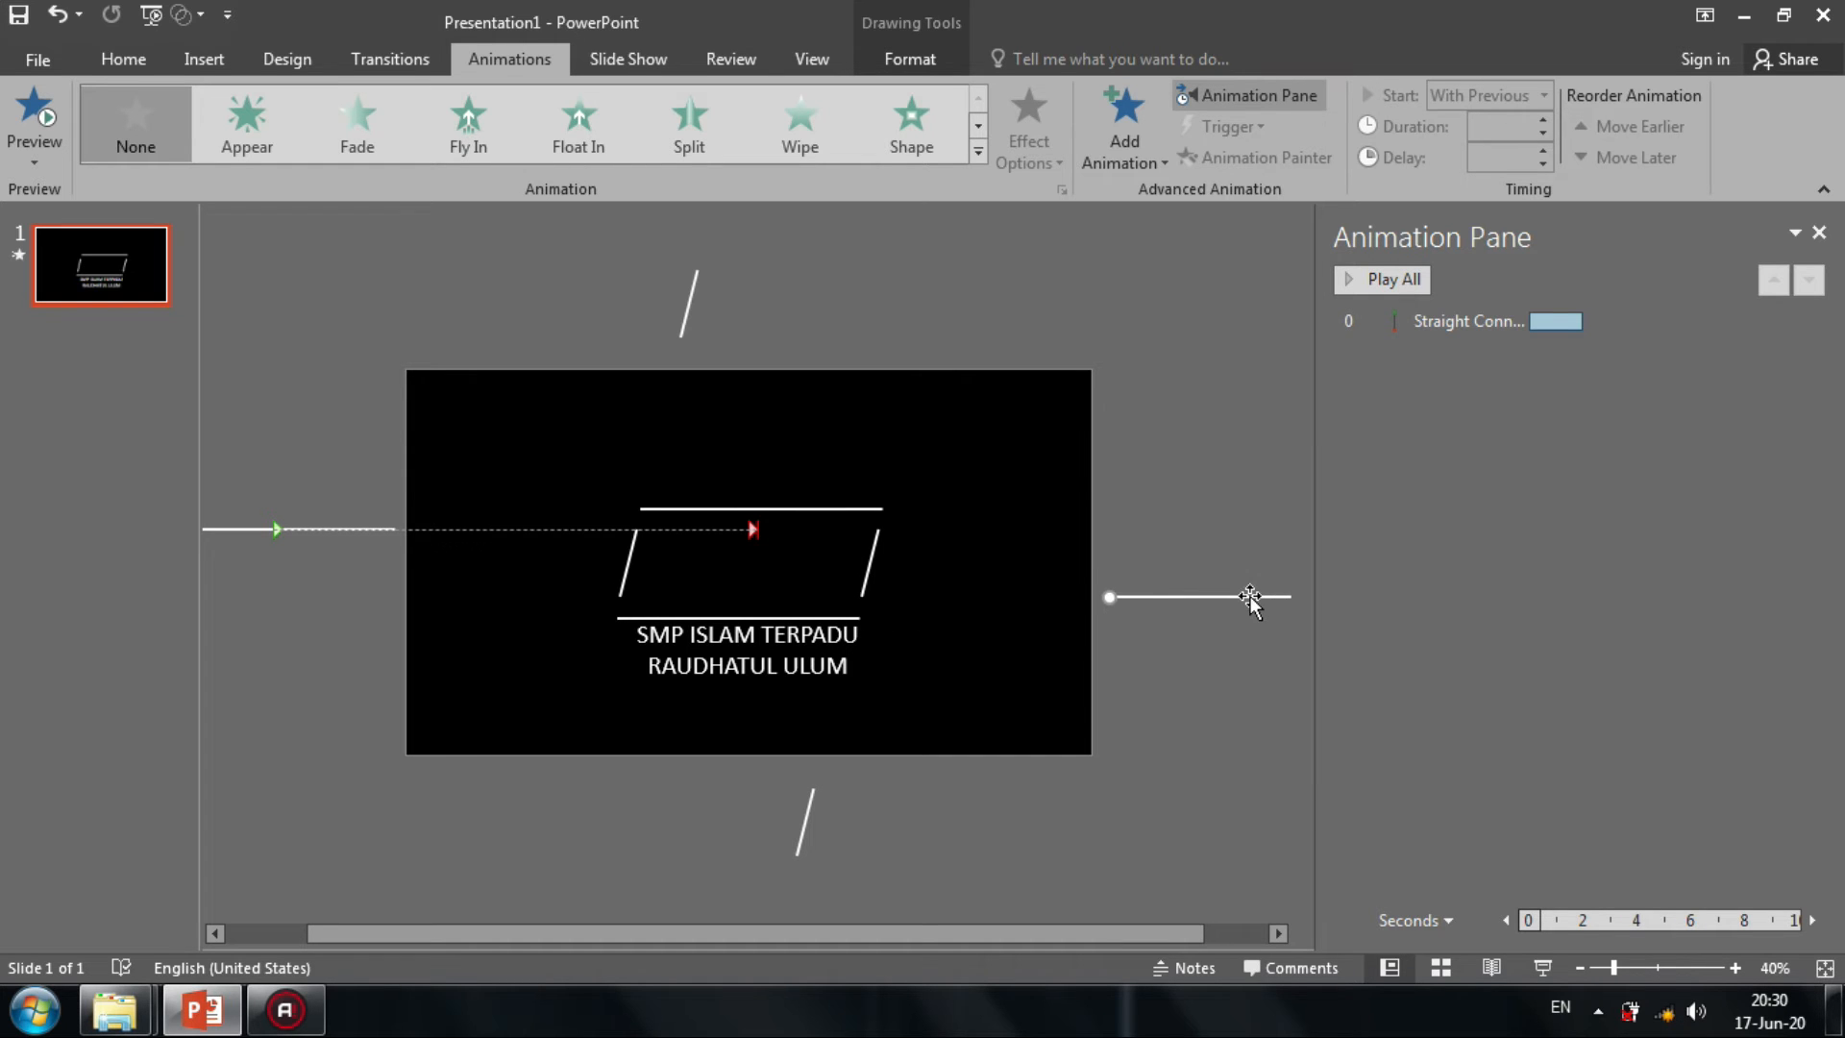
pyautogui.click(1125, 134)
pyautogui.moveTo(1649, 389); pyautogui.dragTo(1641, 633)
pyautogui.click(1137, 709)
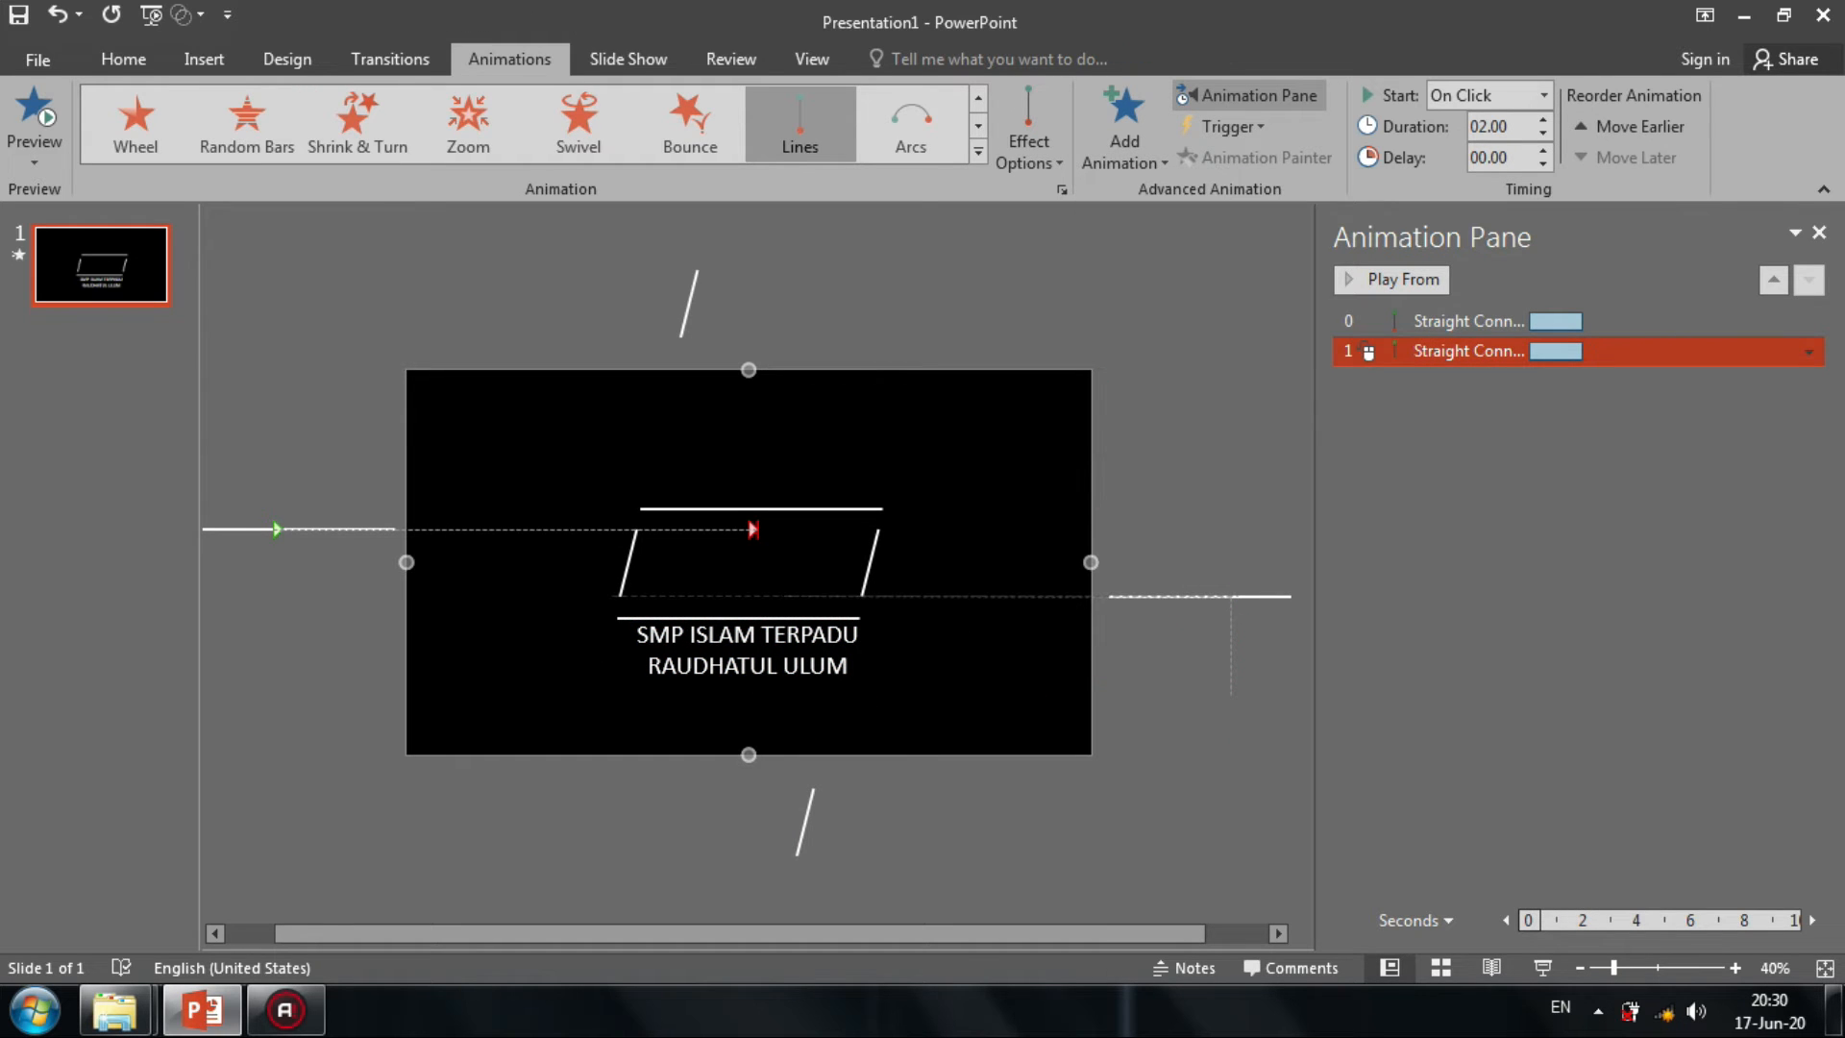
pyautogui.click(801, 598)
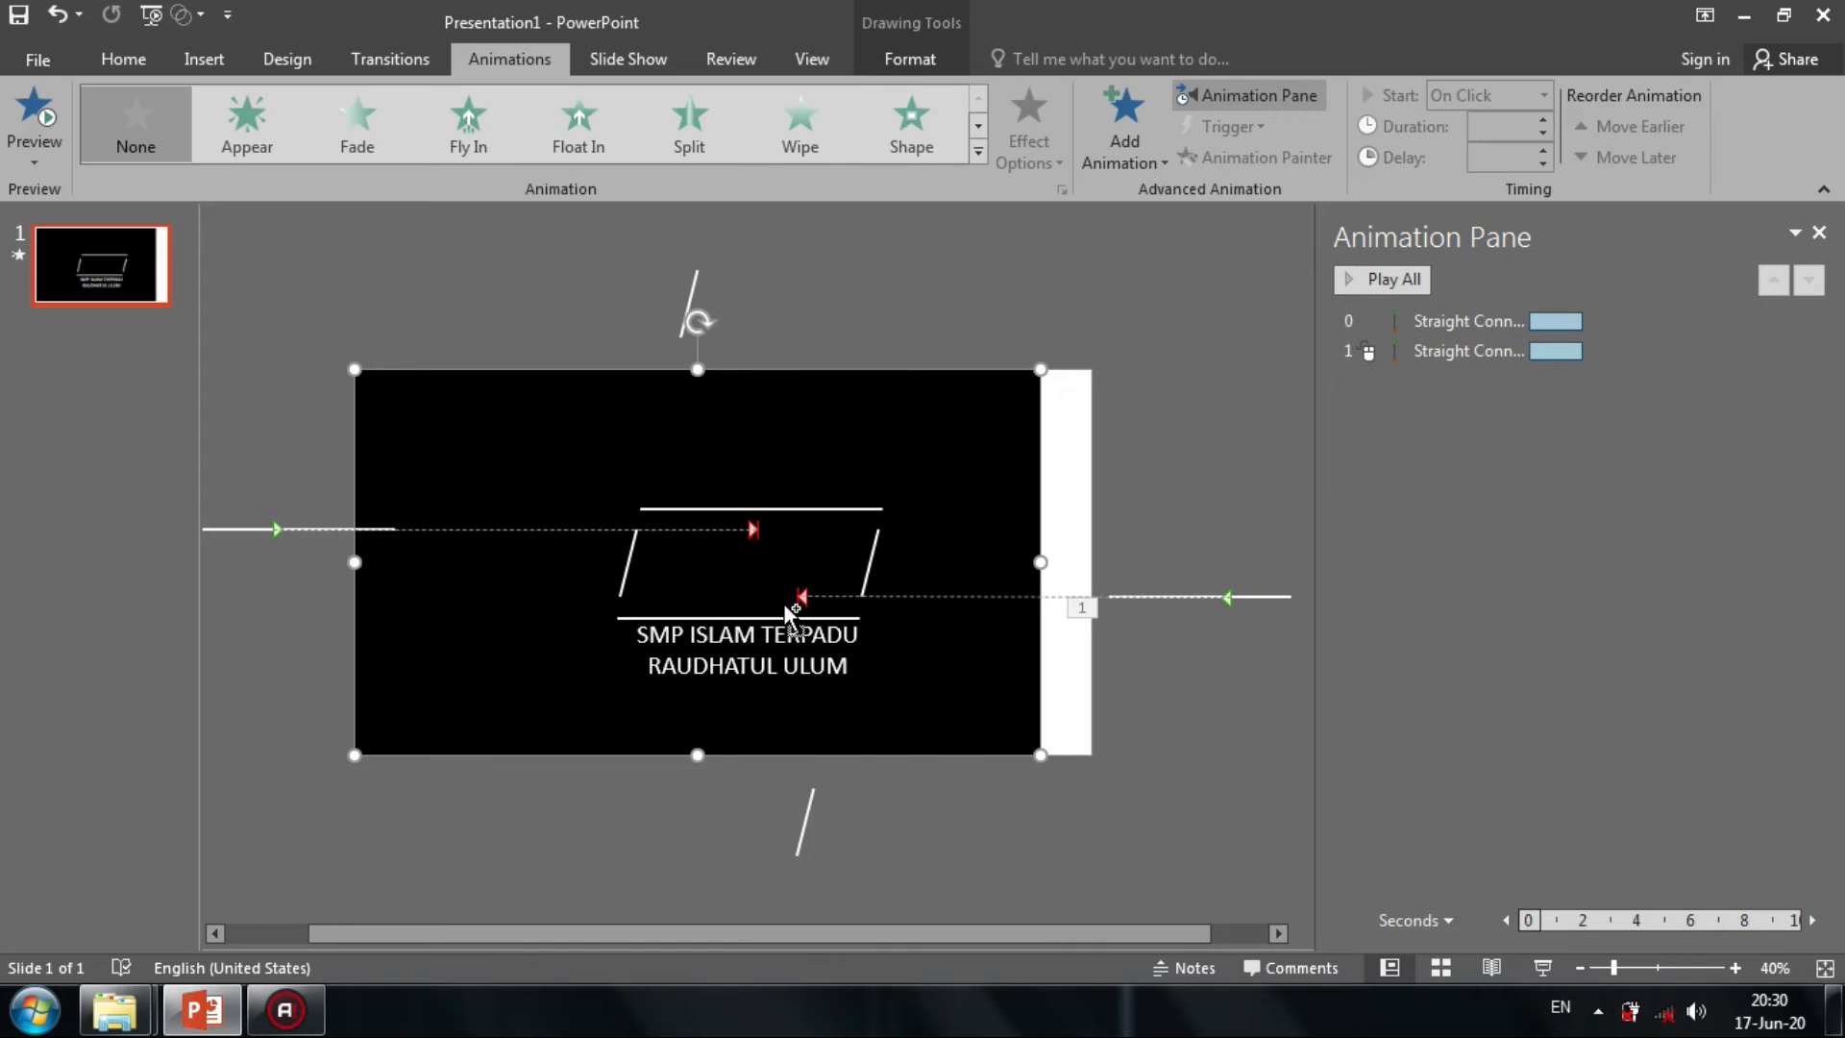
pyautogui.click(802, 597)
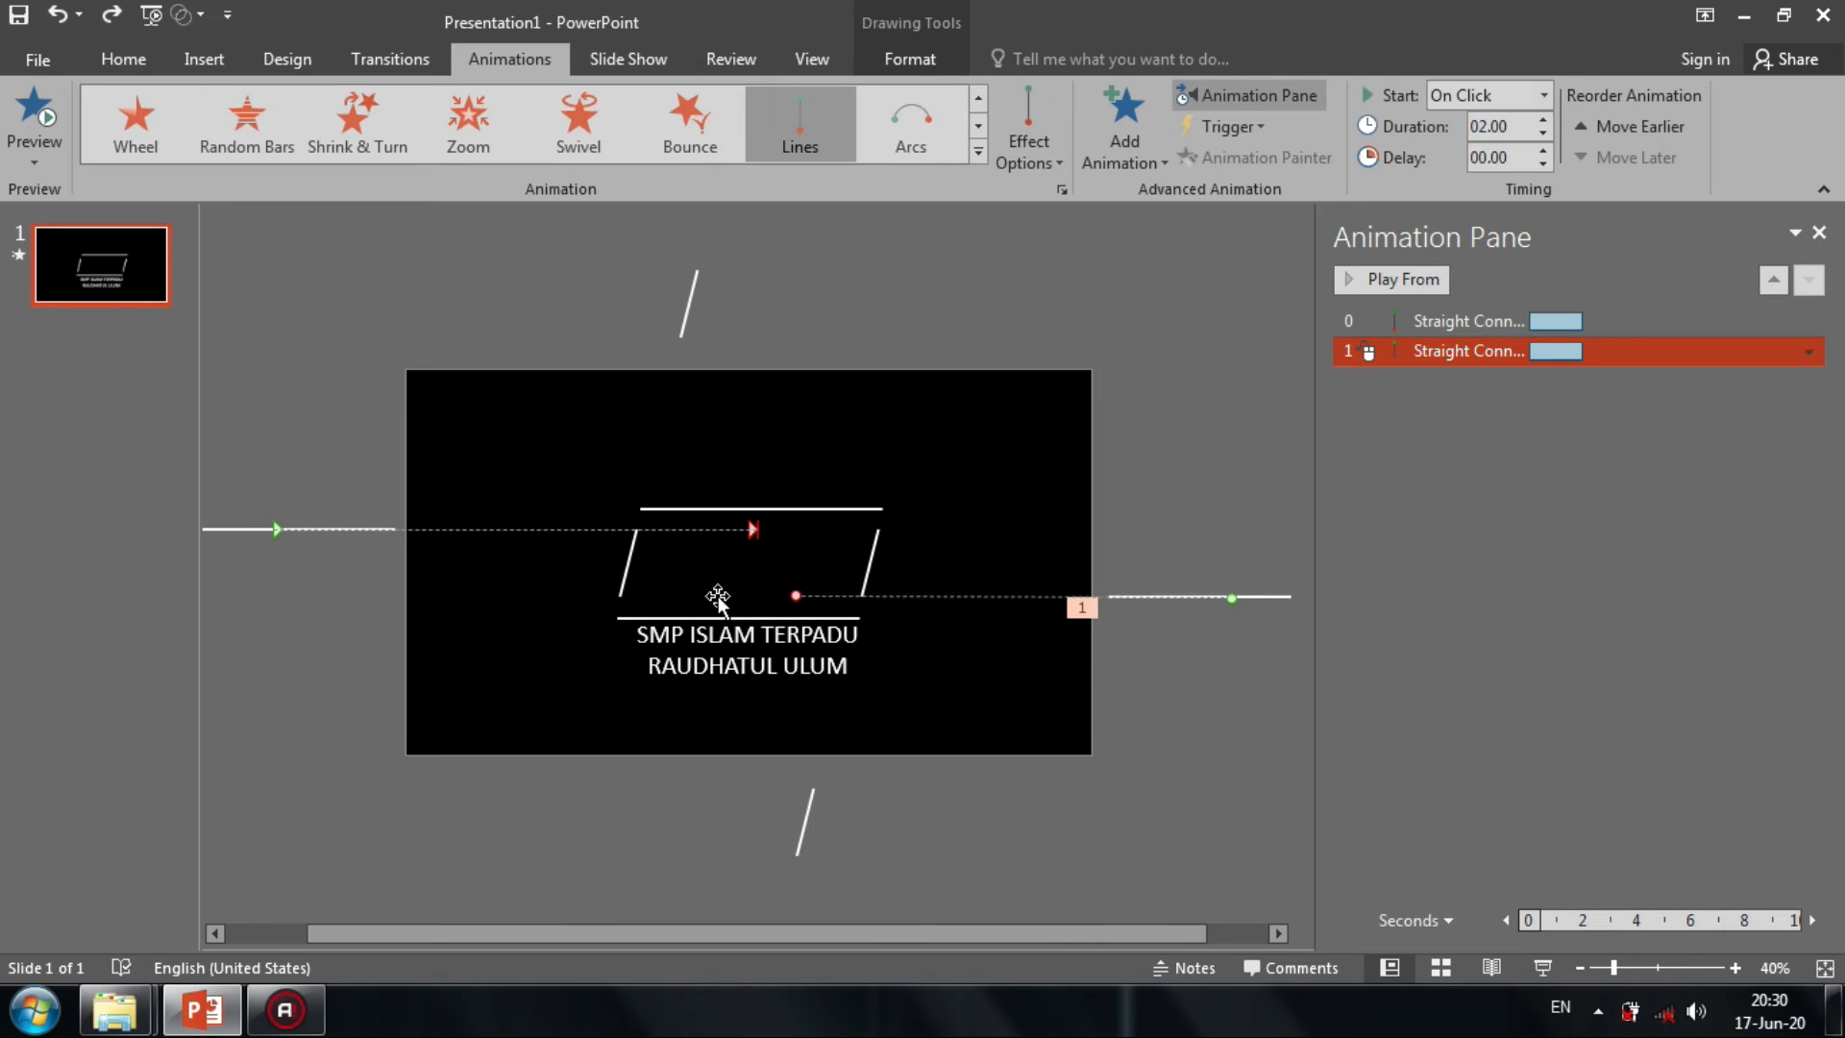
# Set the right line's motion path to start With Previous.
pyautogui.click(1808, 352)
pyautogui.click(1765, 419)
pyautogui.click(1624, 490)
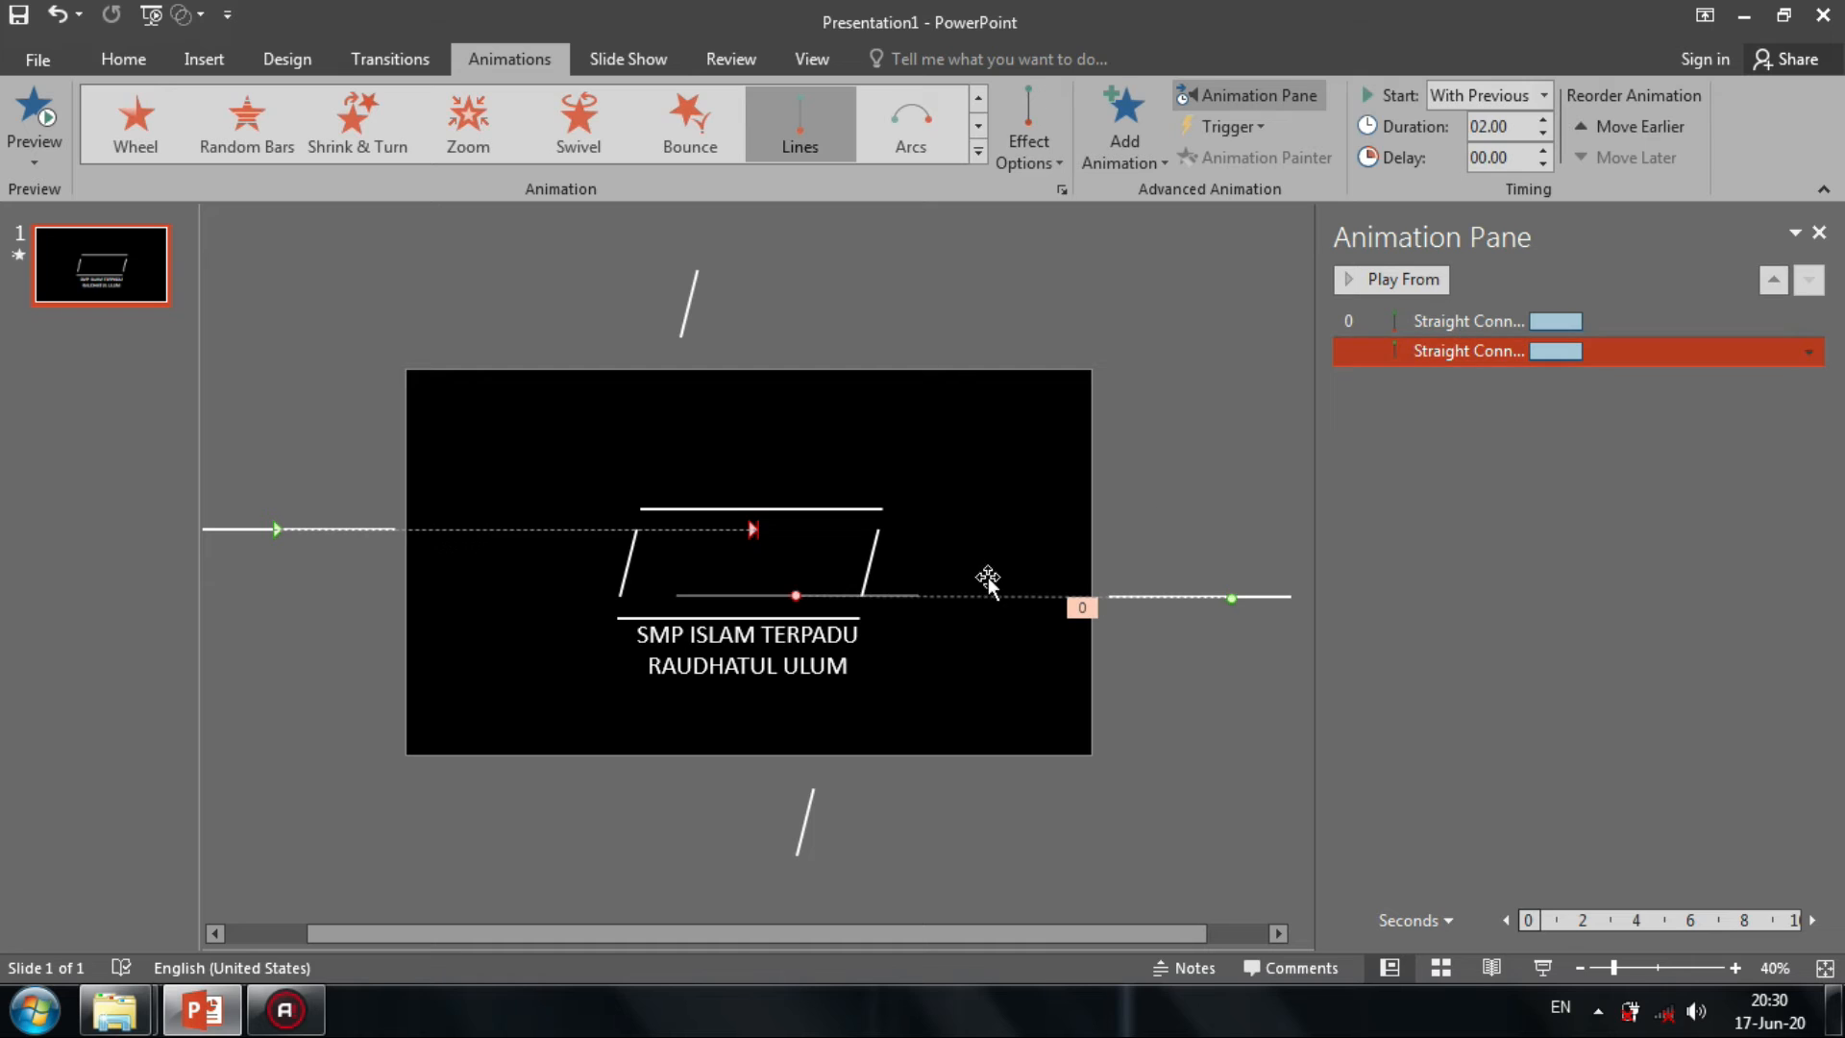
# Move the right line's path end to the middle of the frame's bottom edge.
pyautogui.moveTo(846, 601); pyautogui.dragTo(824, 610)
pyautogui.hotkey('ctrl', 'z')
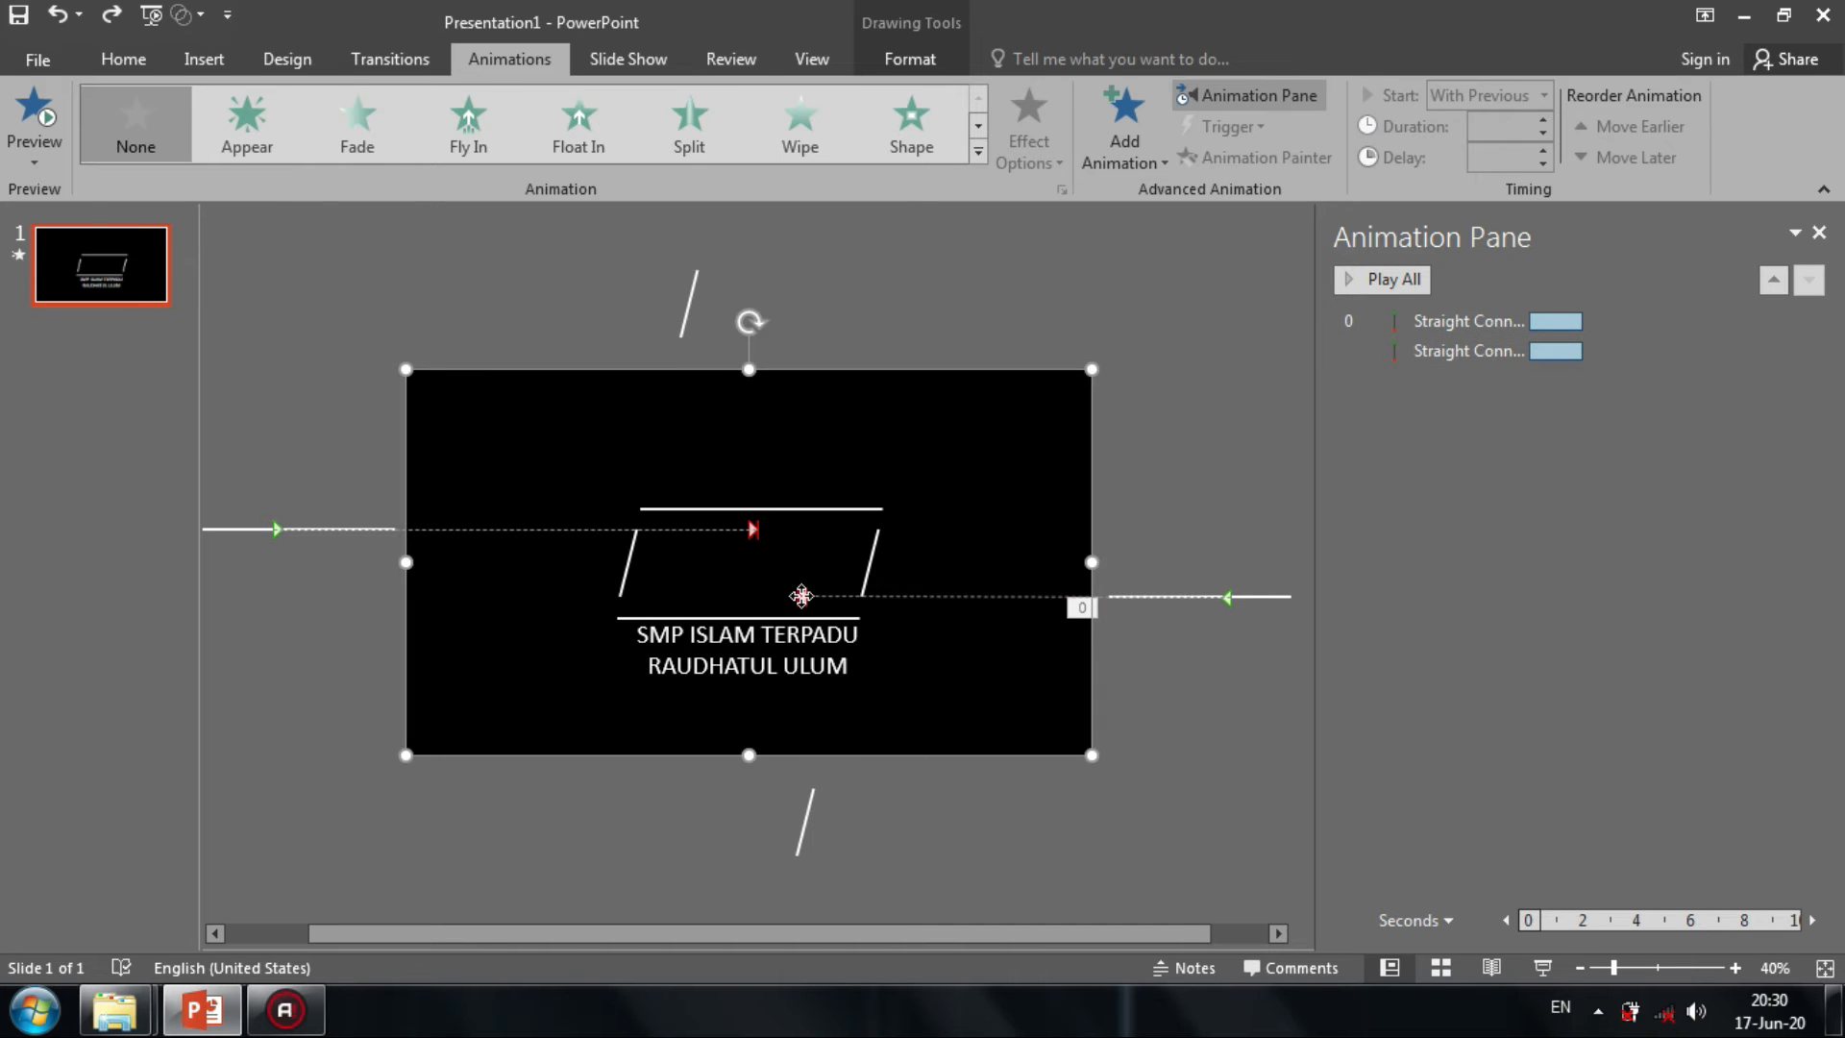
pyautogui.click(1081, 596)
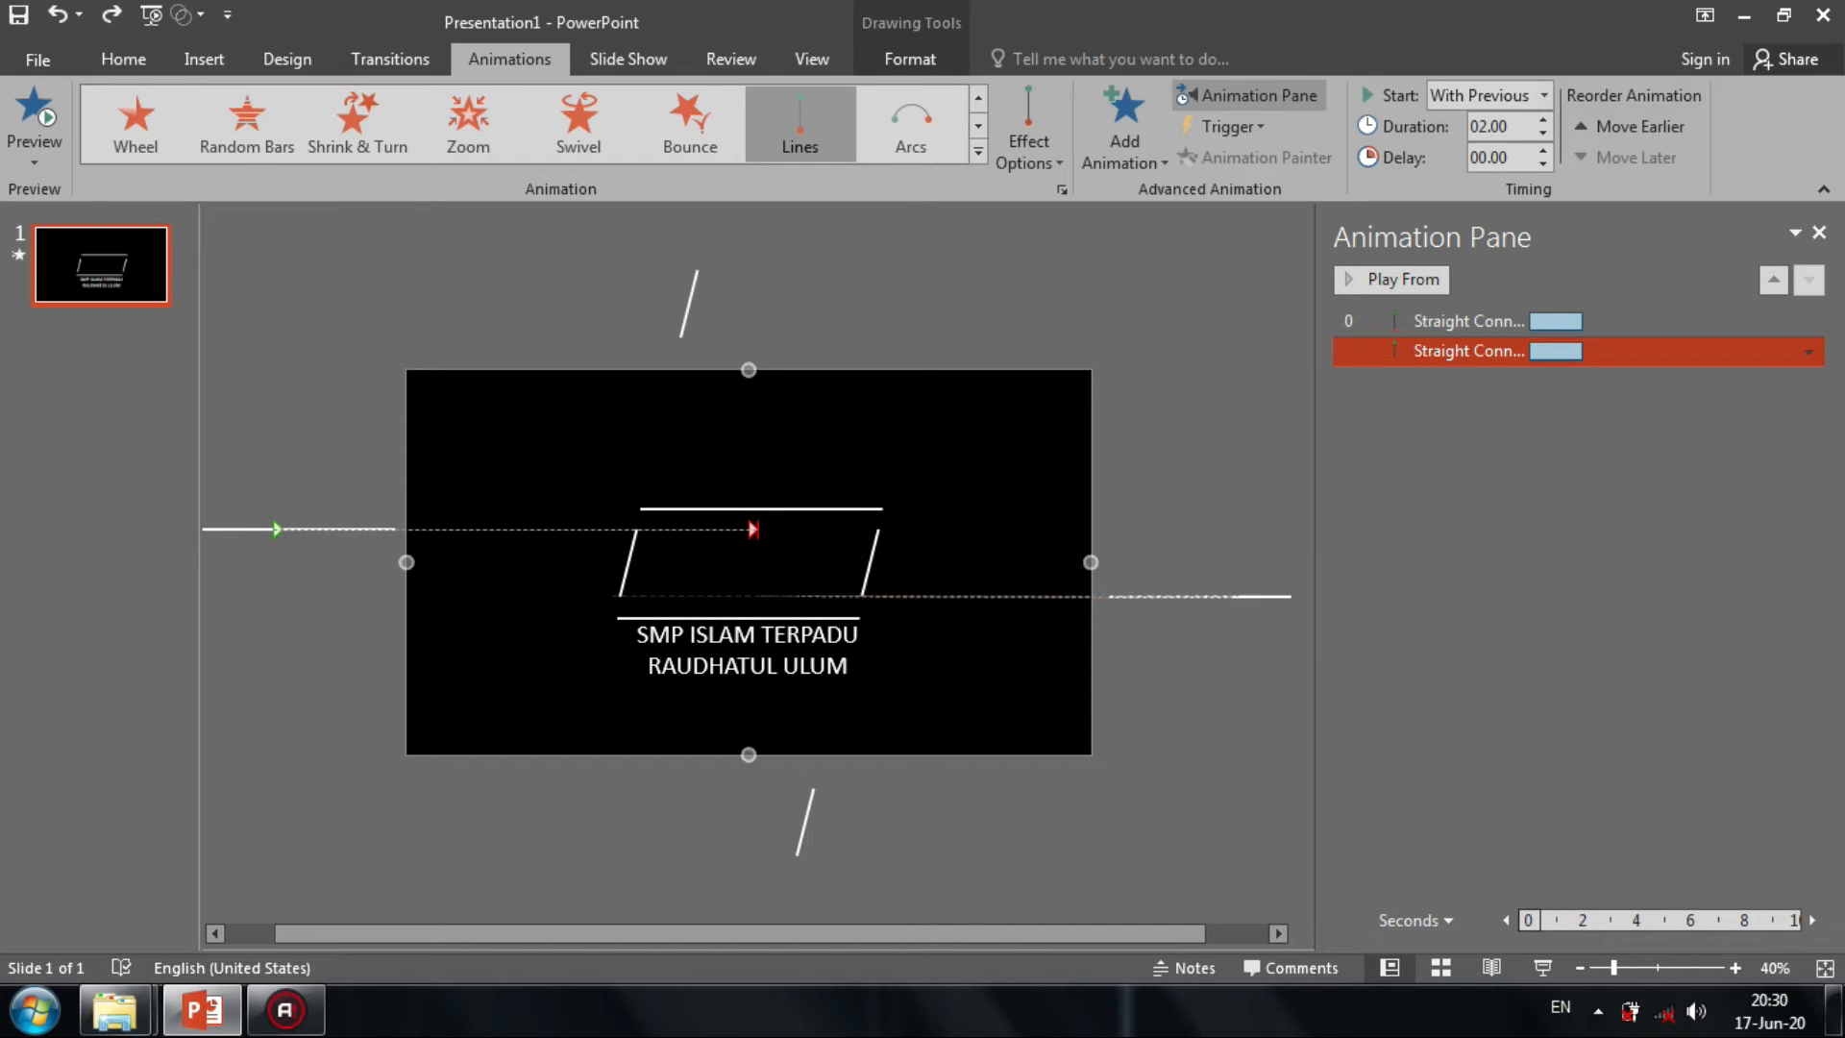
pyautogui.moveTo(616, 596); pyautogui.dragTo(750, 595)
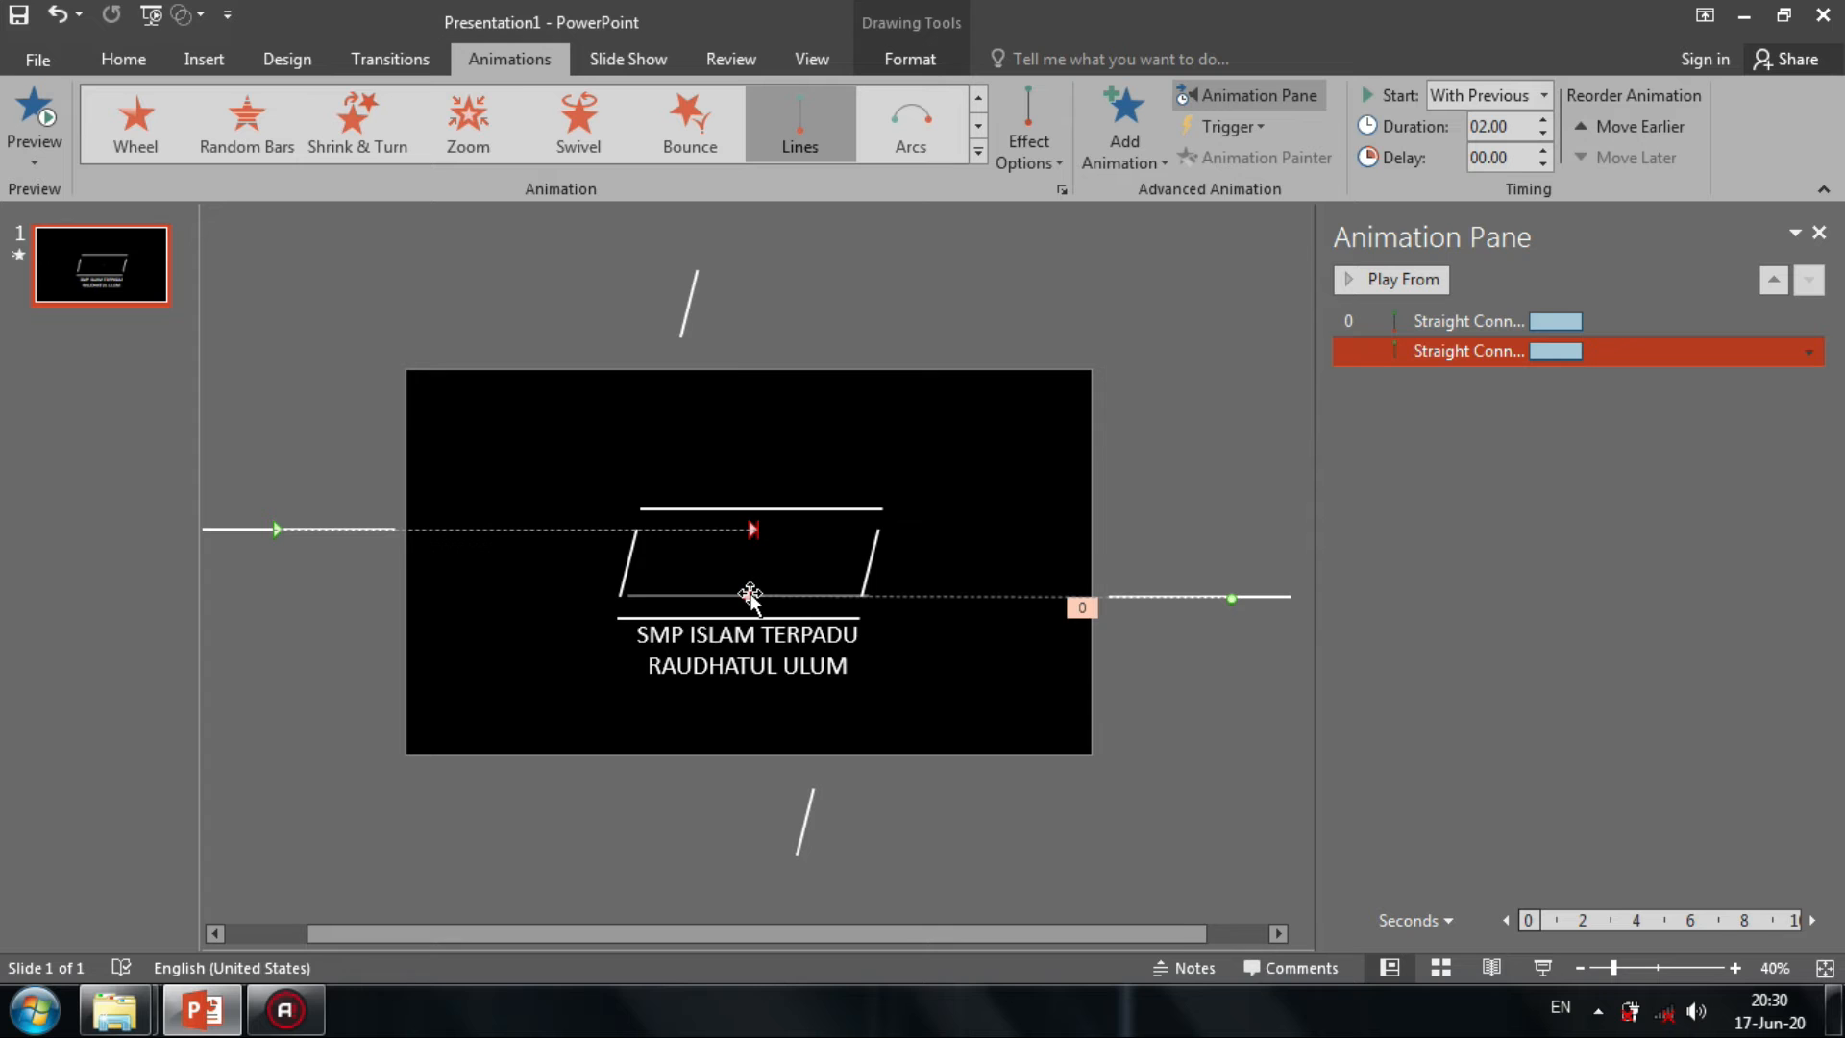
pyautogui.click(678, 558)
pyautogui.click(1179, 476)
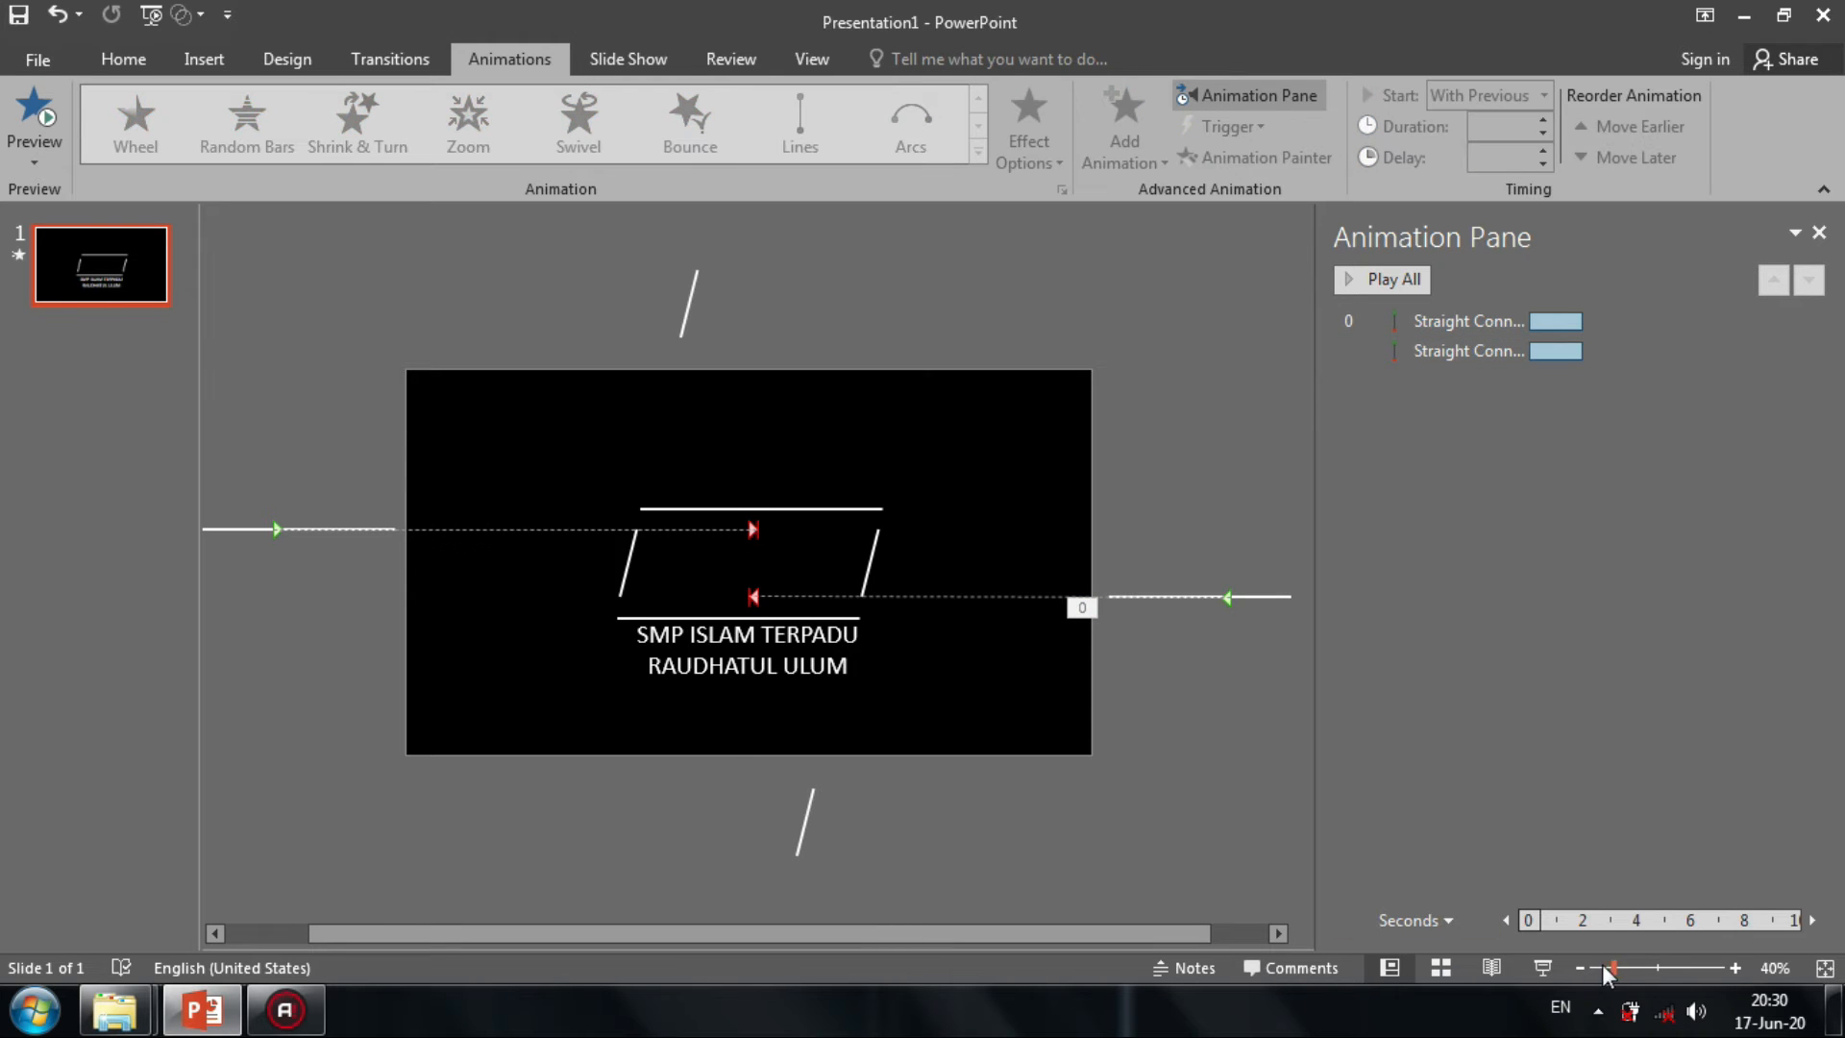
# Fine-tune the right line's path end so the line meets the frame's bottom corners, and preview the animation.
pyautogui.click(1736, 968)
pyautogui.click(1736, 968)
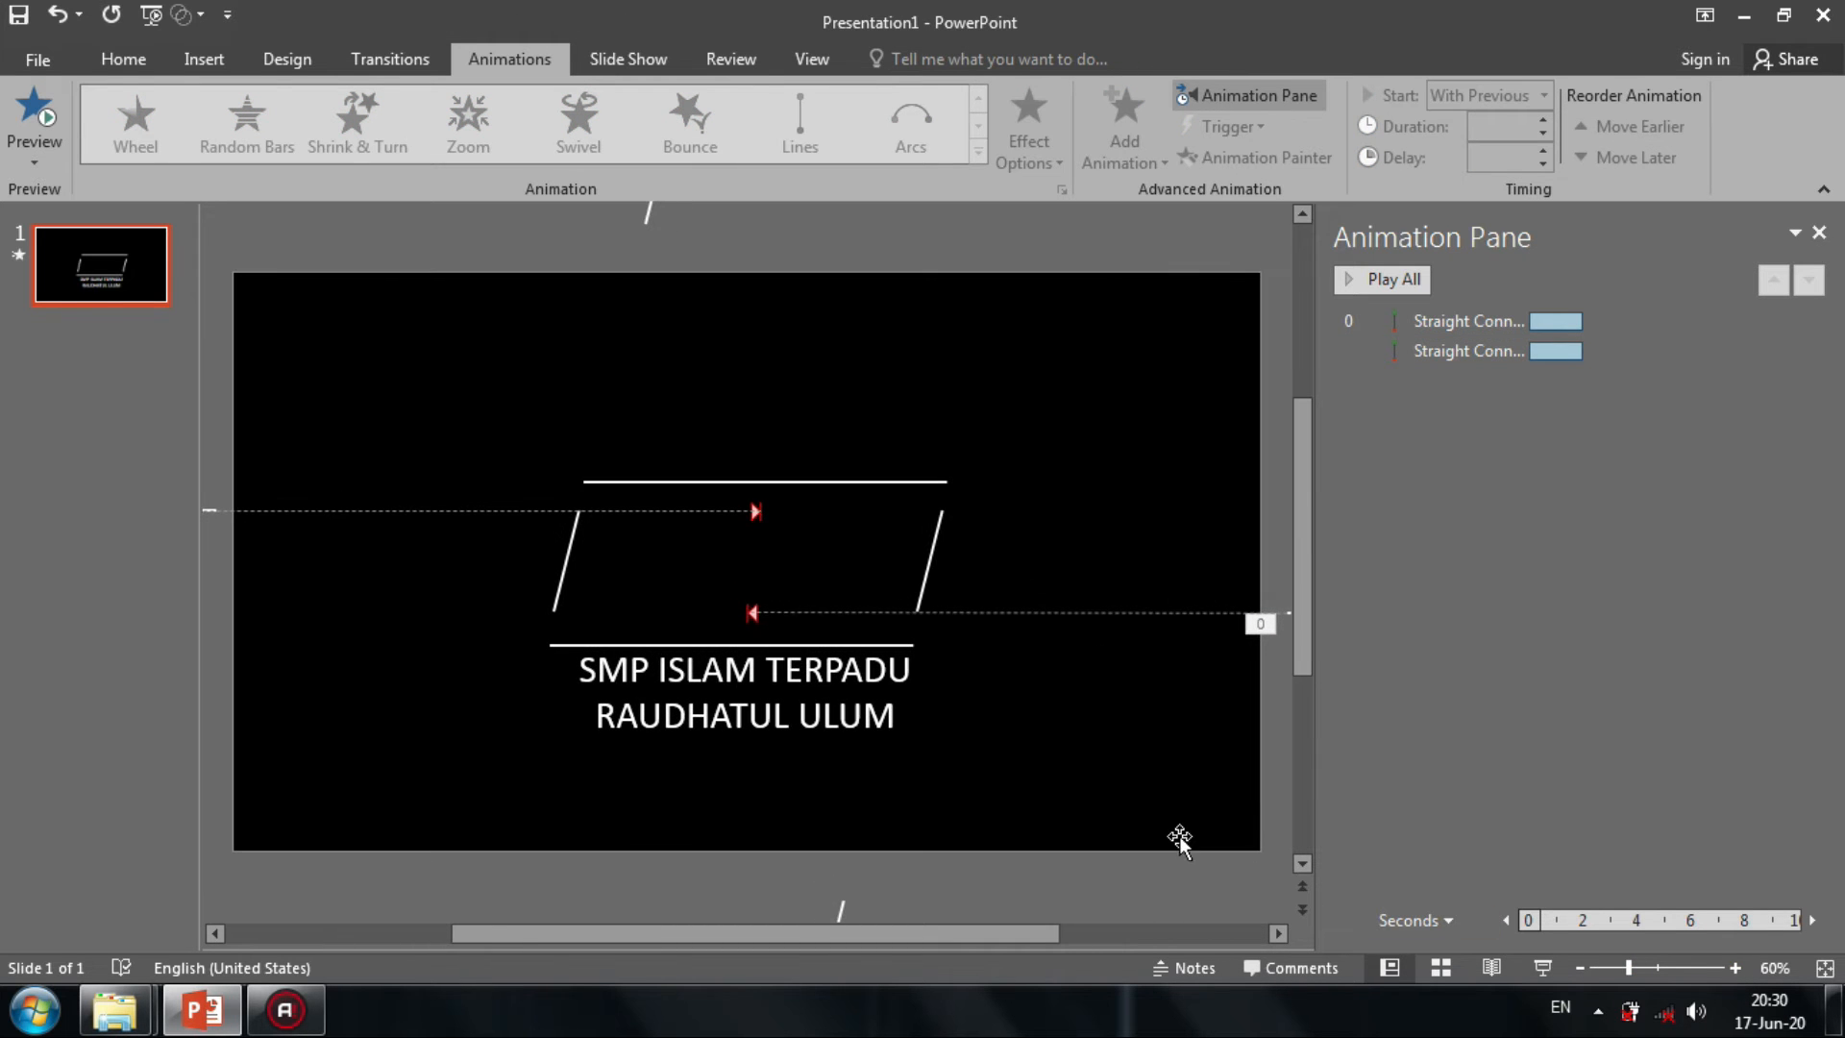
pyautogui.click(1736, 967)
pyautogui.click(1735, 968)
pyautogui.click(751, 630)
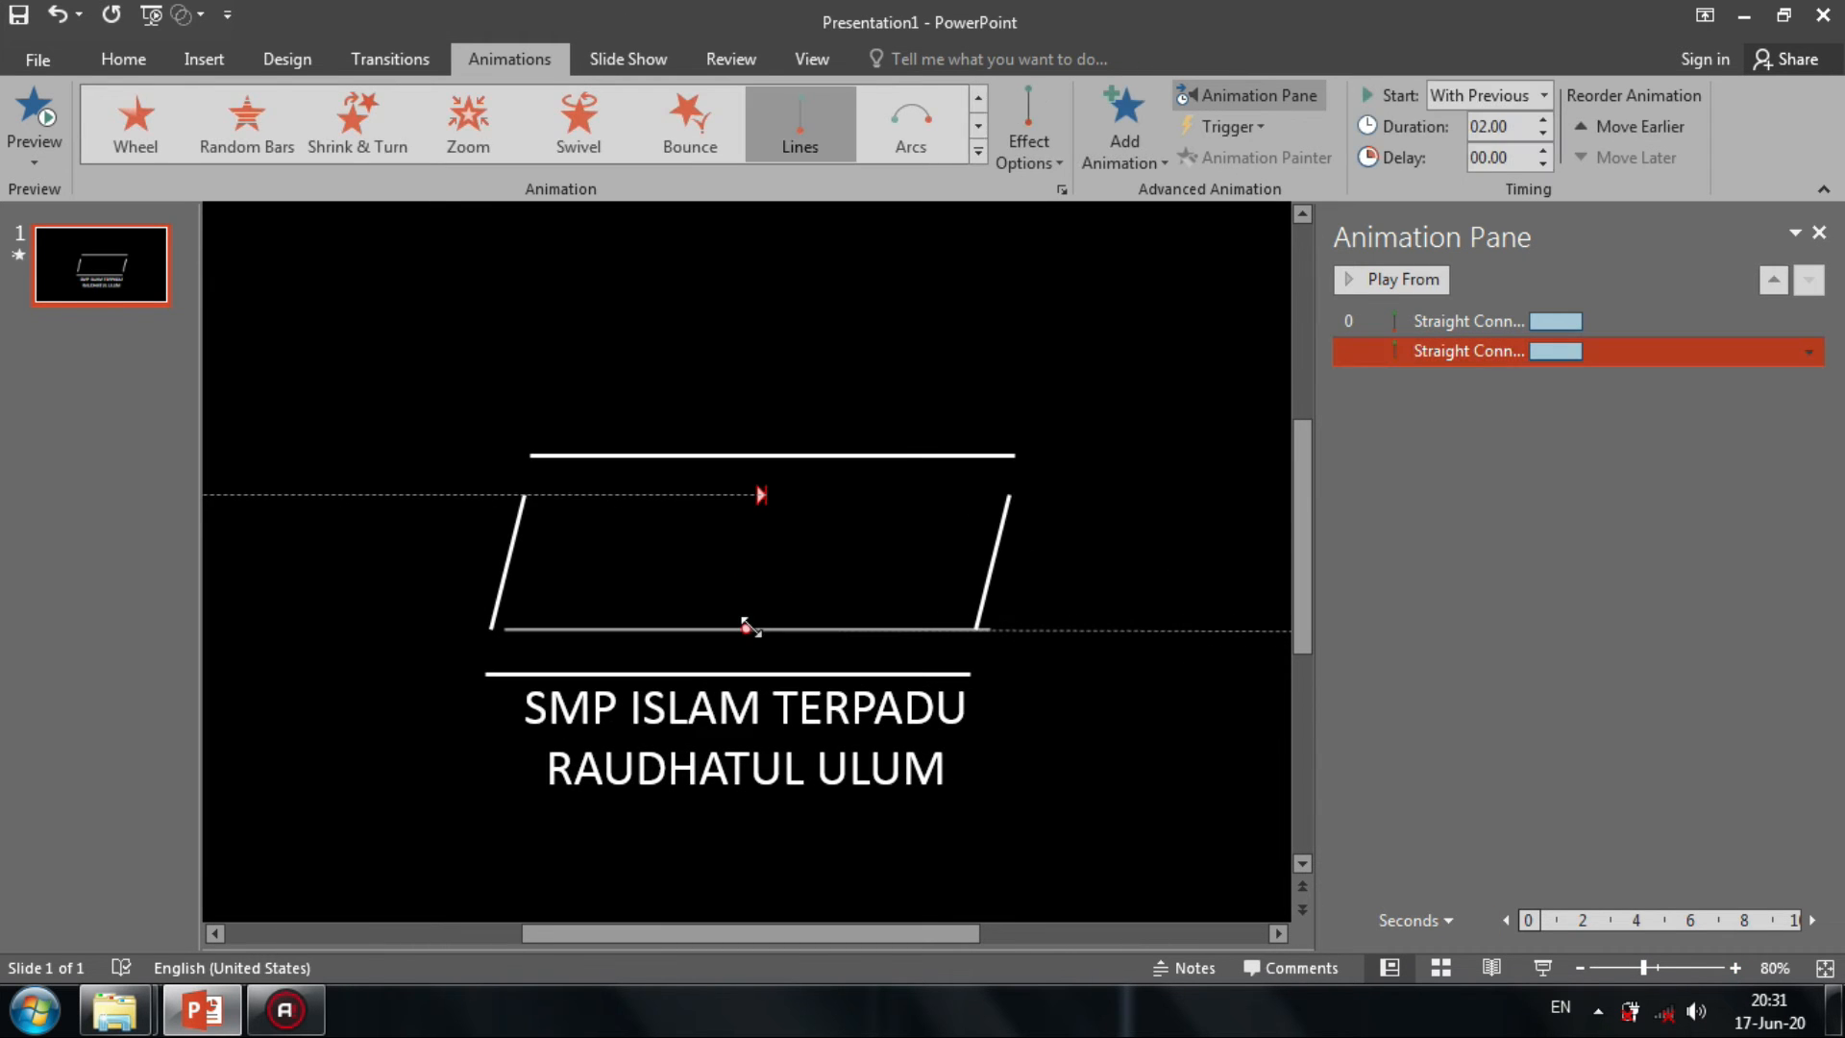
pyautogui.moveTo(750, 630); pyautogui.dragTo(476, 630)
pyautogui.moveTo(735, 653); pyautogui.dragTo(742, 628)
pyautogui.click(712, 630)
pyautogui.click(1405, 279)
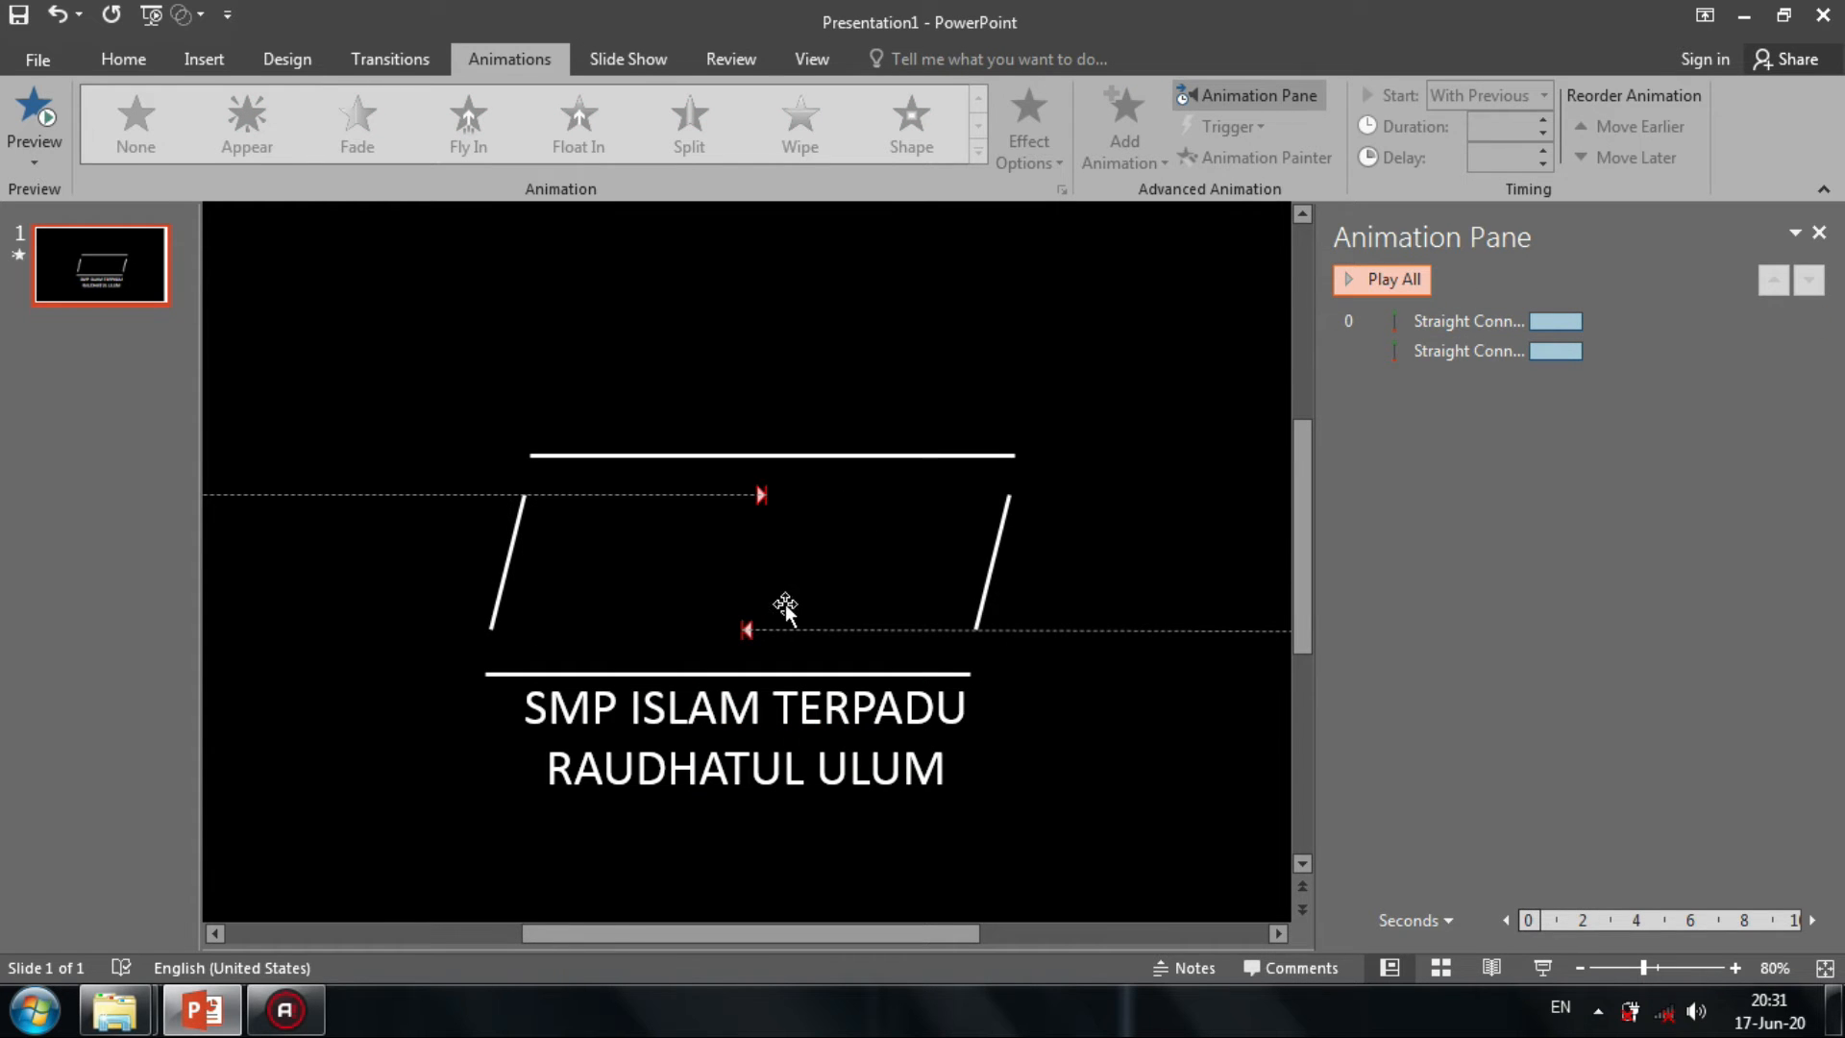
pyautogui.click(749, 631)
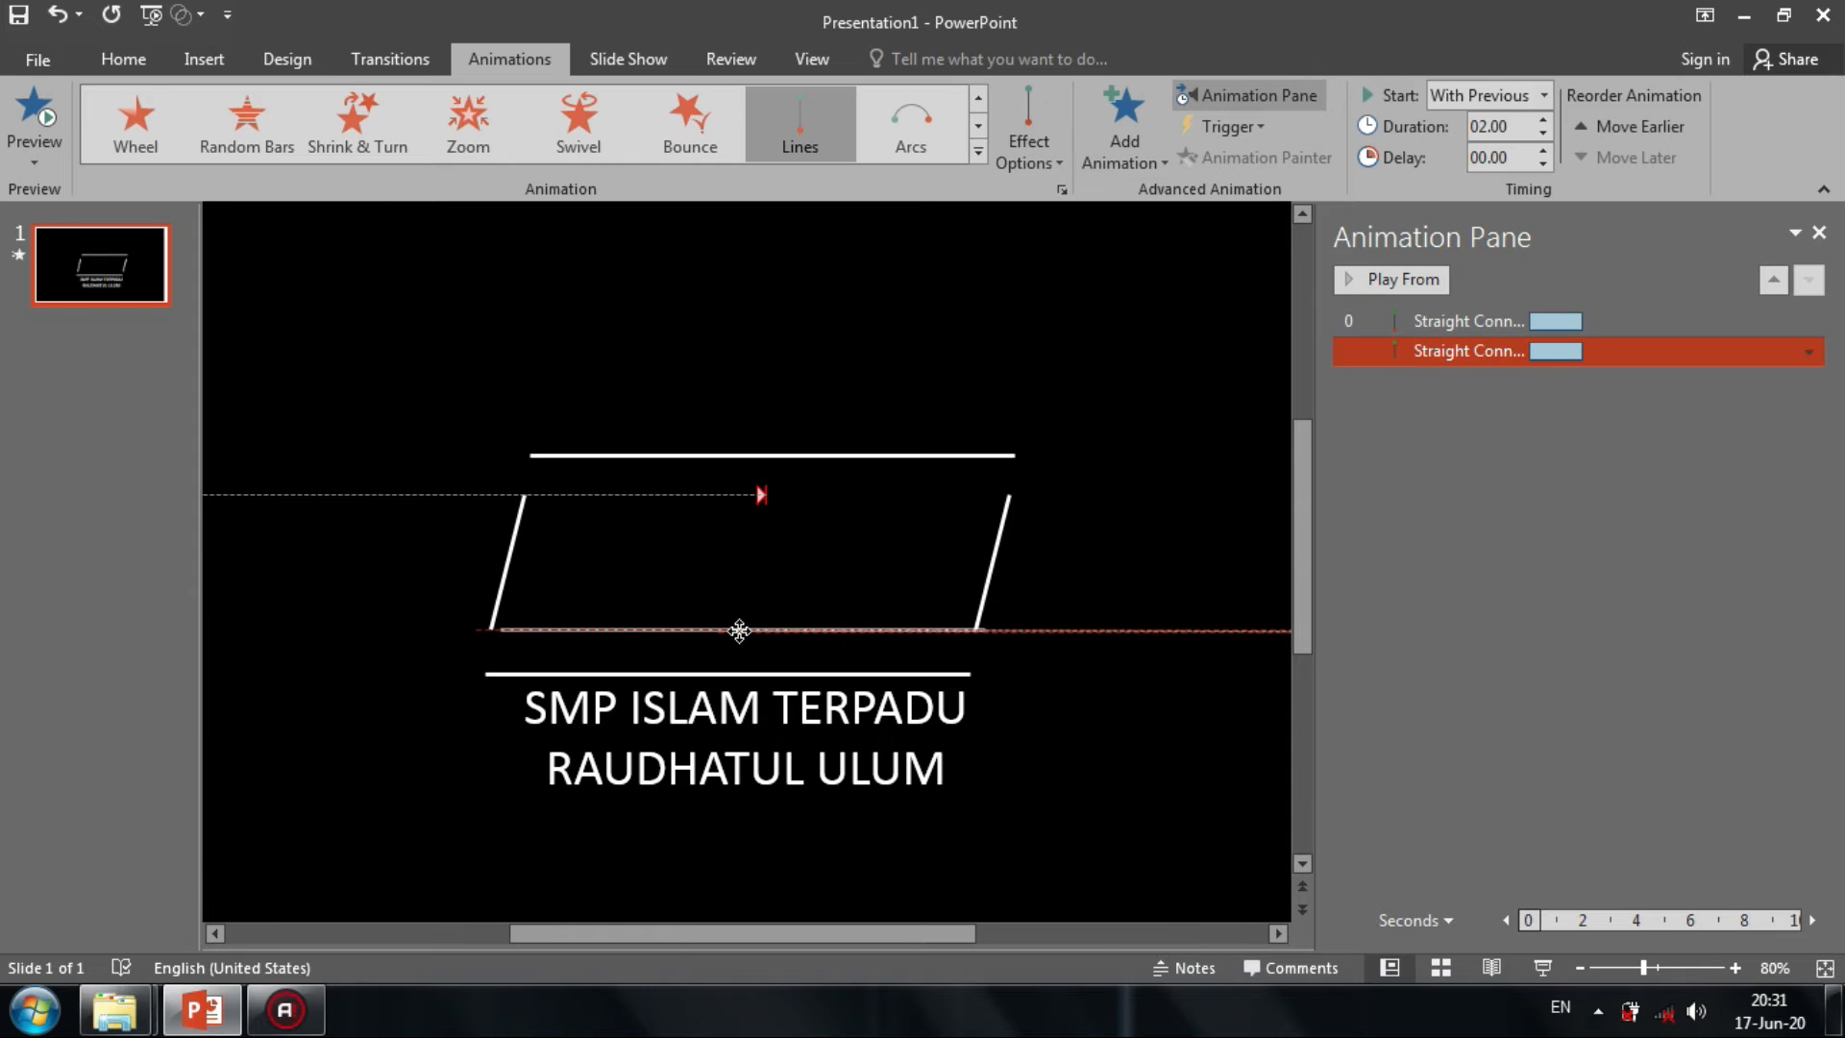
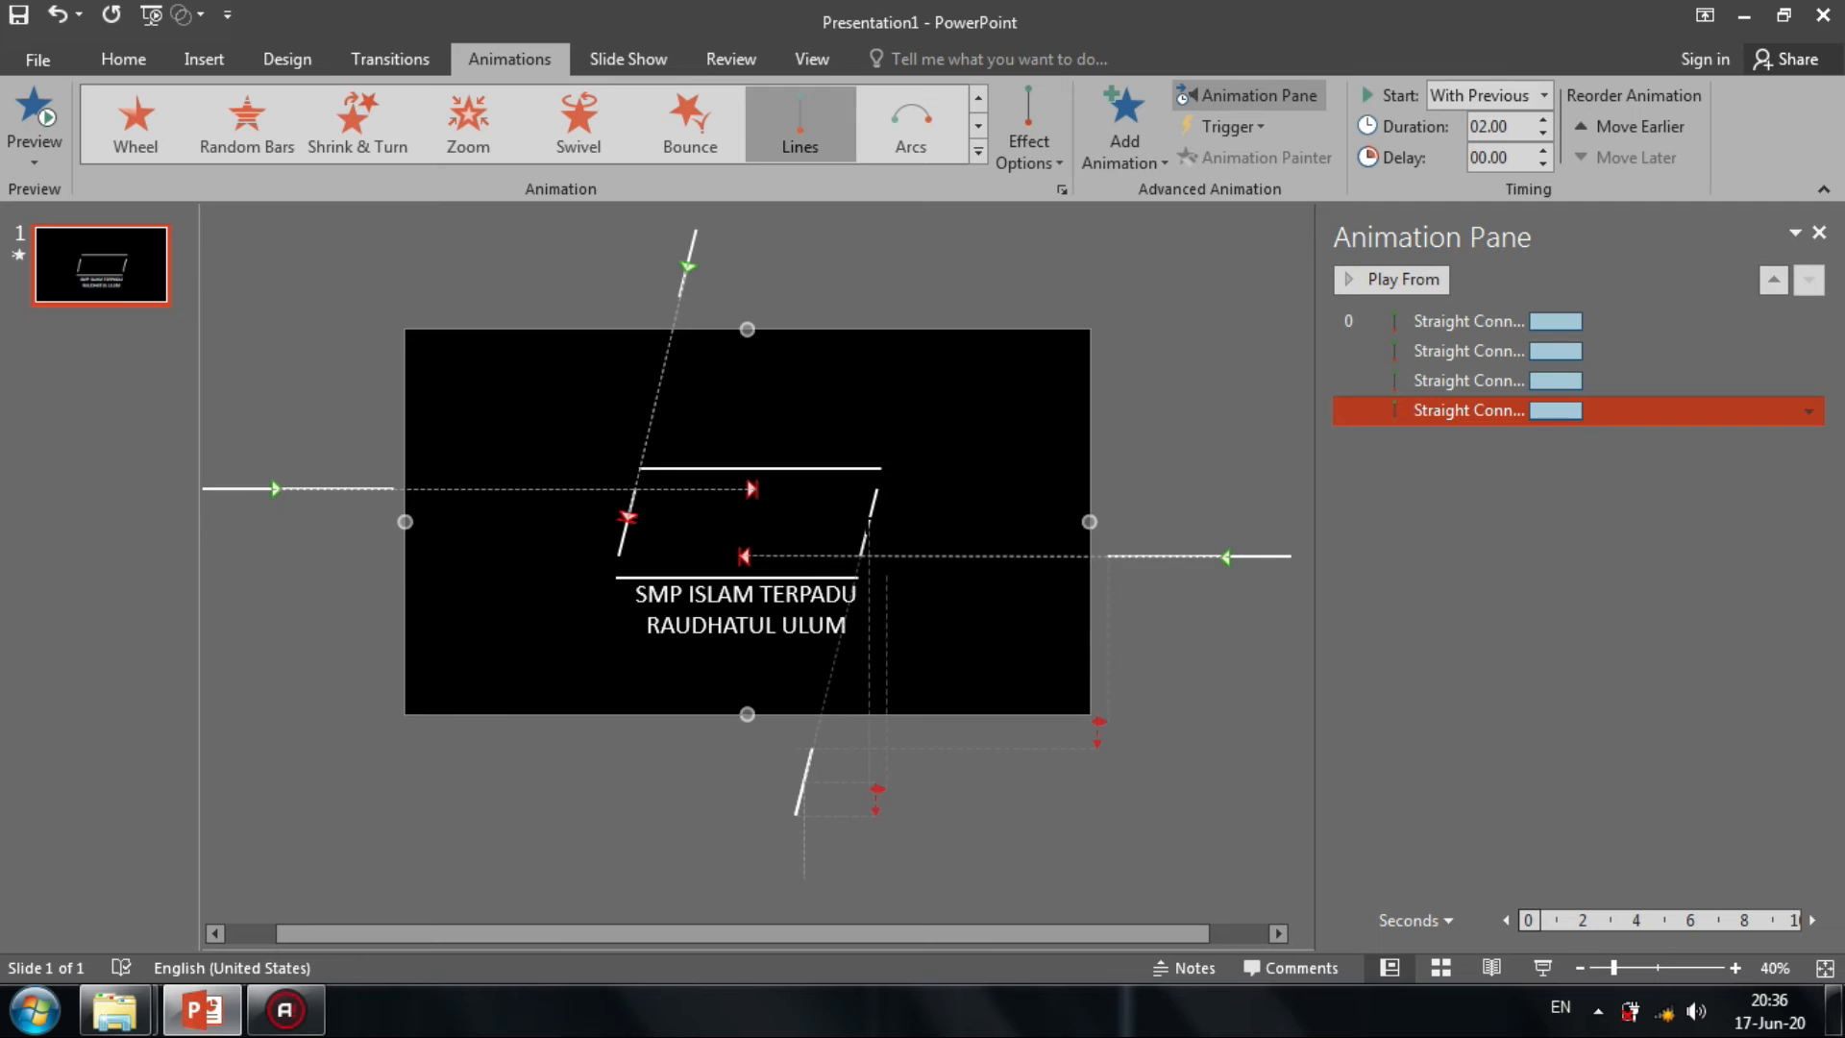
# Finish the motion path of the slanted line below the slide on the frame's right slanted side.
pyautogui.click(1076, 578)
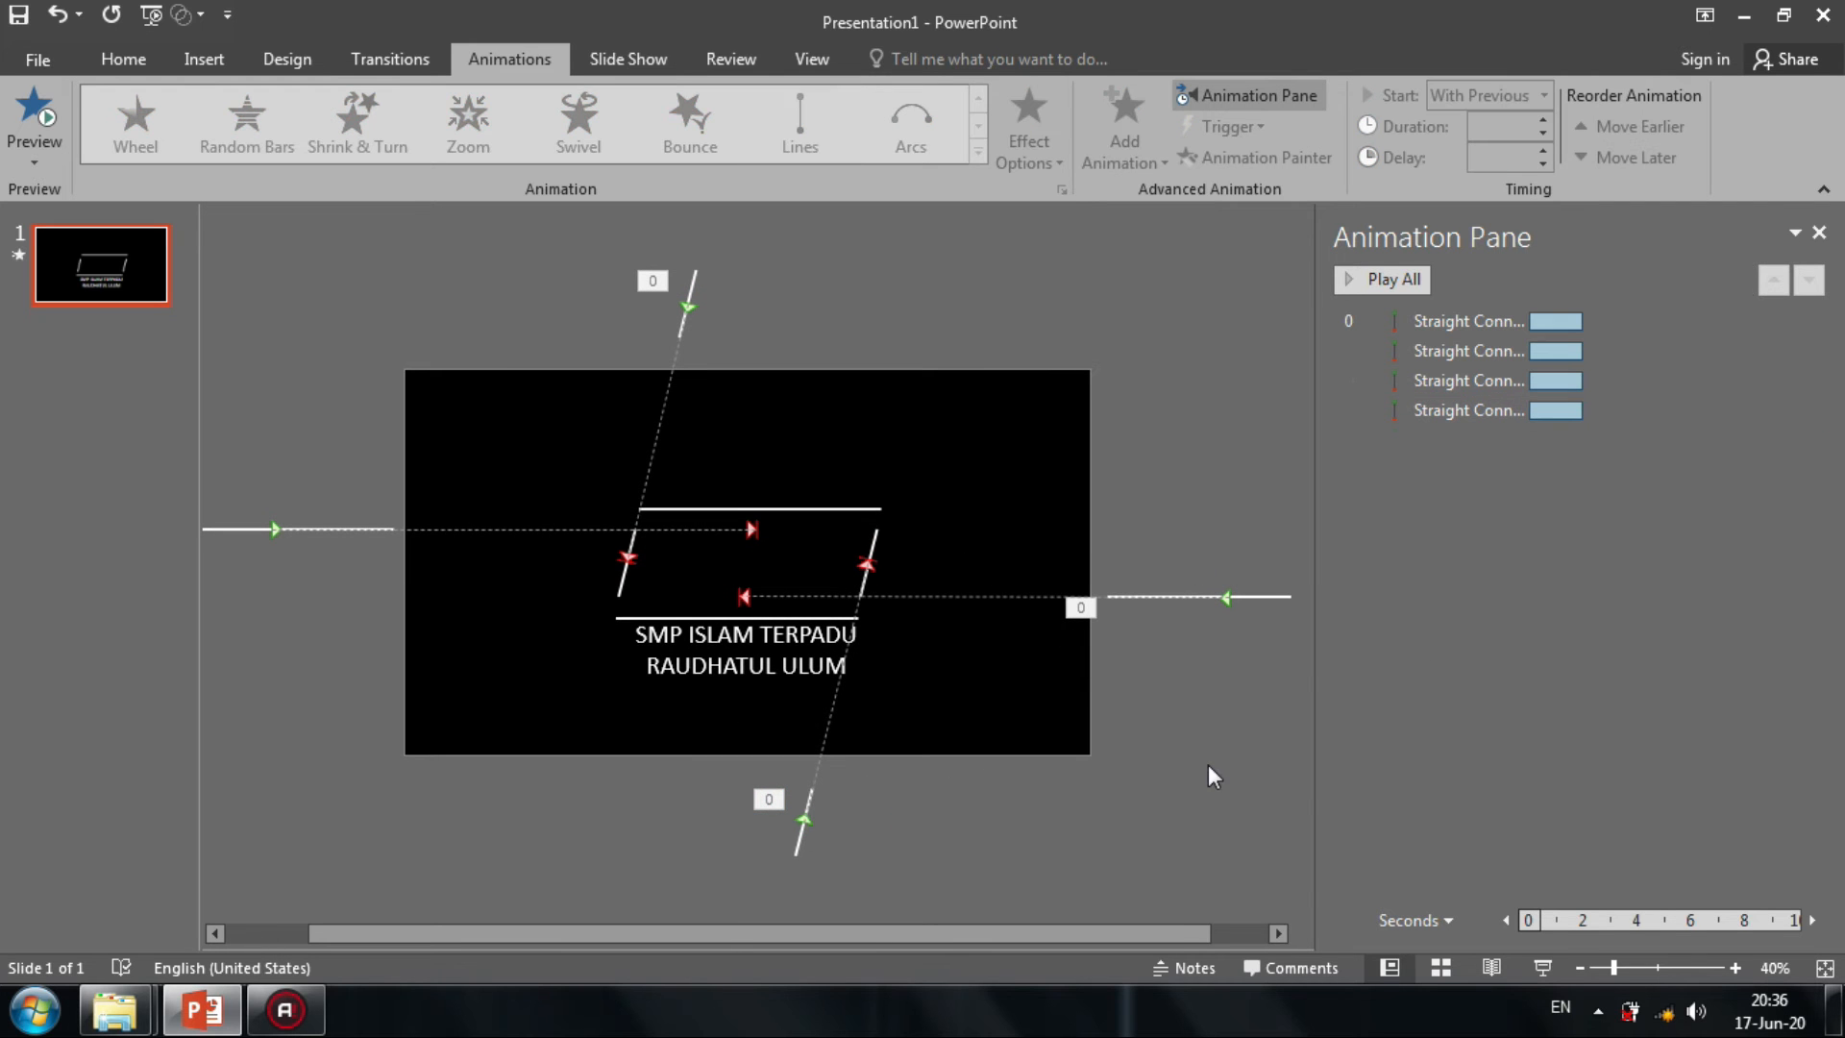
# Preview all animations and adjust the lower slanted line's motion path end on the frame's right slanted side.
pyautogui.click(1734, 967)
pyautogui.click(1734, 967)
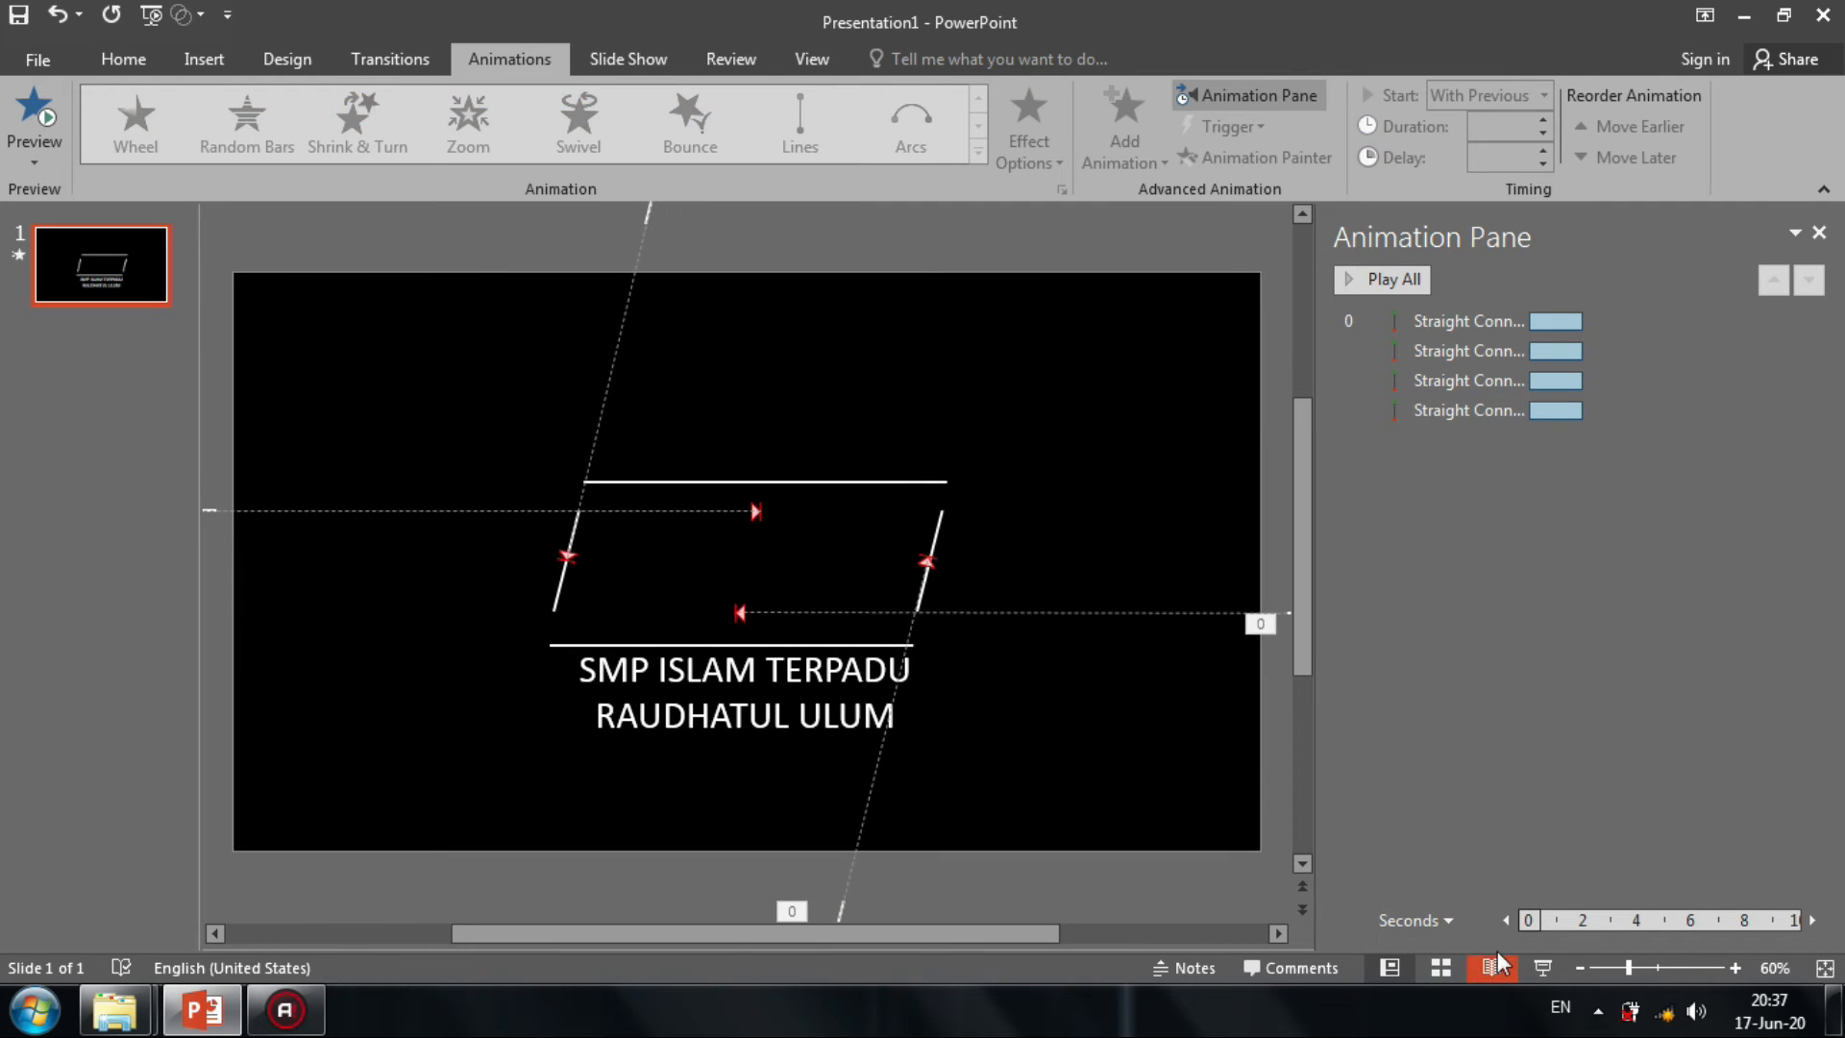
pyautogui.click(1406, 278)
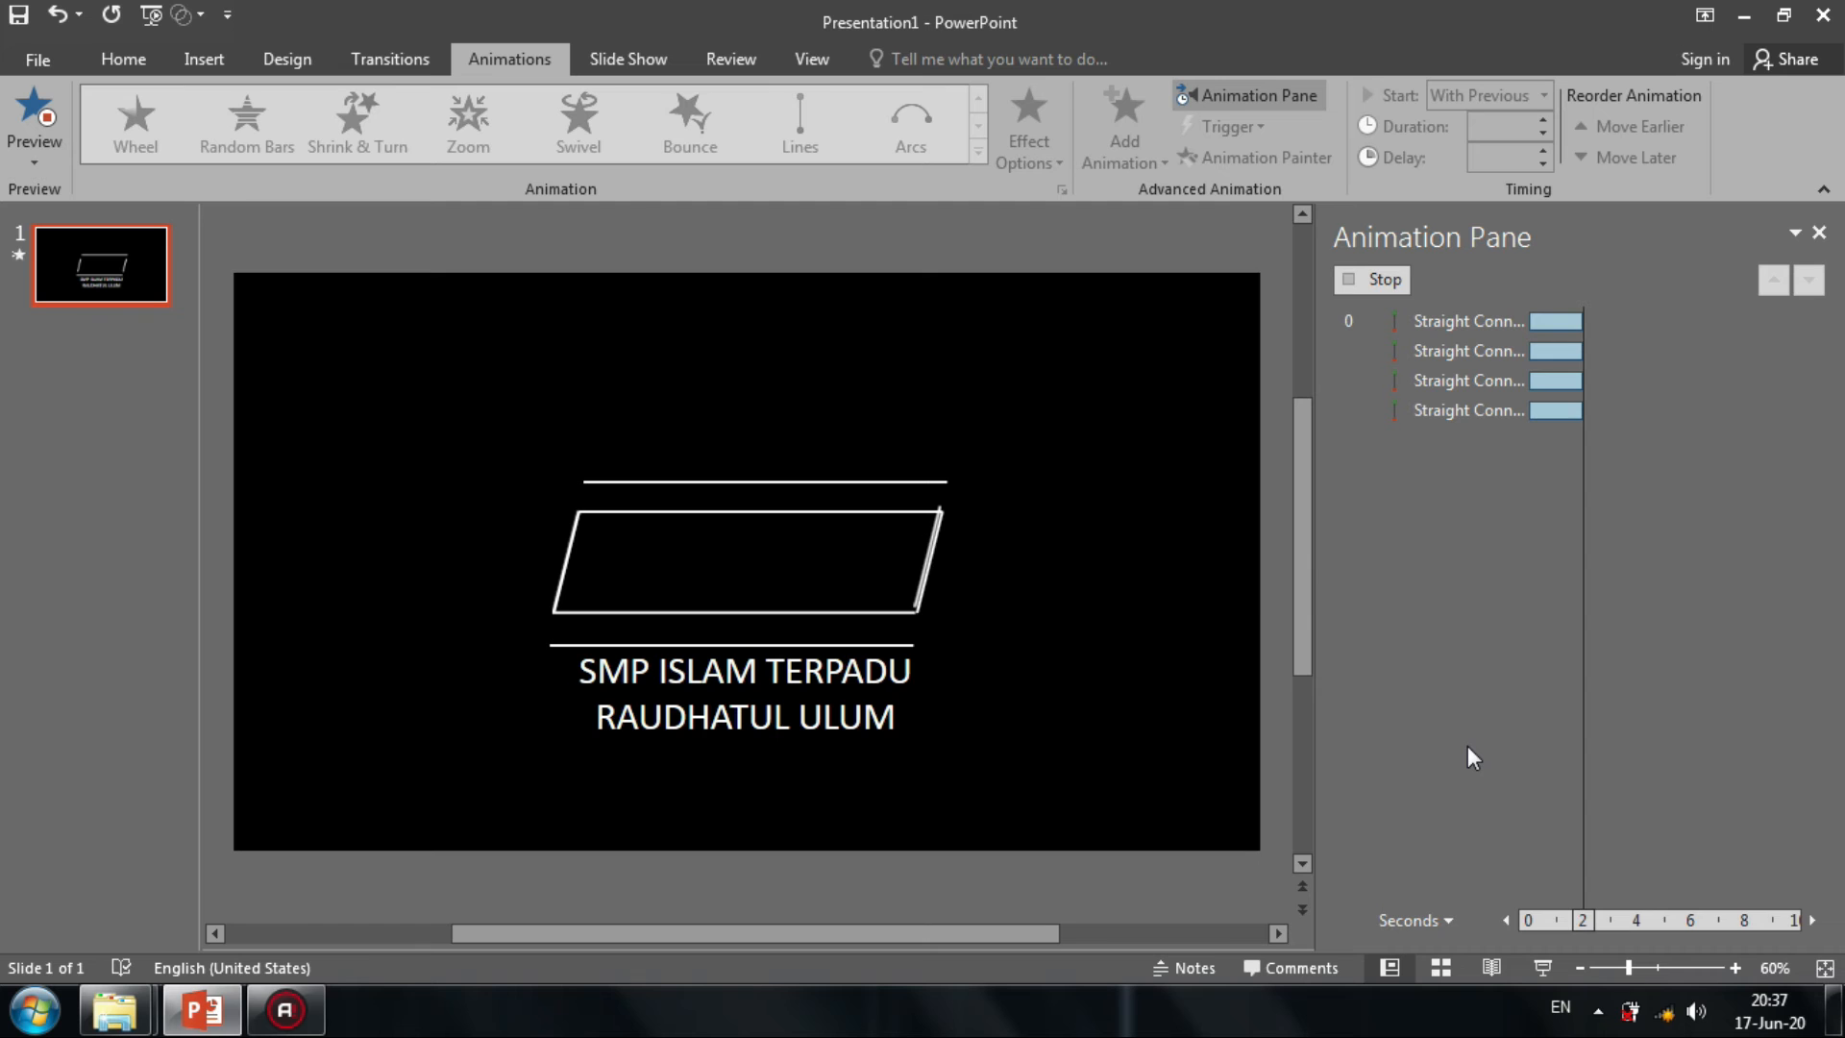
pyautogui.click(1736, 968)
pyautogui.click(1736, 968)
pyautogui.click(1736, 968)
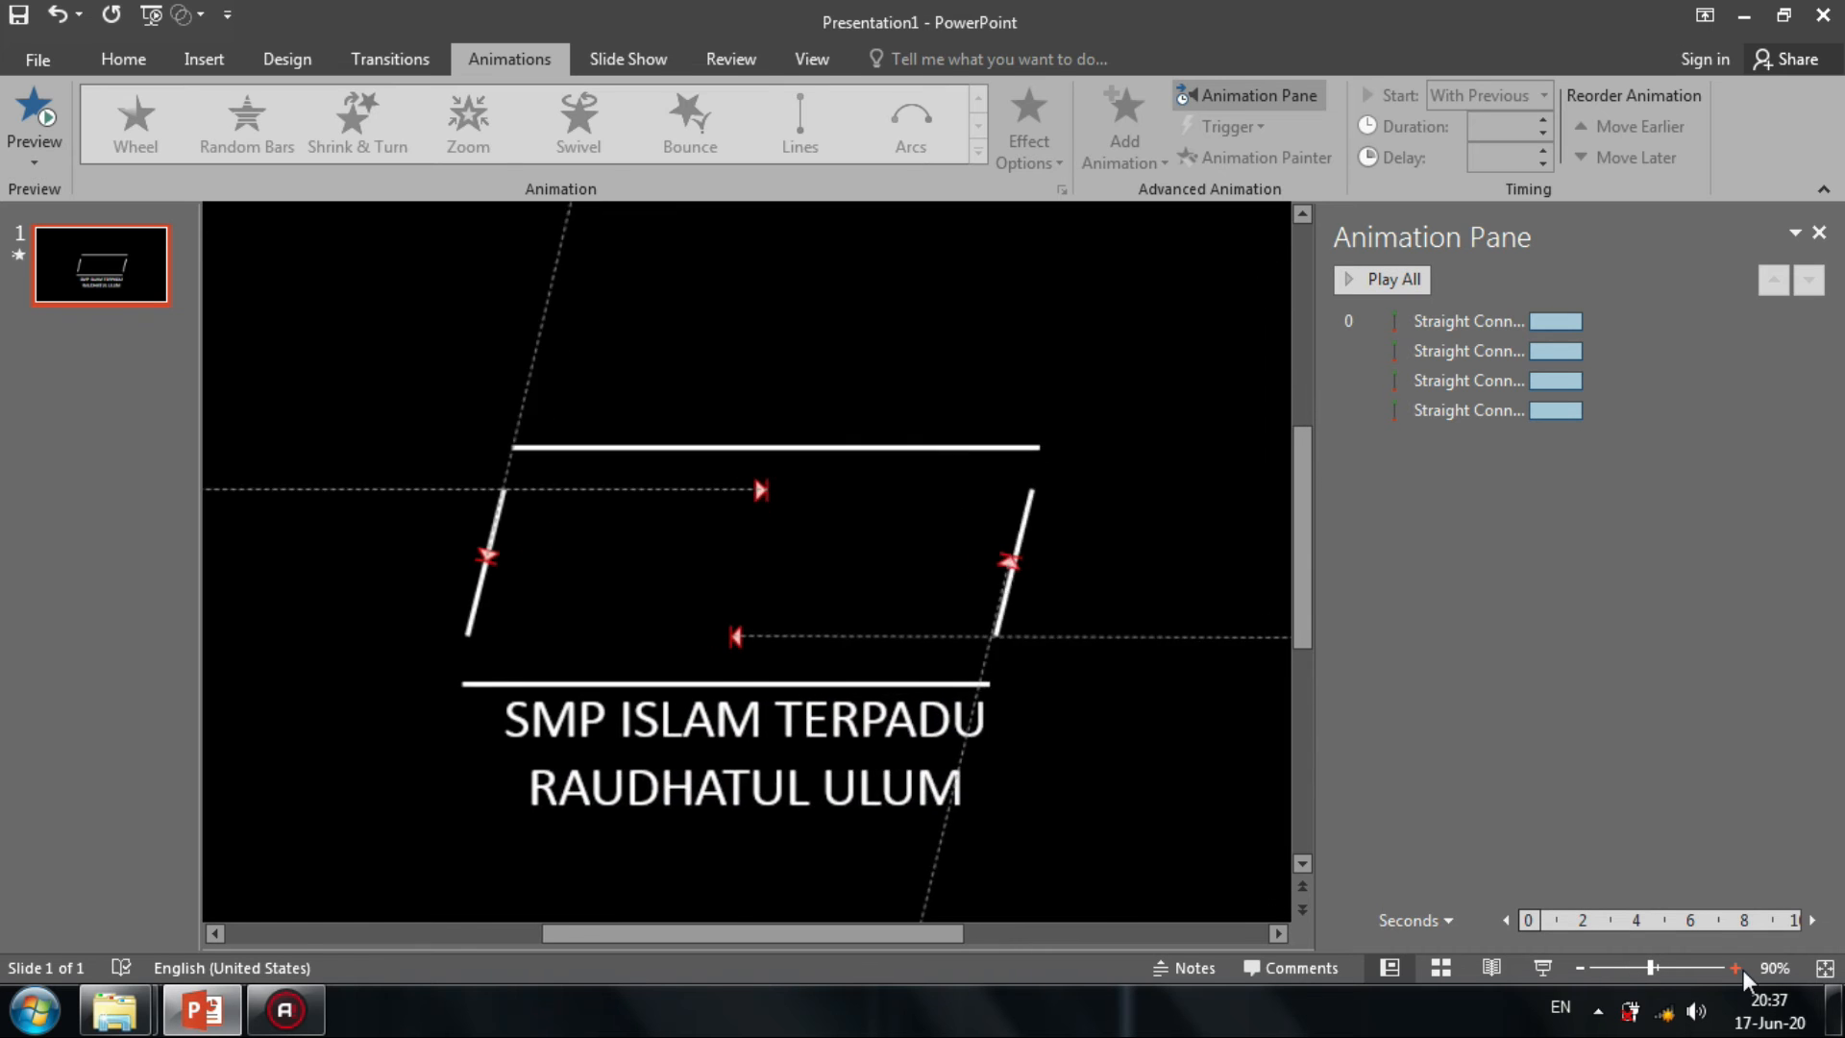
pyautogui.click(1737, 967)
pyautogui.click(1736, 968)
pyautogui.moveTo(1085, 555)
pyautogui.mouseDown()
pyautogui.moveTo(1104, 571)
pyautogui.moveTo(1082, 574)
pyautogui.mouseUp()
pyautogui.click(1465, 690)
pyautogui.click(1084, 564)
pyautogui.moveTo(1081, 553)
pyautogui.mouseDown()
pyautogui.moveTo(1131, 558)
pyautogui.moveTo(1103, 556)
pyautogui.mouseUp()
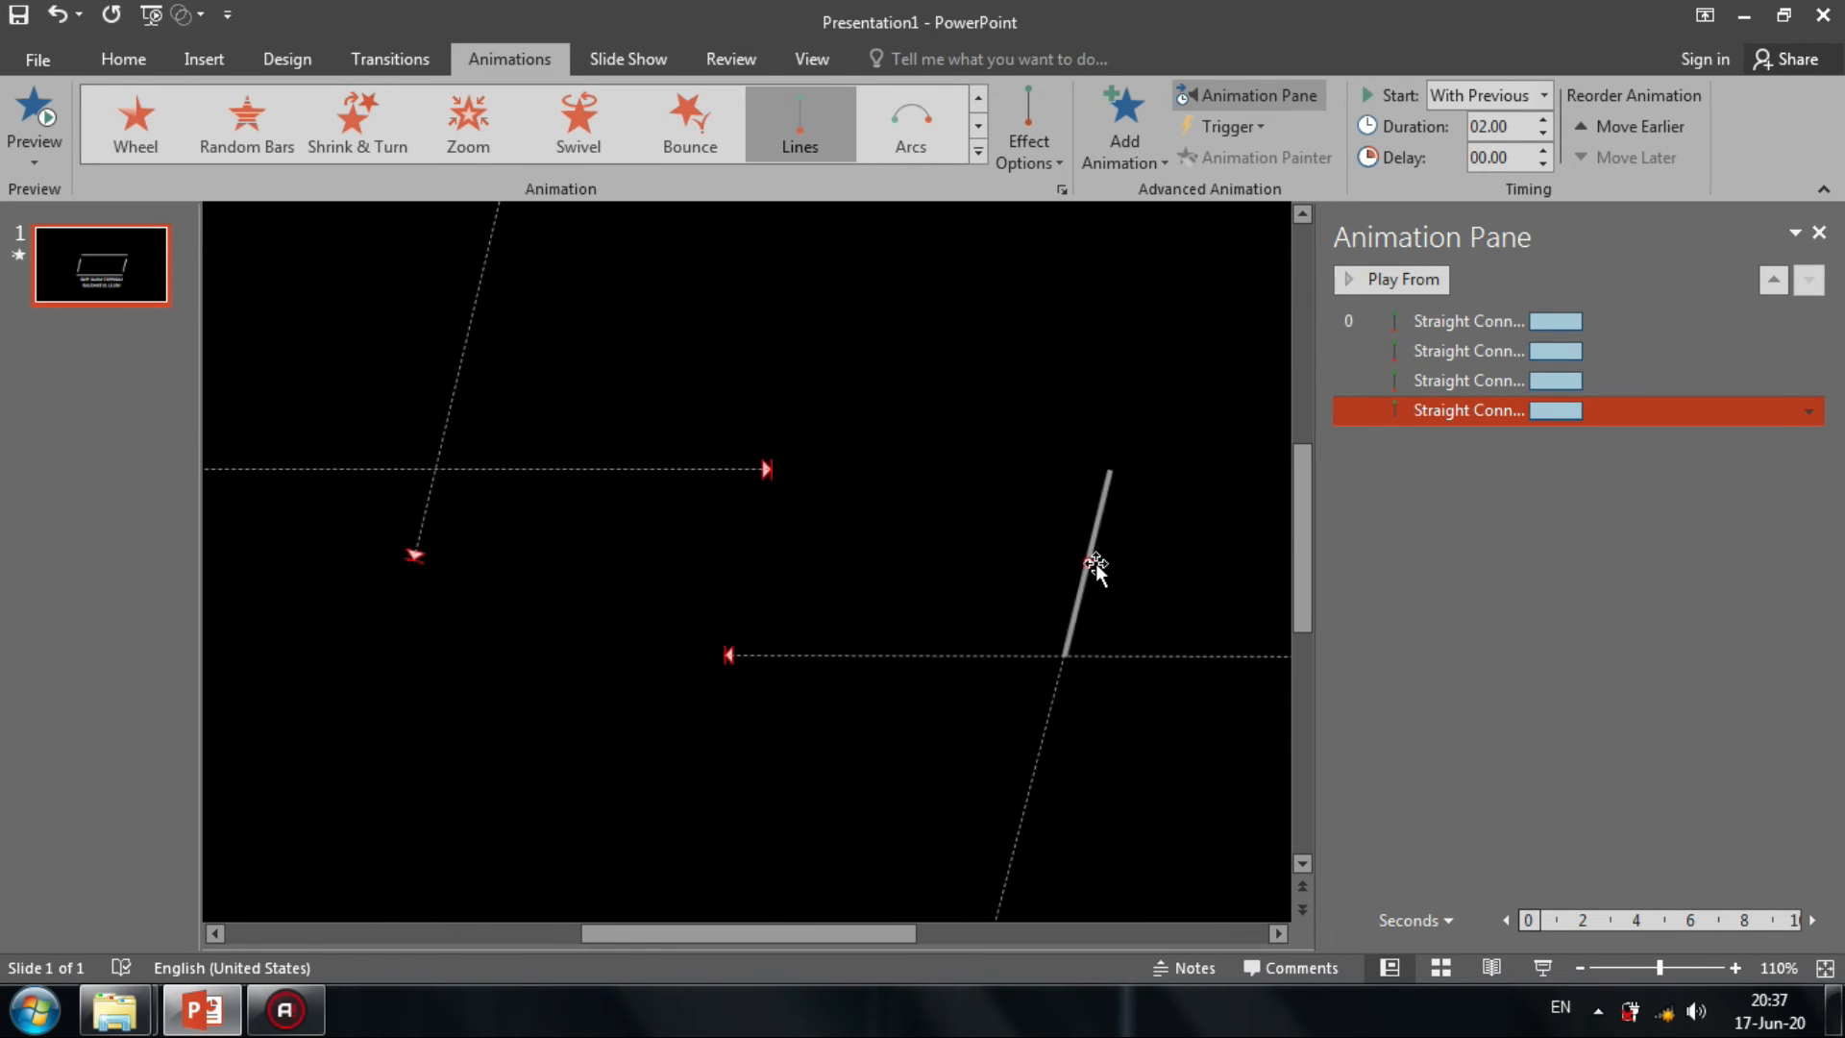
pyautogui.click(1095, 564)
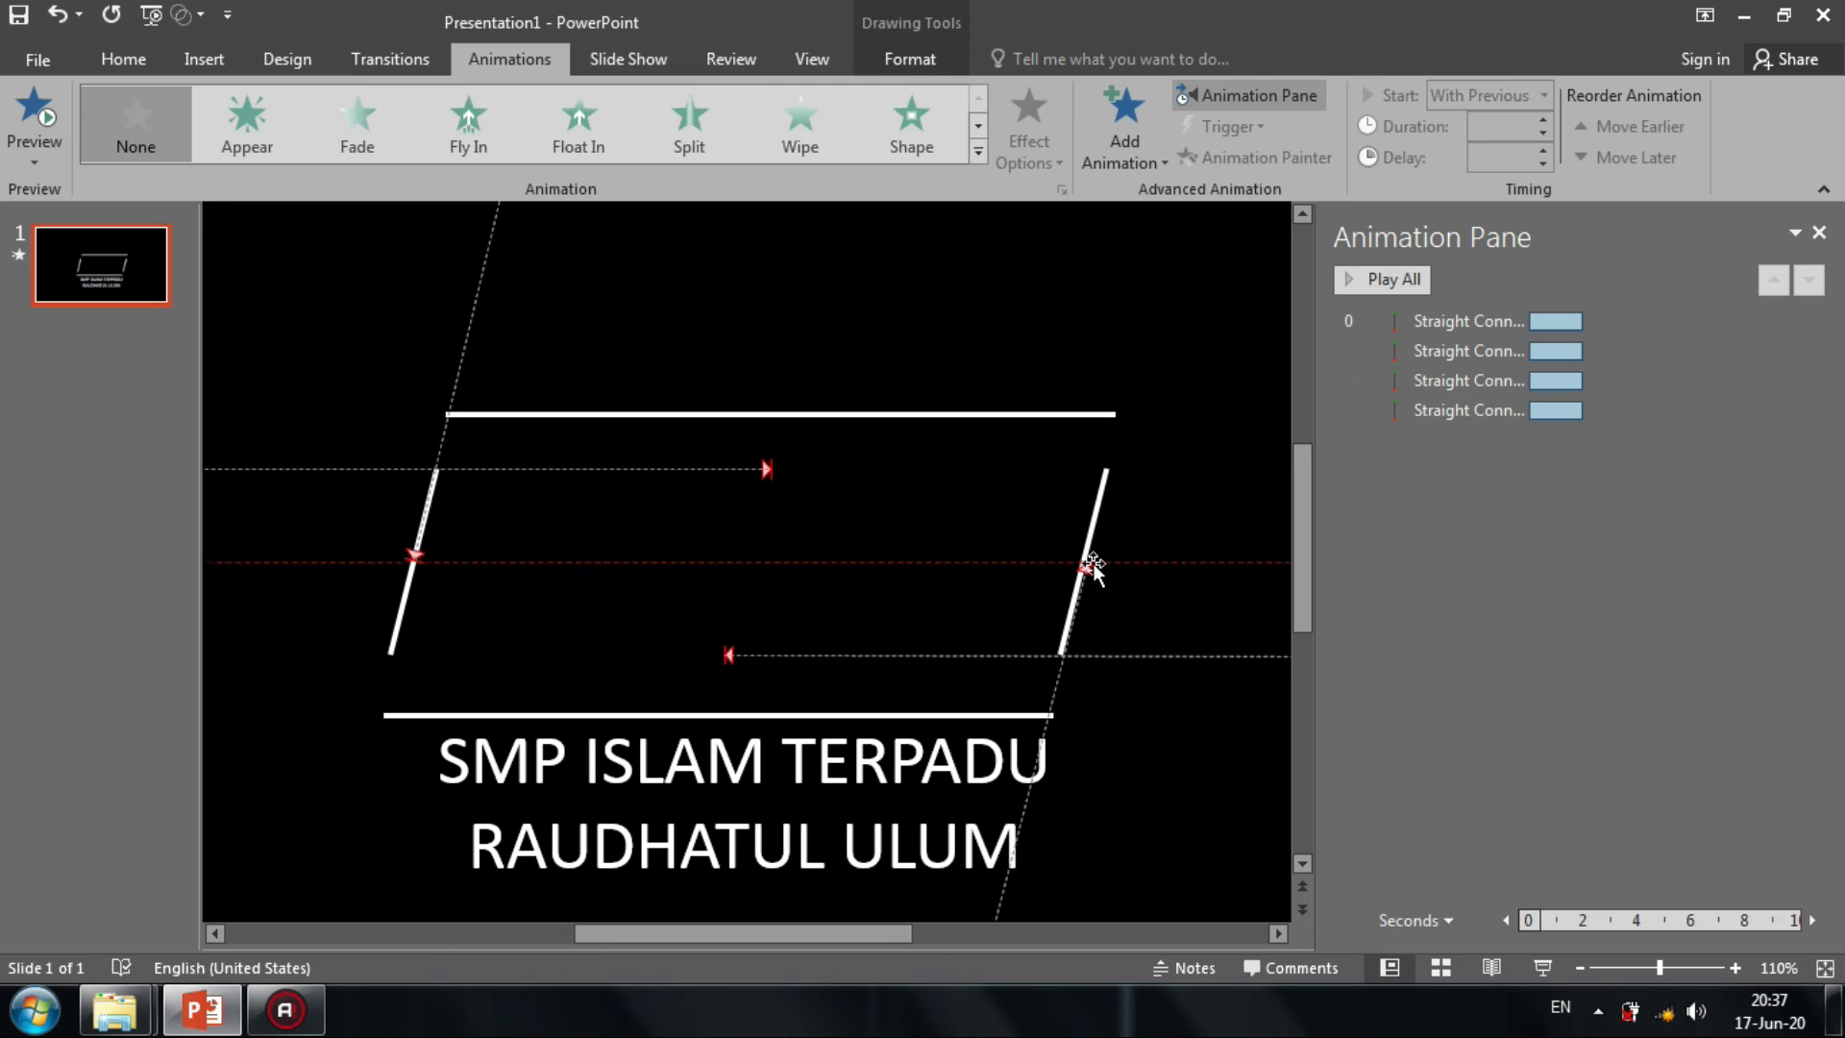
# Fine-tune the lower slanted line's path end until it overlaps the right slanted side, and replay all animations.
pyautogui.click(1732, 966)
pyautogui.click(1733, 966)
pyautogui.click(1732, 965)
pyautogui.click(1733, 965)
pyautogui.click(1733, 966)
pyautogui.click(1733, 966)
pyautogui.click(1277, 934)
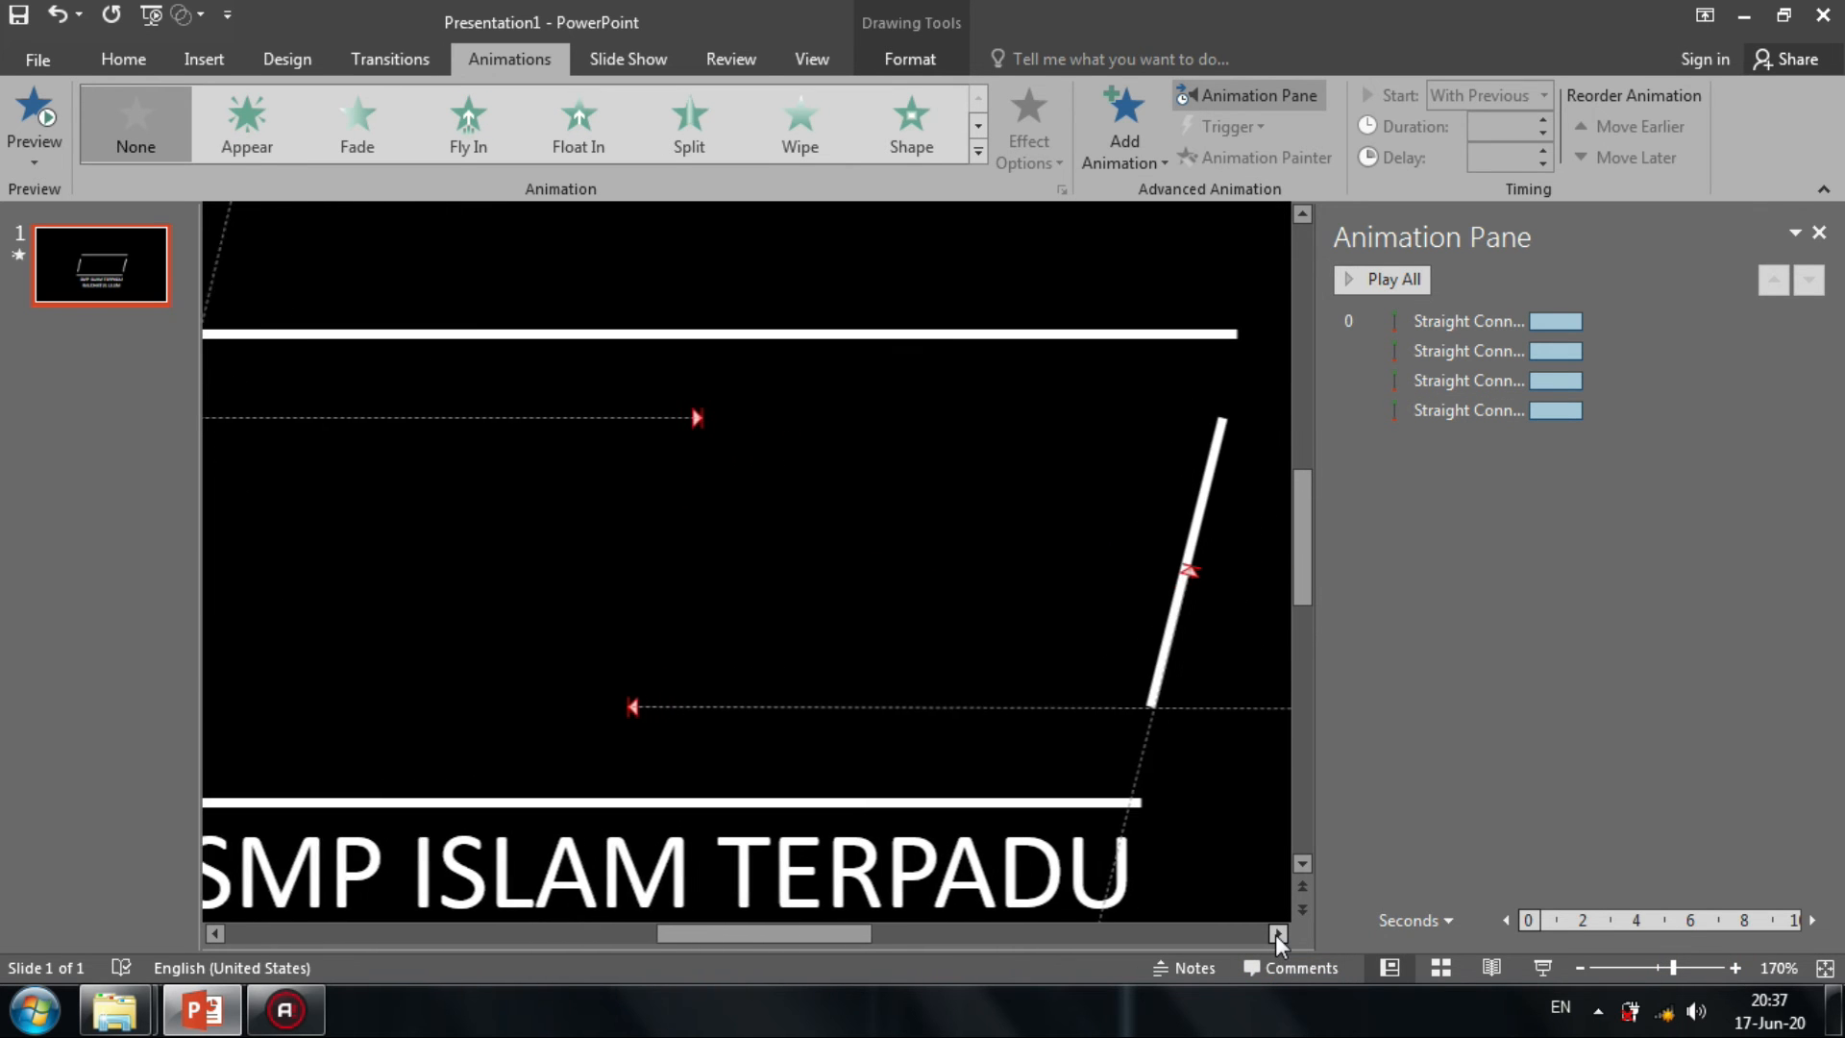
pyautogui.click(1277, 933)
pyautogui.click(974, 569)
pyautogui.moveTo(974, 569); pyautogui.dragTo(1134, 583)
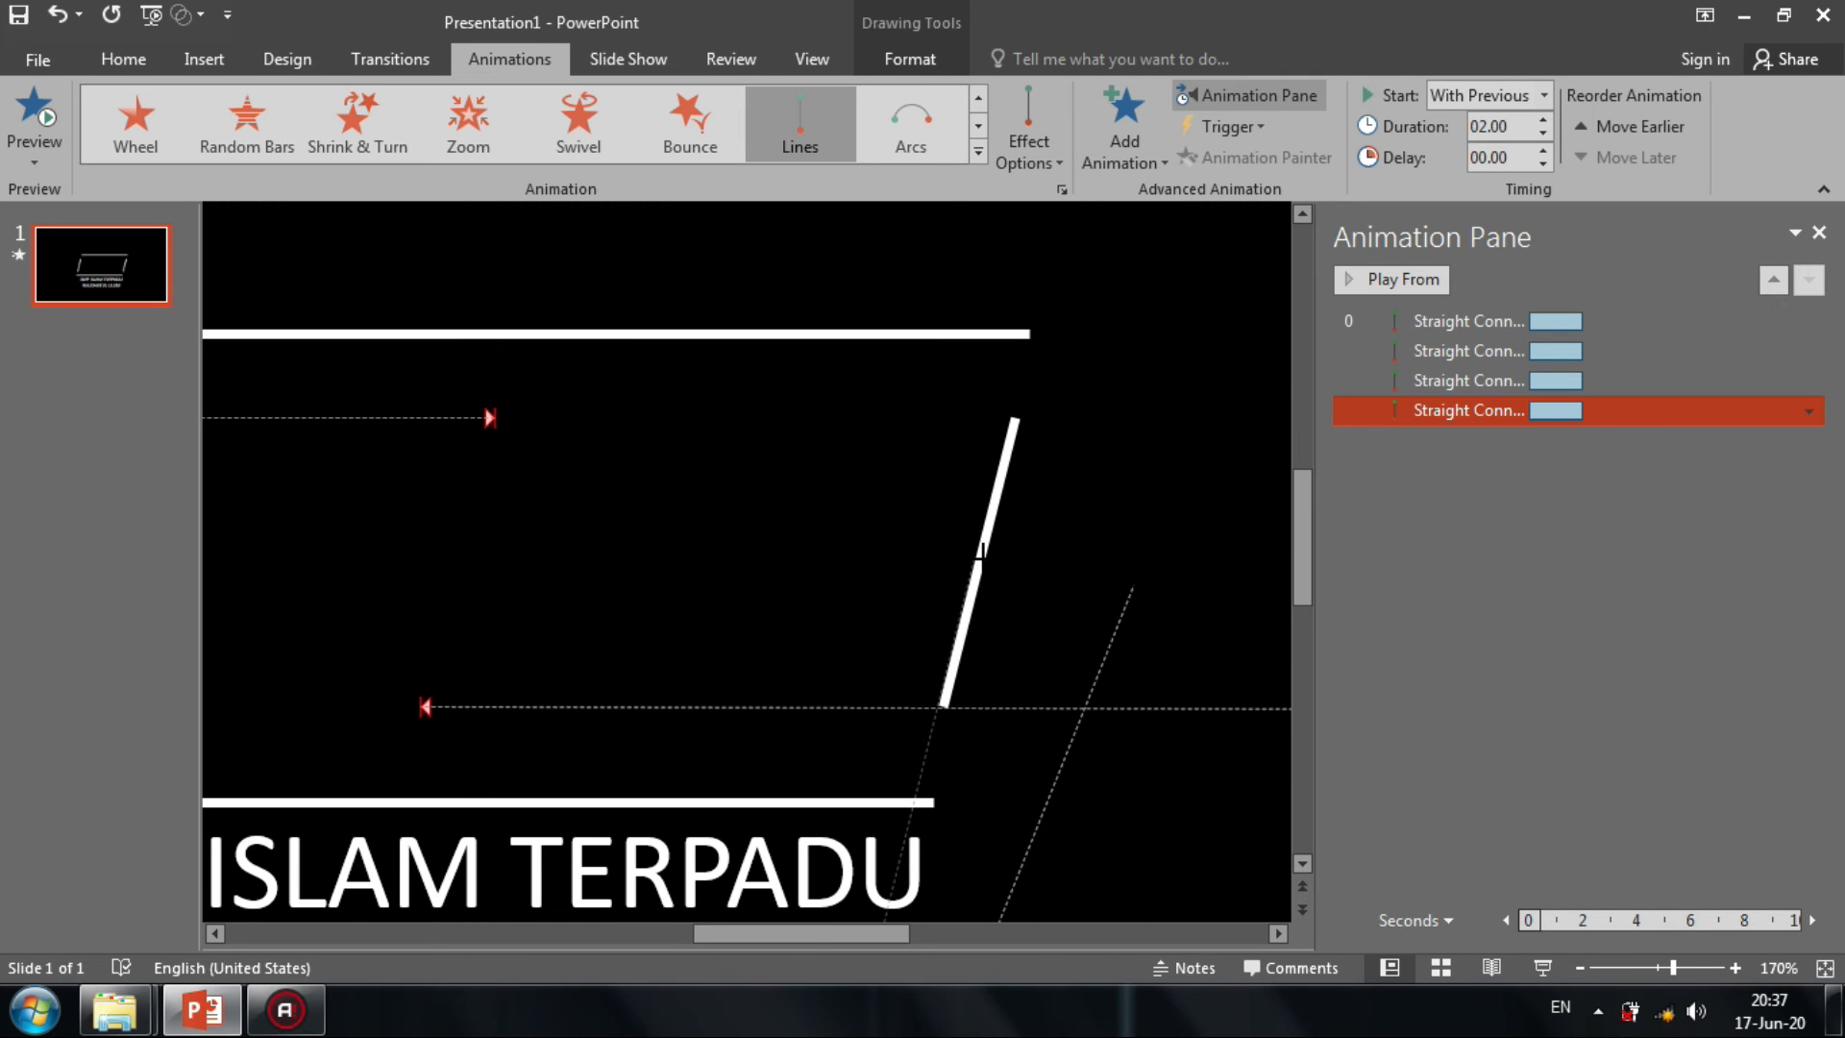
pyautogui.click(981, 555)
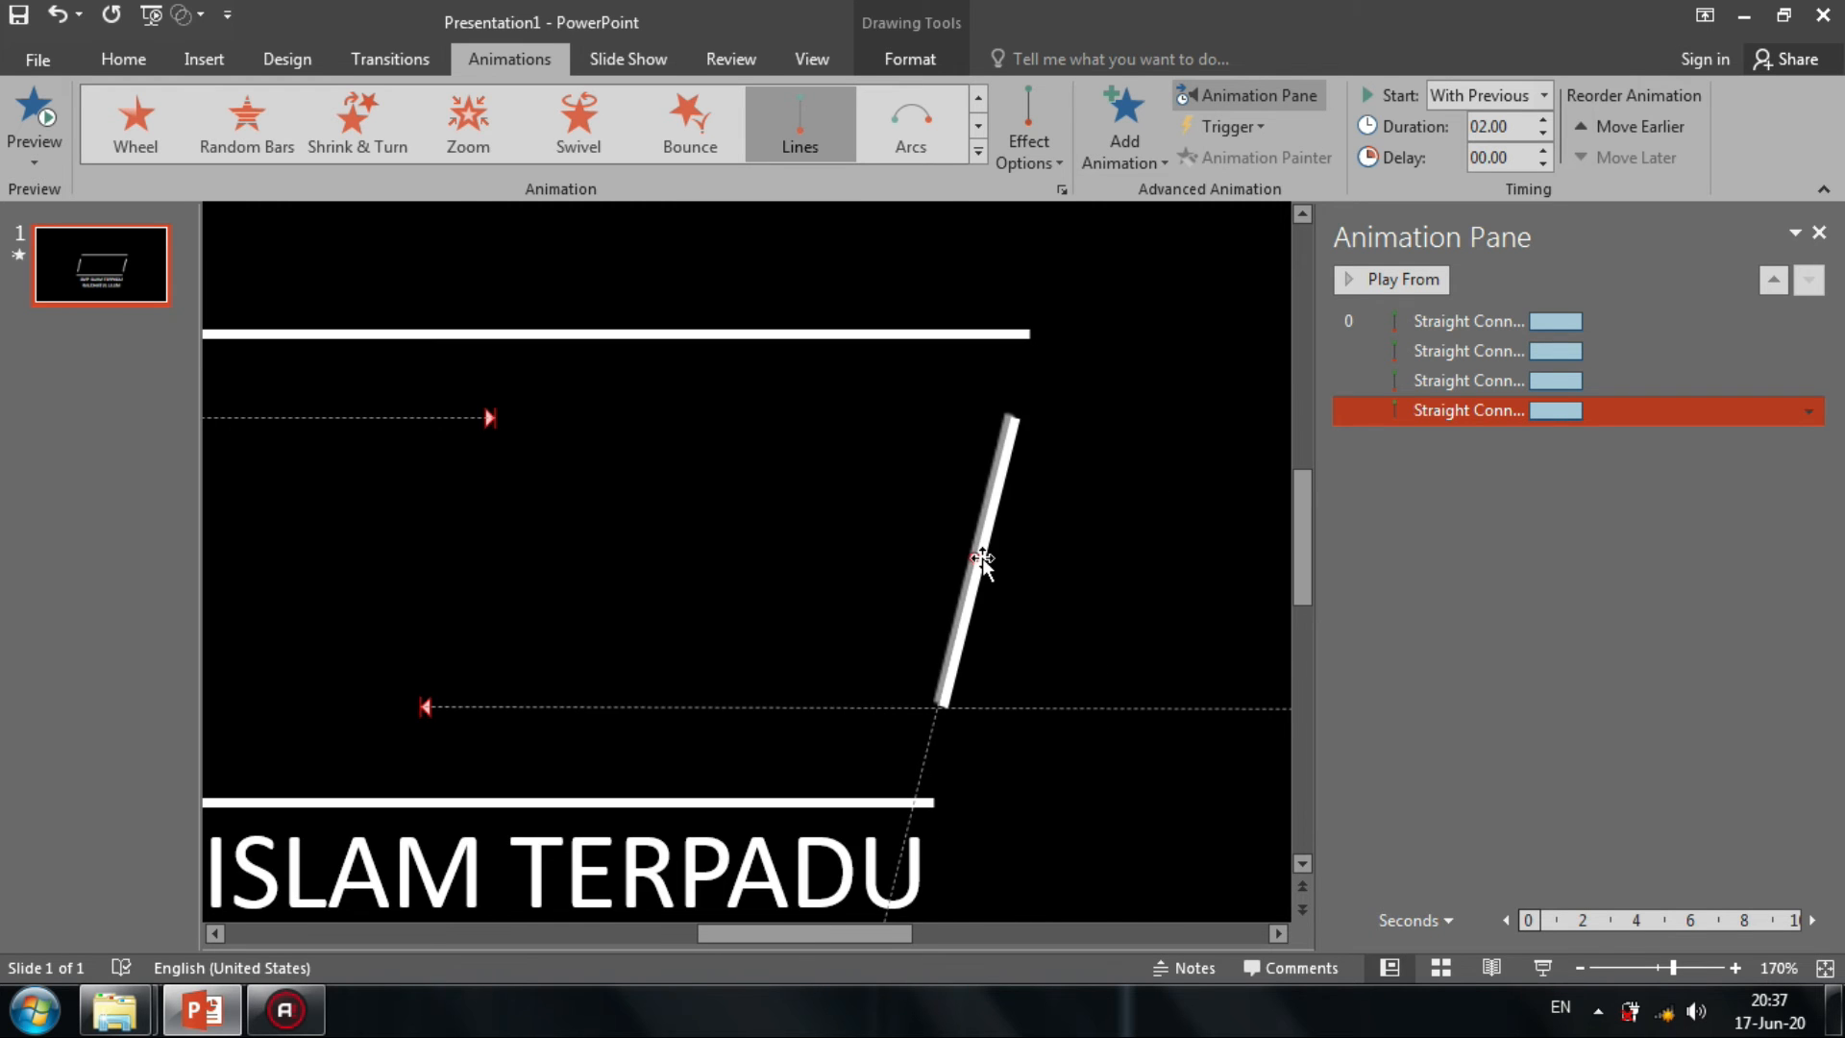
pyautogui.click(1355, 855)
pyautogui.click(1409, 279)
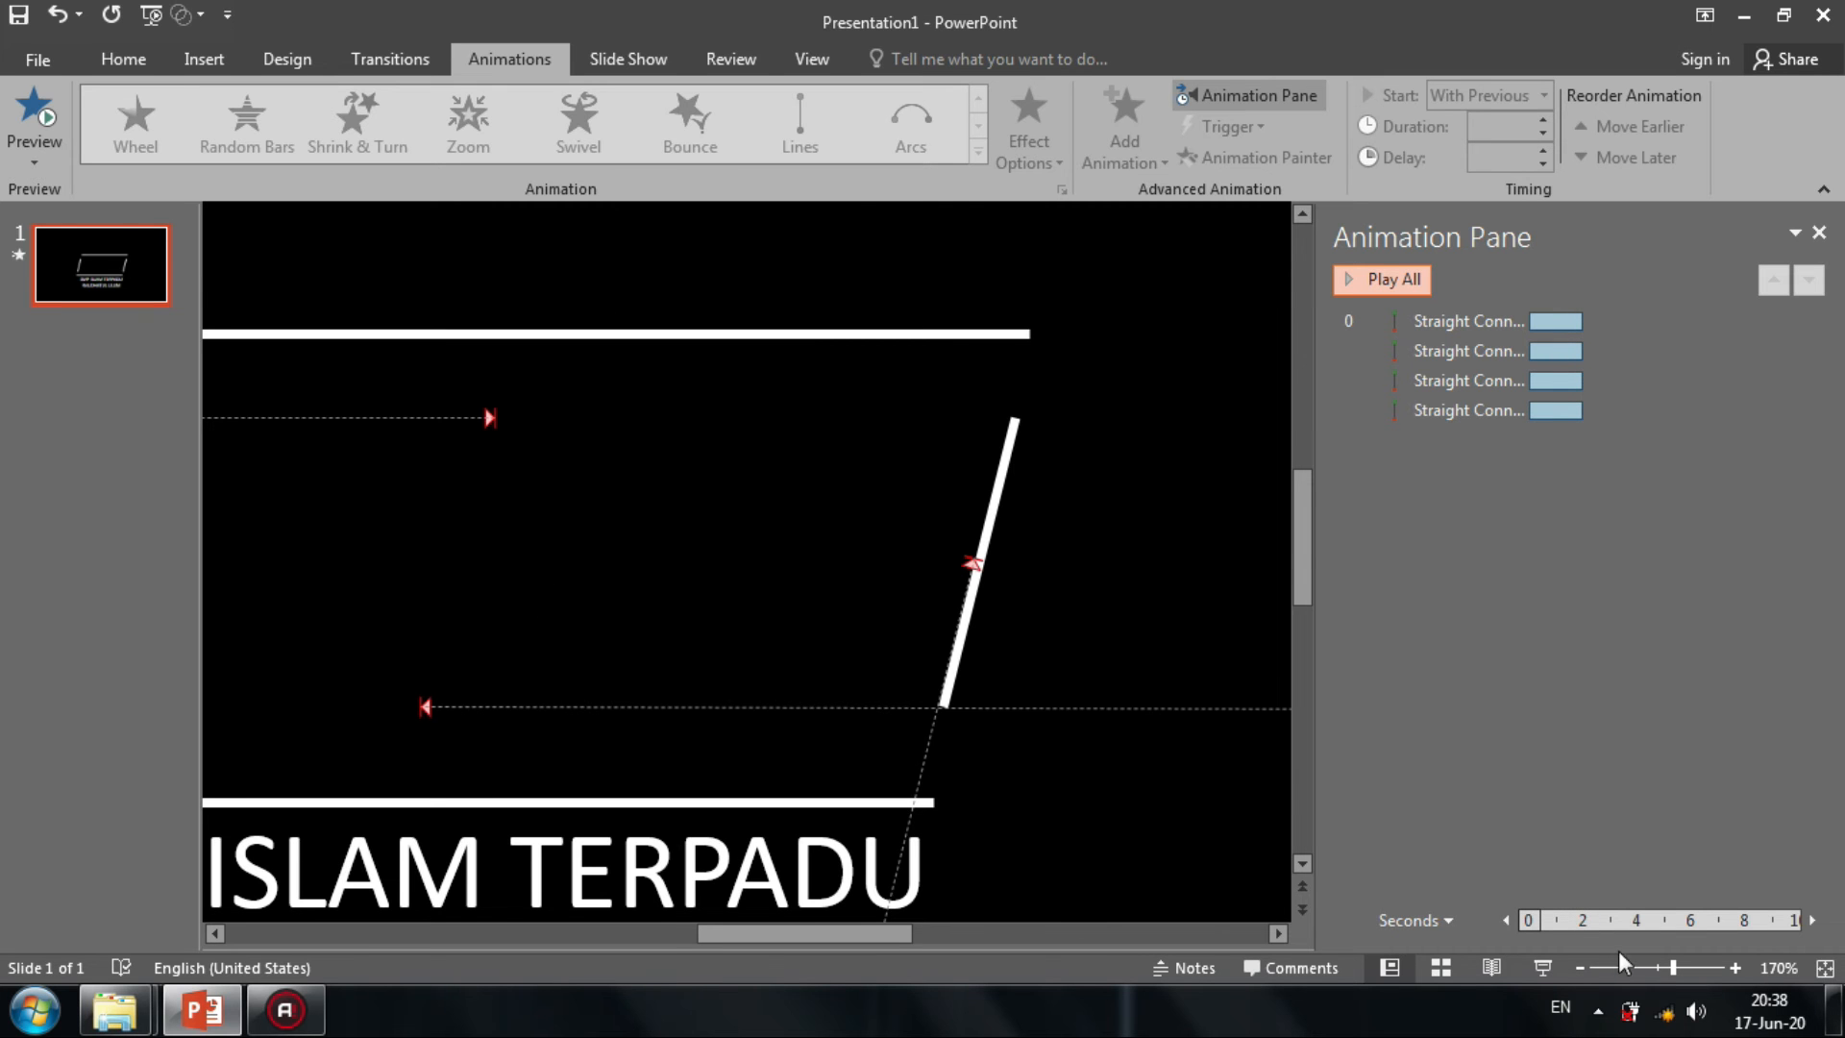
# Move the school name text box up between the two horizontal lines of the frame.
pyautogui.click(1584, 970)
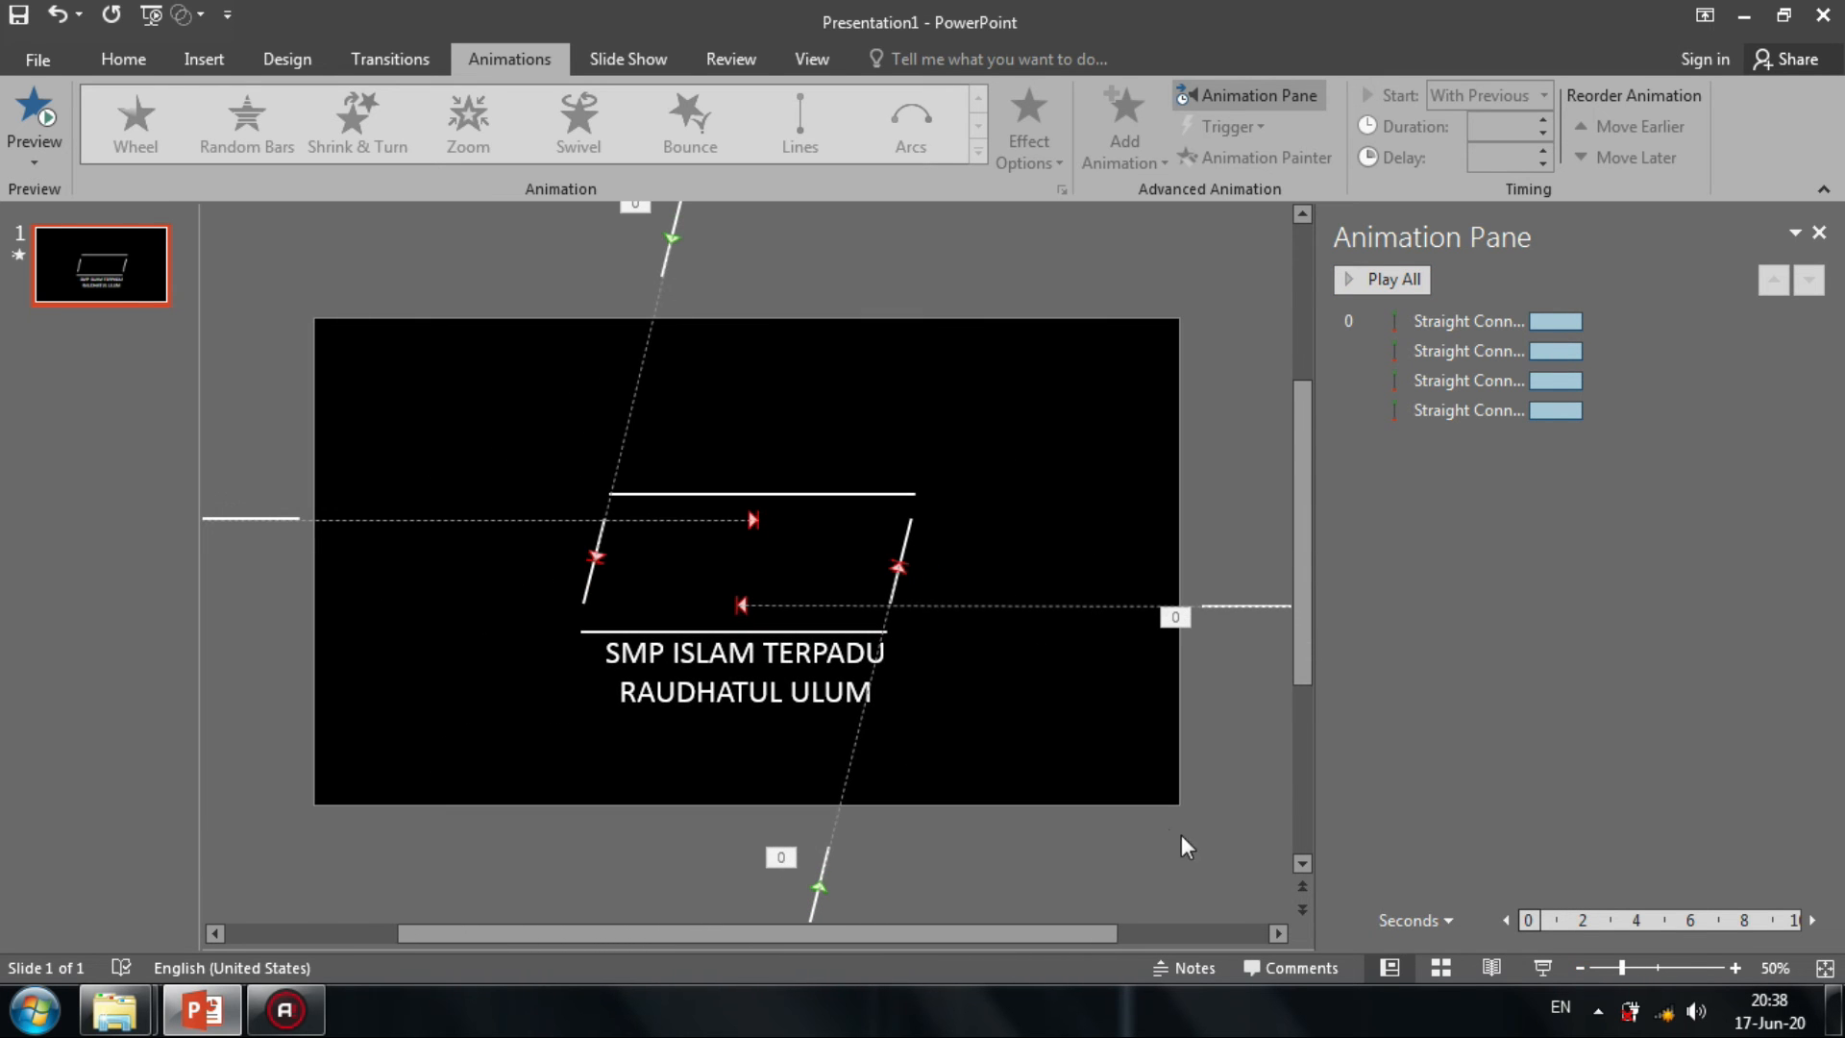
pyautogui.click(803, 654)
pyautogui.moveTo(824, 626)
pyautogui.mouseDown()
pyautogui.moveTo(826, 514)
pyautogui.moveTo(858, 503)
pyautogui.mouseUp()
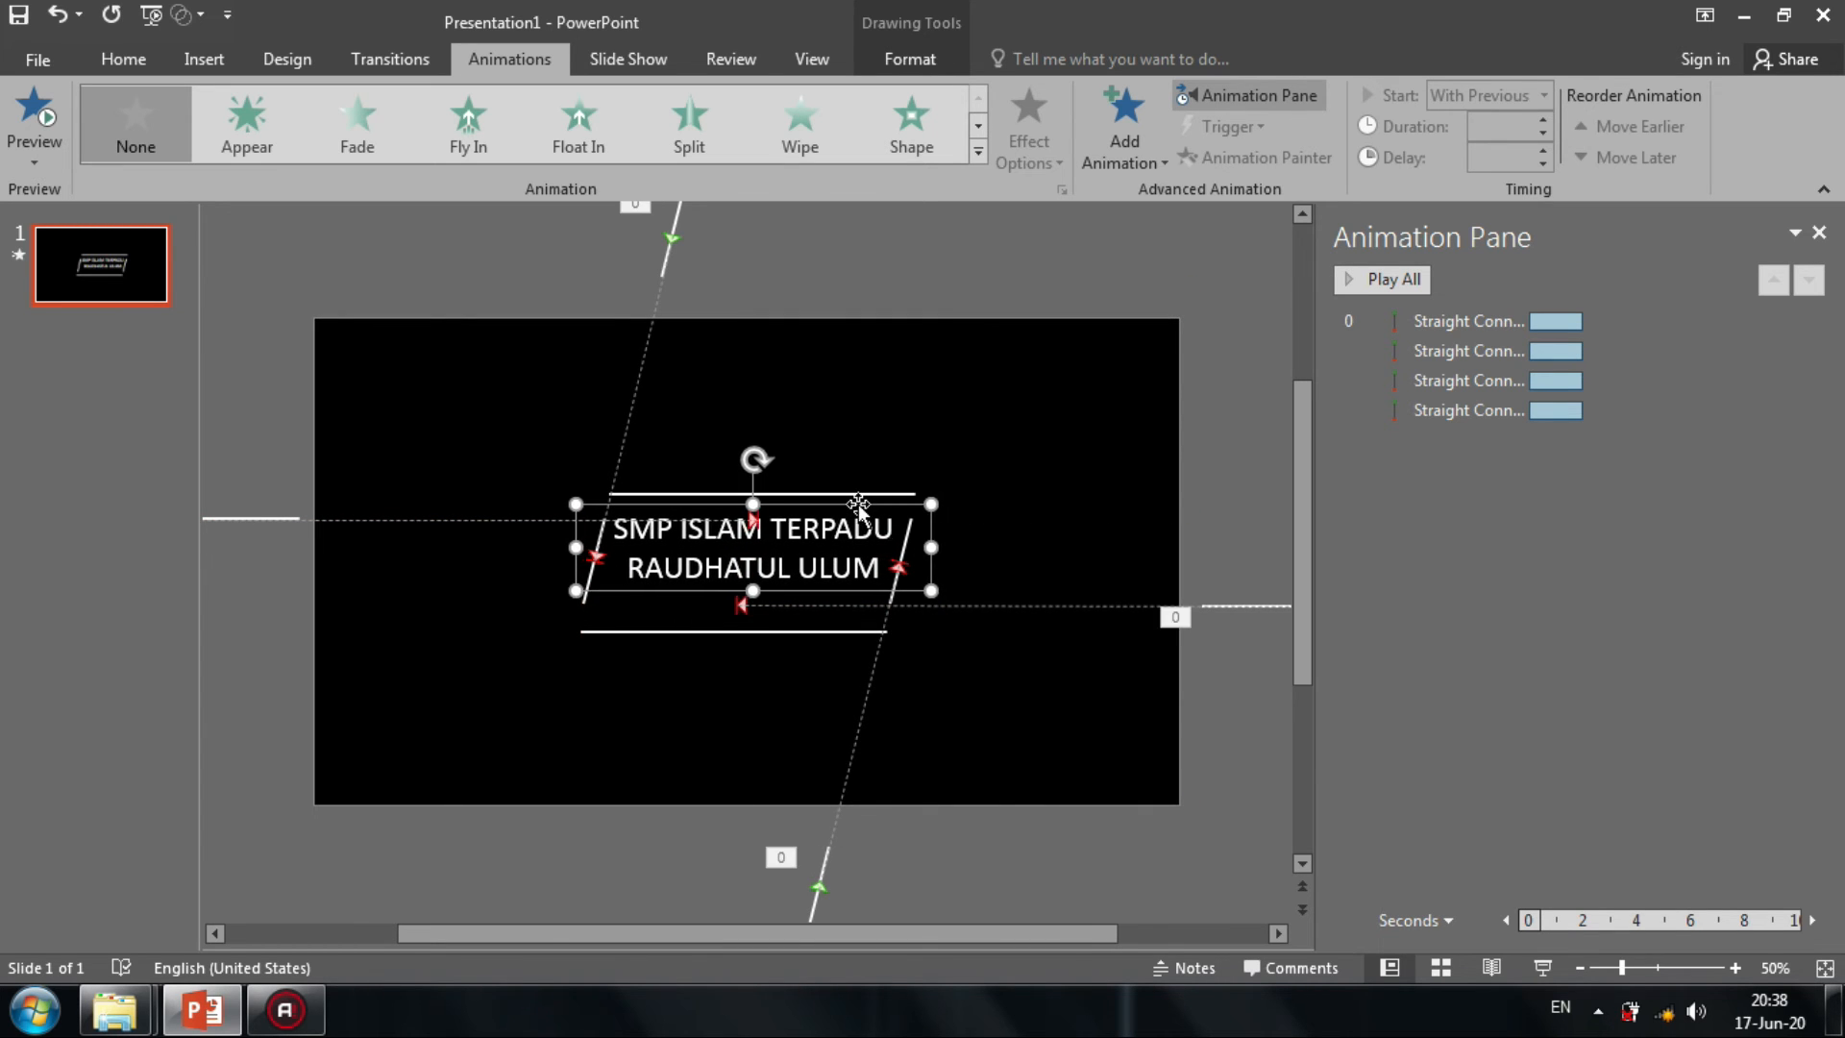
# Add a Random Bars entrance to the school name, starting With Previous with a 2-second duration, and preview all animations.
pyautogui.click(1124, 125)
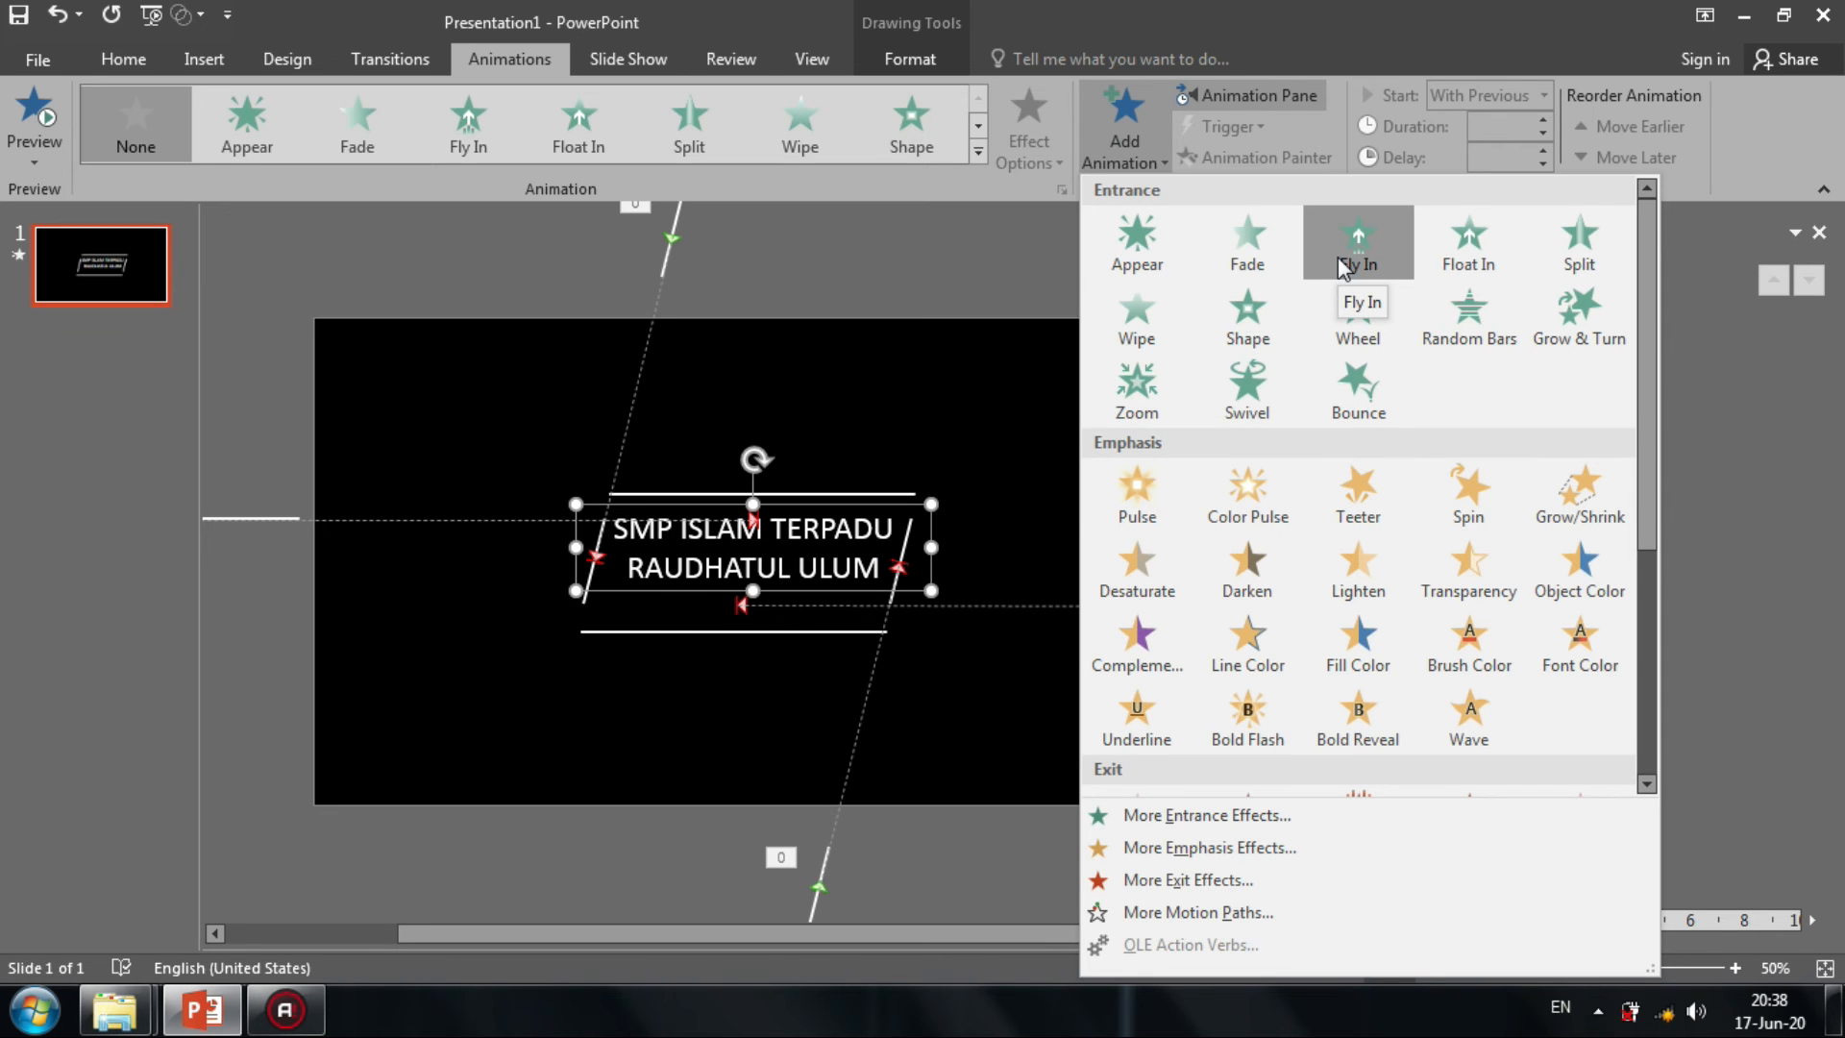
pyautogui.click(1455, 314)
pyautogui.click(1808, 440)
pyautogui.click(1784, 509)
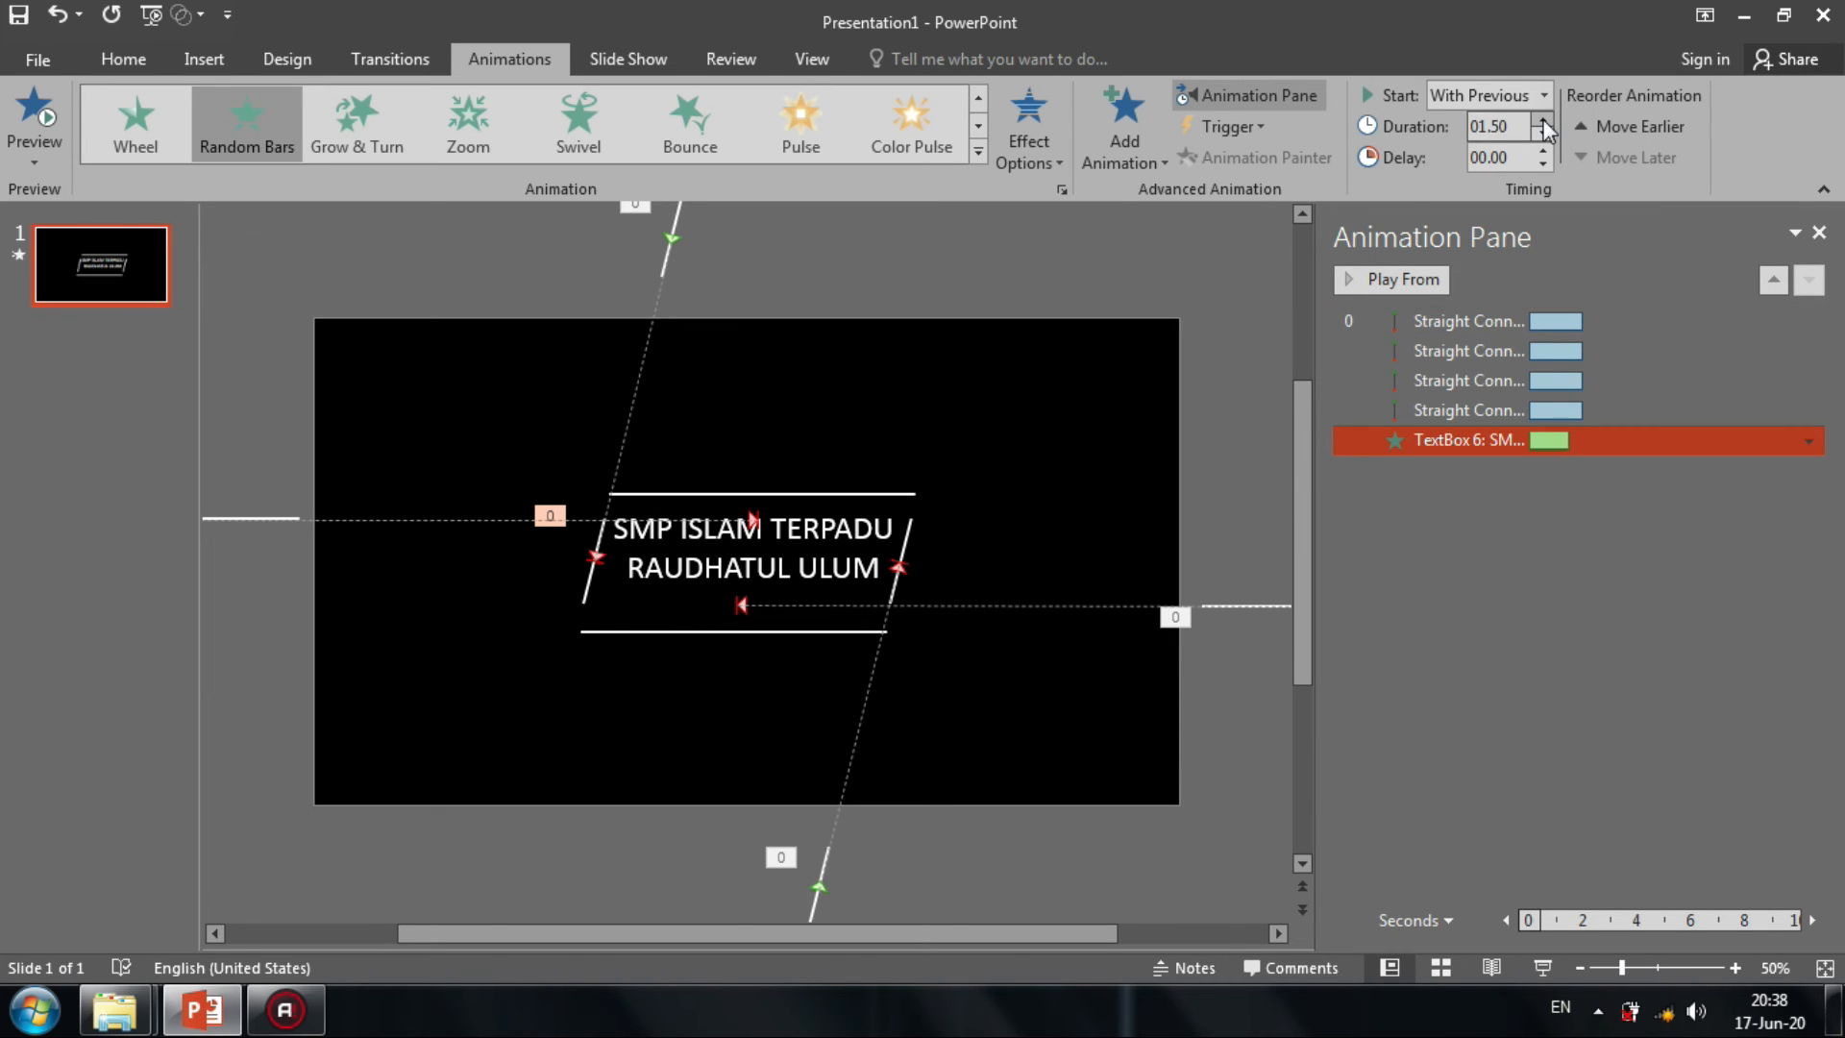
pyautogui.click(1466, 349)
pyautogui.click(1421, 284)
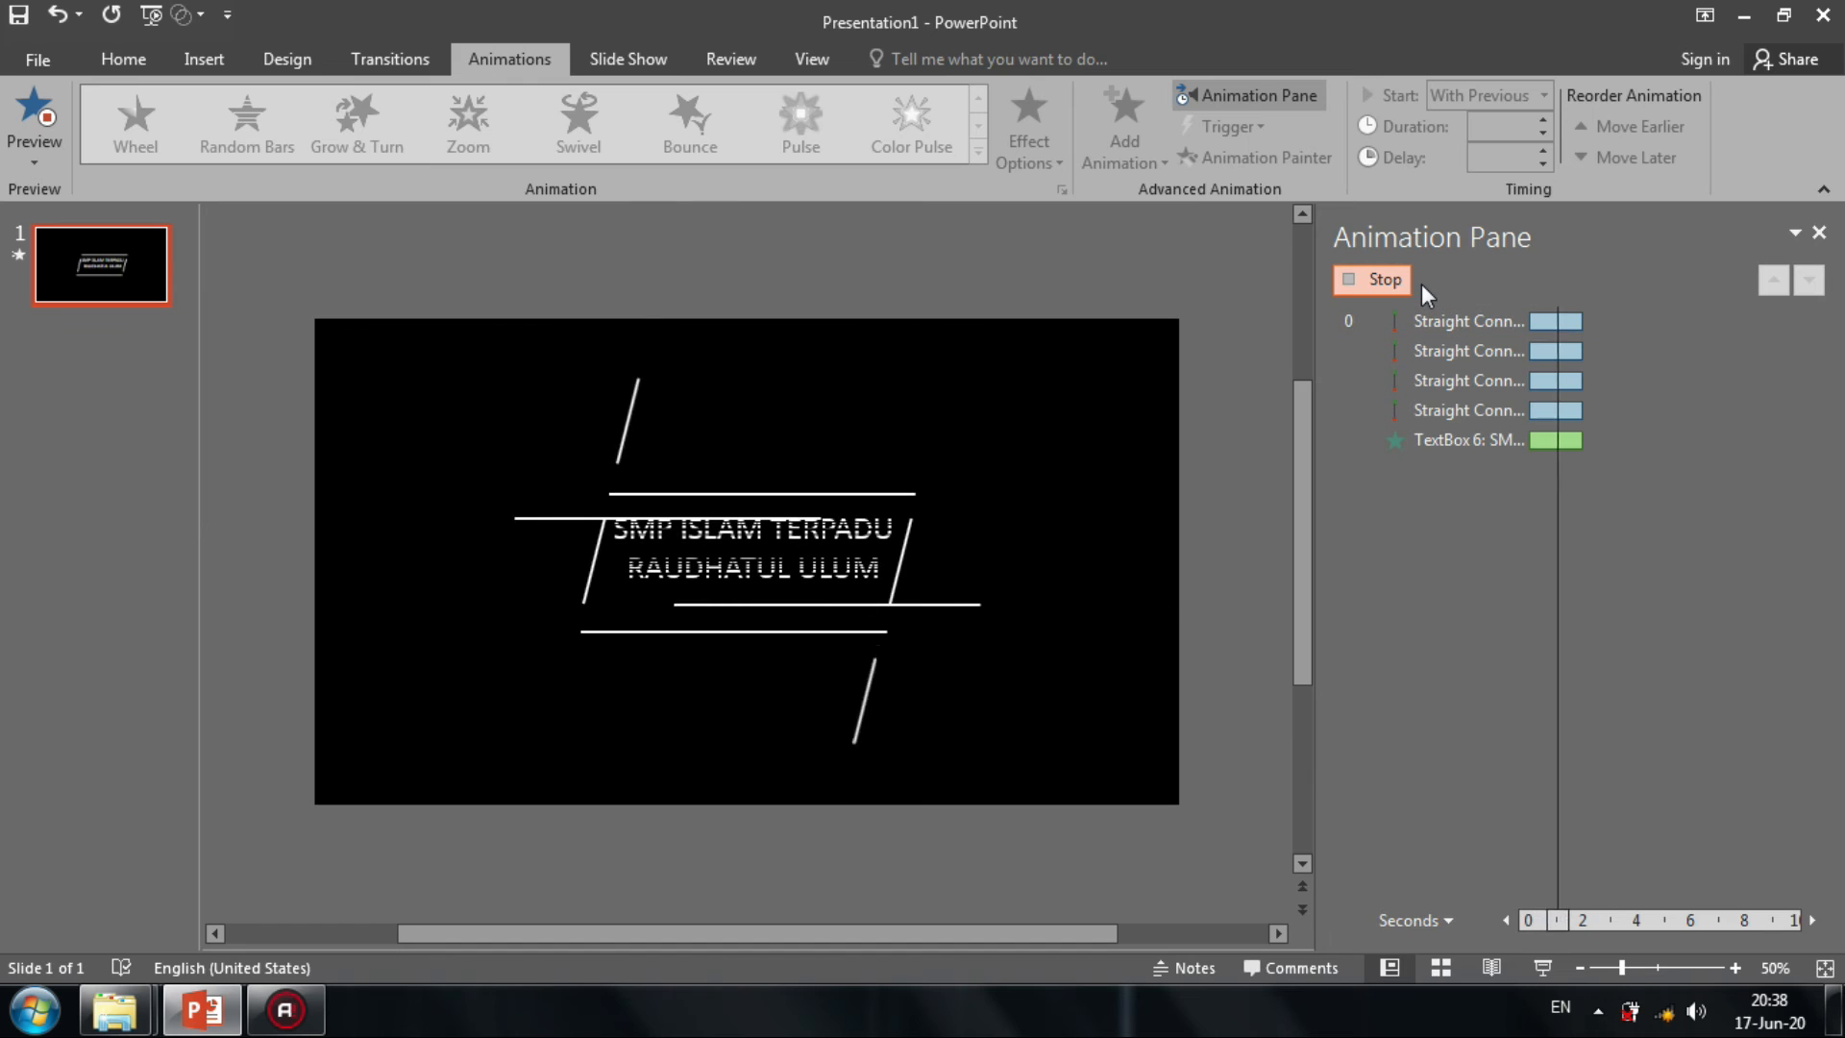
# Nudge the school name text box down and slightly left to center it in the frame, and preview the animation.
pyautogui.click(877, 504)
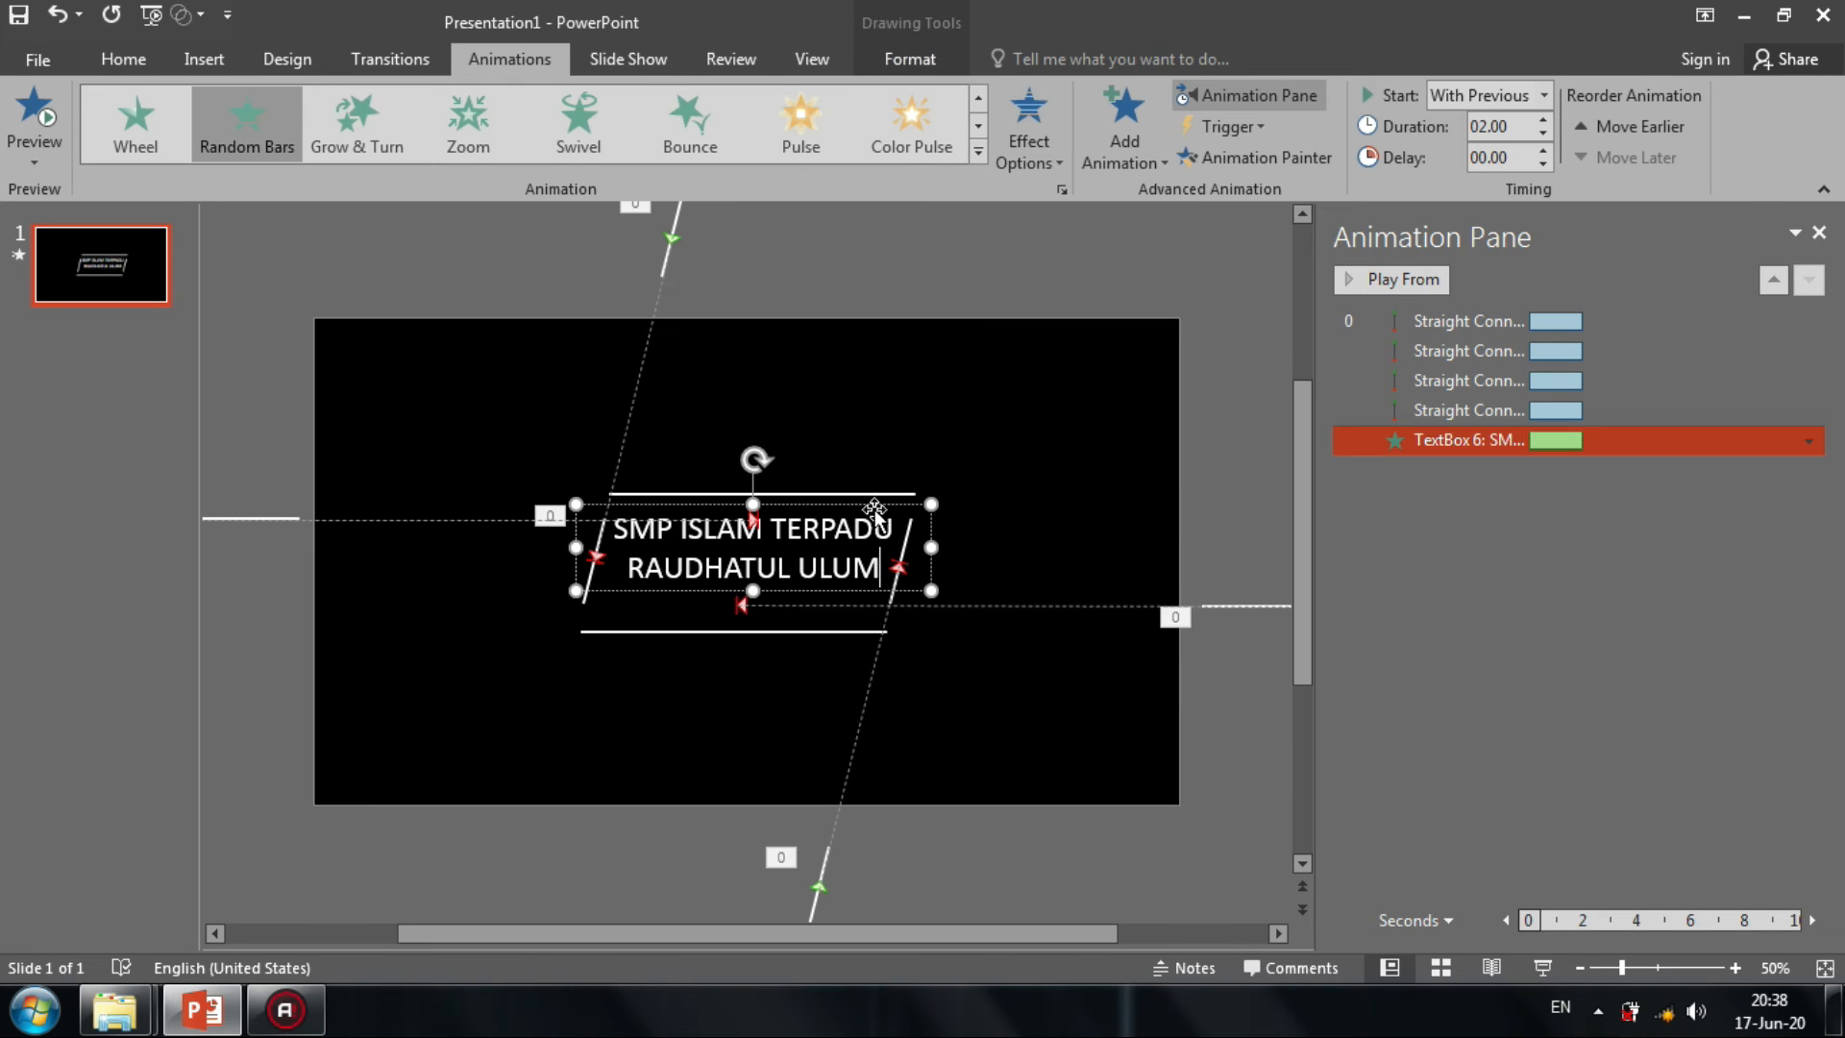
pyautogui.hotkey('ctrl', 'Down')
pyautogui.hotkey('ctrl', 'Down')
pyautogui.hotkey('ctrl', 'Down')
pyautogui.hotkey('ctrl', 'Down')
pyautogui.hotkey('ctrl', 'Down')
pyautogui.hotkey('ctrl', 'Down')
pyautogui.hotkey('ctrl', 'Down')
pyautogui.hotkey('ctrl', 'Down')
pyautogui.hotkey('ctrl', 'Down')
pyautogui.hotkey('ctrl', 'Down')
pyautogui.hotkey('ctrl', 'Left')
pyautogui.hotkey('ctrl', 'Left')
pyautogui.hotkey('ctrl', 'Down')
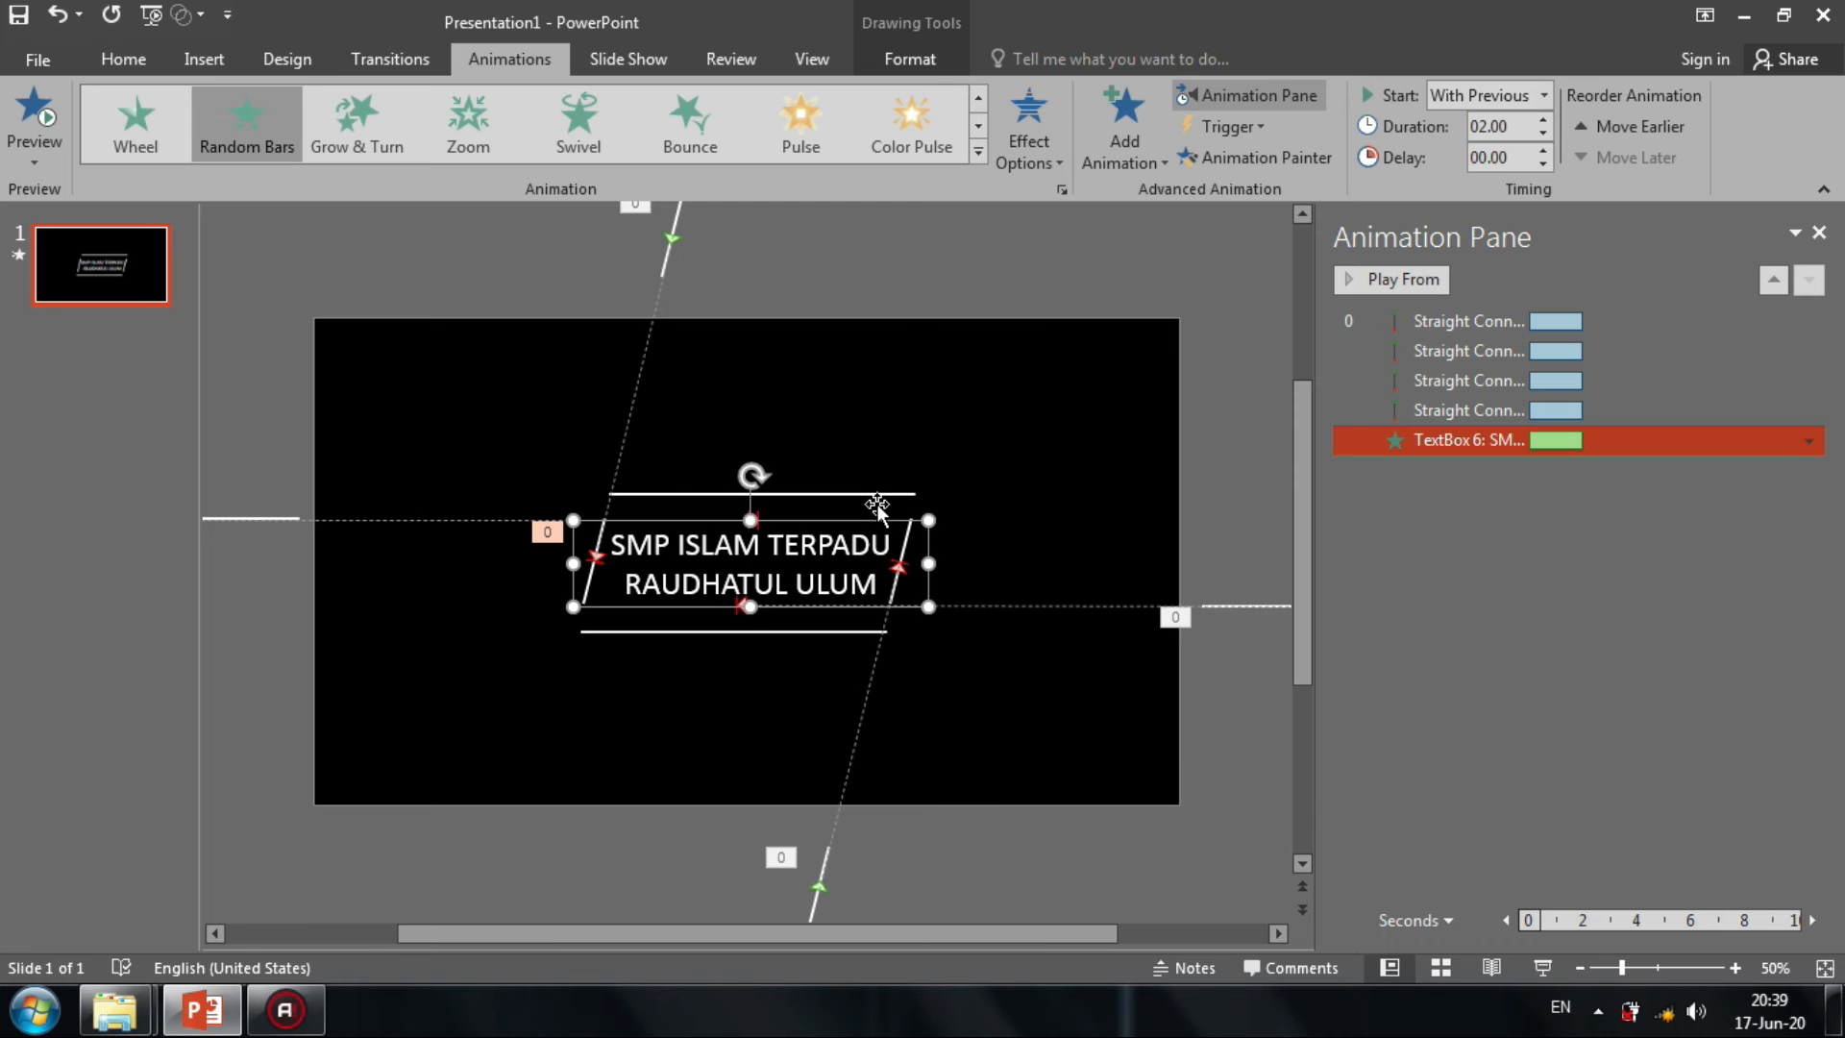
pyautogui.click(1411, 281)
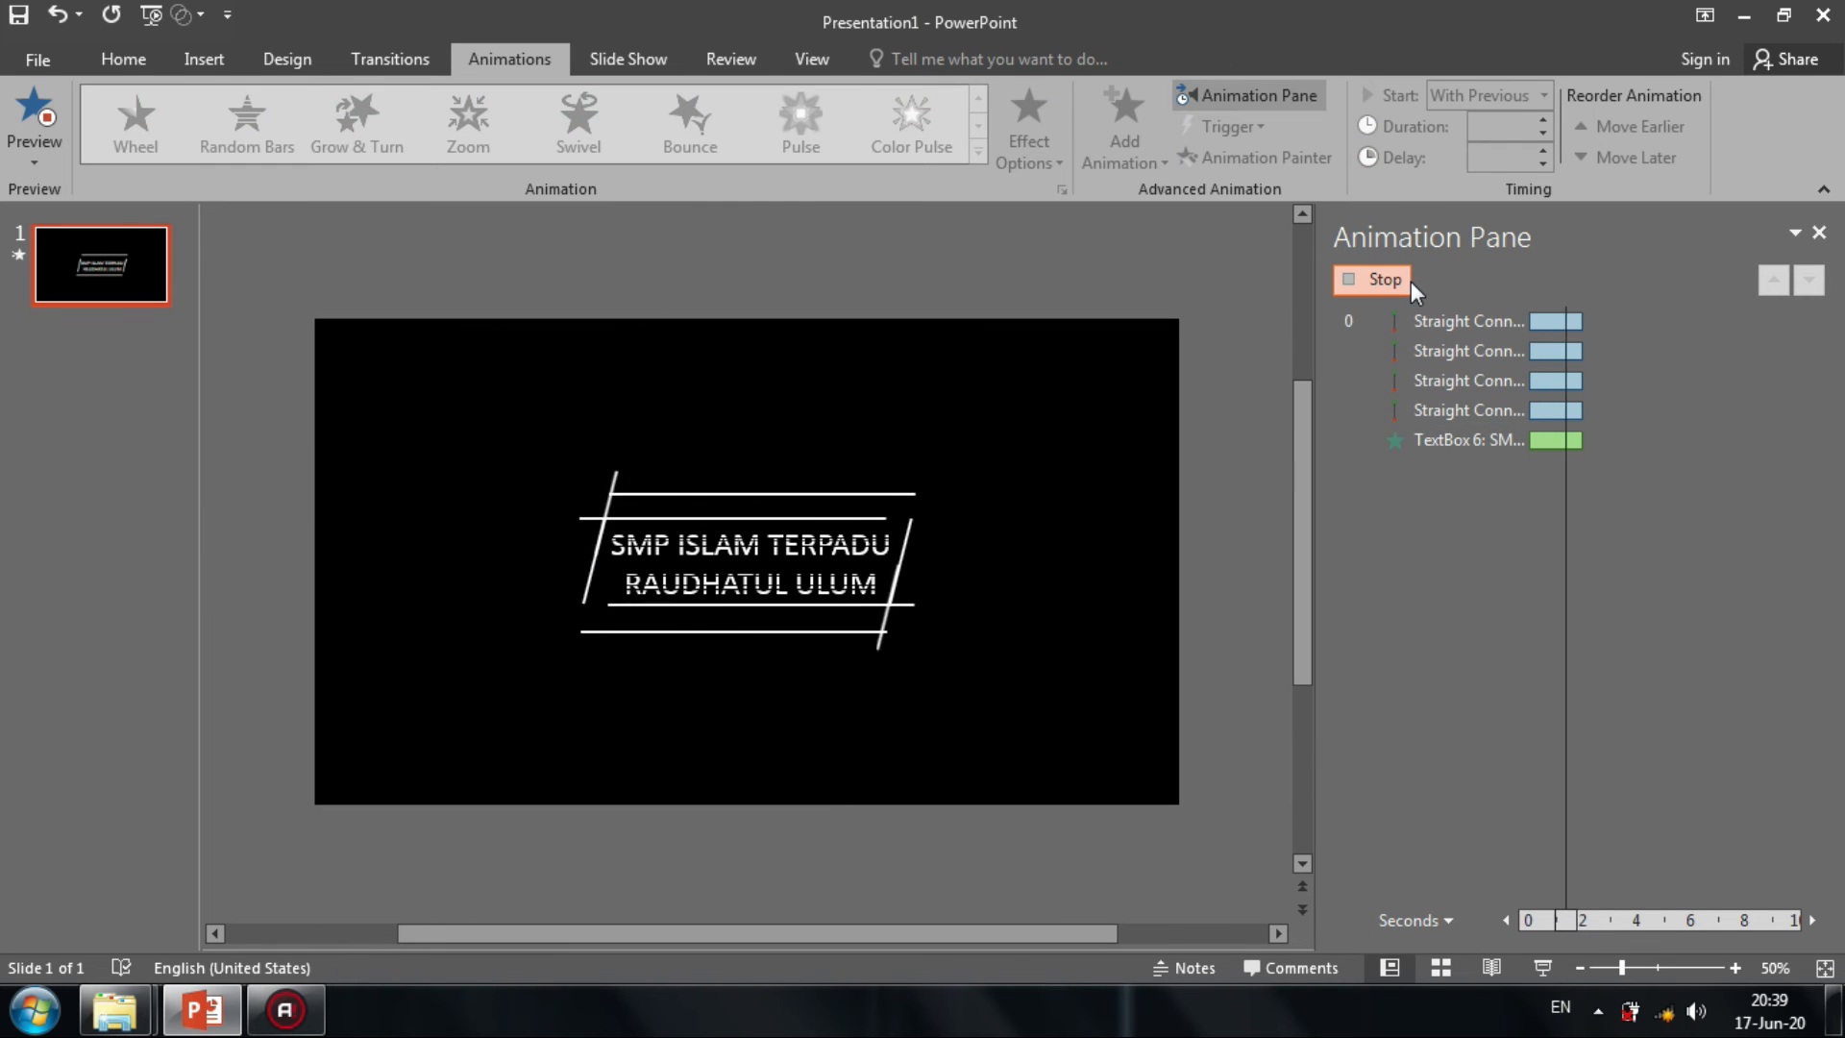
# Move the top and bottom horizontal lines inward to meet the ends of the slanted sides and close the frame.
pyautogui.click(1606, 439)
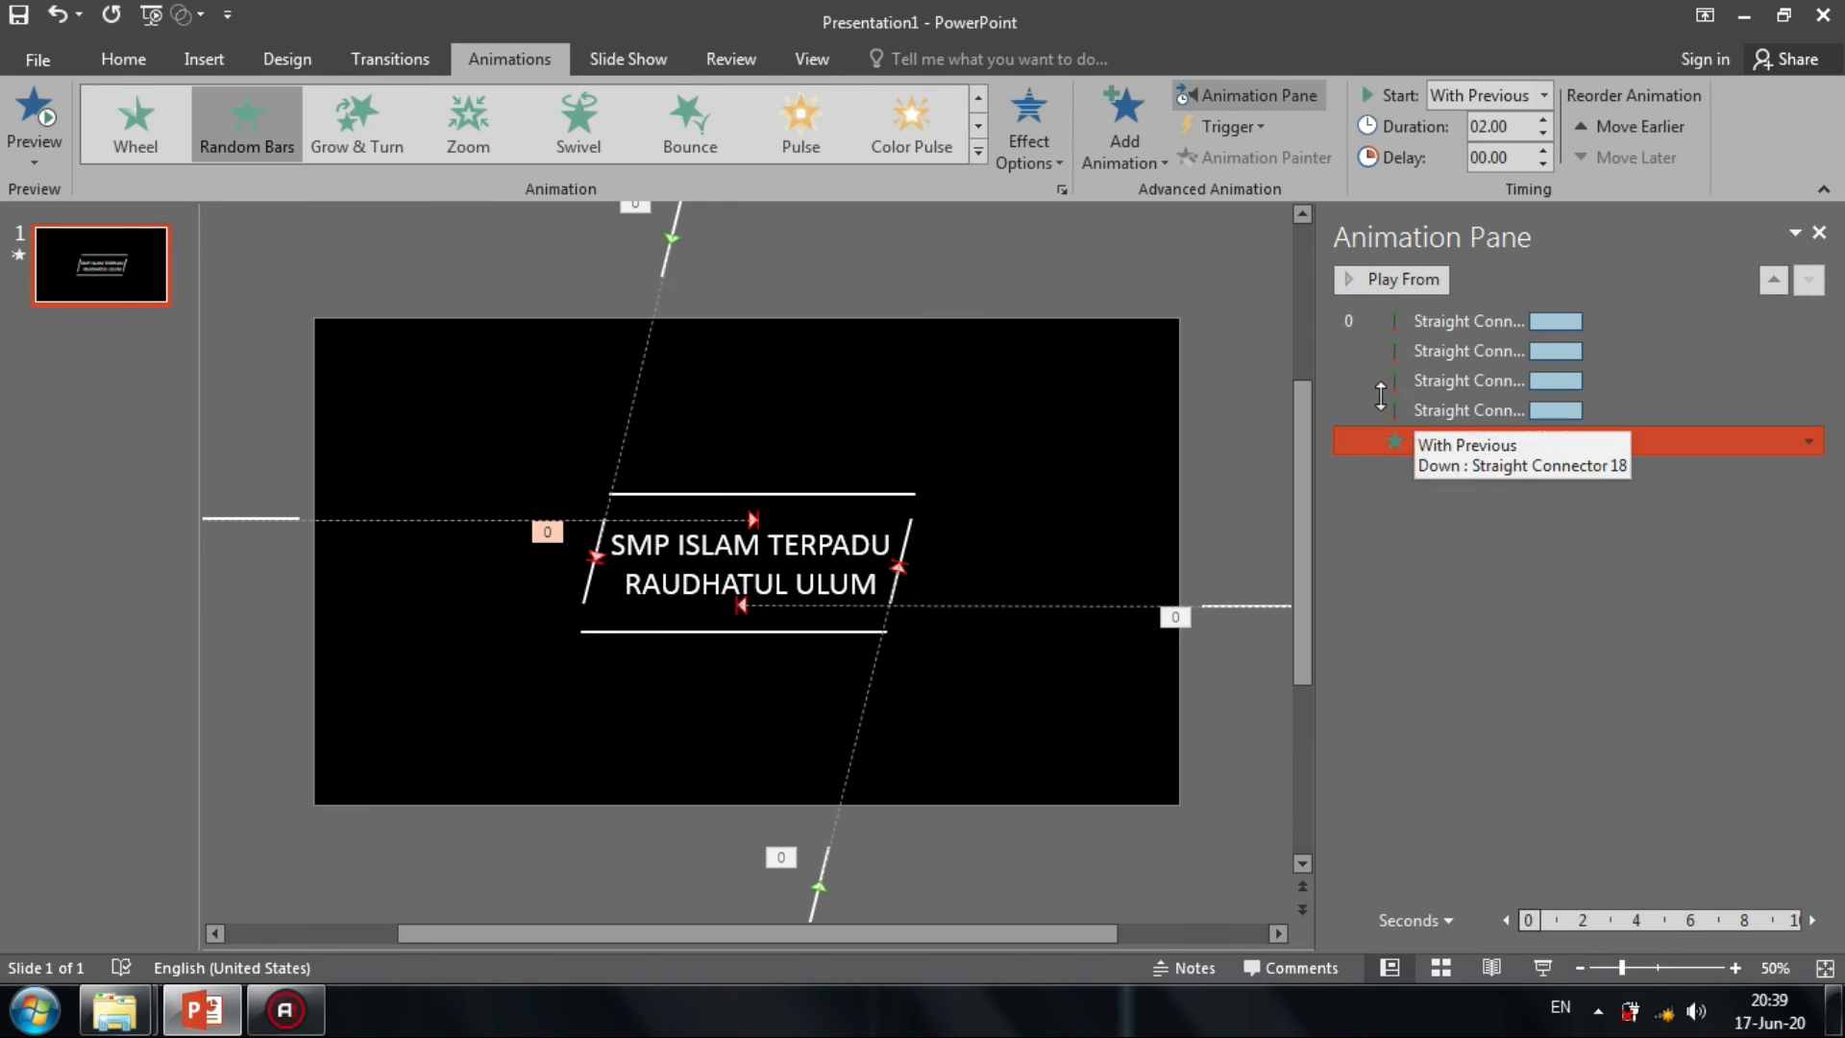
pyautogui.click(1261, 325)
pyautogui.moveTo(891, 493); pyautogui.dragTo(890, 519)
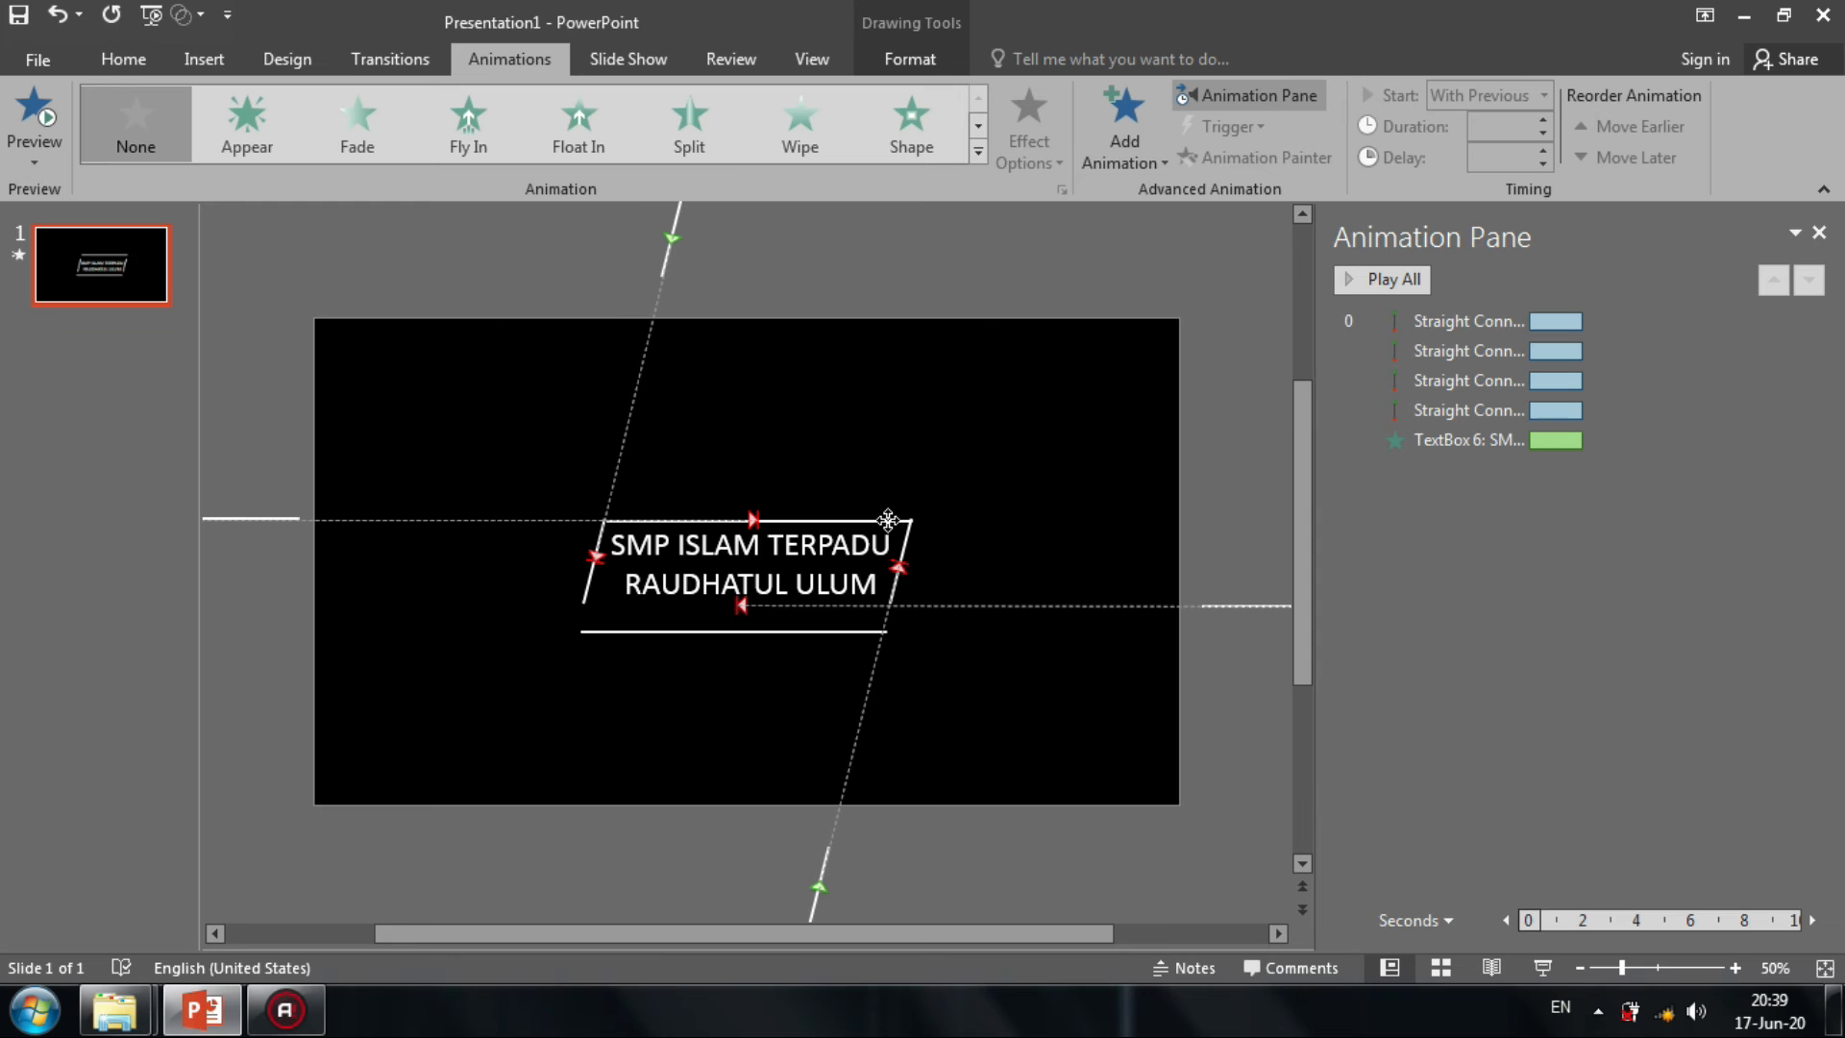
pyautogui.moveTo(858, 634); pyautogui.dragTo(858, 607)
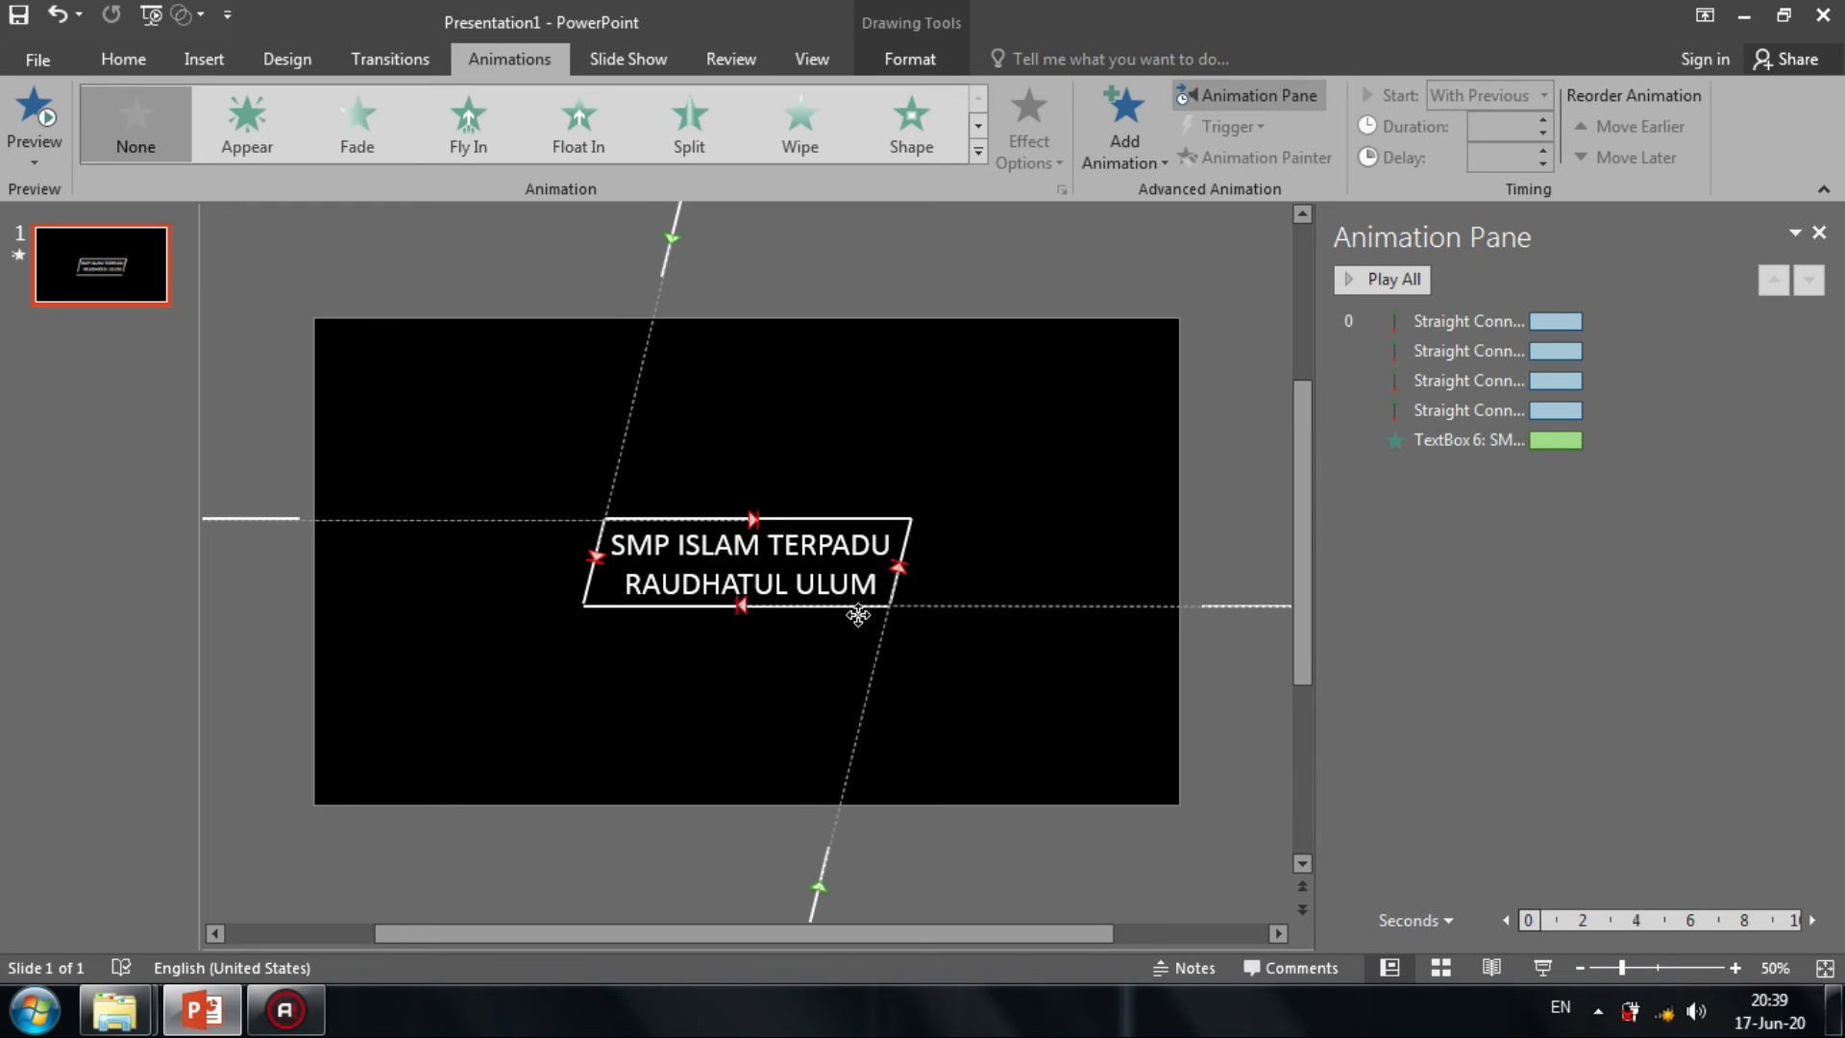
# Duplicate slide 1.
pyautogui.click(246, 386)
pyautogui.rightClick(145, 253)
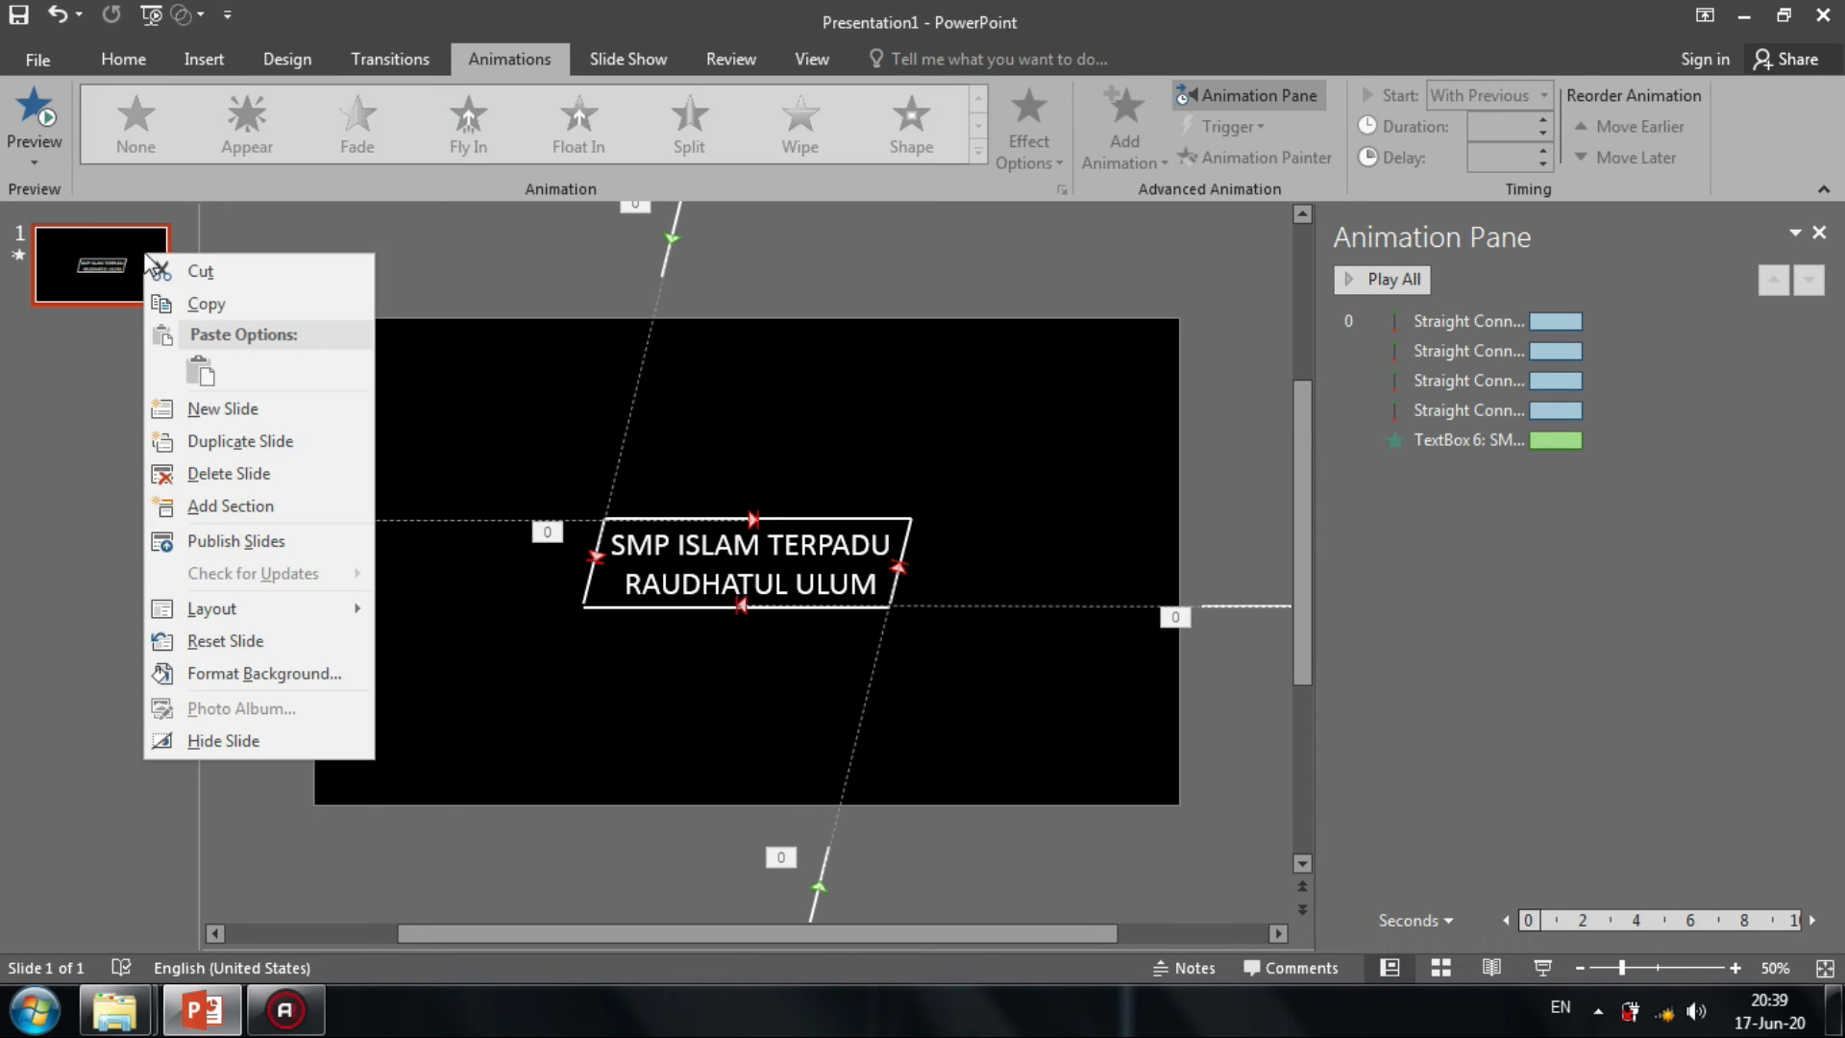
pyautogui.click(245, 441)
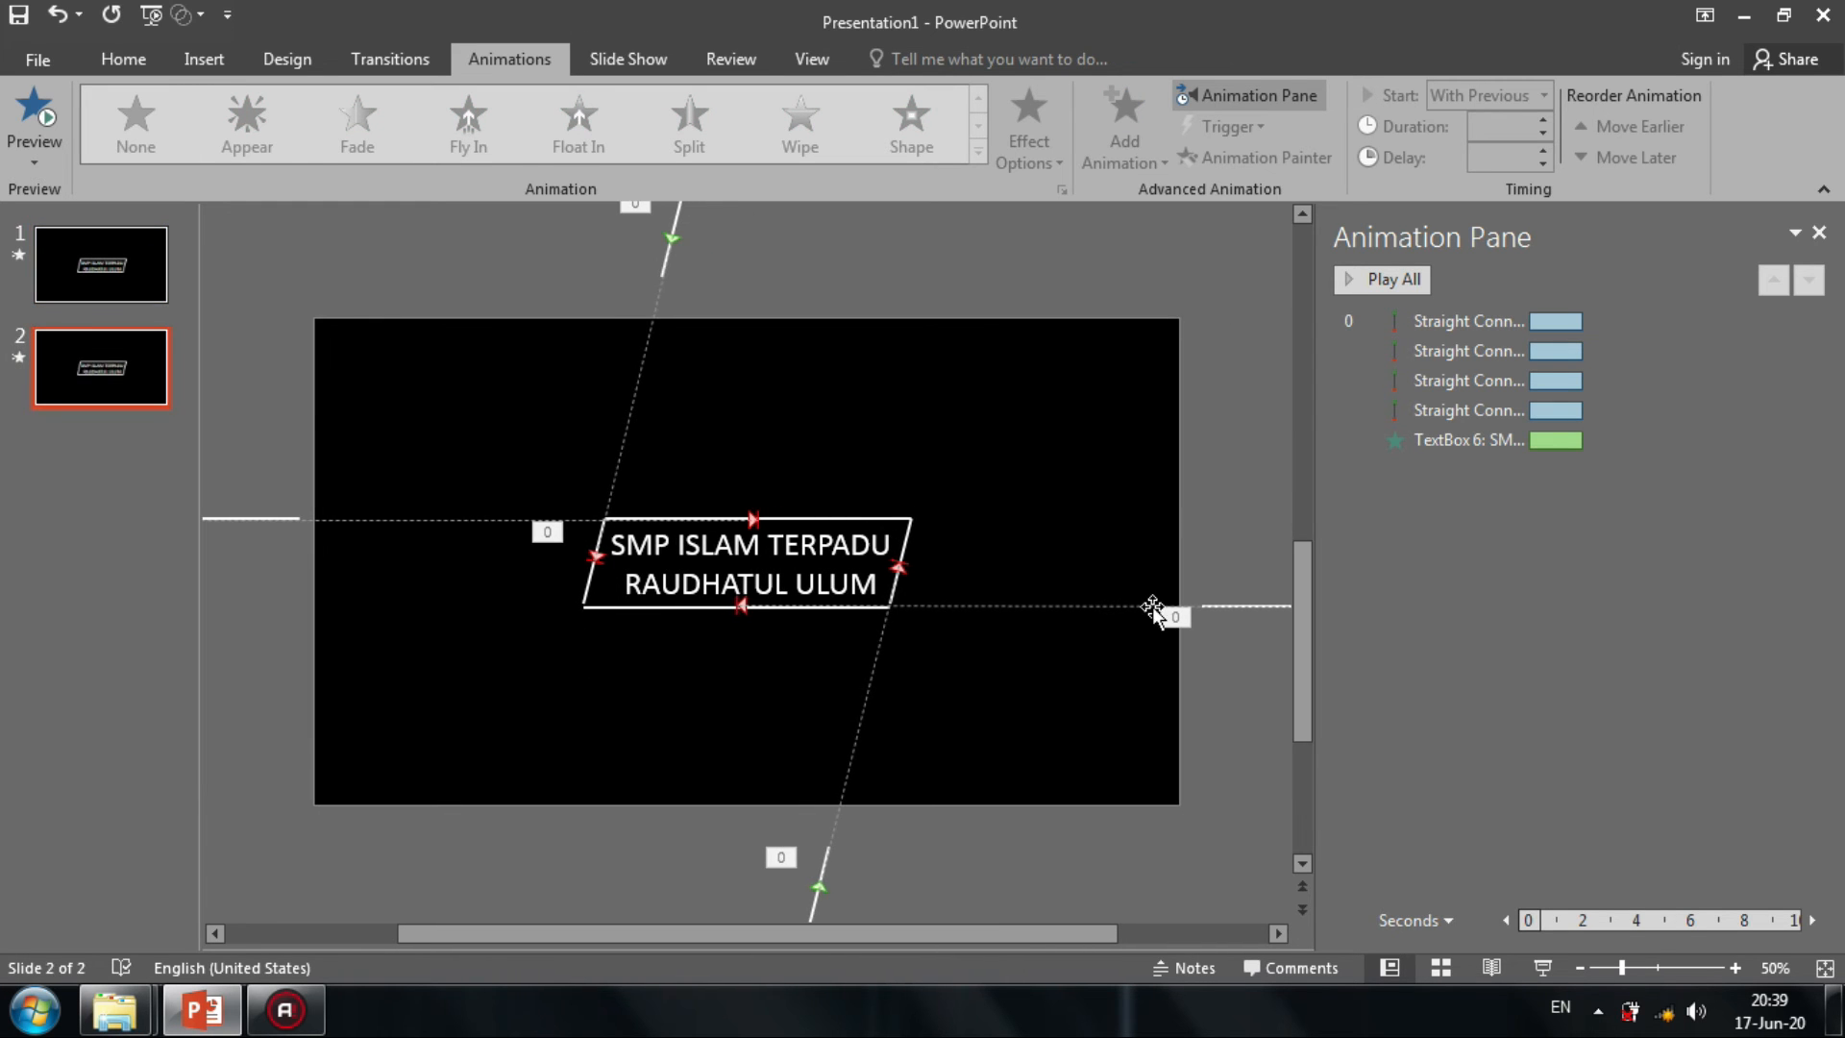
# Delete the four animated lines lying outside the slide on slide 2.
pyautogui.click(269, 517)
pyautogui.press('Delete')
pyautogui.click(1271, 608)
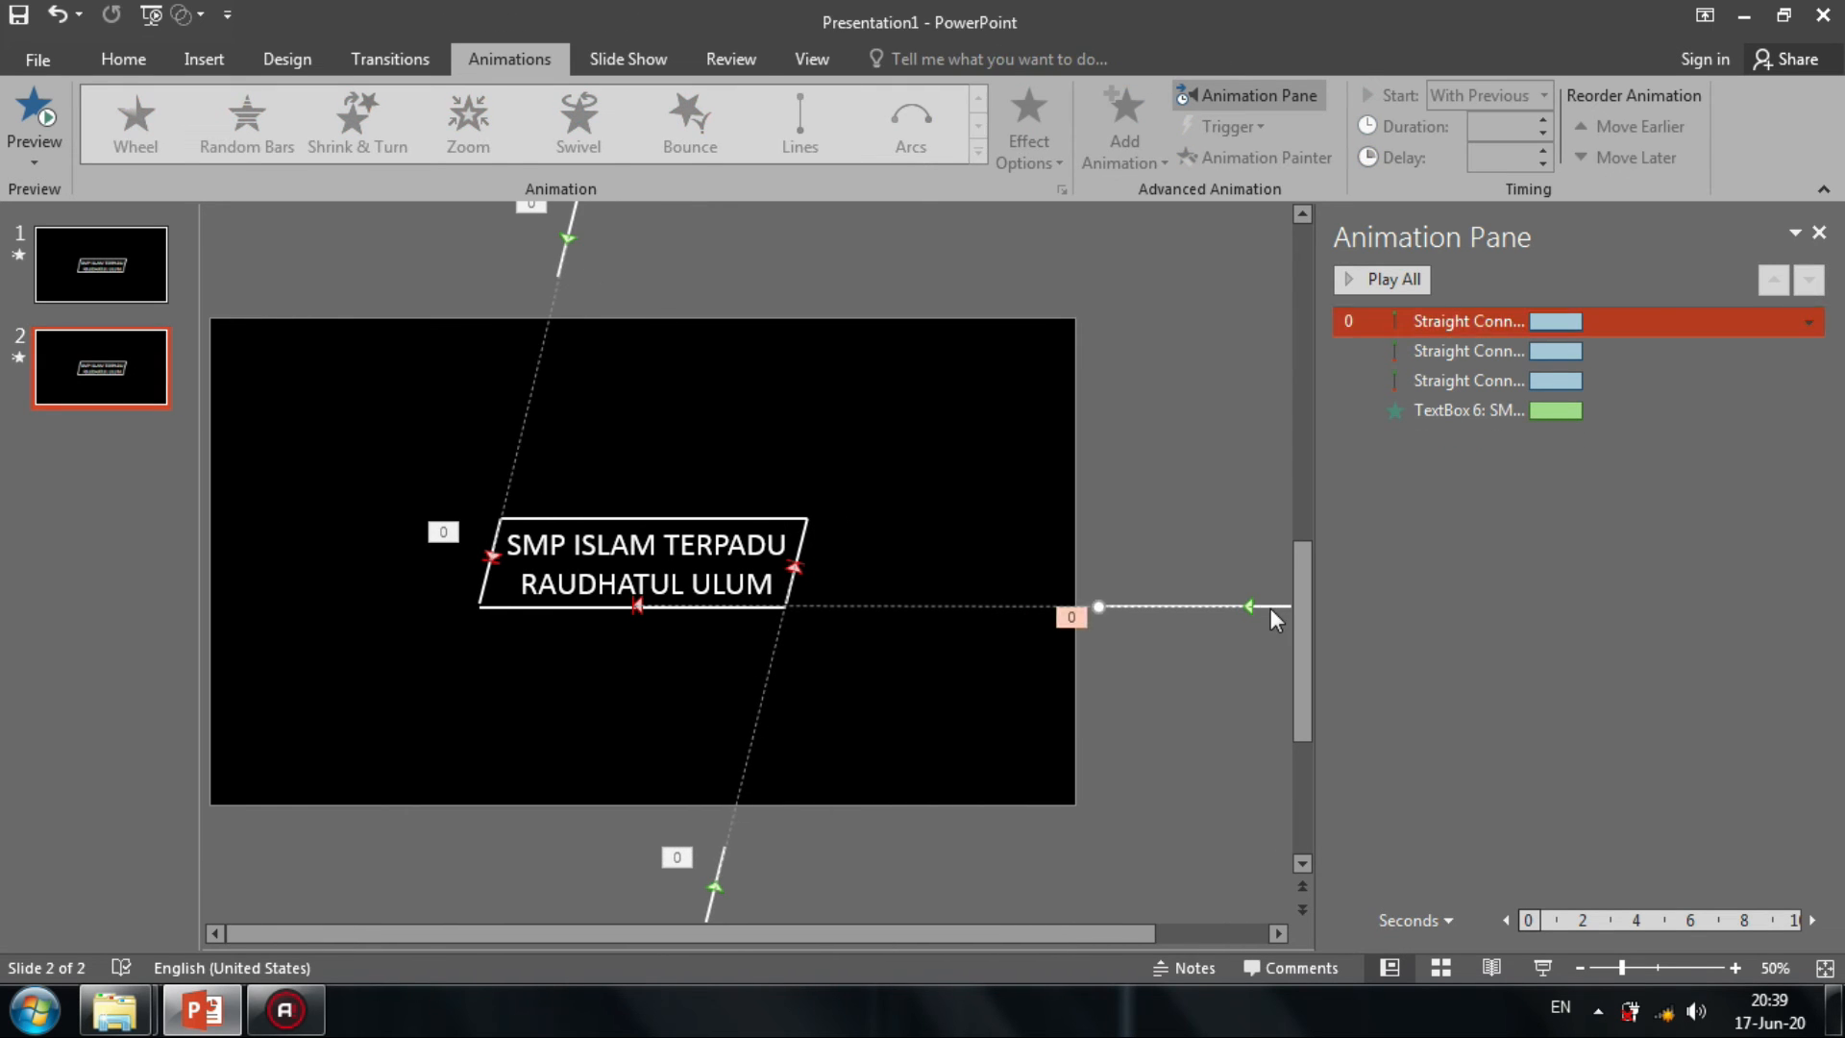
pyautogui.press('Delete')
pyautogui.click(816, 881)
pyautogui.press('Delete')
pyautogui.click(677, 260)
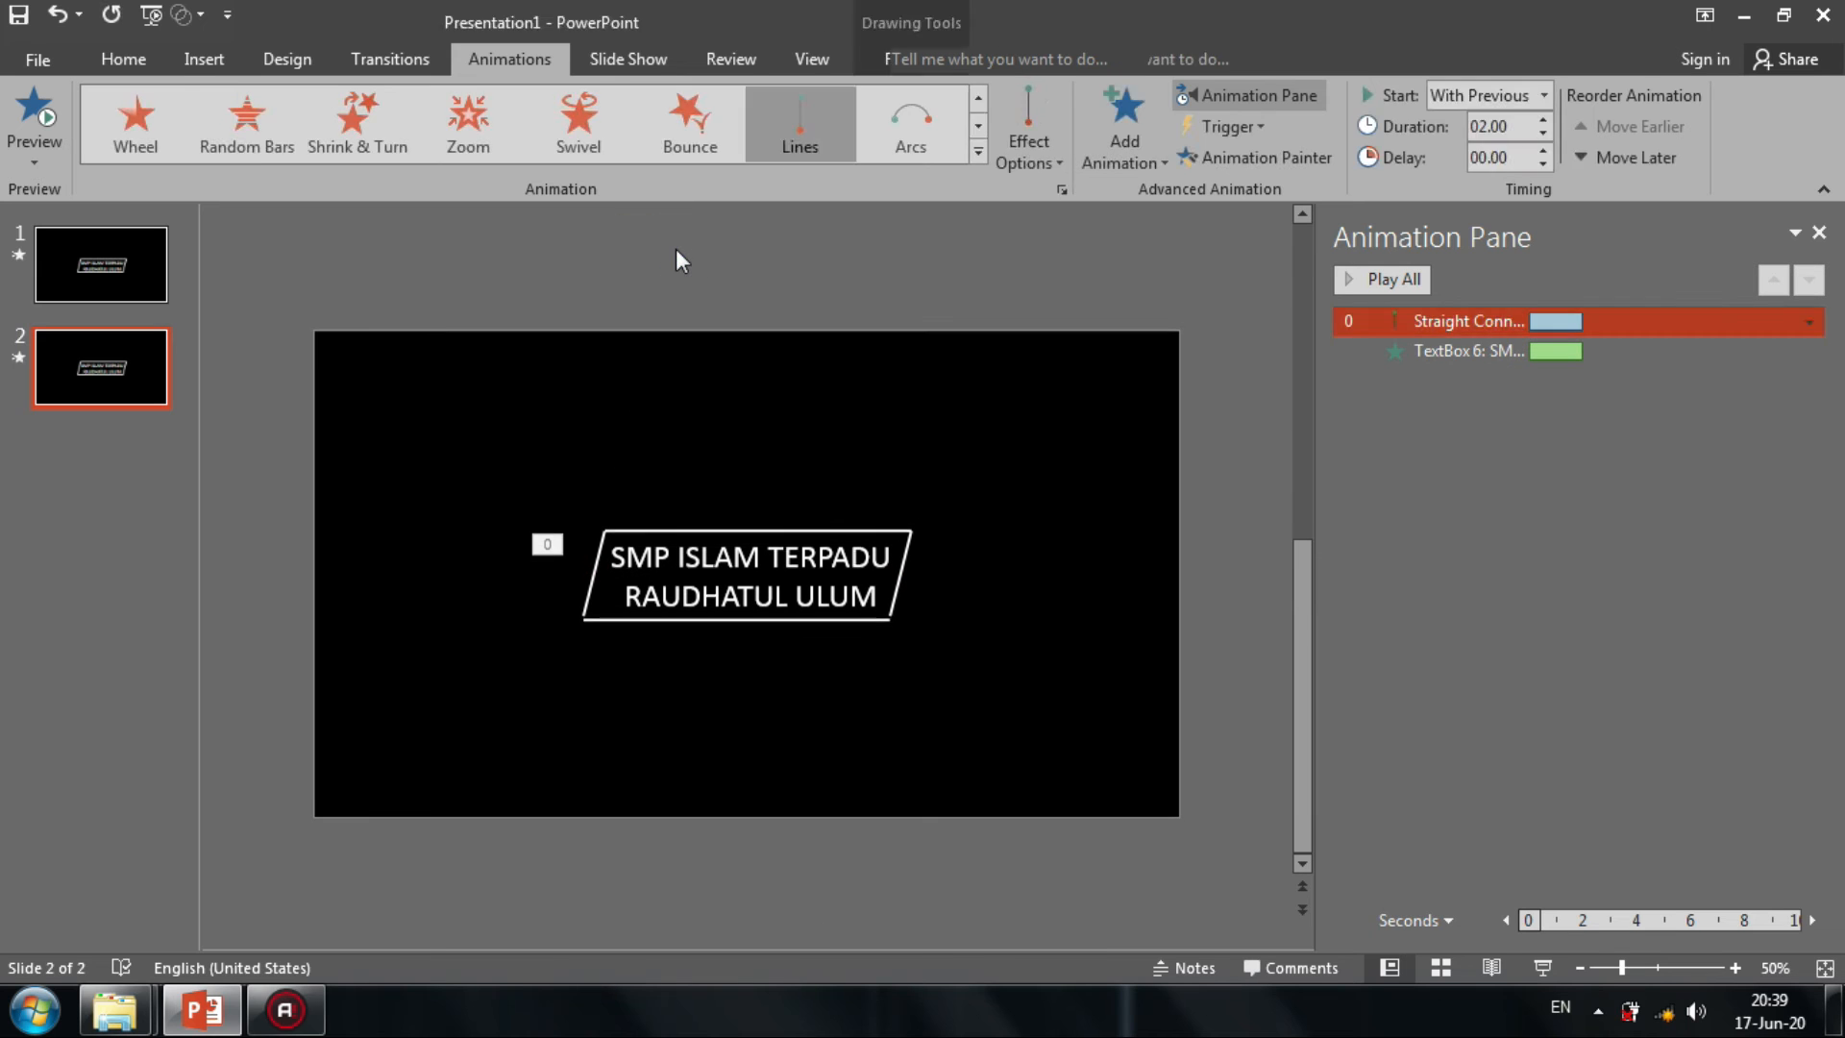
pyautogui.press('Delete')
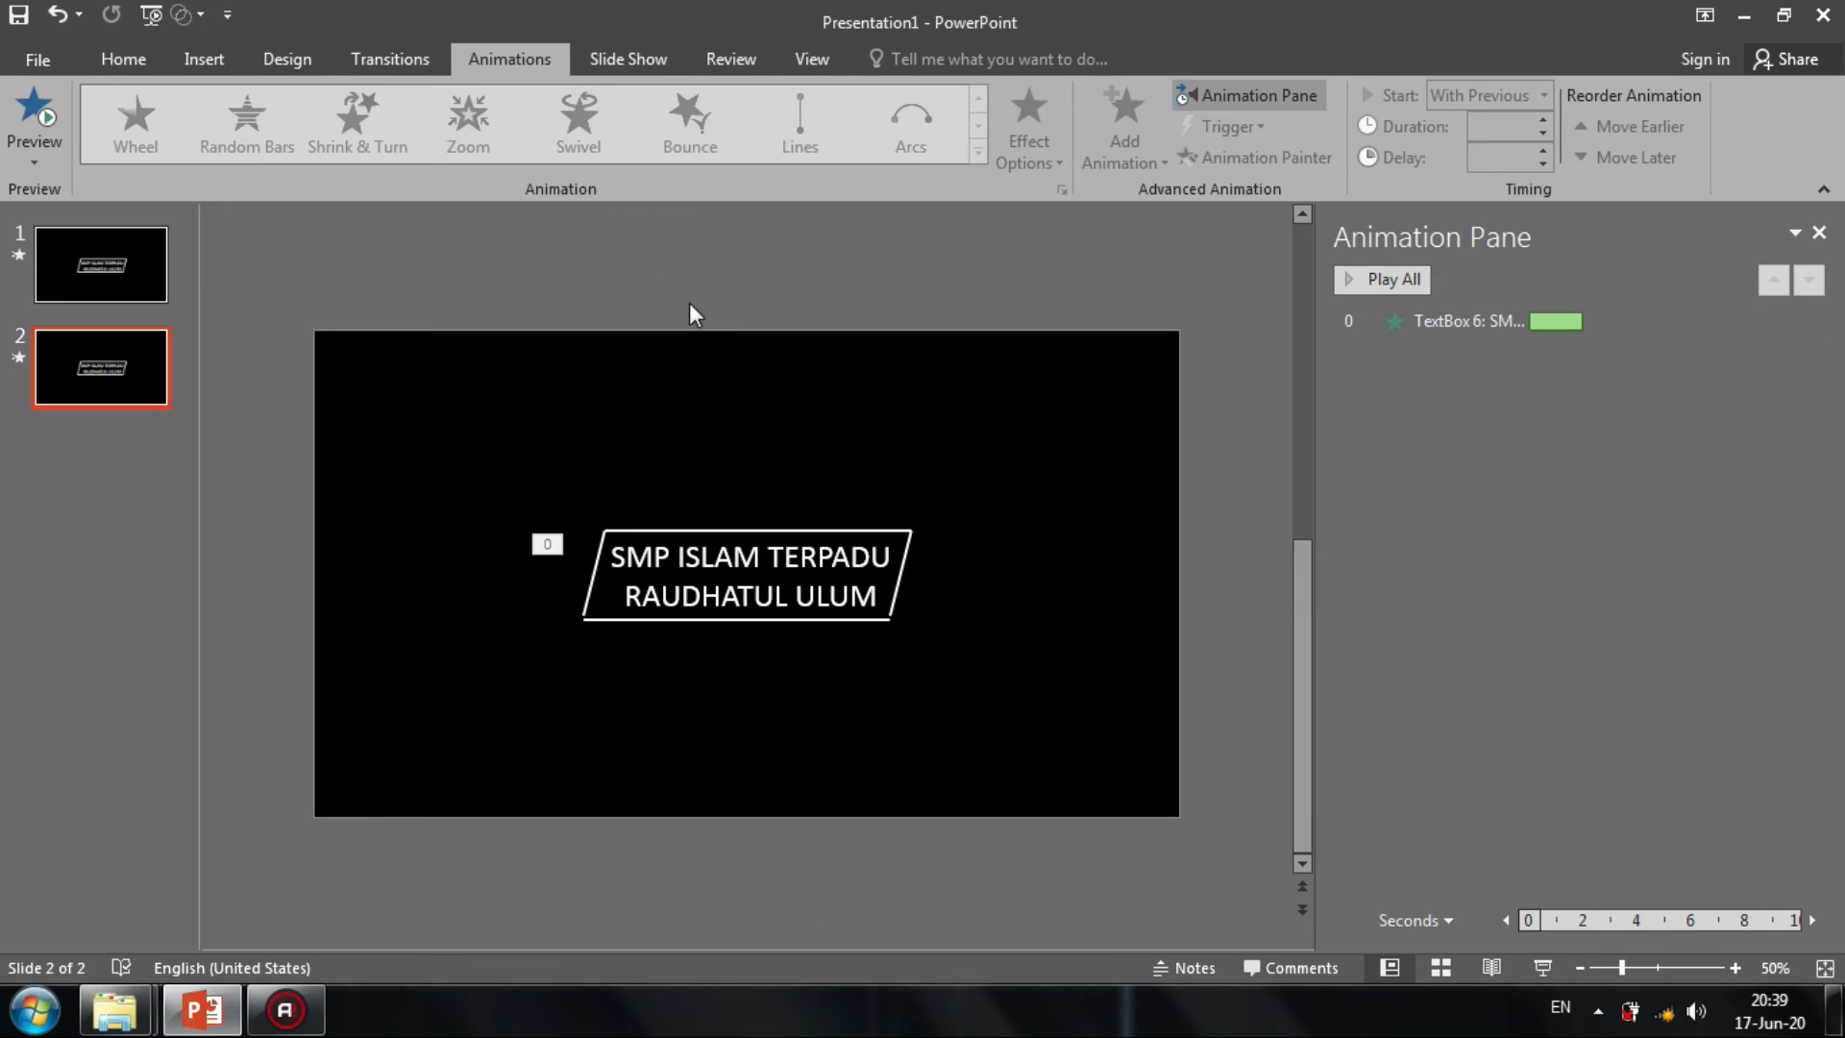
# Nudge the frame's bottom line up on slide 2 so it meets the ends of the slanted sides.
pyautogui.click(1736, 970)
pyautogui.click(1737, 970)
pyautogui.click(1737, 970)
pyautogui.click(1737, 970)
pyautogui.click(988, 644)
pyautogui.press('Up')
pyautogui.click(996, 717)
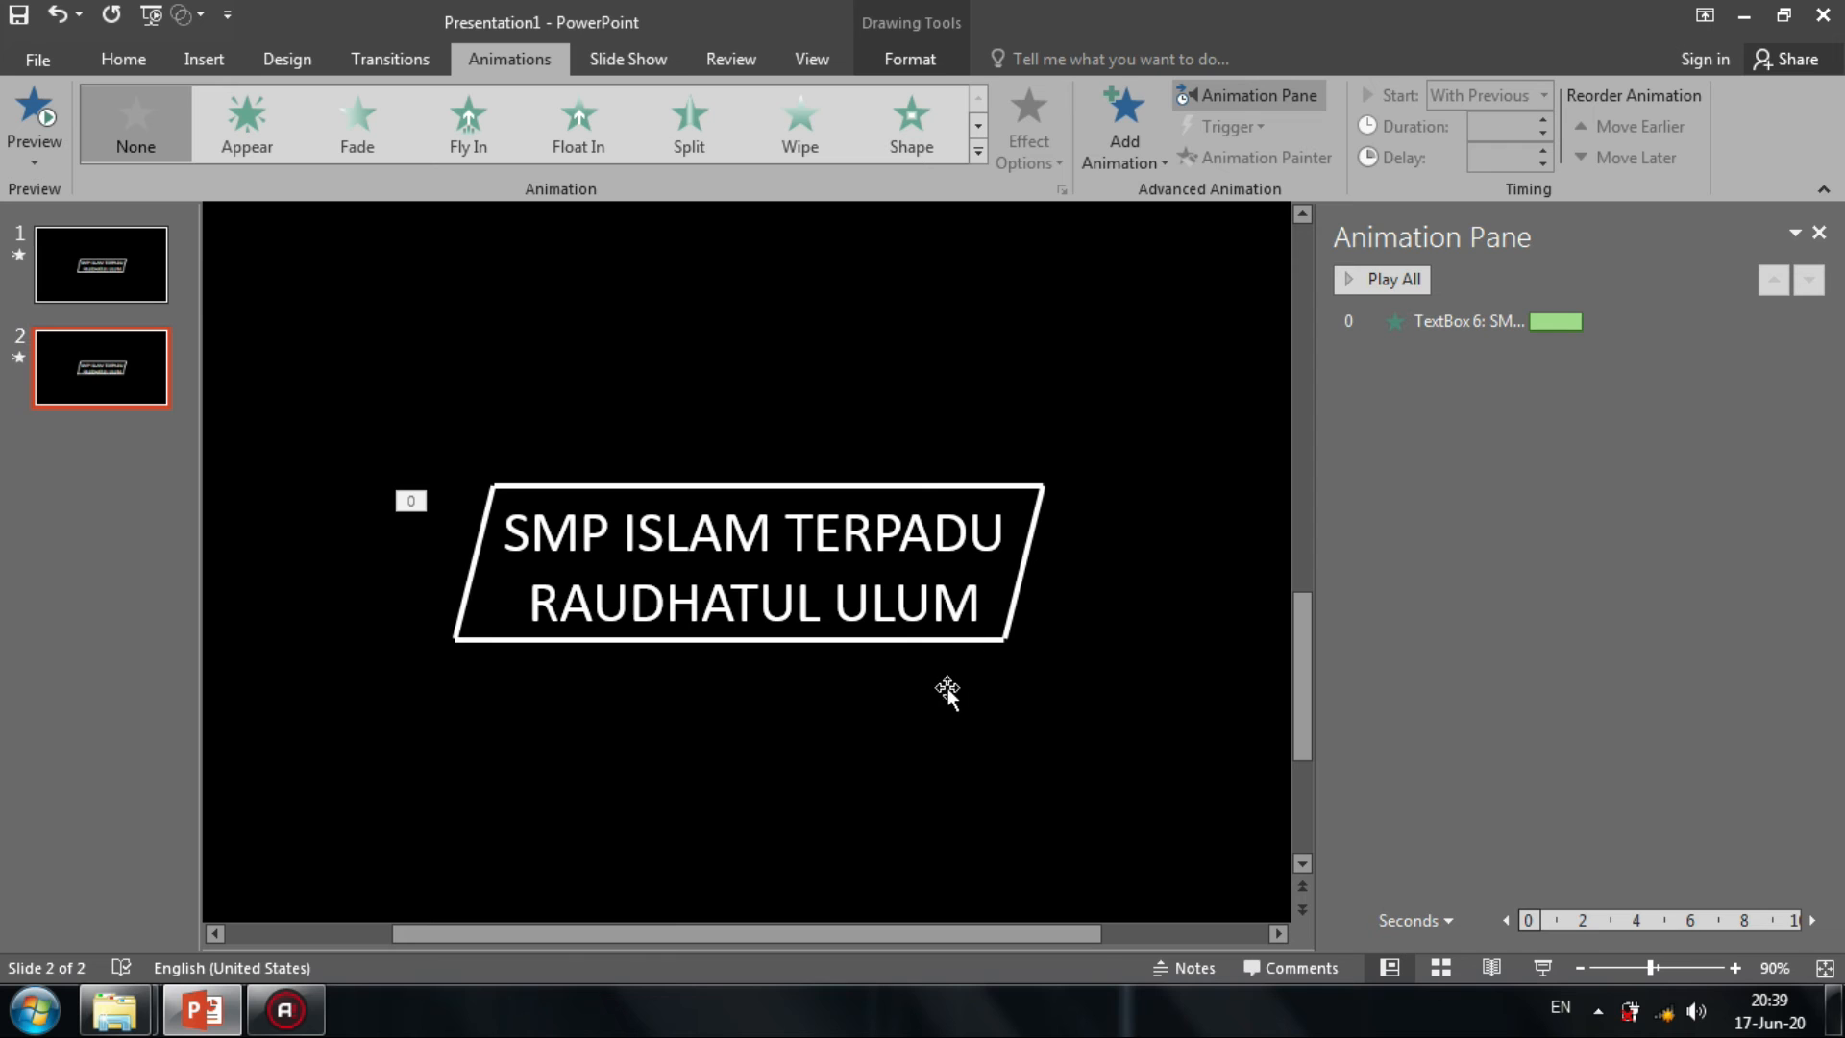
pyautogui.click(1579, 969)
pyautogui.click(1579, 969)
pyautogui.click(1579, 969)
pyautogui.click(1579, 969)
pyautogui.click(1163, 896)
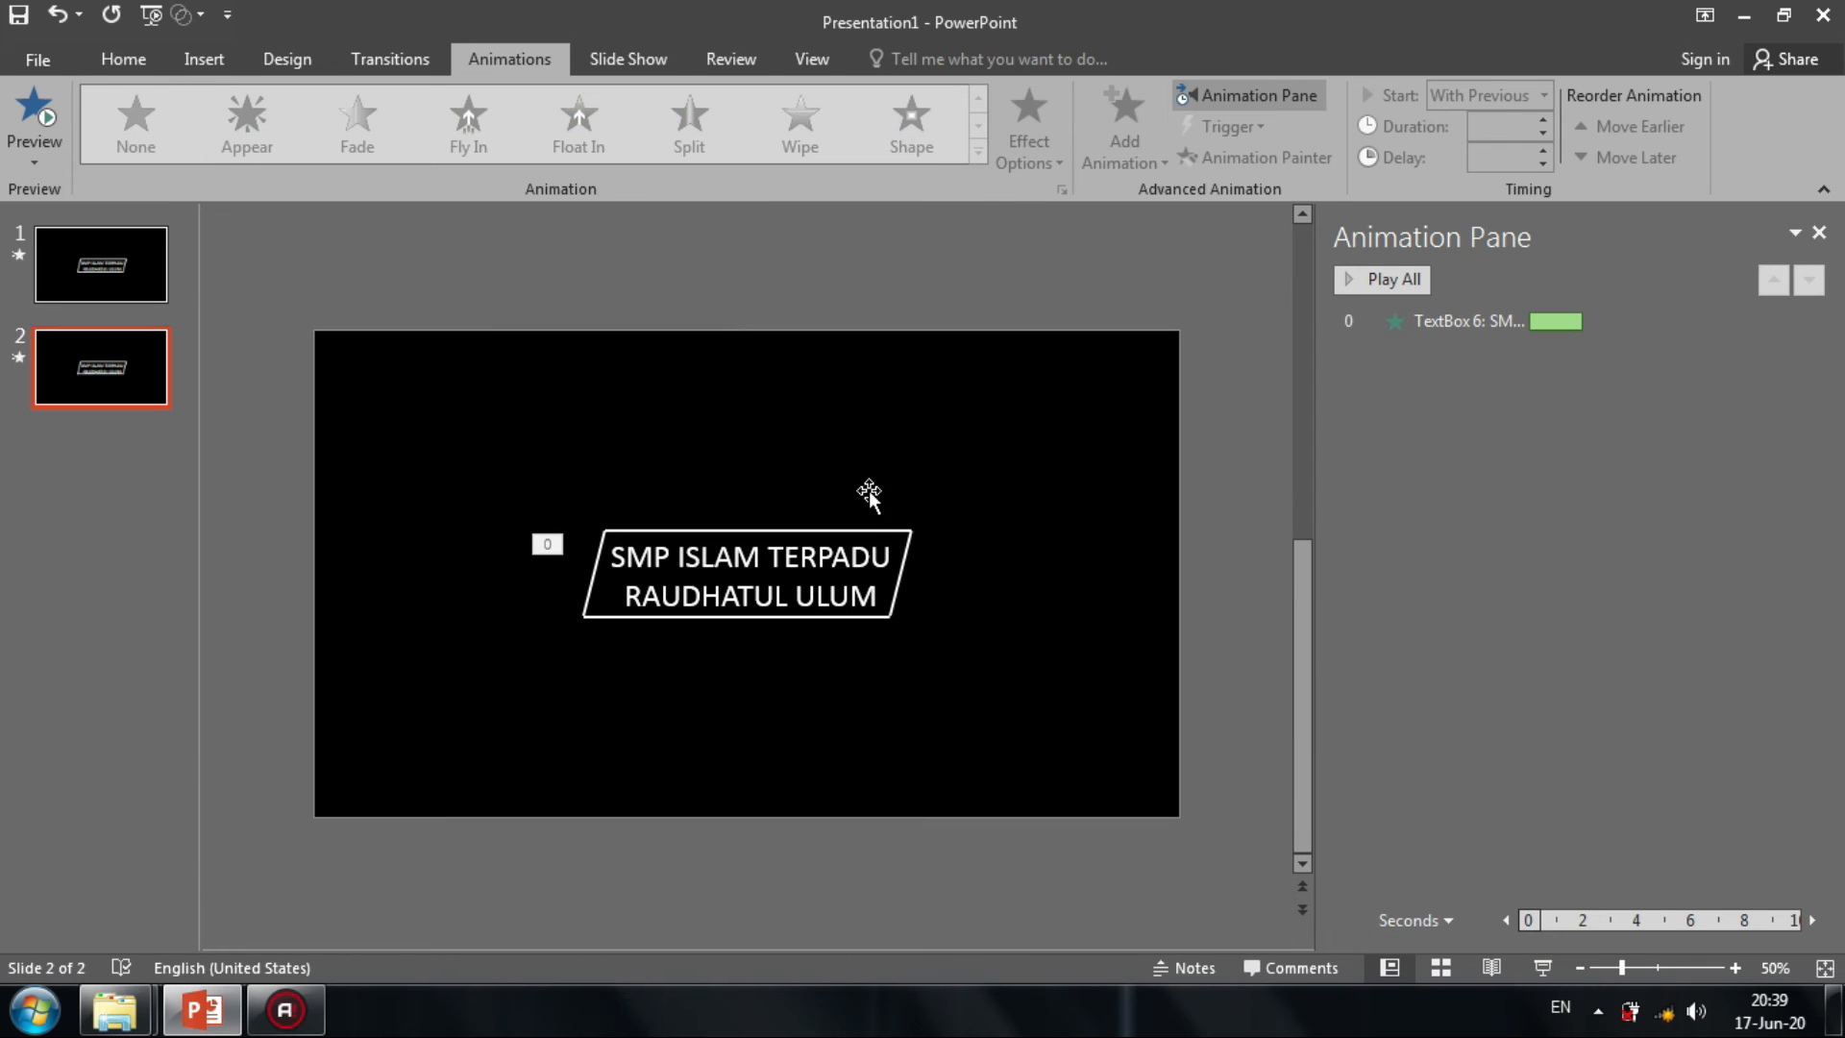
# Remove the school name's Random Bars animation from slide 2.
pyautogui.click(862, 527)
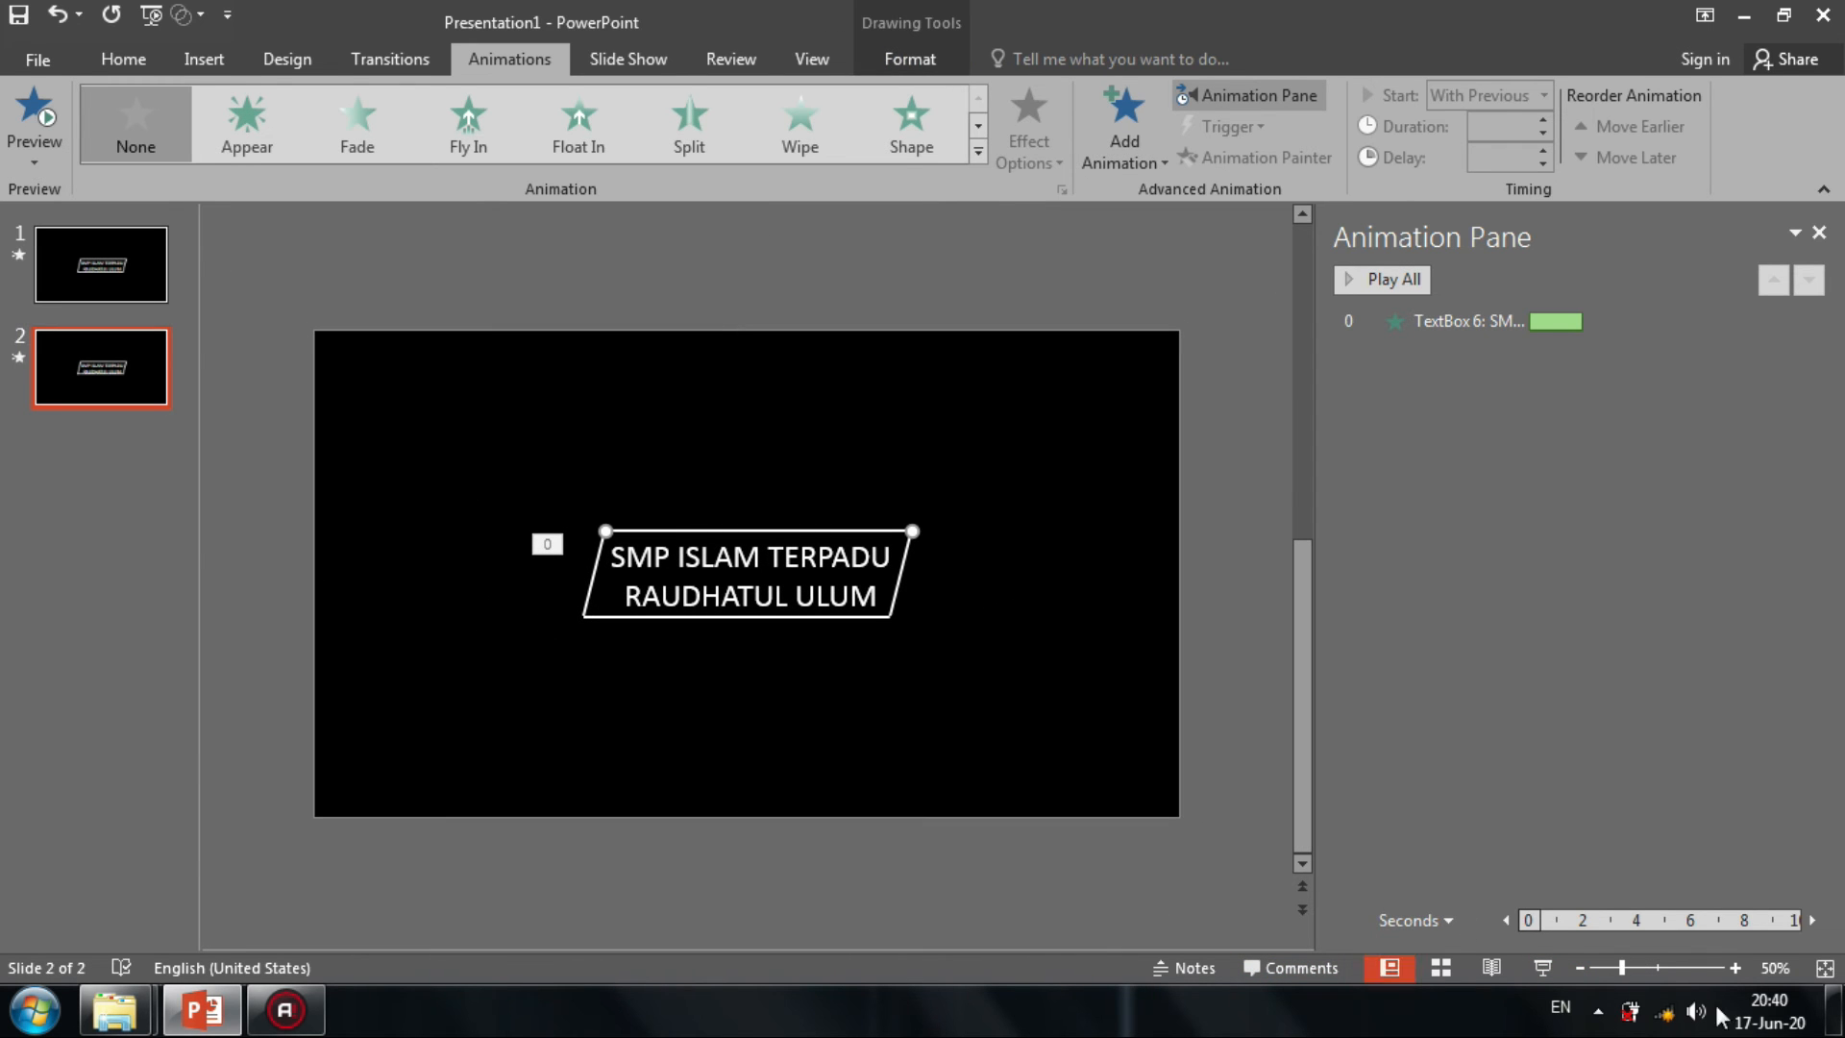
pyautogui.click(1735, 969)
pyautogui.click(1579, 968)
pyautogui.click(1579, 969)
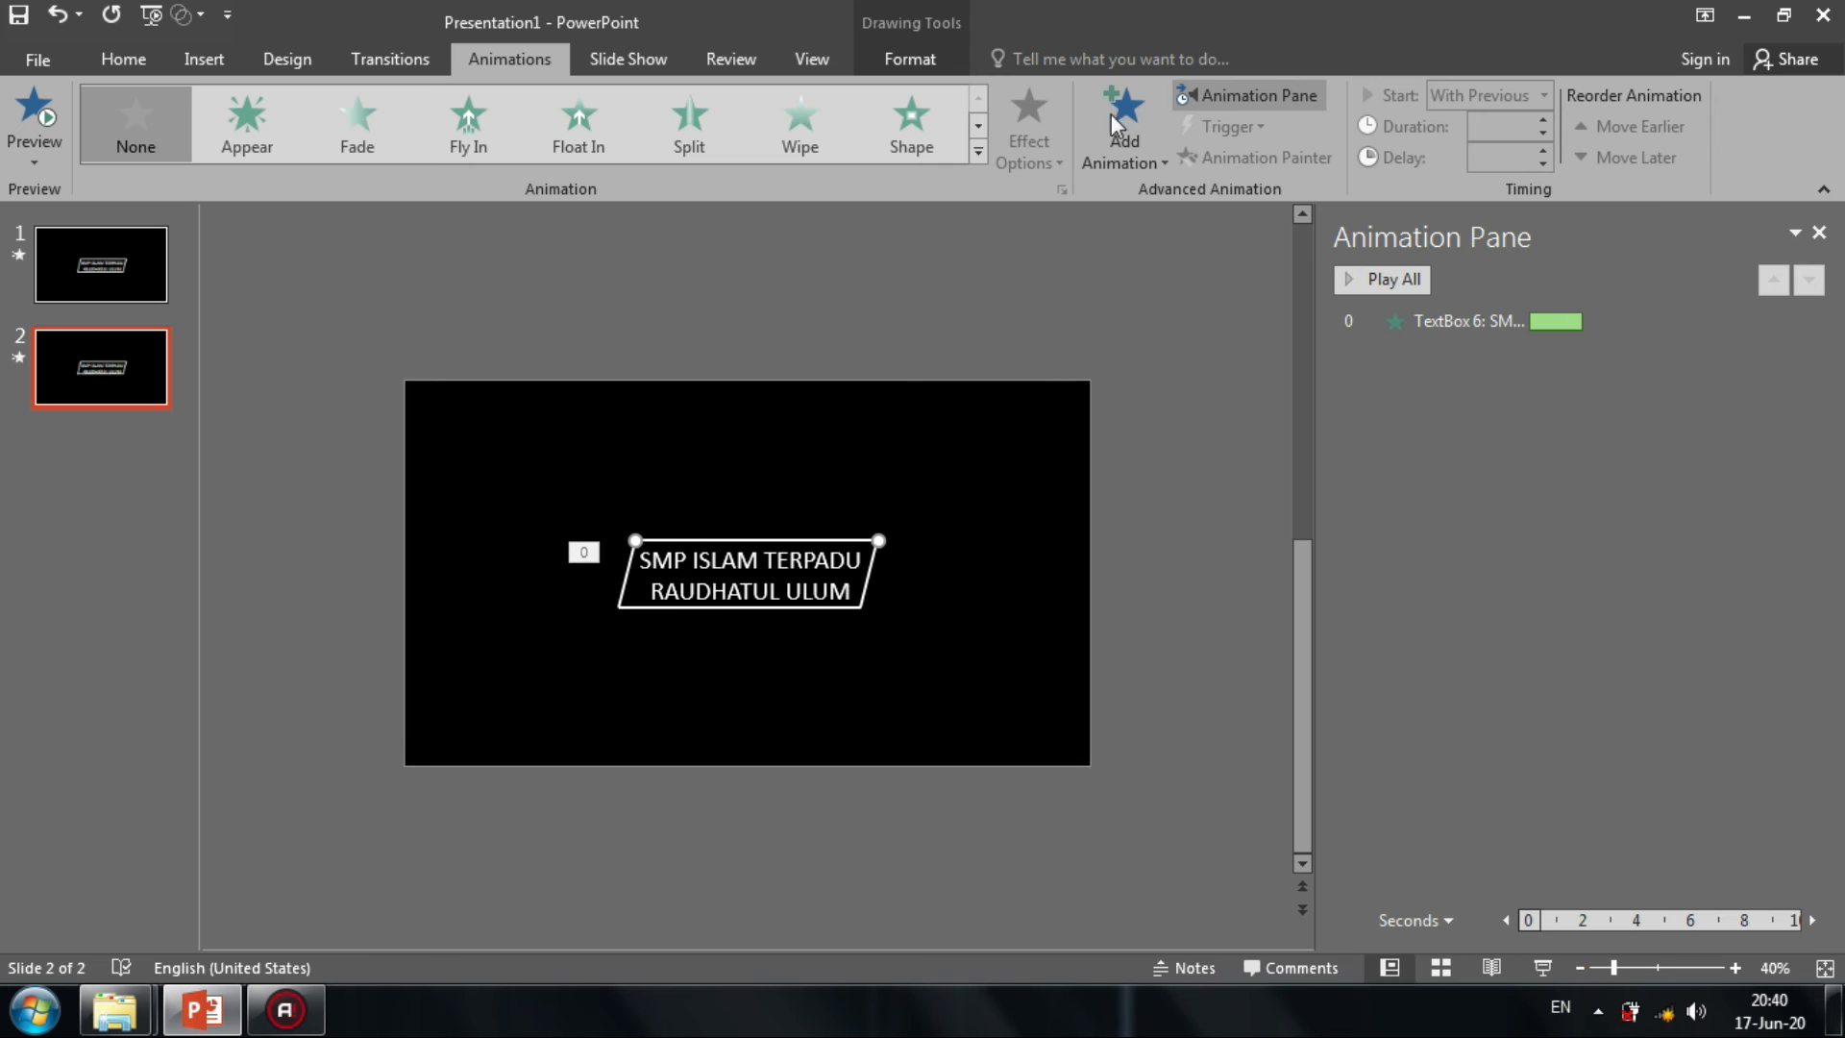
pyautogui.click(1123, 125)
pyautogui.click(1468, 307)
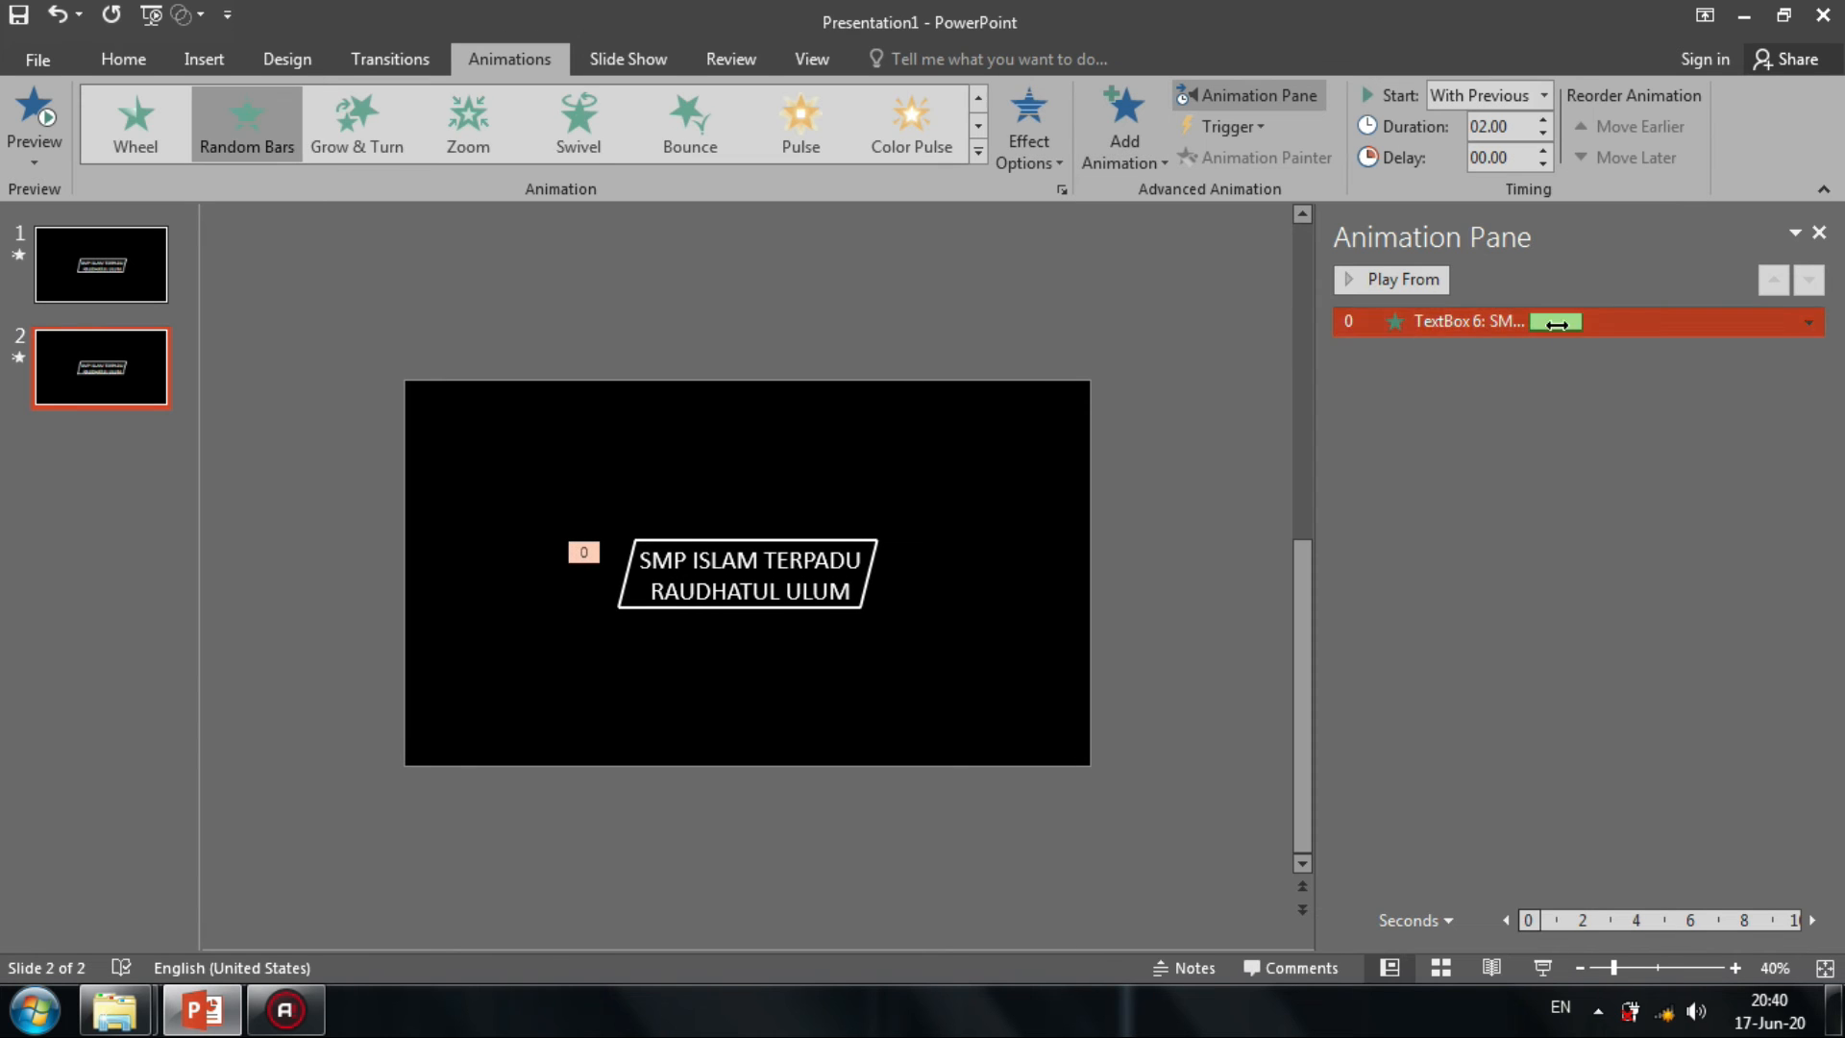
pyautogui.press('Delete')
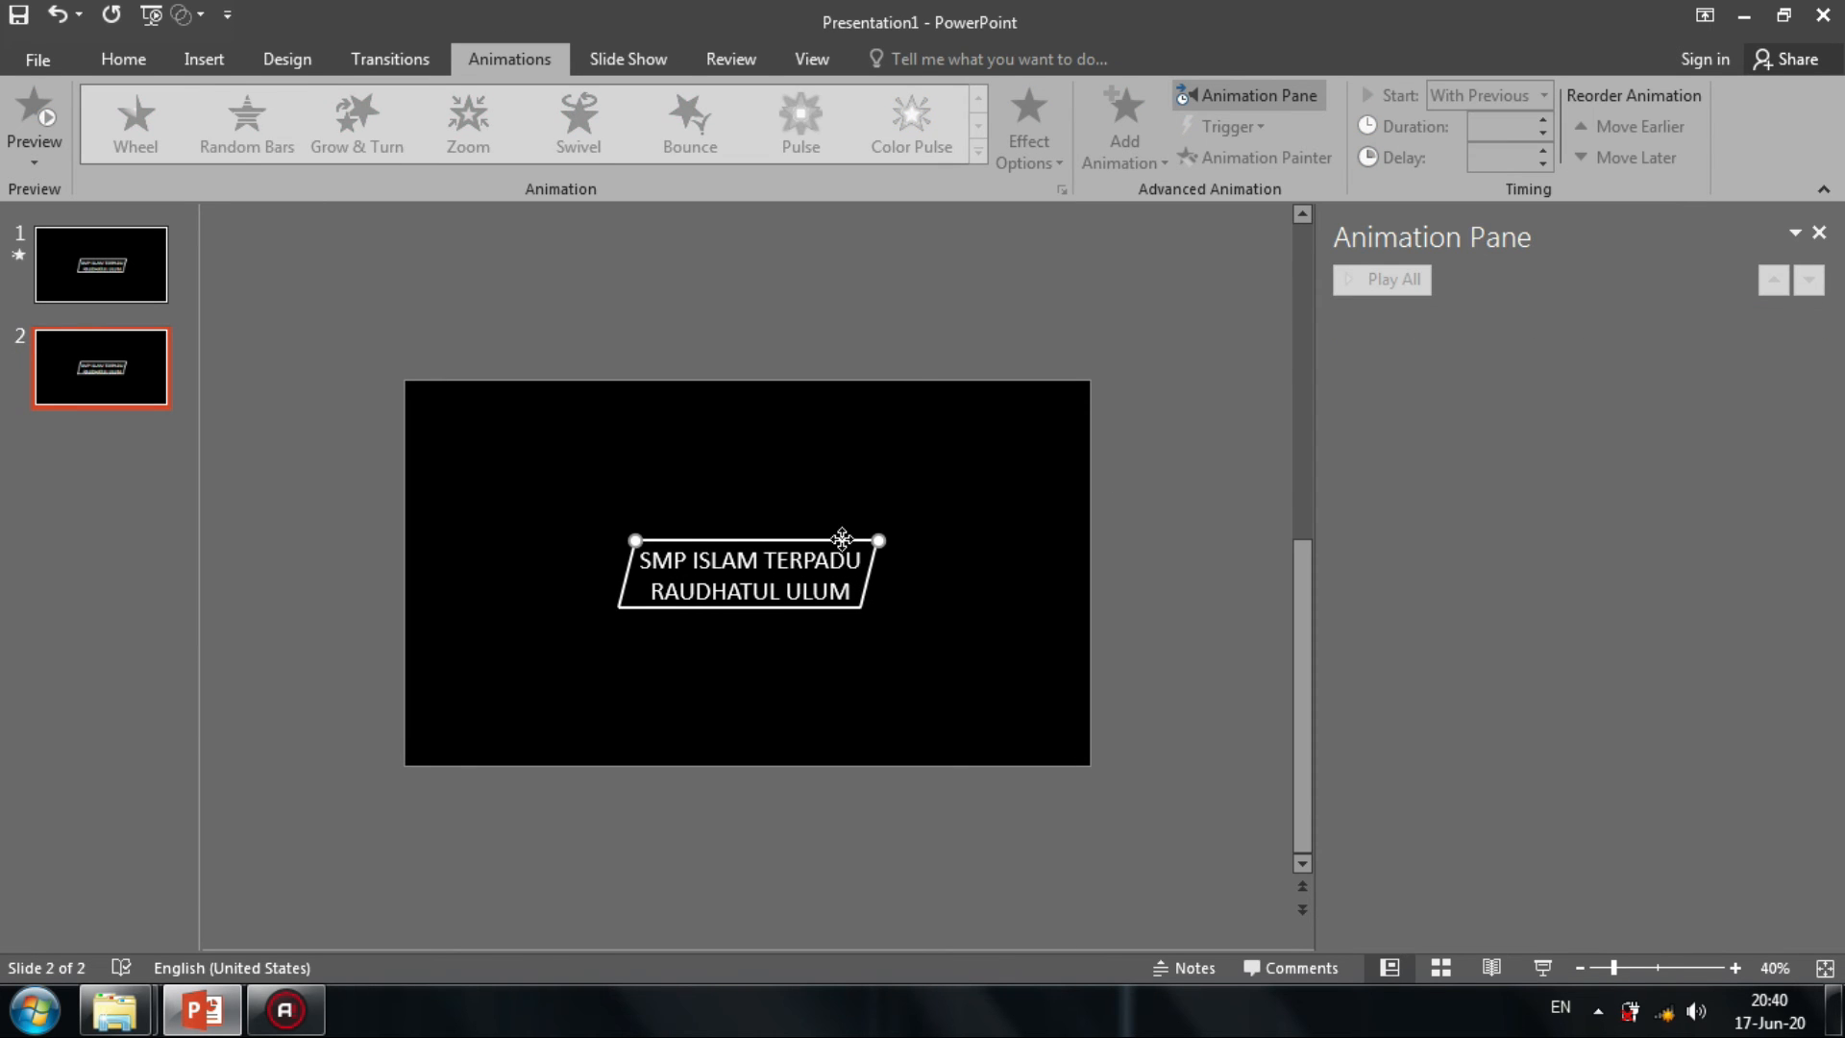
# Add a Lines motion path to the frame's top line, ending horizontally beyond the slide's right edge.
pyautogui.click(842, 539)
pyautogui.click(1111, 119)
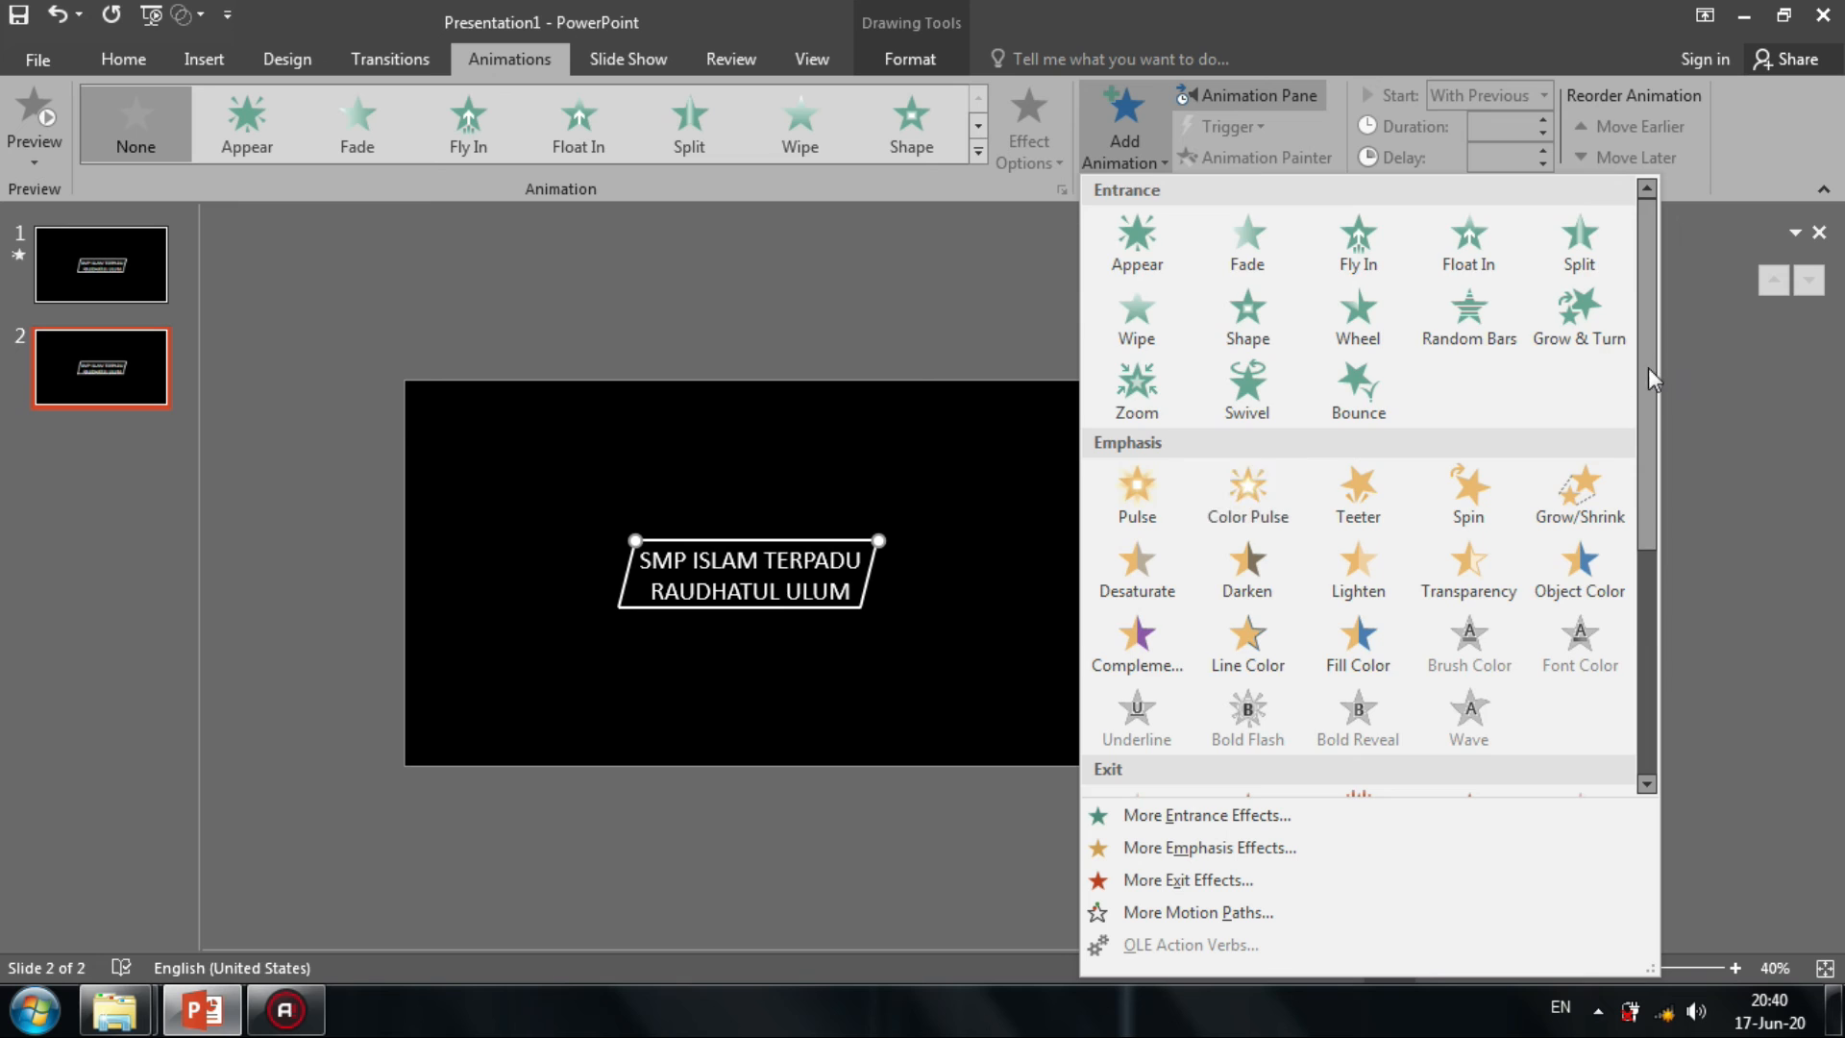
pyautogui.scroll(-5, 1650, 378)
pyautogui.click(1120, 716)
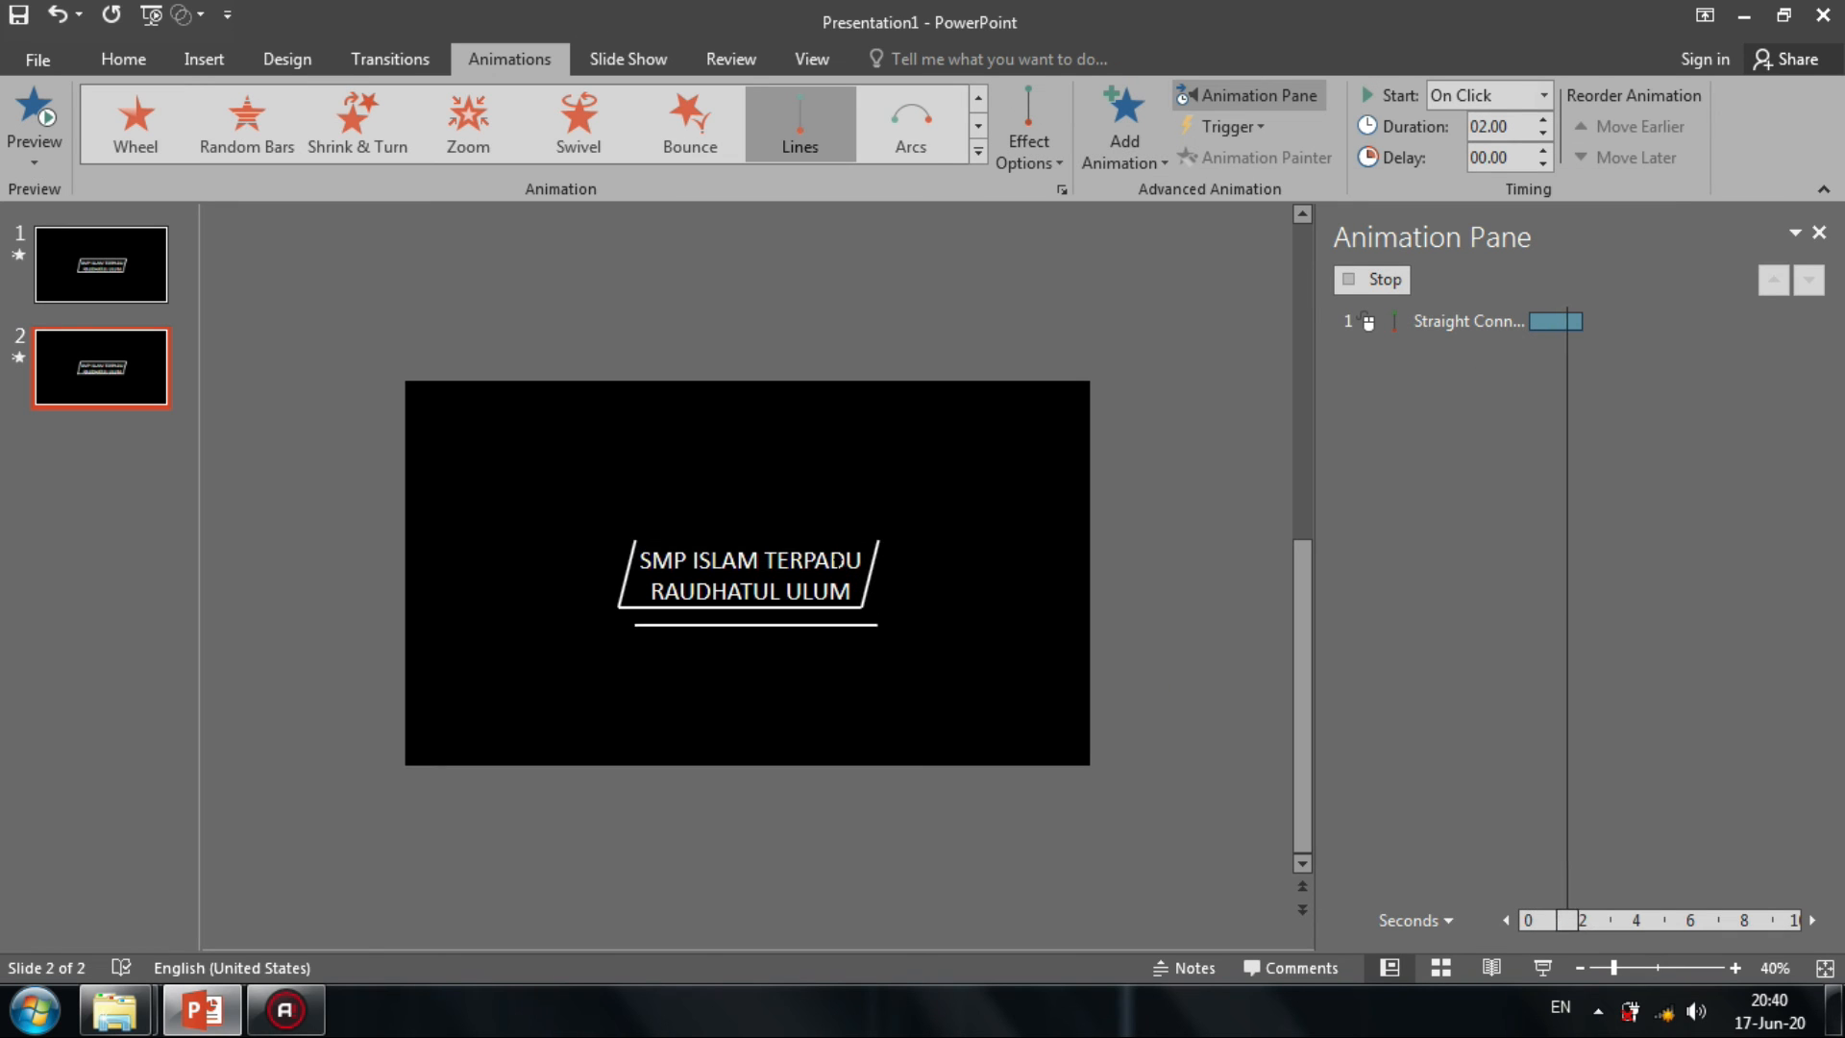
pyautogui.moveTo(757, 635); pyautogui.dragTo(1255, 542)
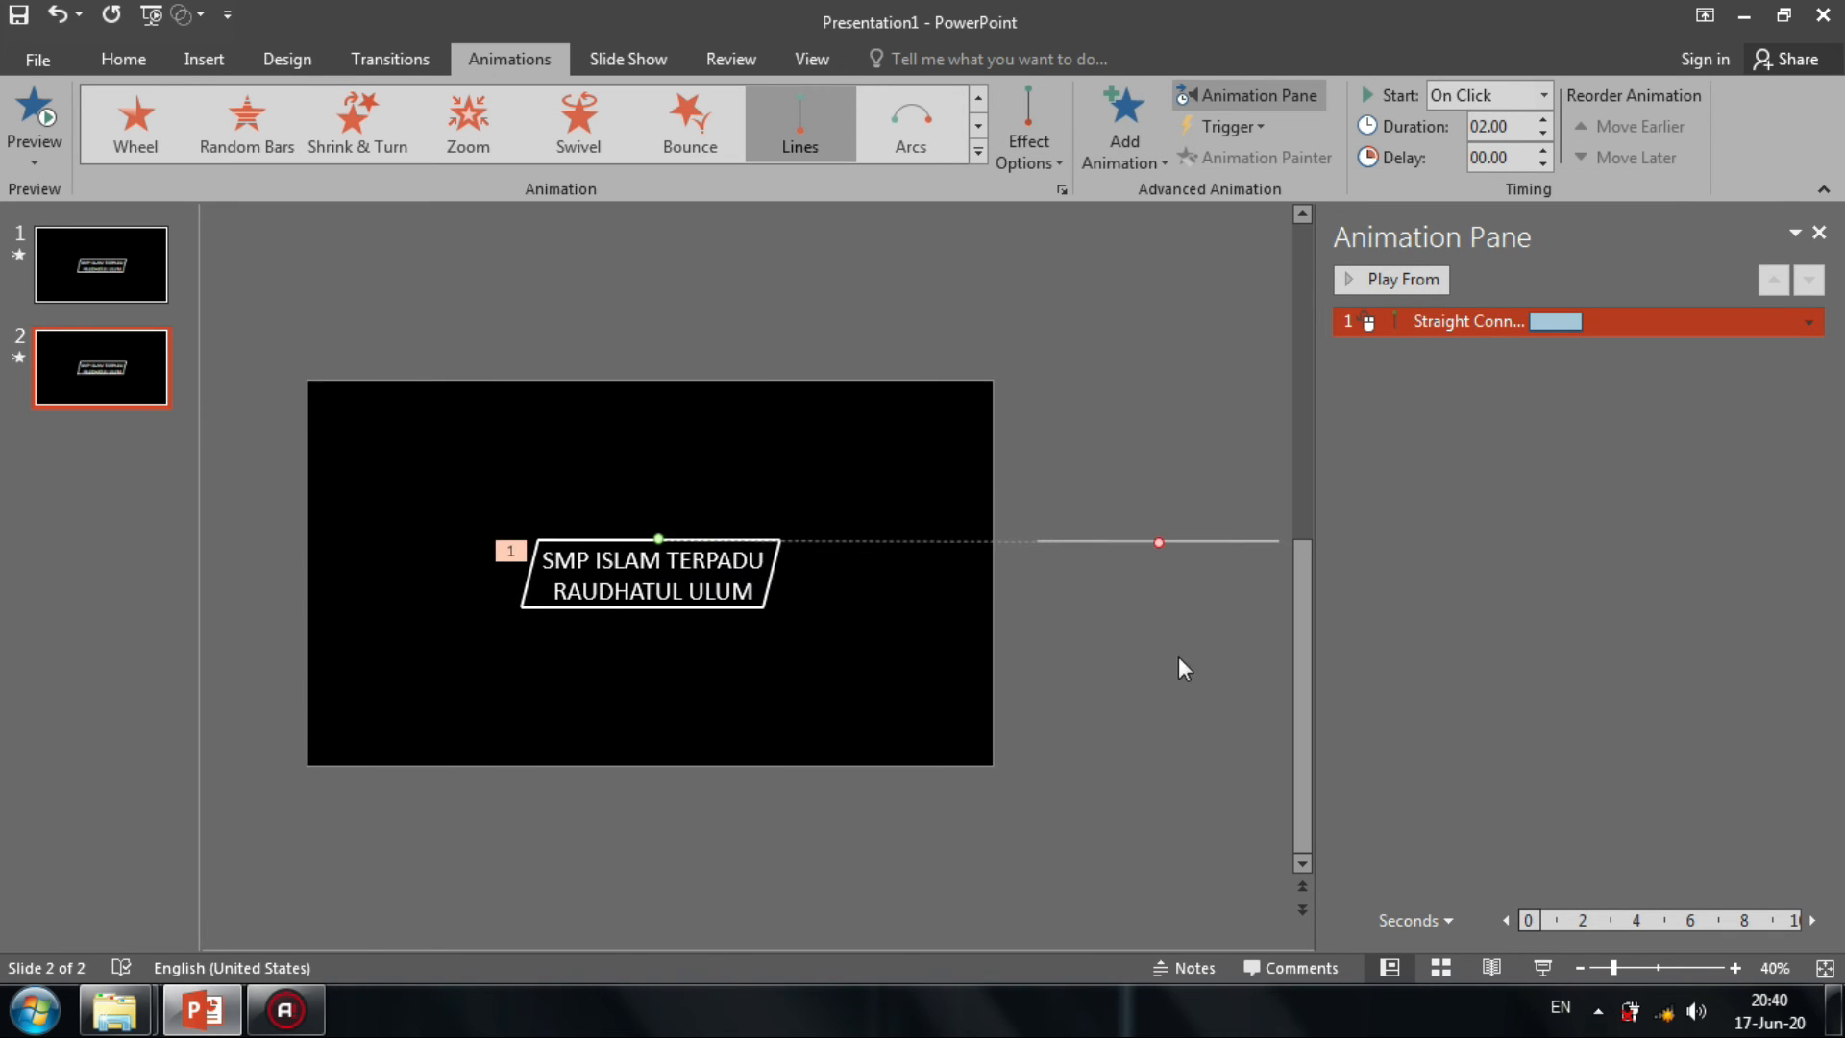
pyautogui.click(1182, 667)
# Add a Lines motion path to the frame's bottom line on slide 2, ending horizontally beyond the slide's left edge.
pyautogui.click(718, 596)
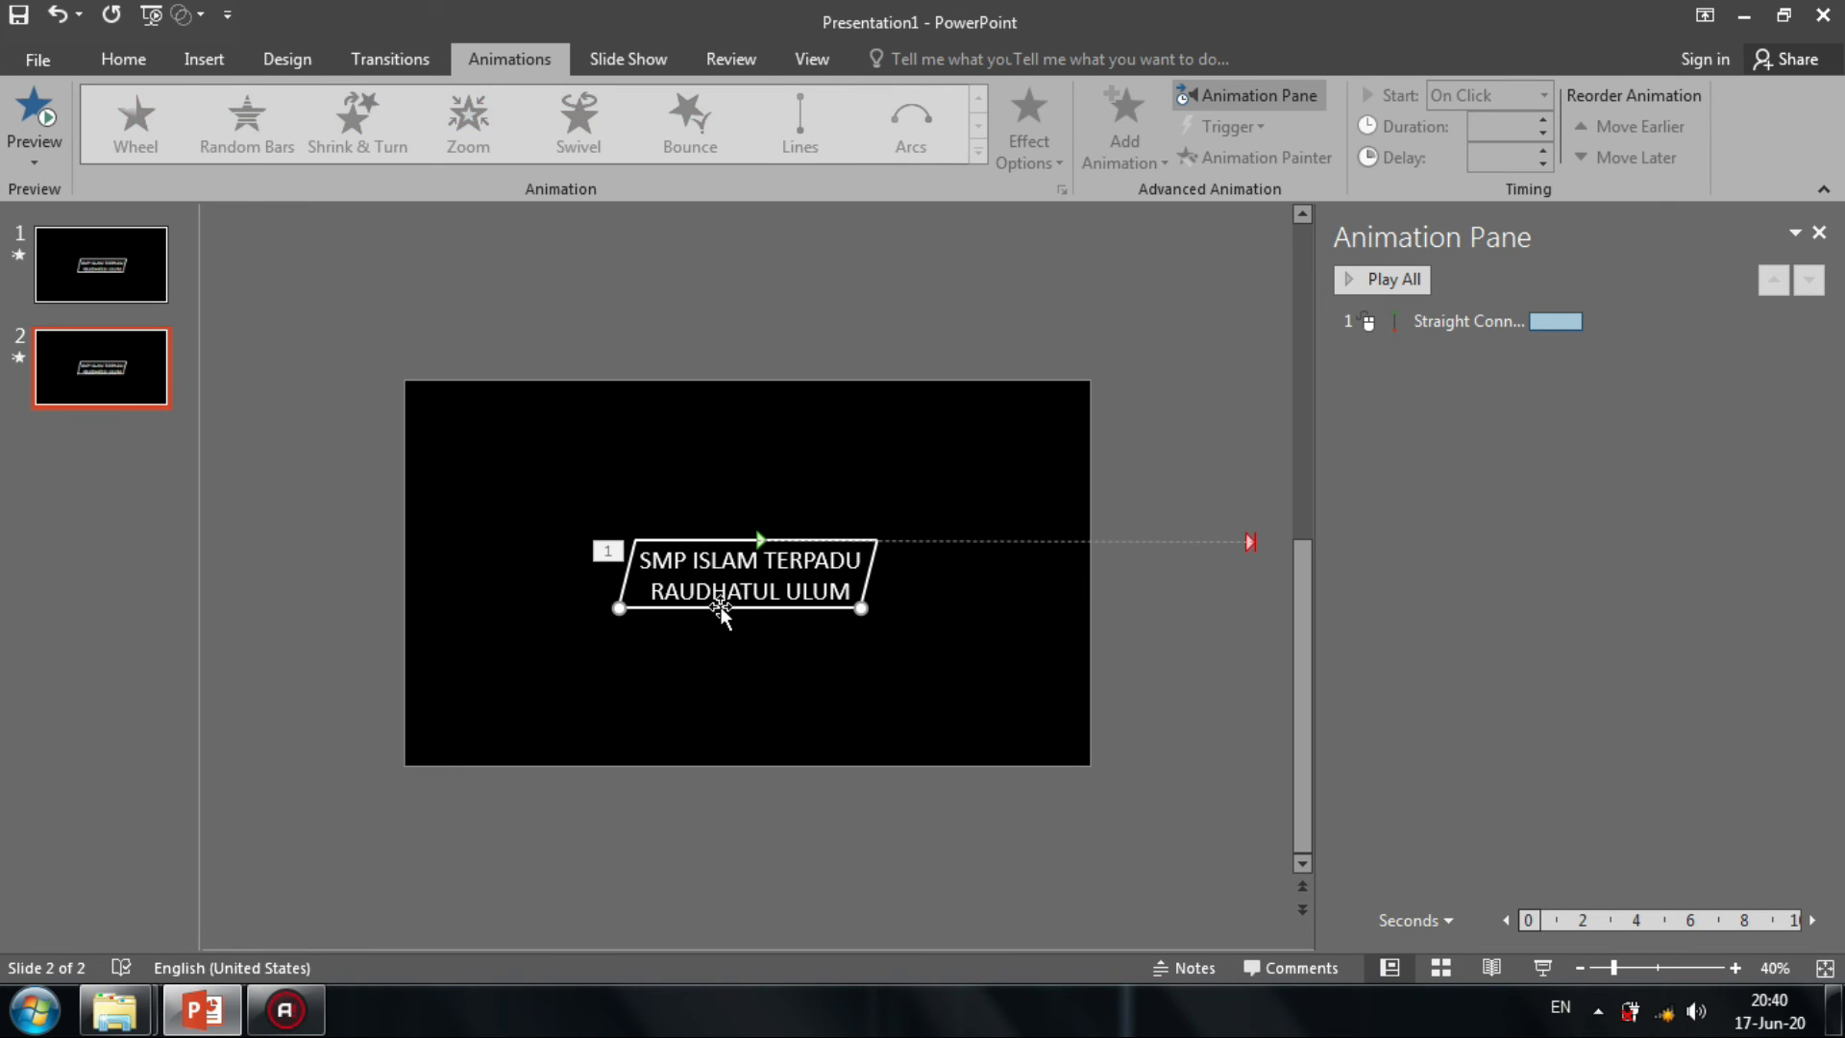
pyautogui.click(1125, 120)
pyautogui.scroll(-5, 1355, 577)
pyautogui.click(1124, 713)
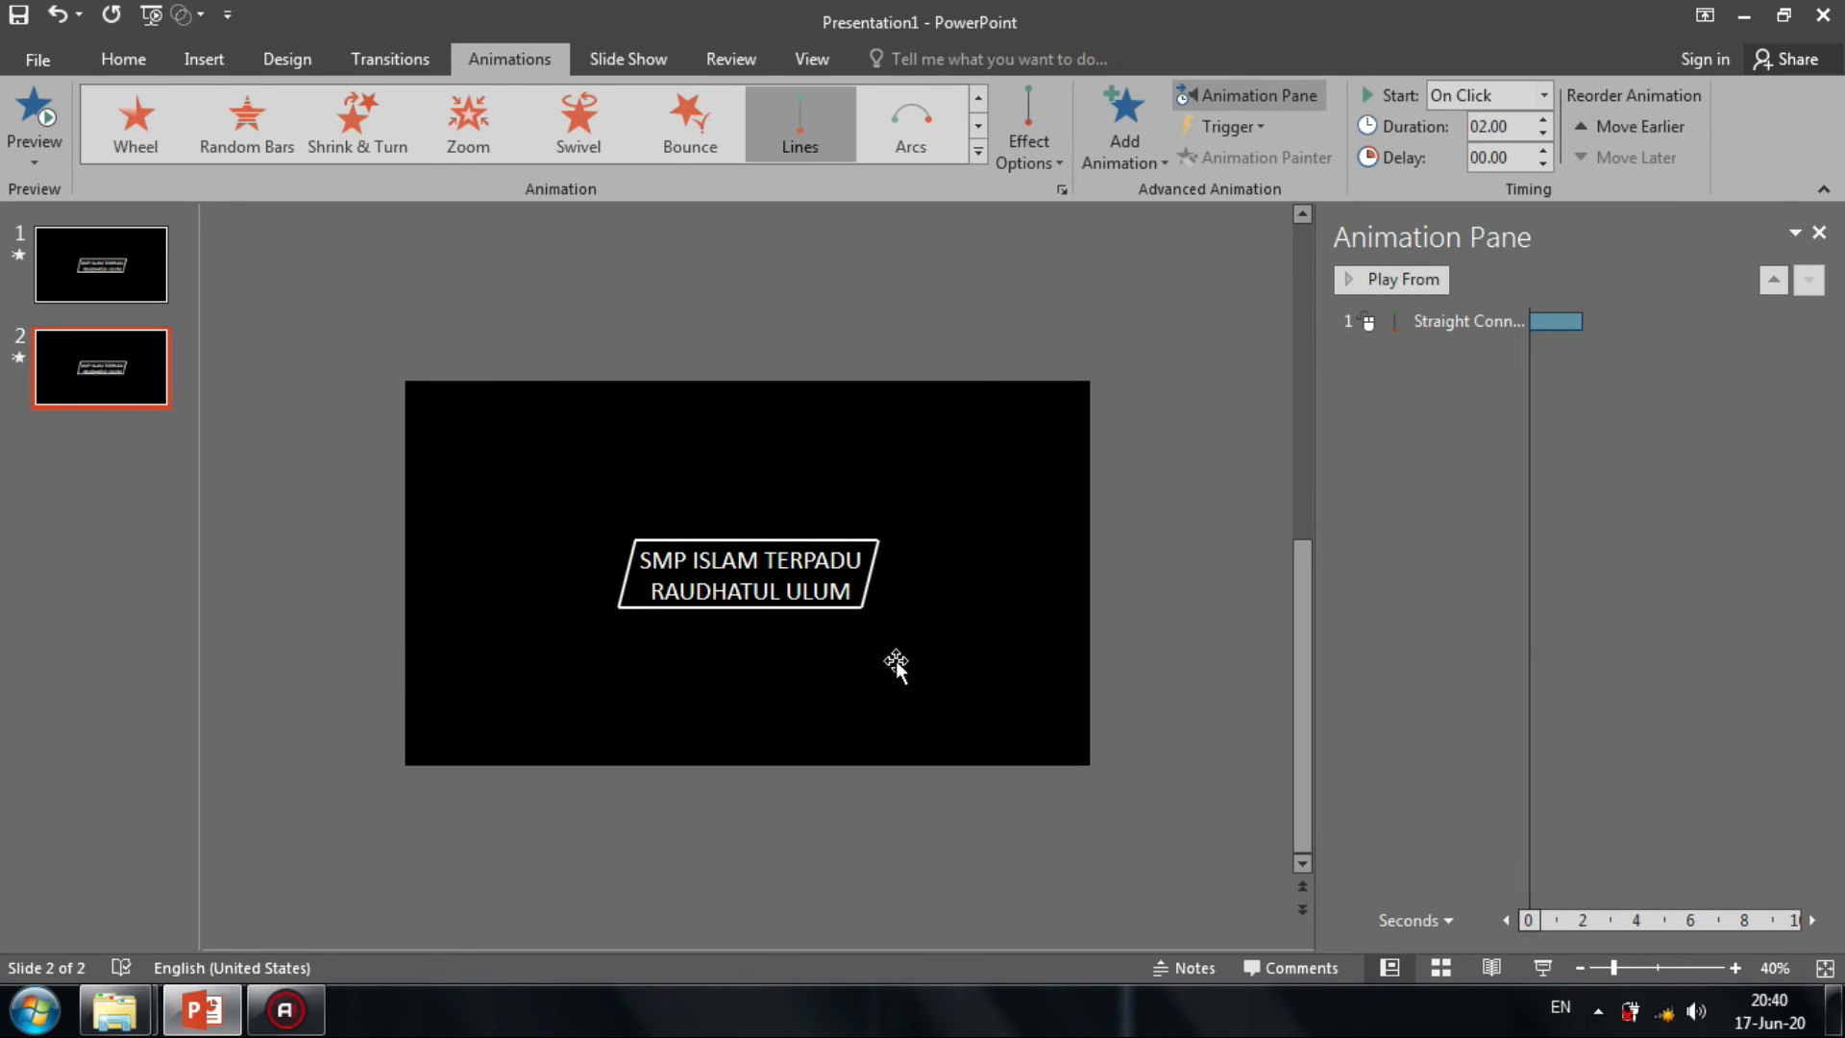
pyautogui.moveTo(741, 703)
pyautogui.mouseDown()
pyautogui.moveTo(264, 652)
pyautogui.moveTo(252, 610)
pyautogui.mouseUp()
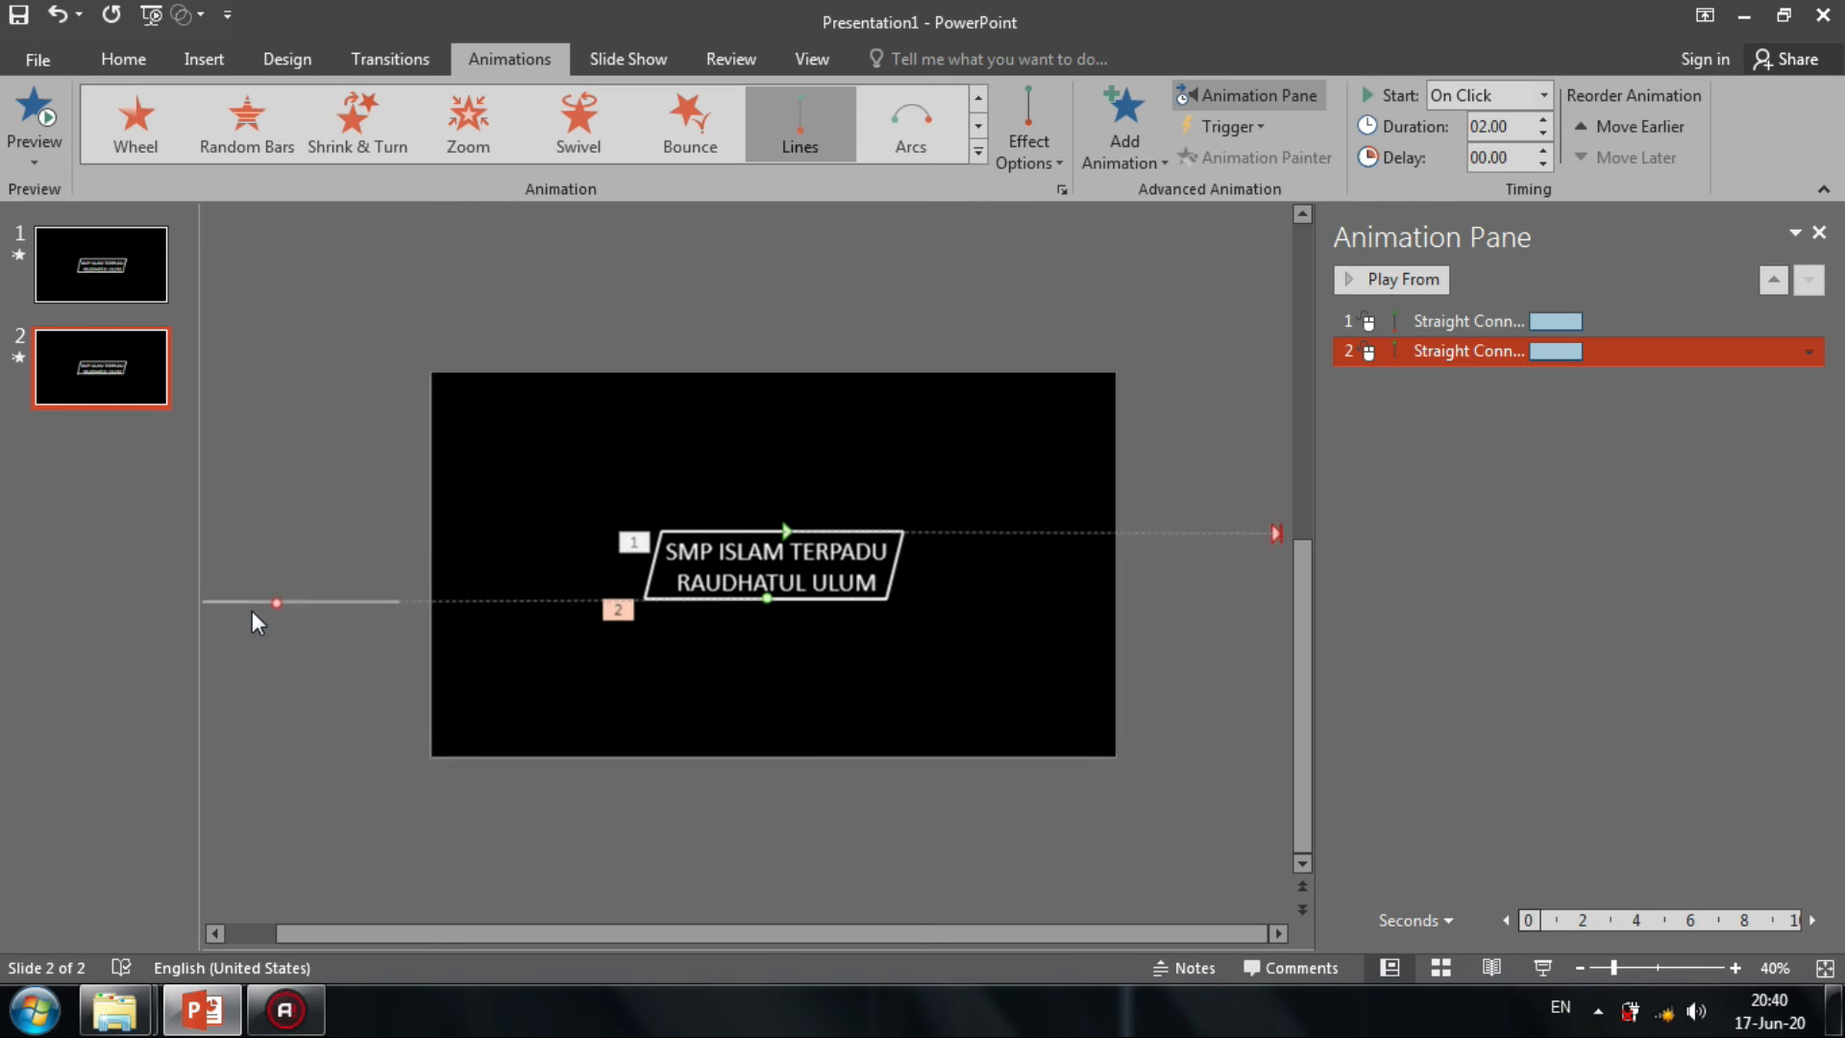
# Set the motion paths of the frame's top and bottom lines on slide 2 to start With Previous.
pyautogui.click(1803, 320)
pyautogui.click(1809, 321)
pyautogui.click(1797, 390)
pyautogui.click(1806, 350)
pyautogui.click(1720, 411)
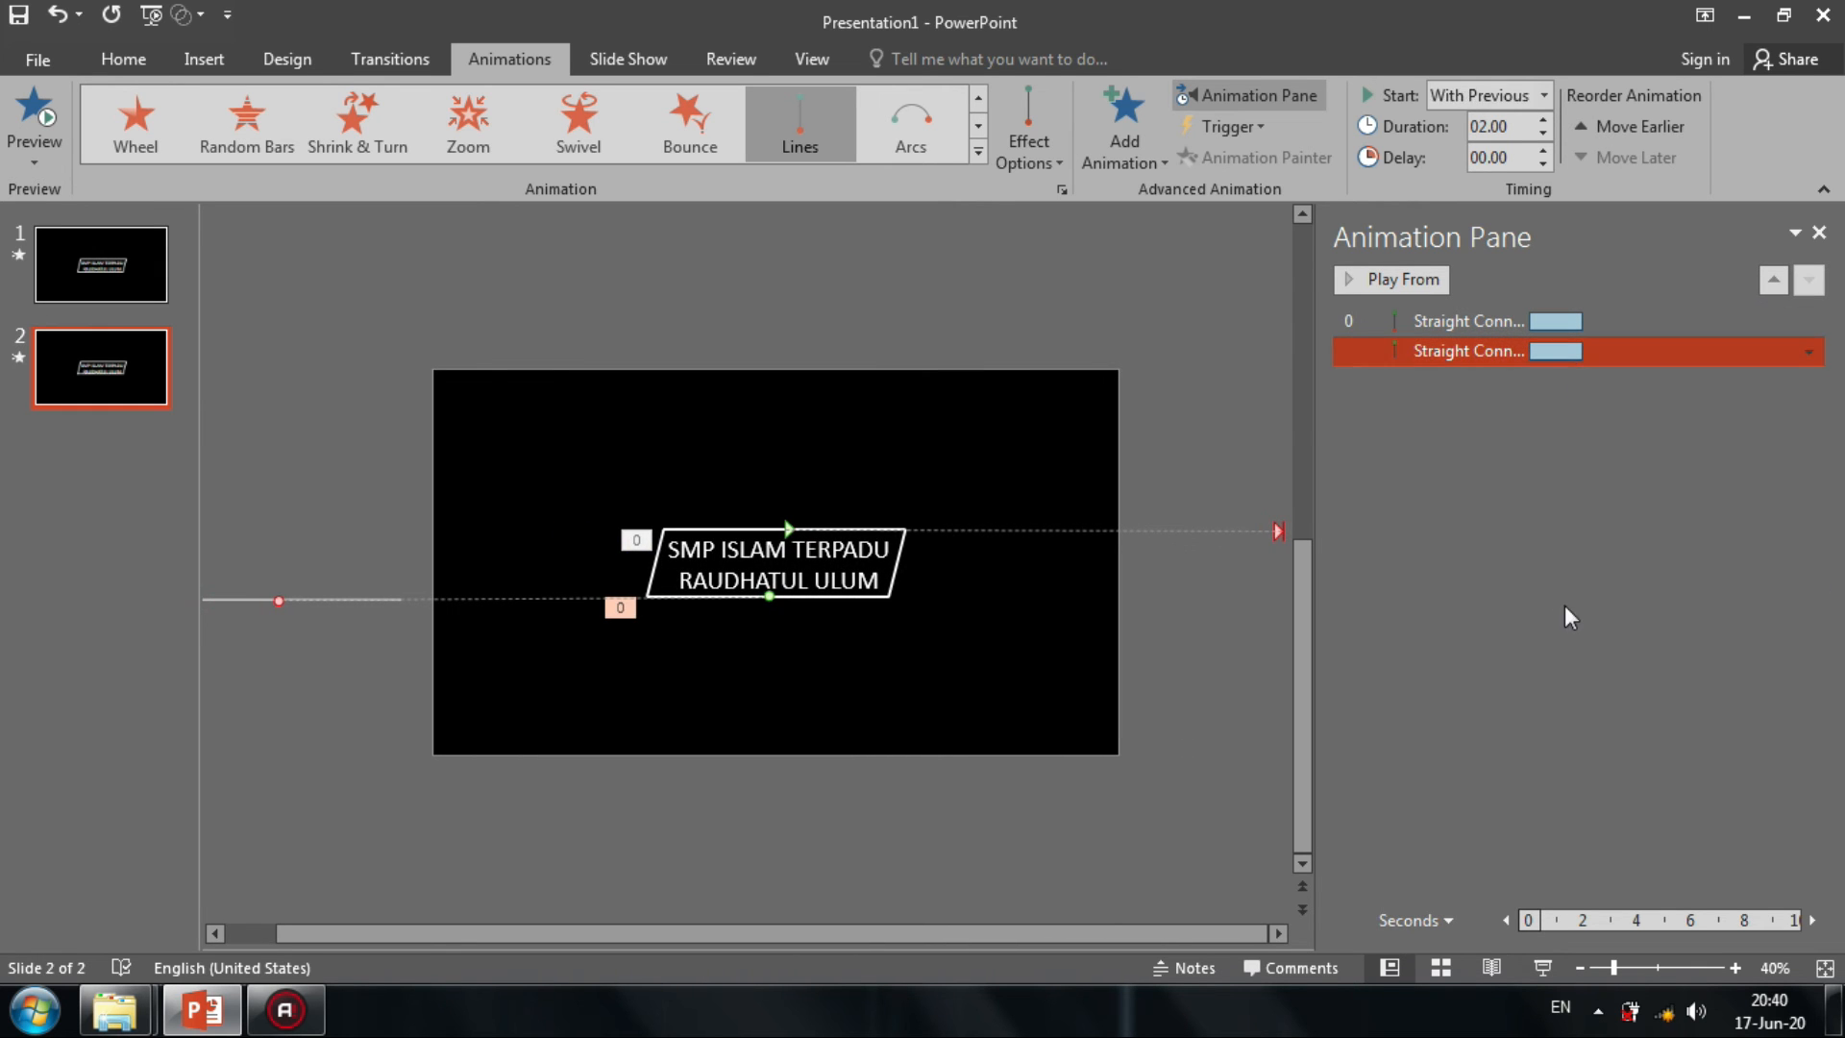
pyautogui.click(1222, 396)
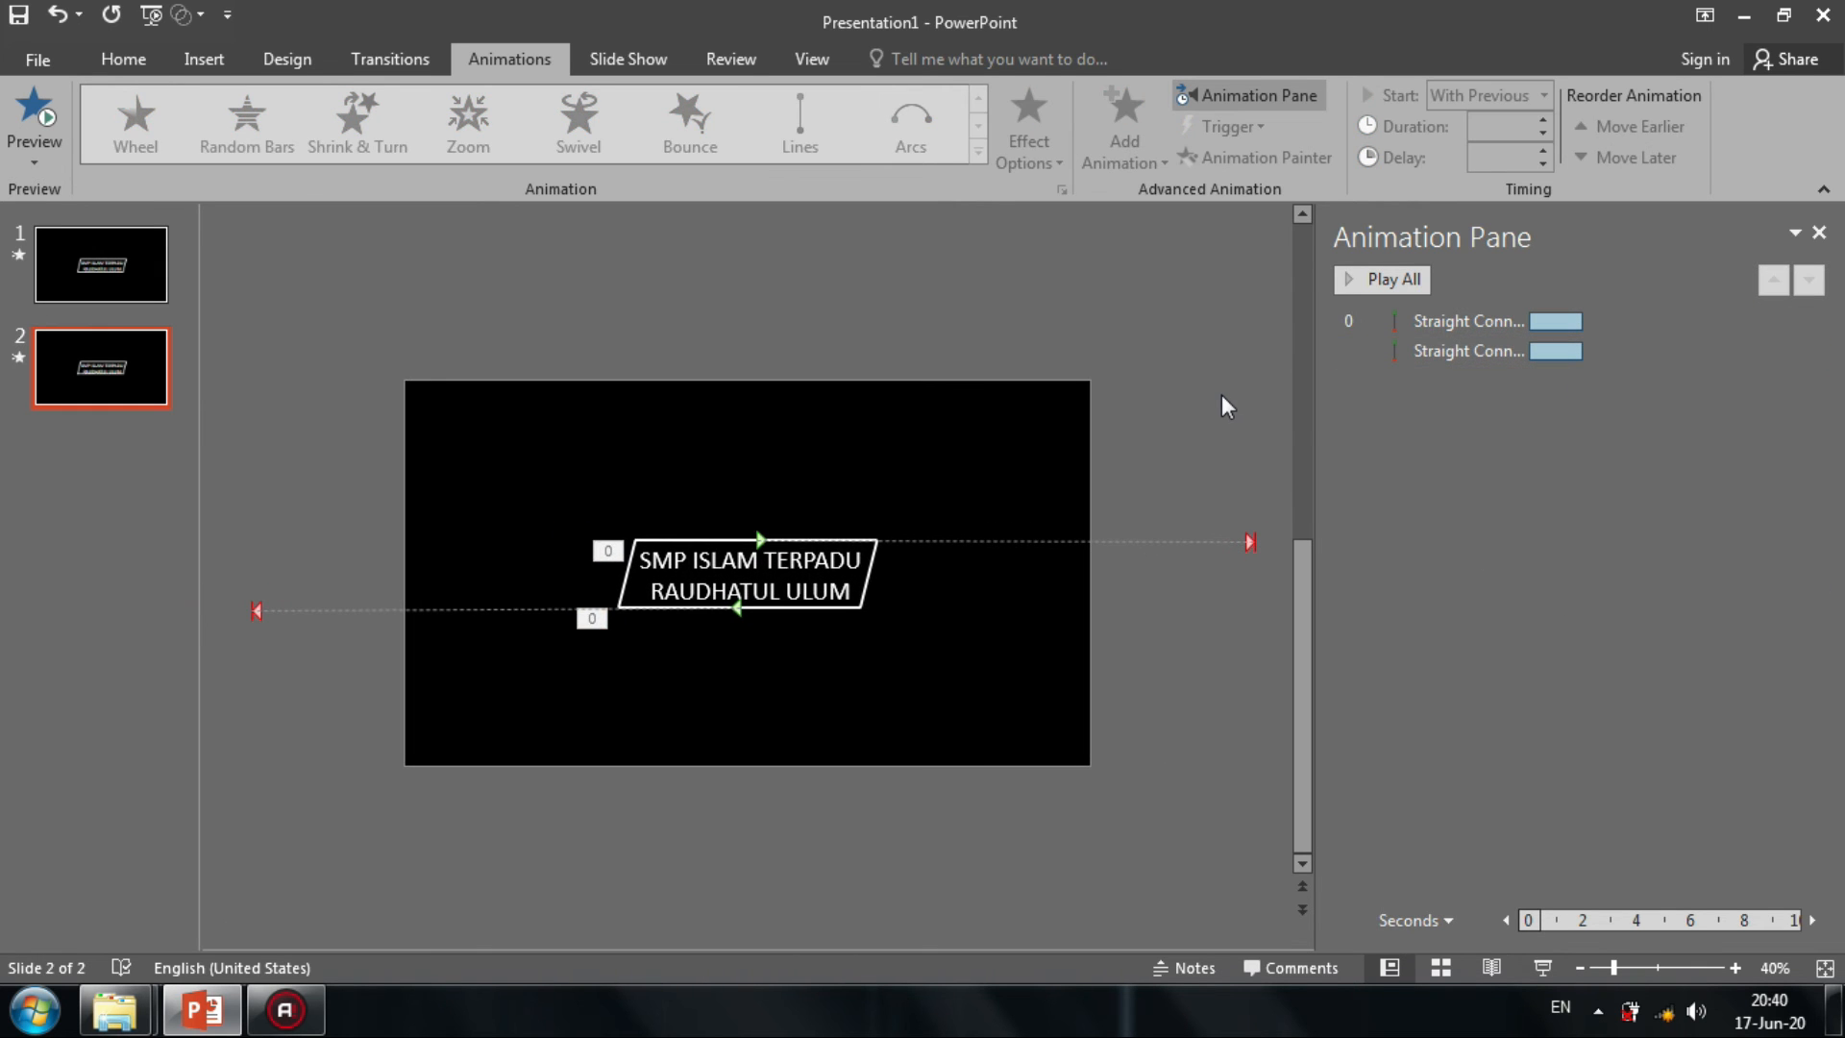
# Add a Lines motion path to the frame's right side, running along its slant to above the slide, and start it With Previous.
pyautogui.click(871, 584)
pyautogui.click(1124, 135)
pyautogui.scroll(-3, 1264, 681)
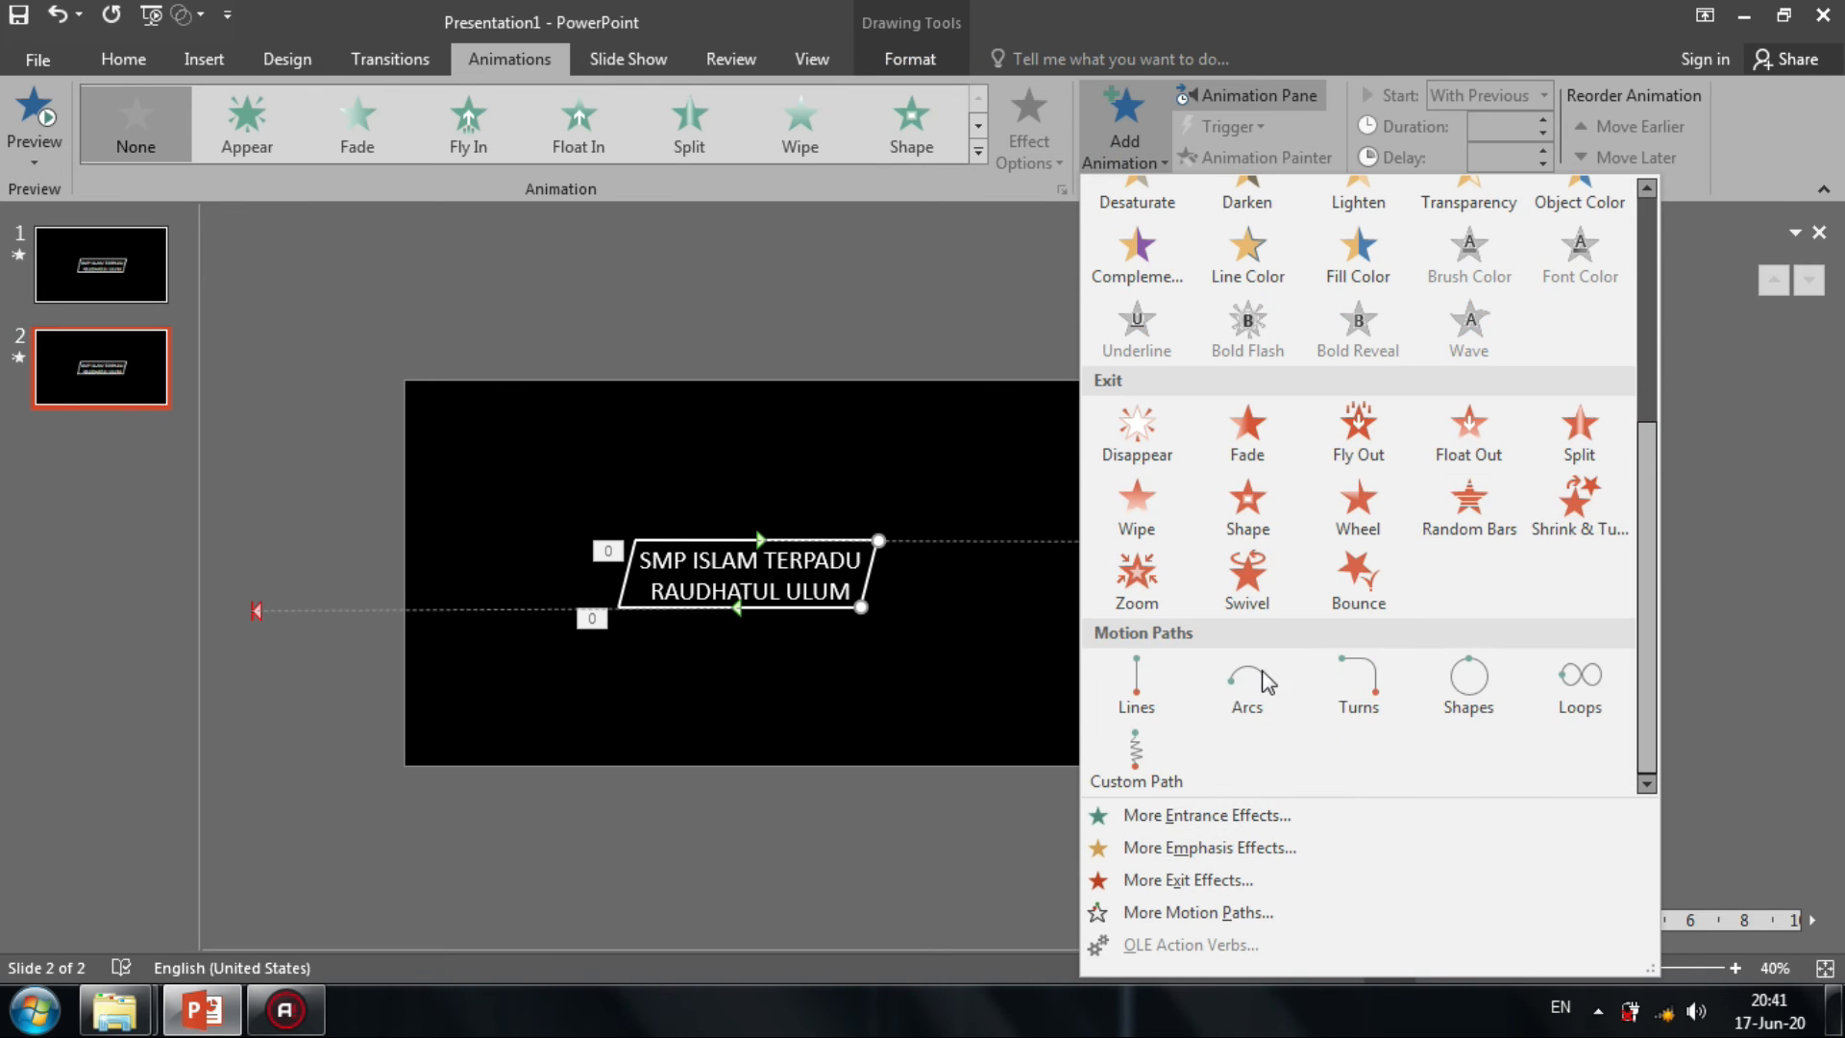
pyautogui.click(1136, 685)
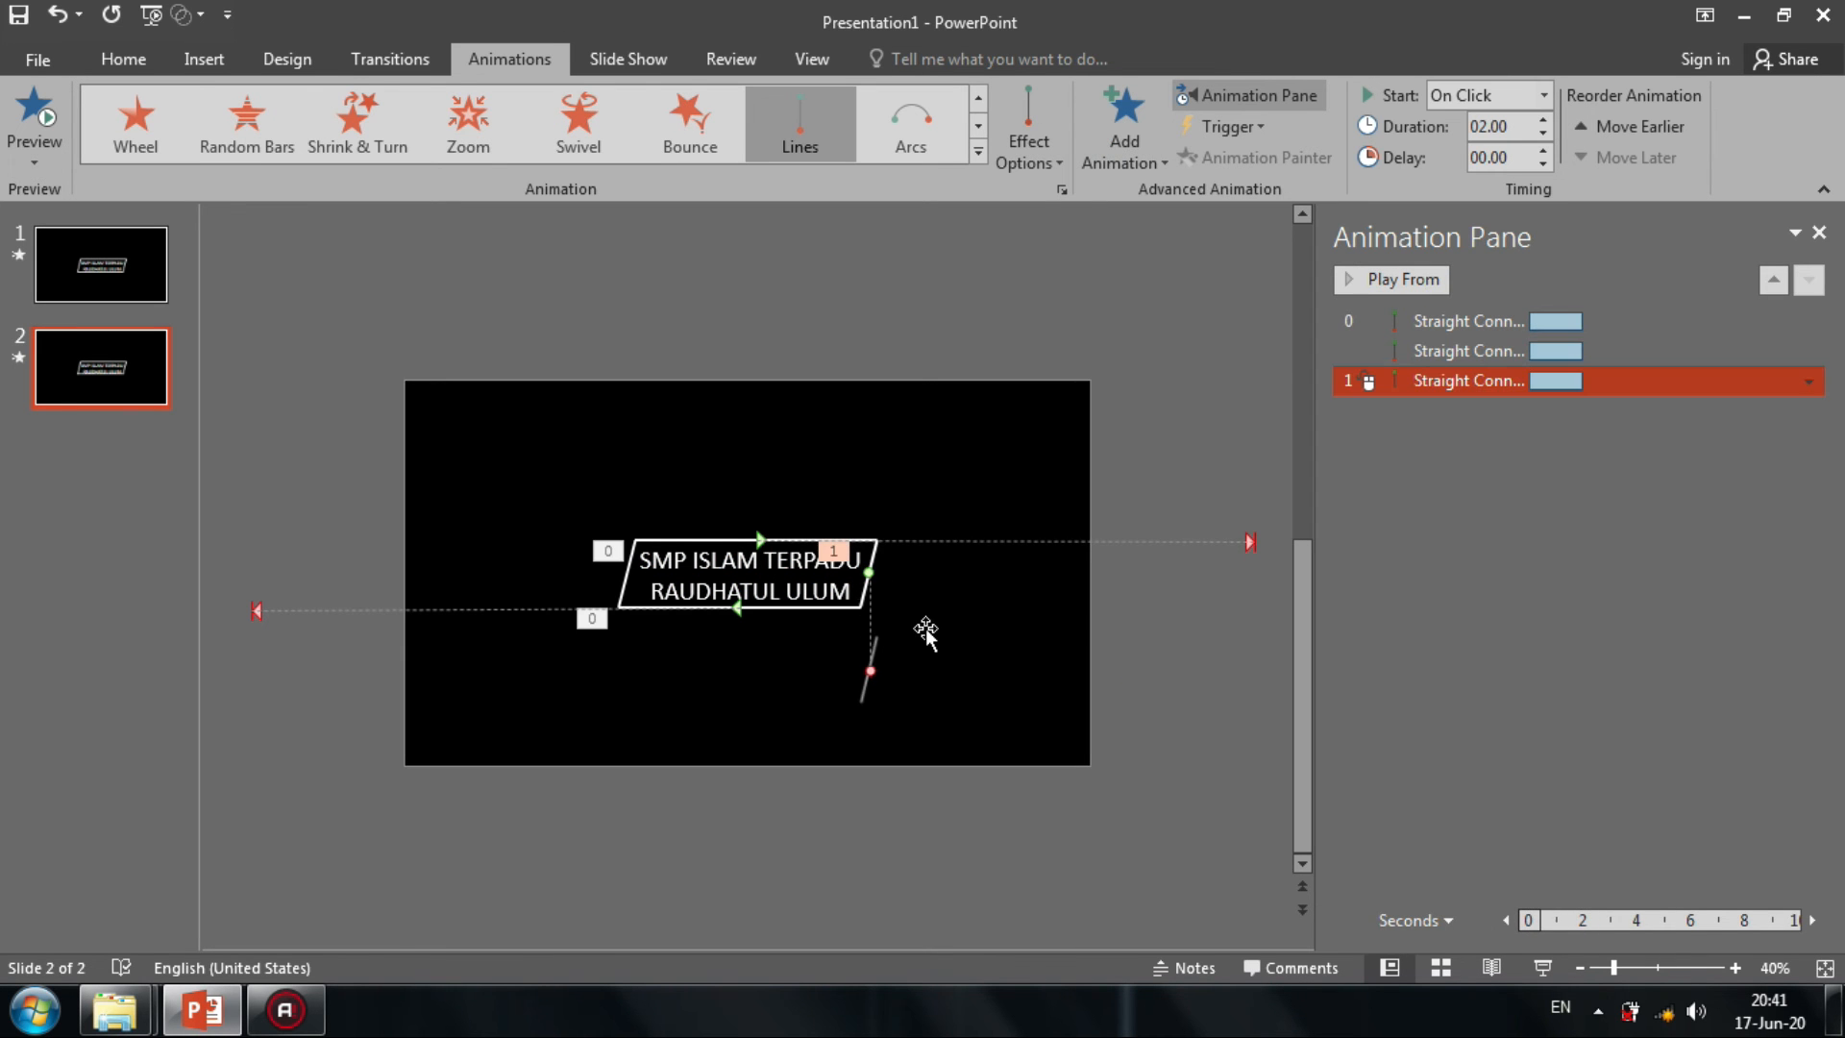
pyautogui.moveTo(871, 670); pyautogui.dragTo(961, 219)
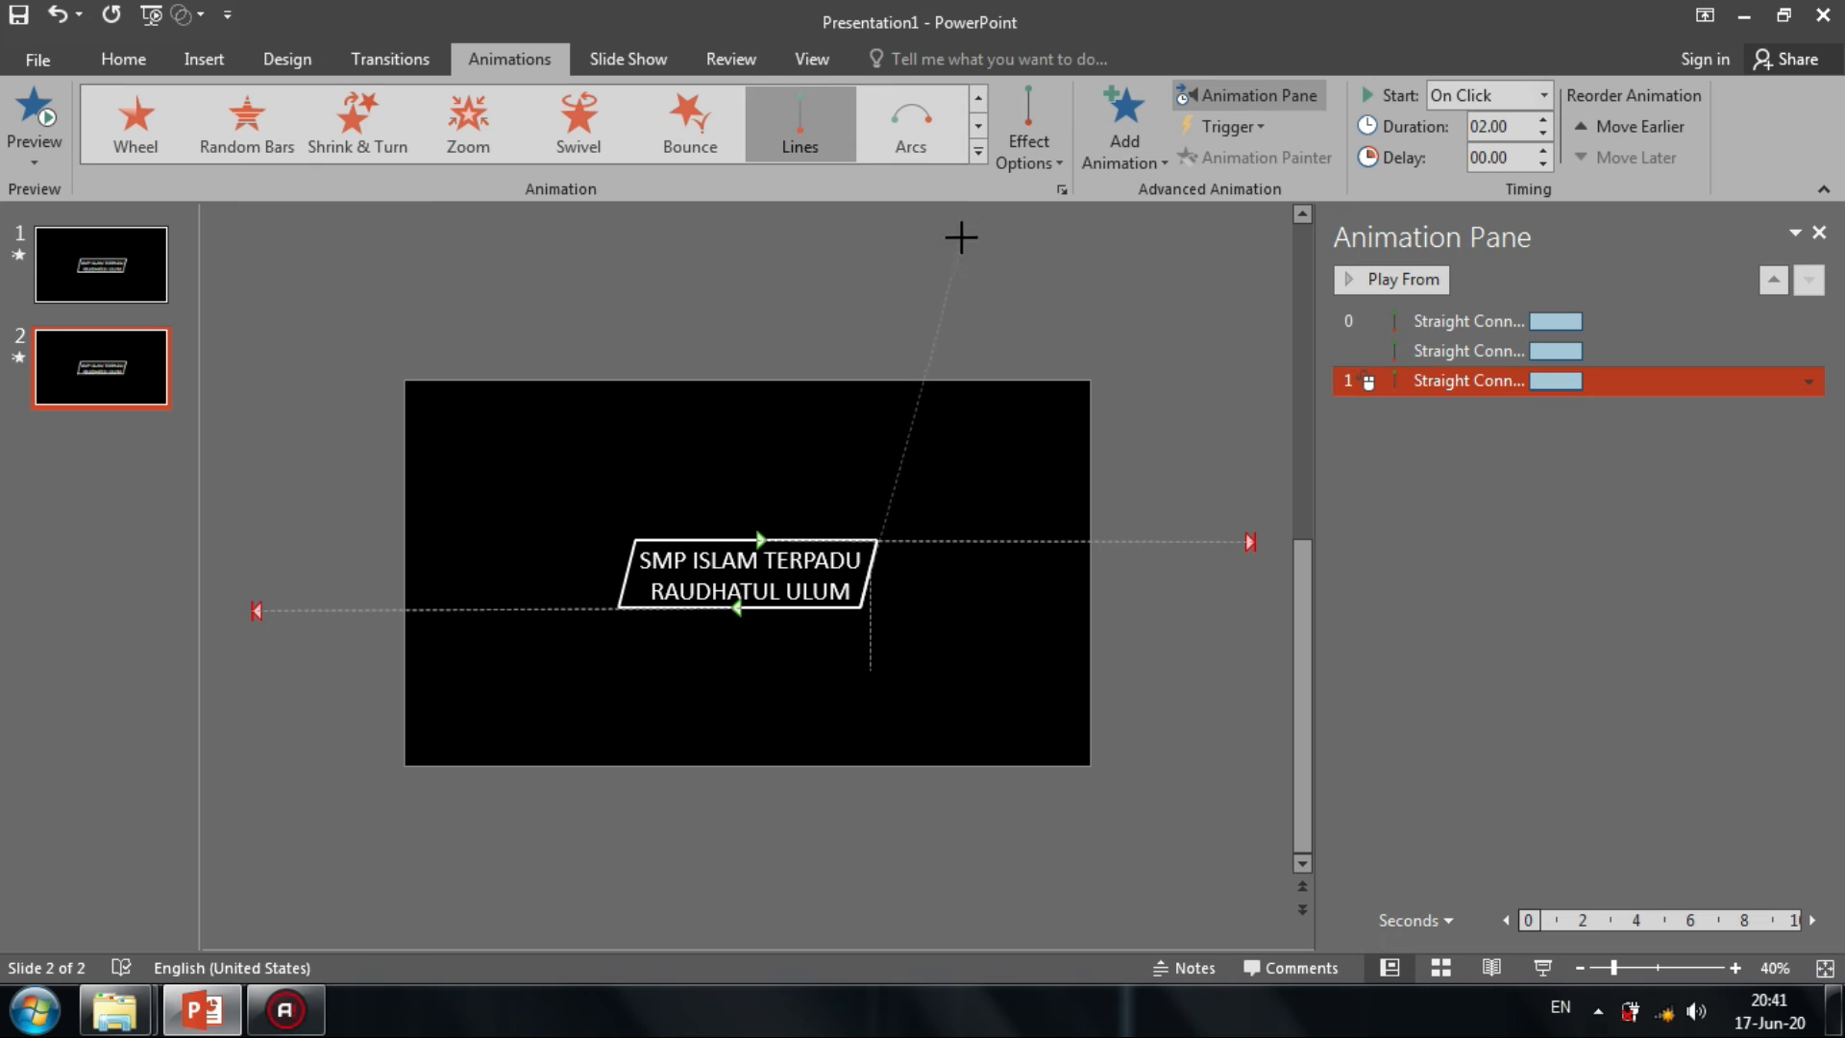
pyautogui.moveTo(944, 302); pyautogui.dragTo(946, 303)
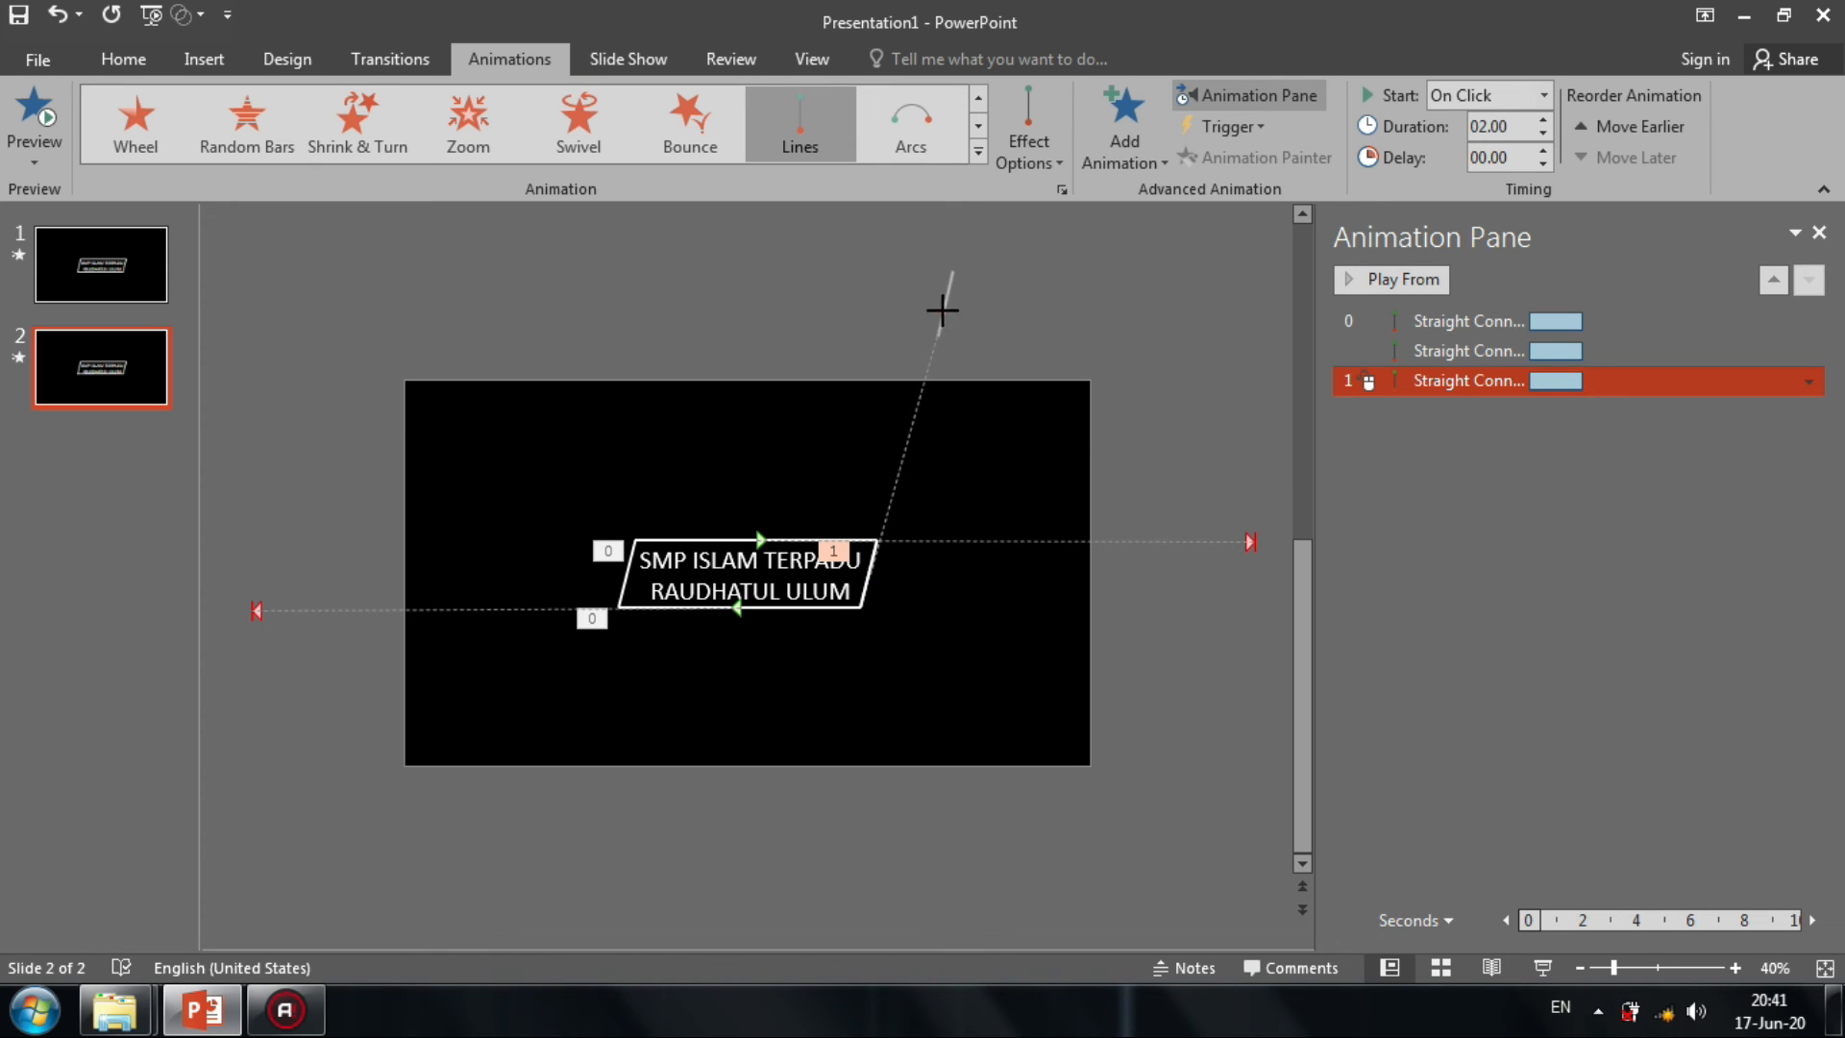
pyautogui.click(1807, 381)
pyautogui.click(1783, 440)
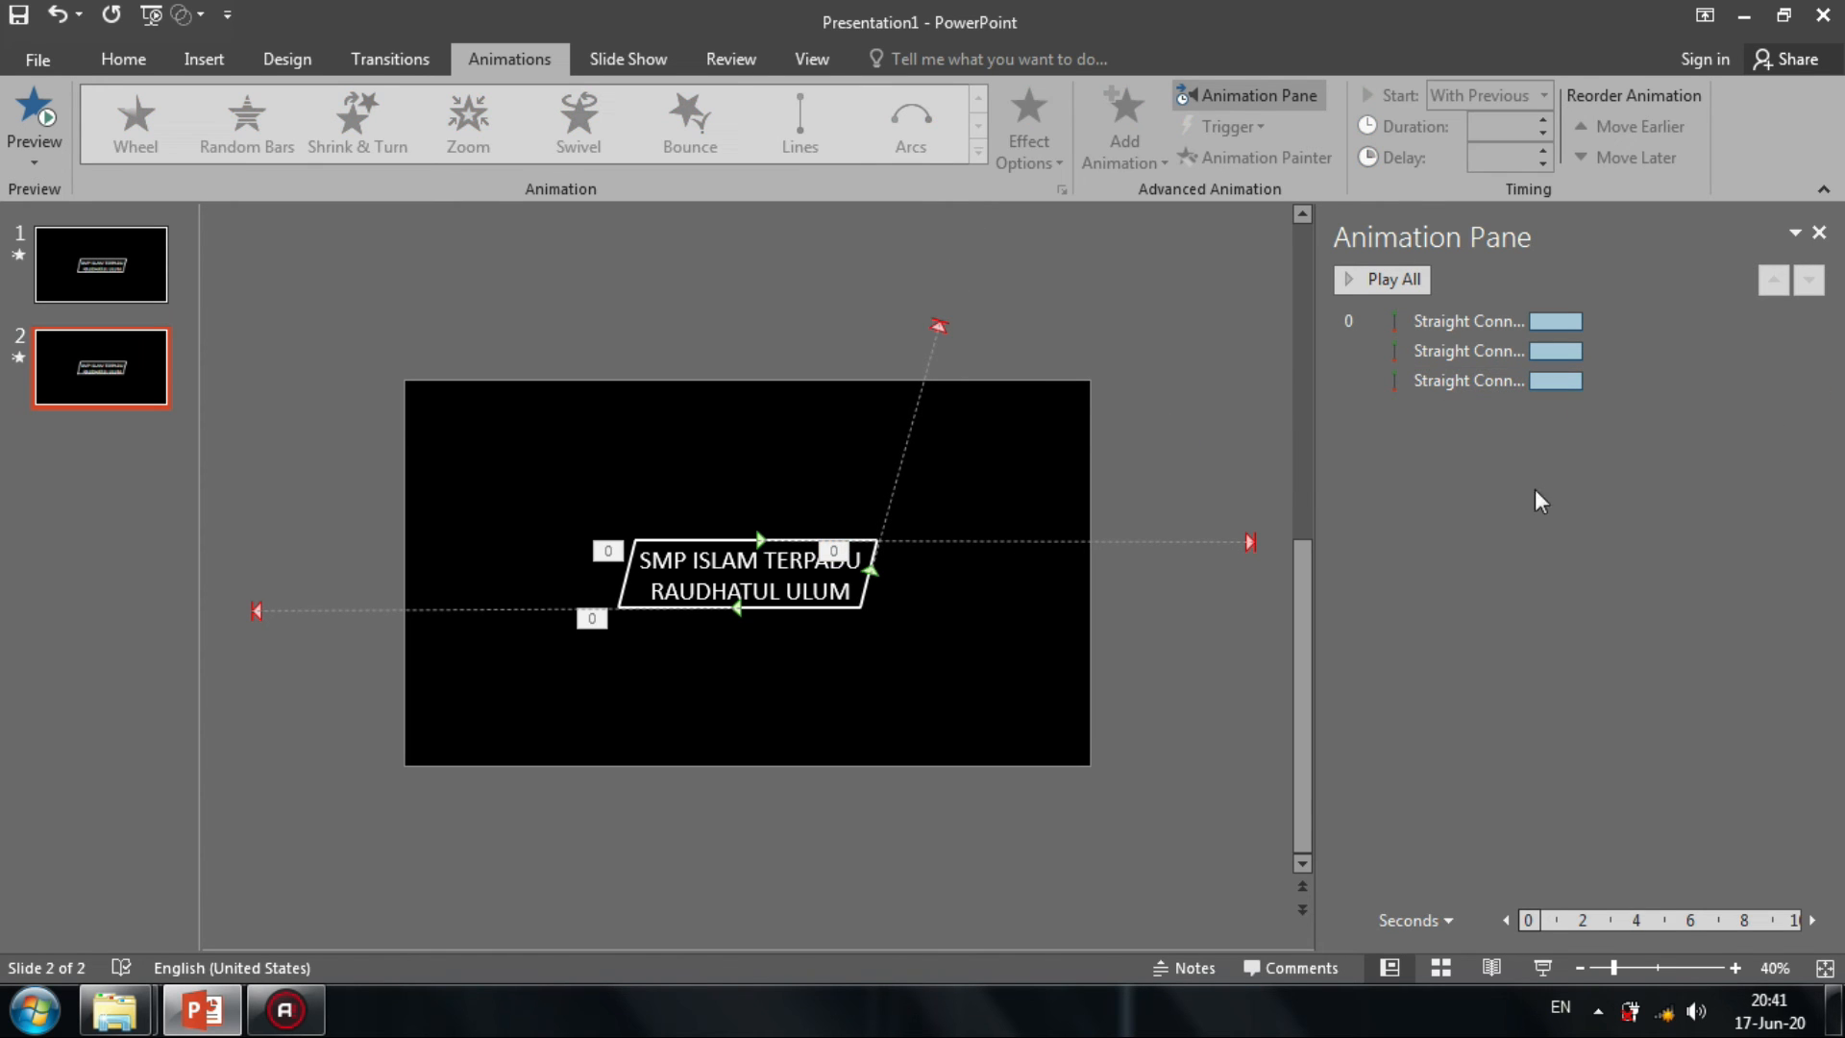
# Add a Lines motion path to the frame's left side, running along its slant to below the slide, and start it With Previous.
pyautogui.click(623, 583)
pyautogui.click(1125, 134)
pyautogui.scroll(-5, 1131, 670)
pyautogui.click(1132, 670)
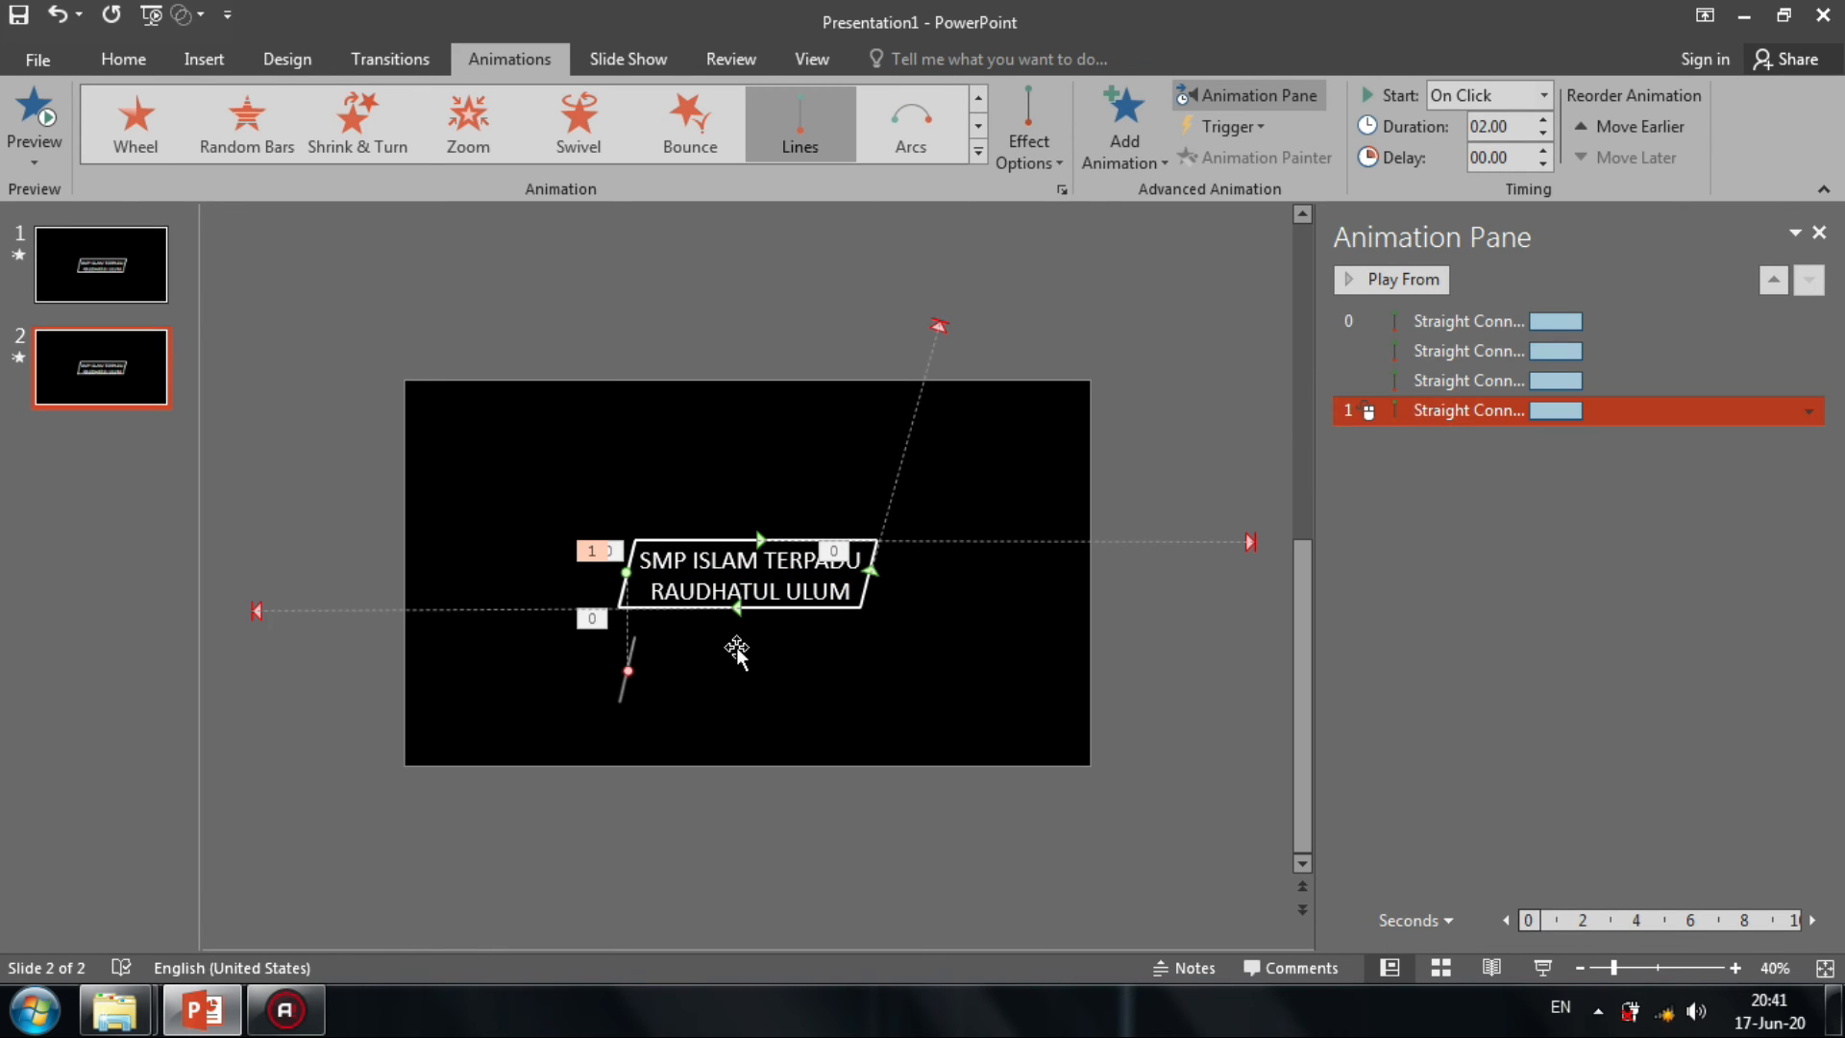
pyautogui.moveTo(628, 669); pyautogui.dragTo(557, 834)
pyautogui.click(1109, 775)
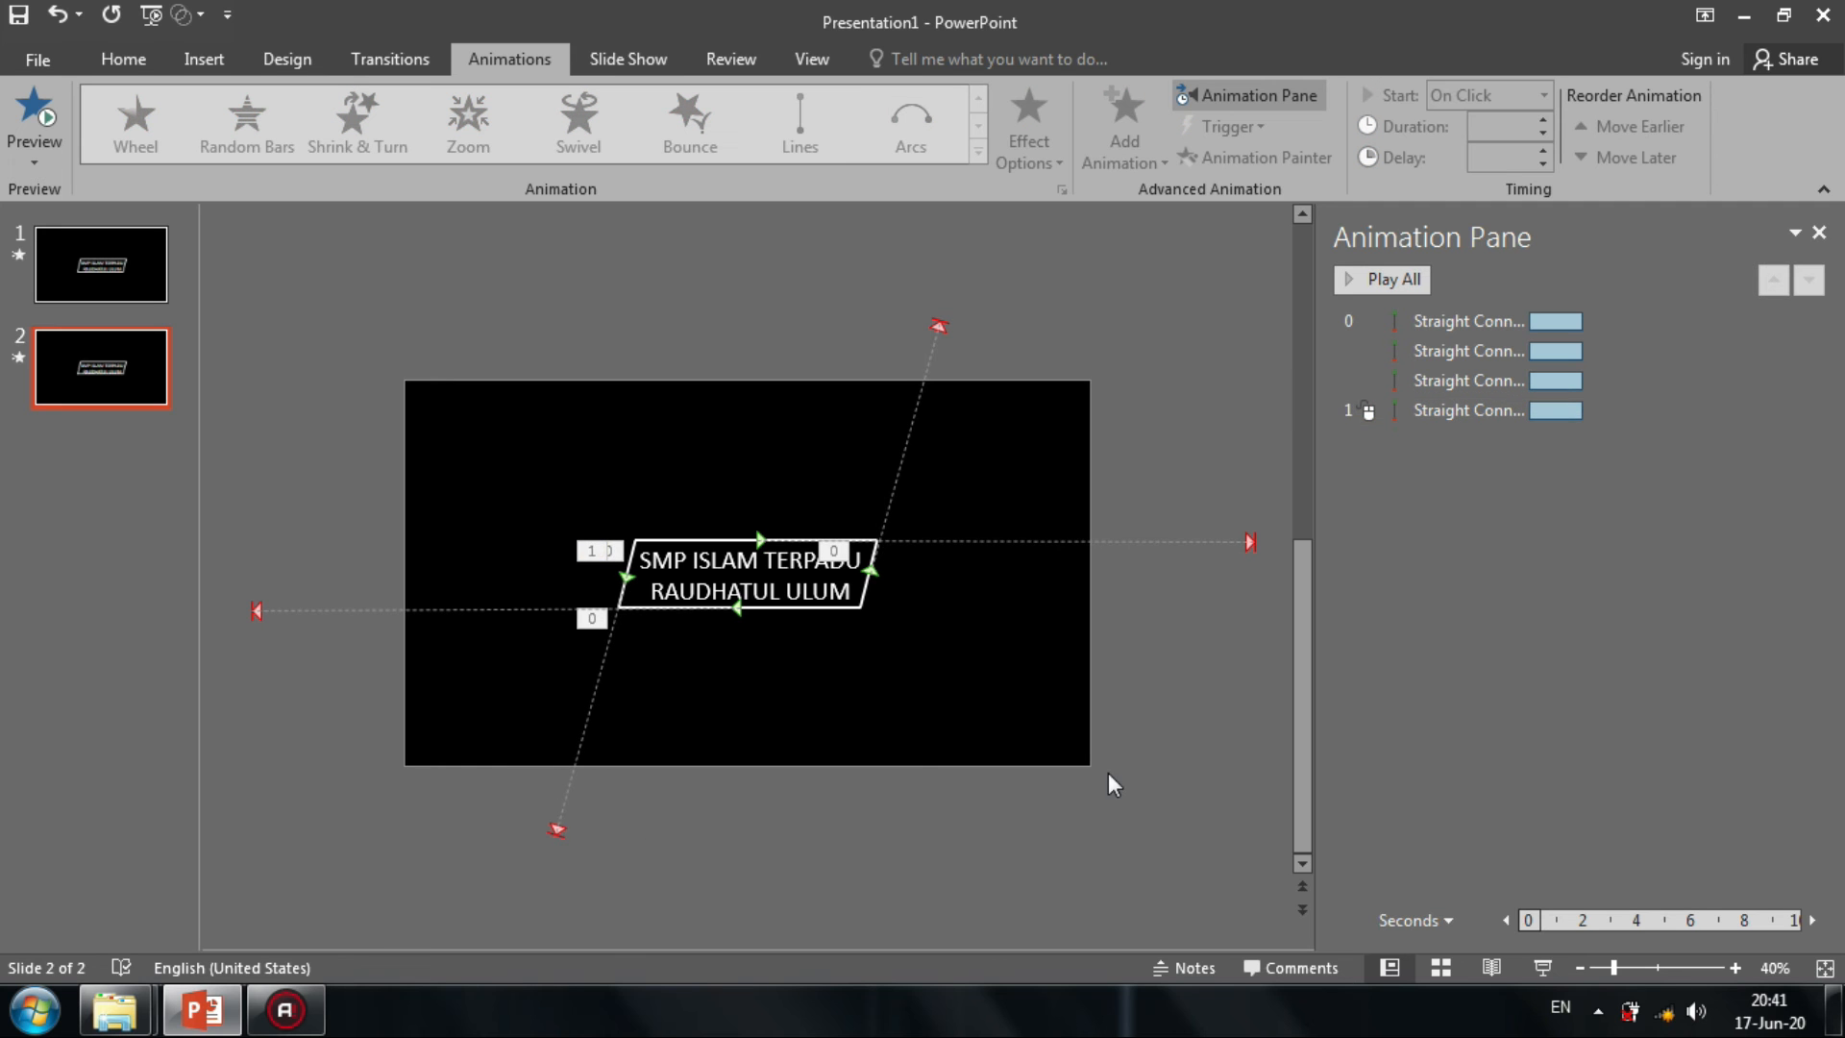
pyautogui.click(1804, 411)
pyautogui.click(1633, 470)
pyautogui.click(1676, 548)
# Add a Random Bars exit animation to the school name on slide 2, starting With Previous and lasting 2 seconds.
pyautogui.click(873, 545)
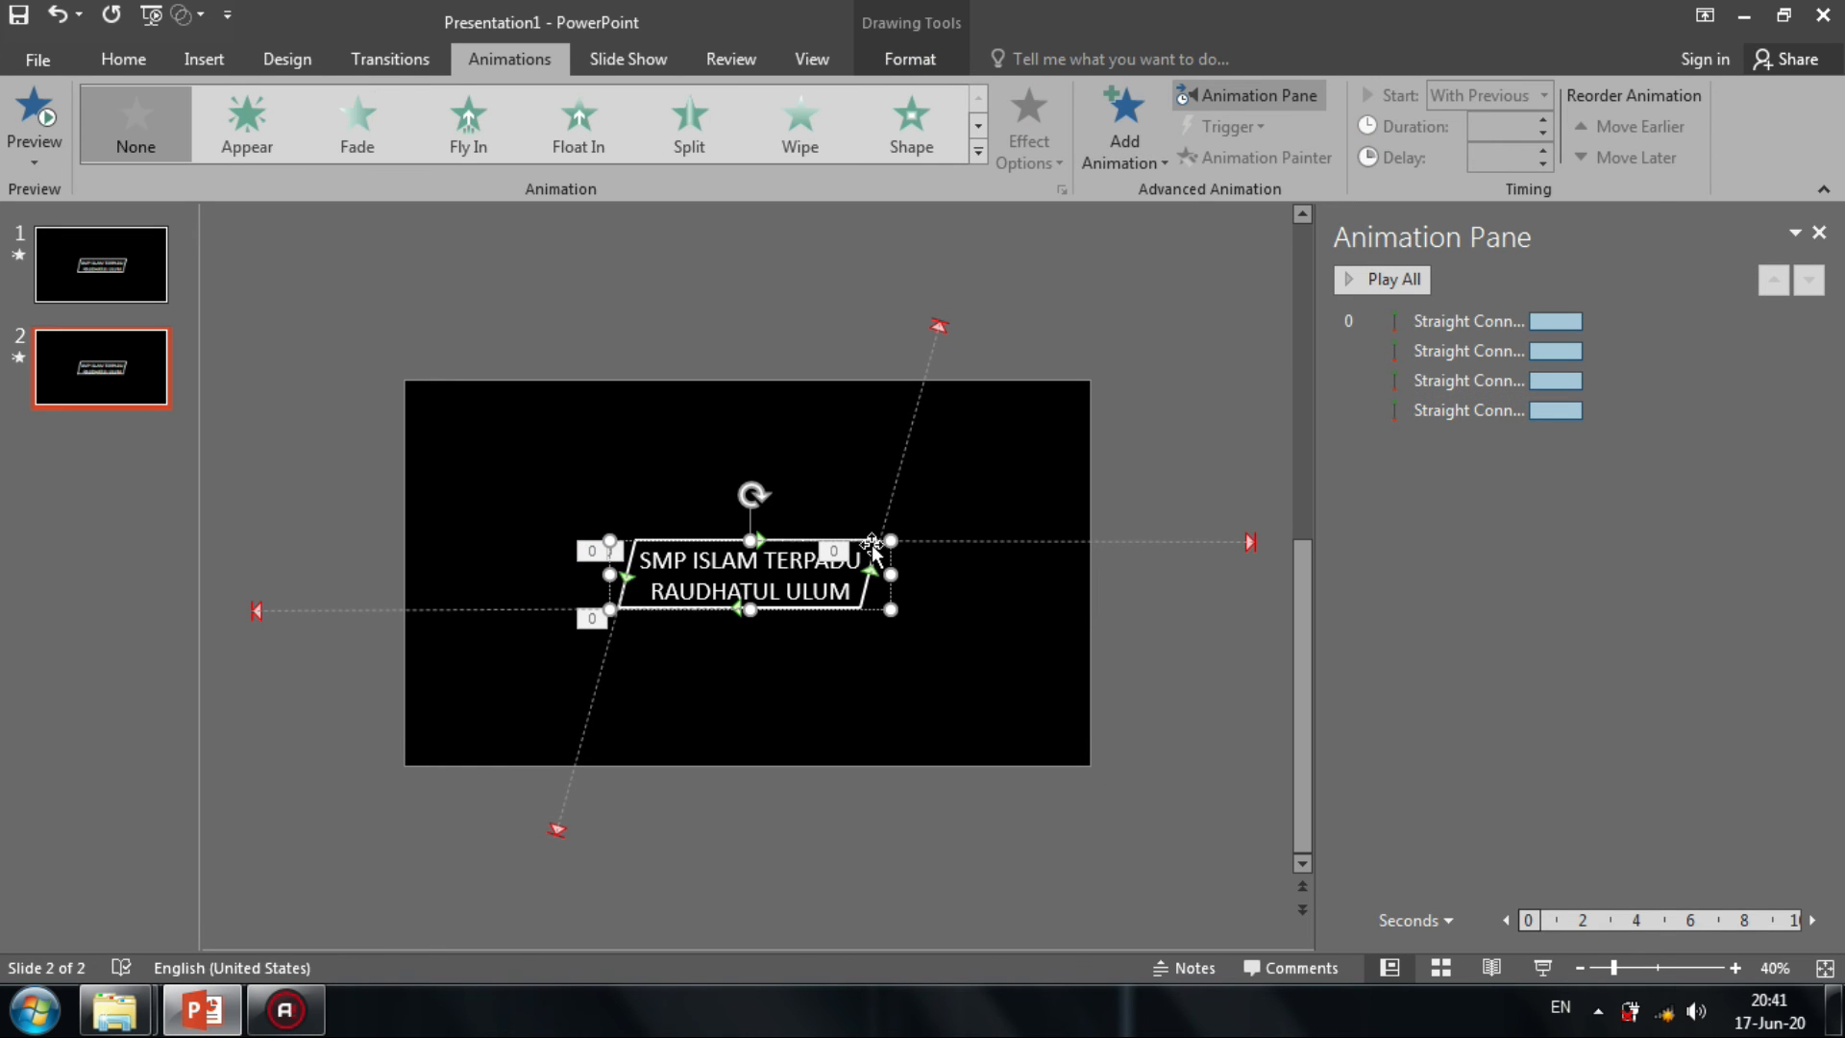
pyautogui.click(1124, 120)
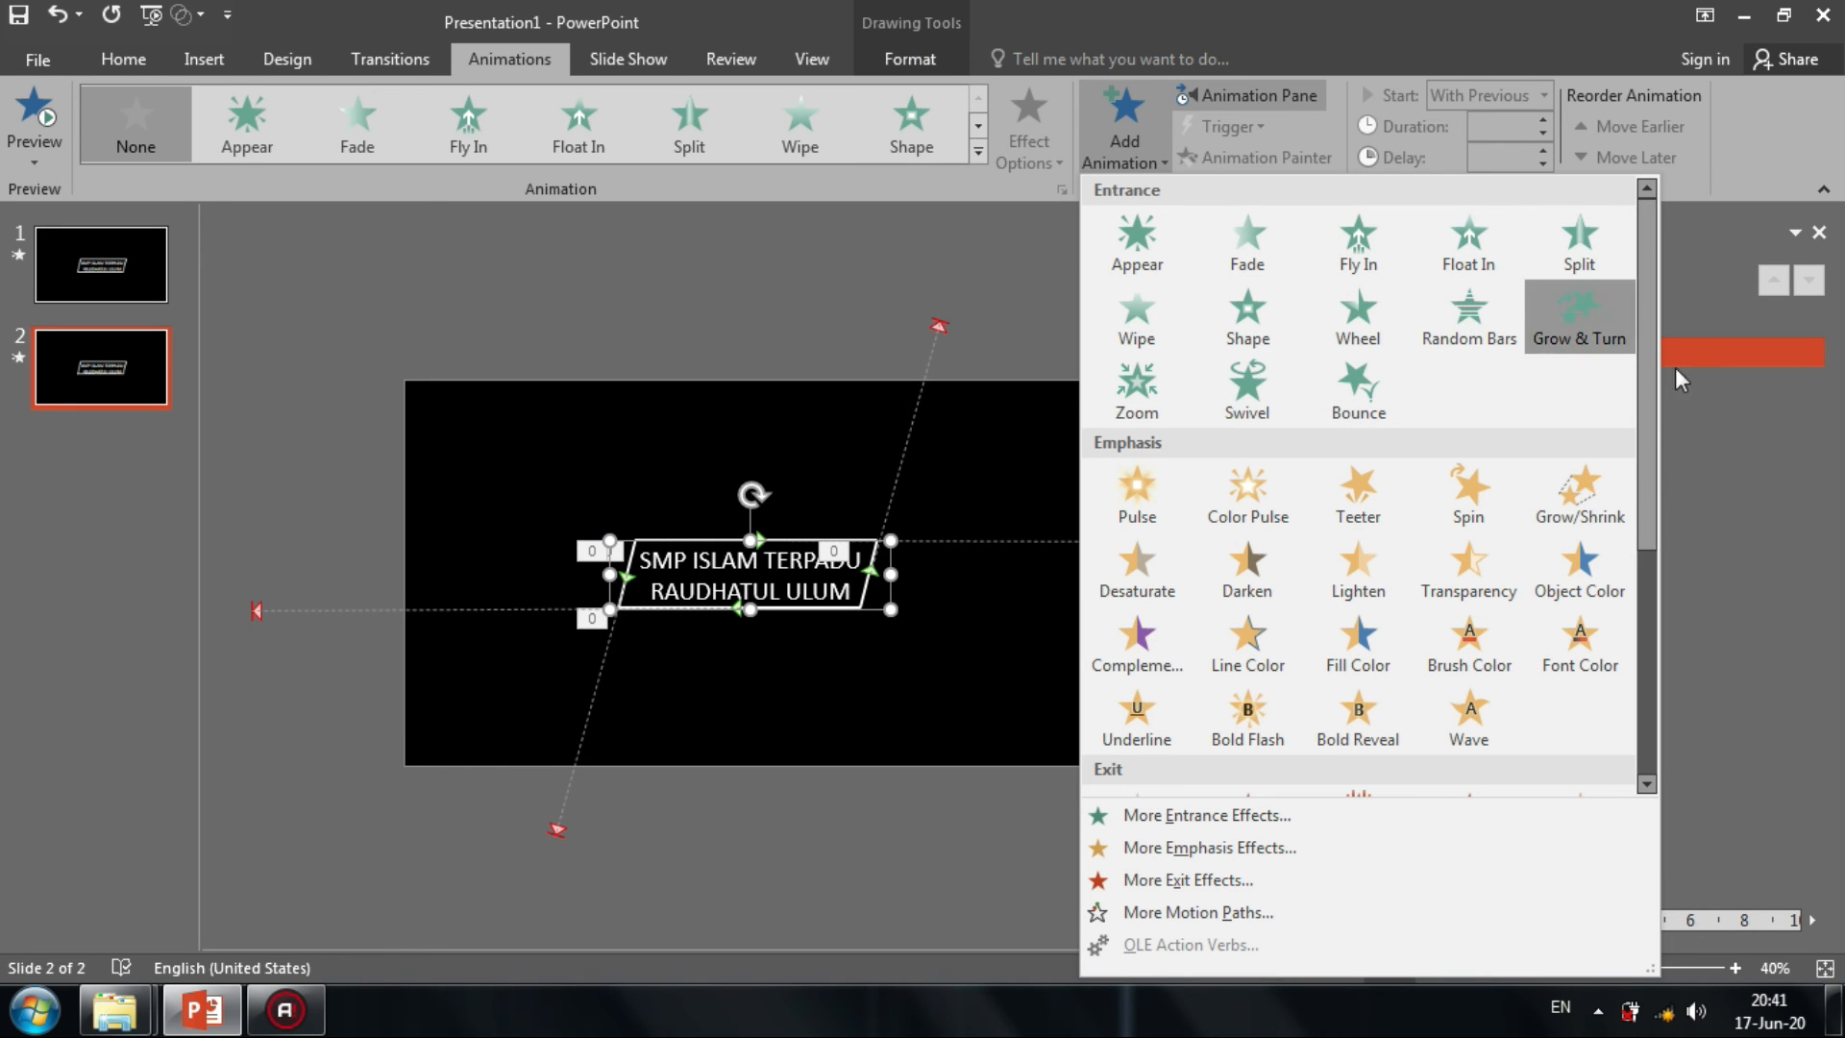
pyautogui.scroll(-5, 1585, 317)
pyautogui.click(1478, 502)
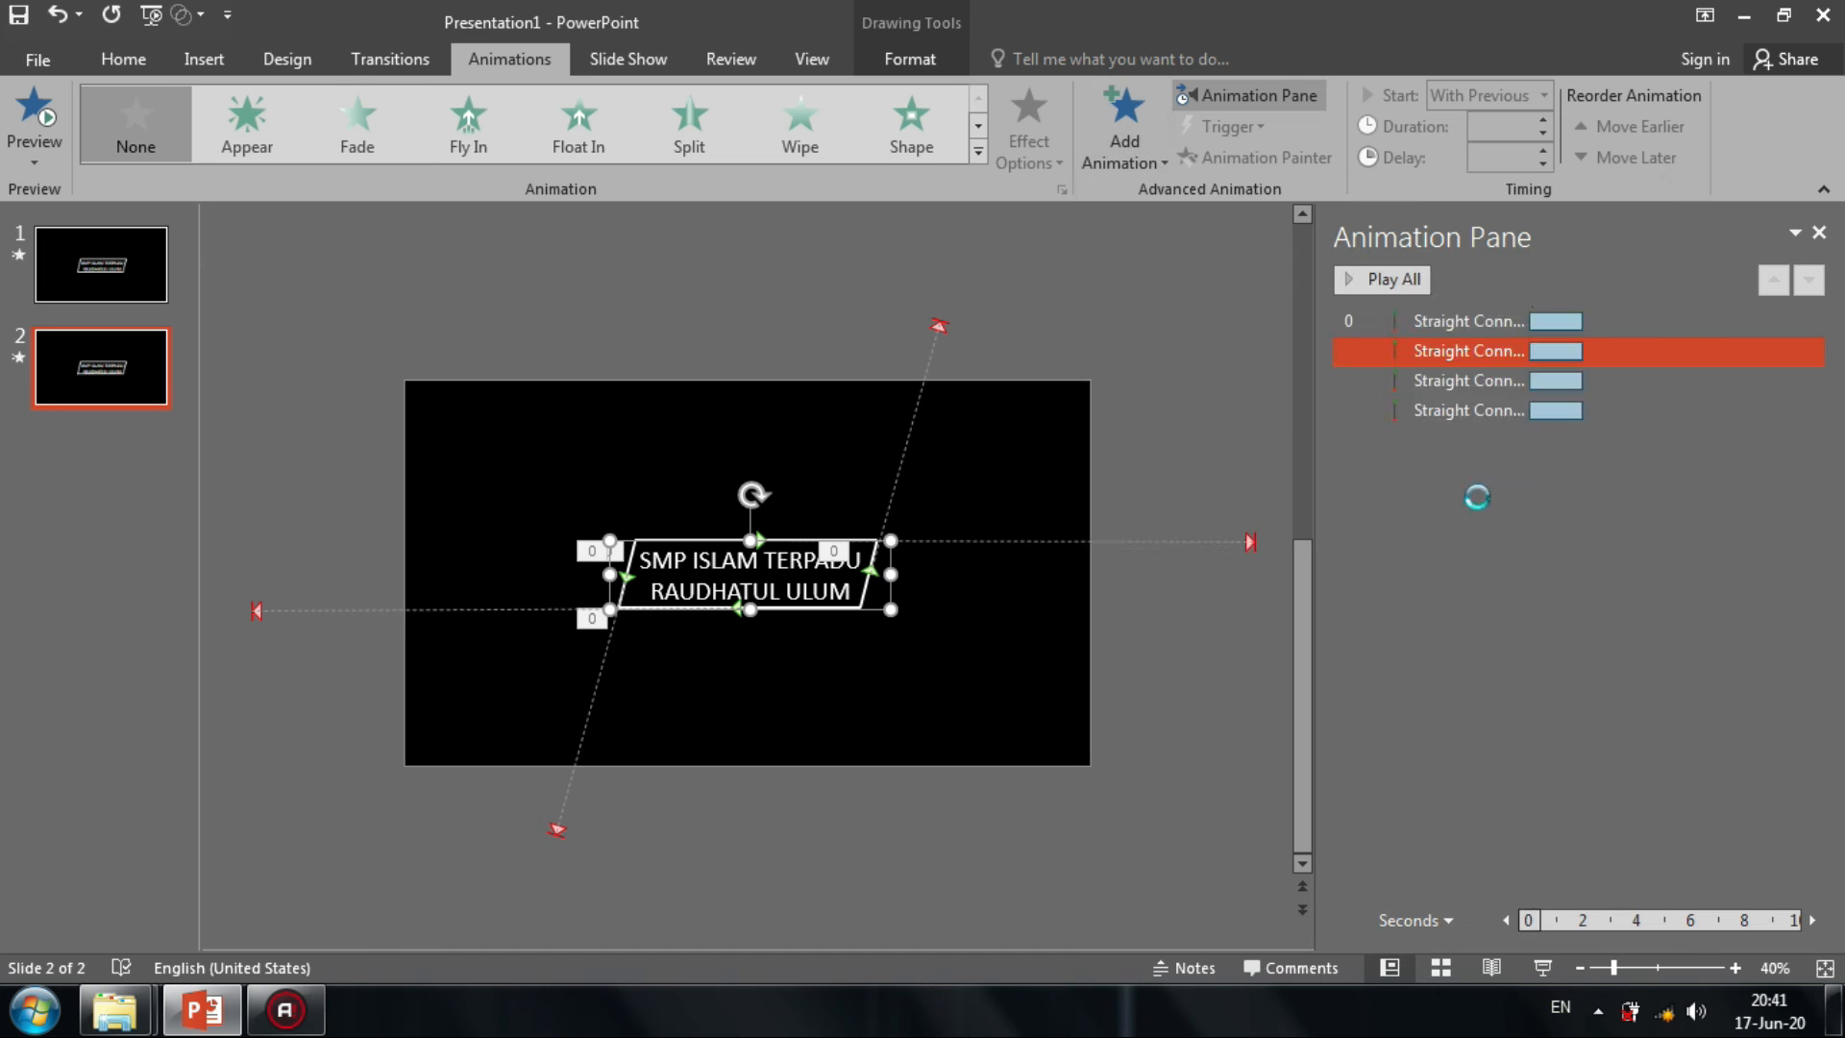
pyautogui.click(1808, 443)
pyautogui.click(1780, 502)
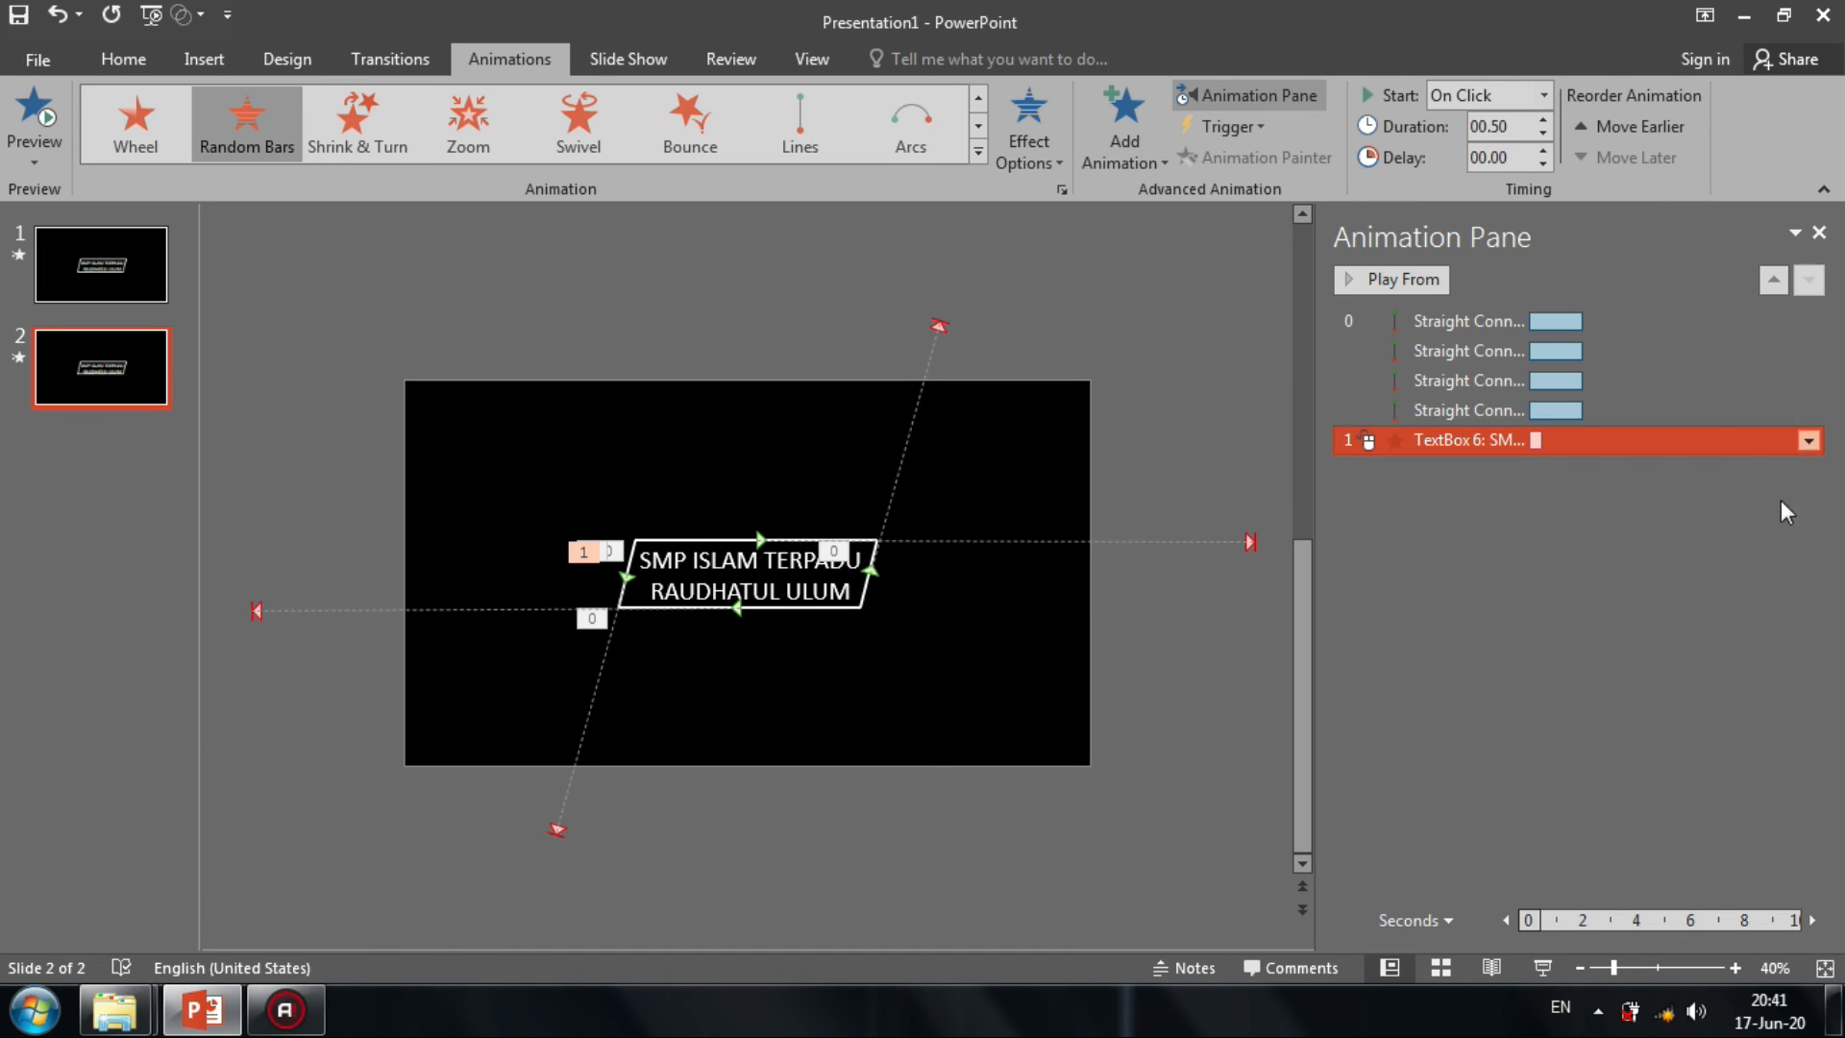
pyautogui.click(1510, 519)
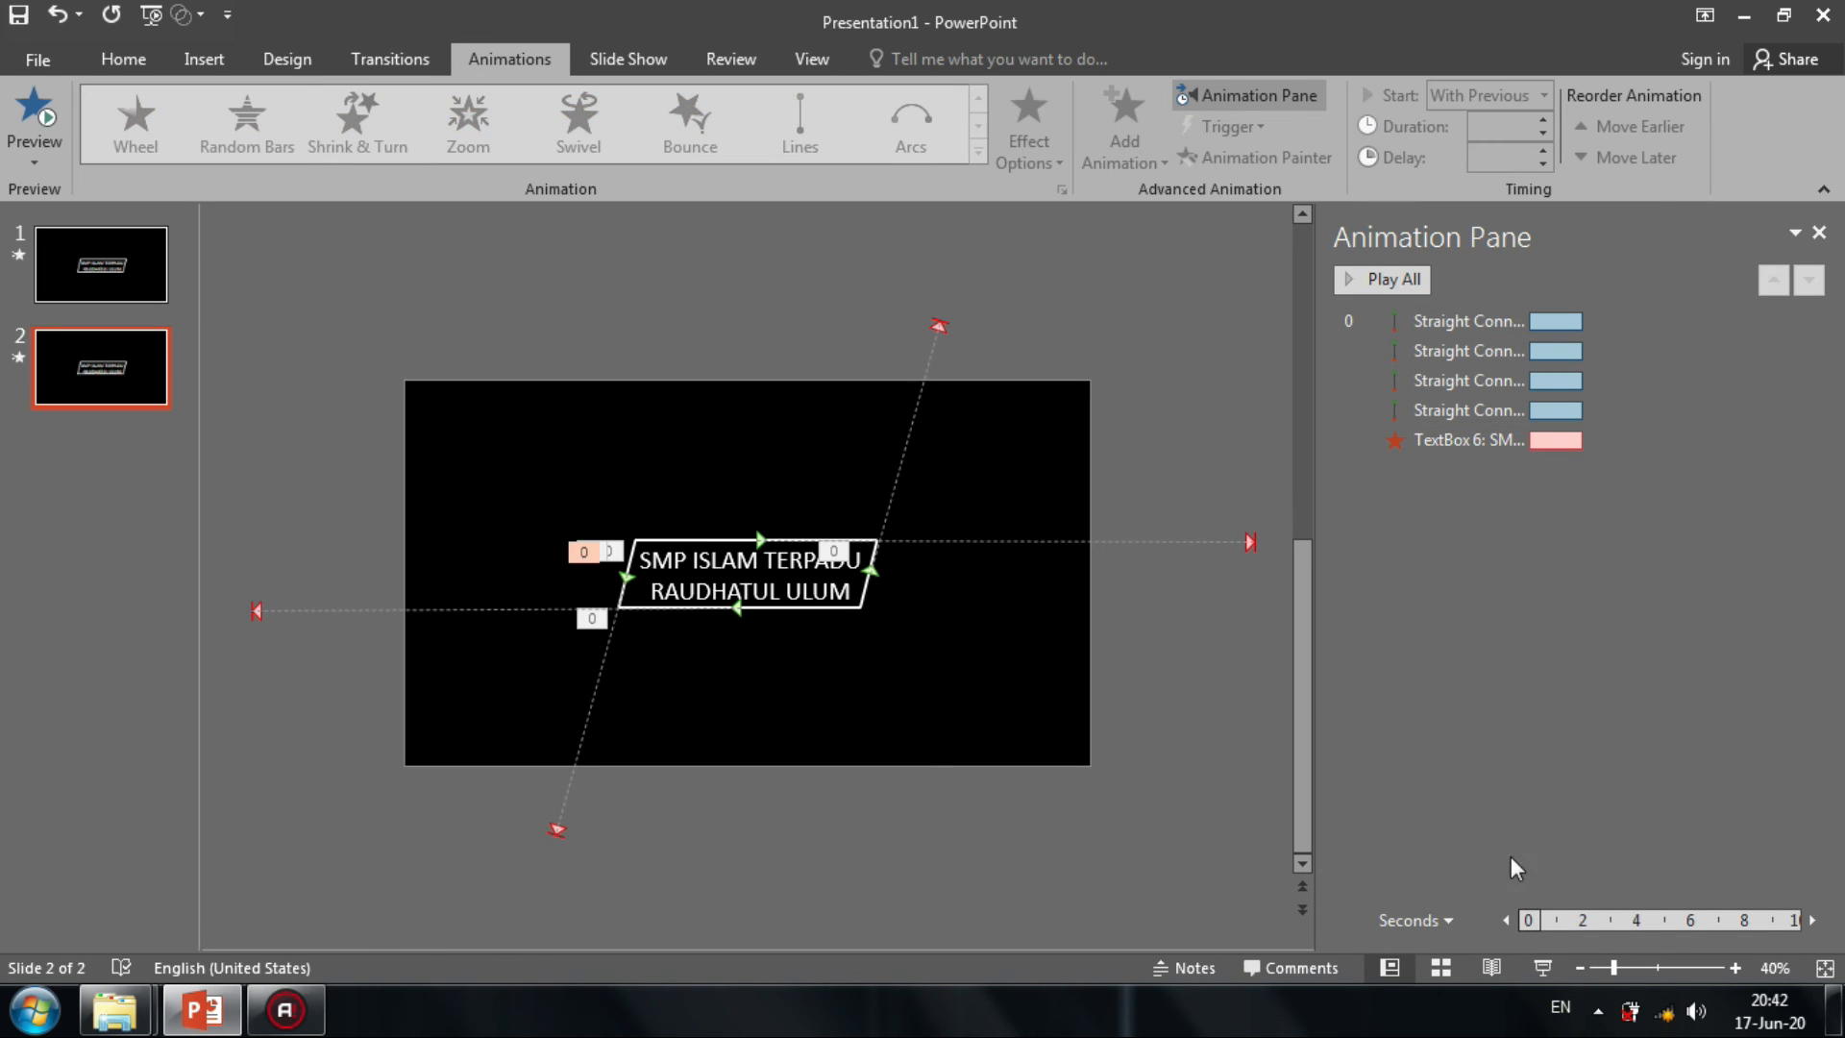
# Play the slide show from slide 1 to check the intro, and return to editing.
pyautogui.click(149, 298)
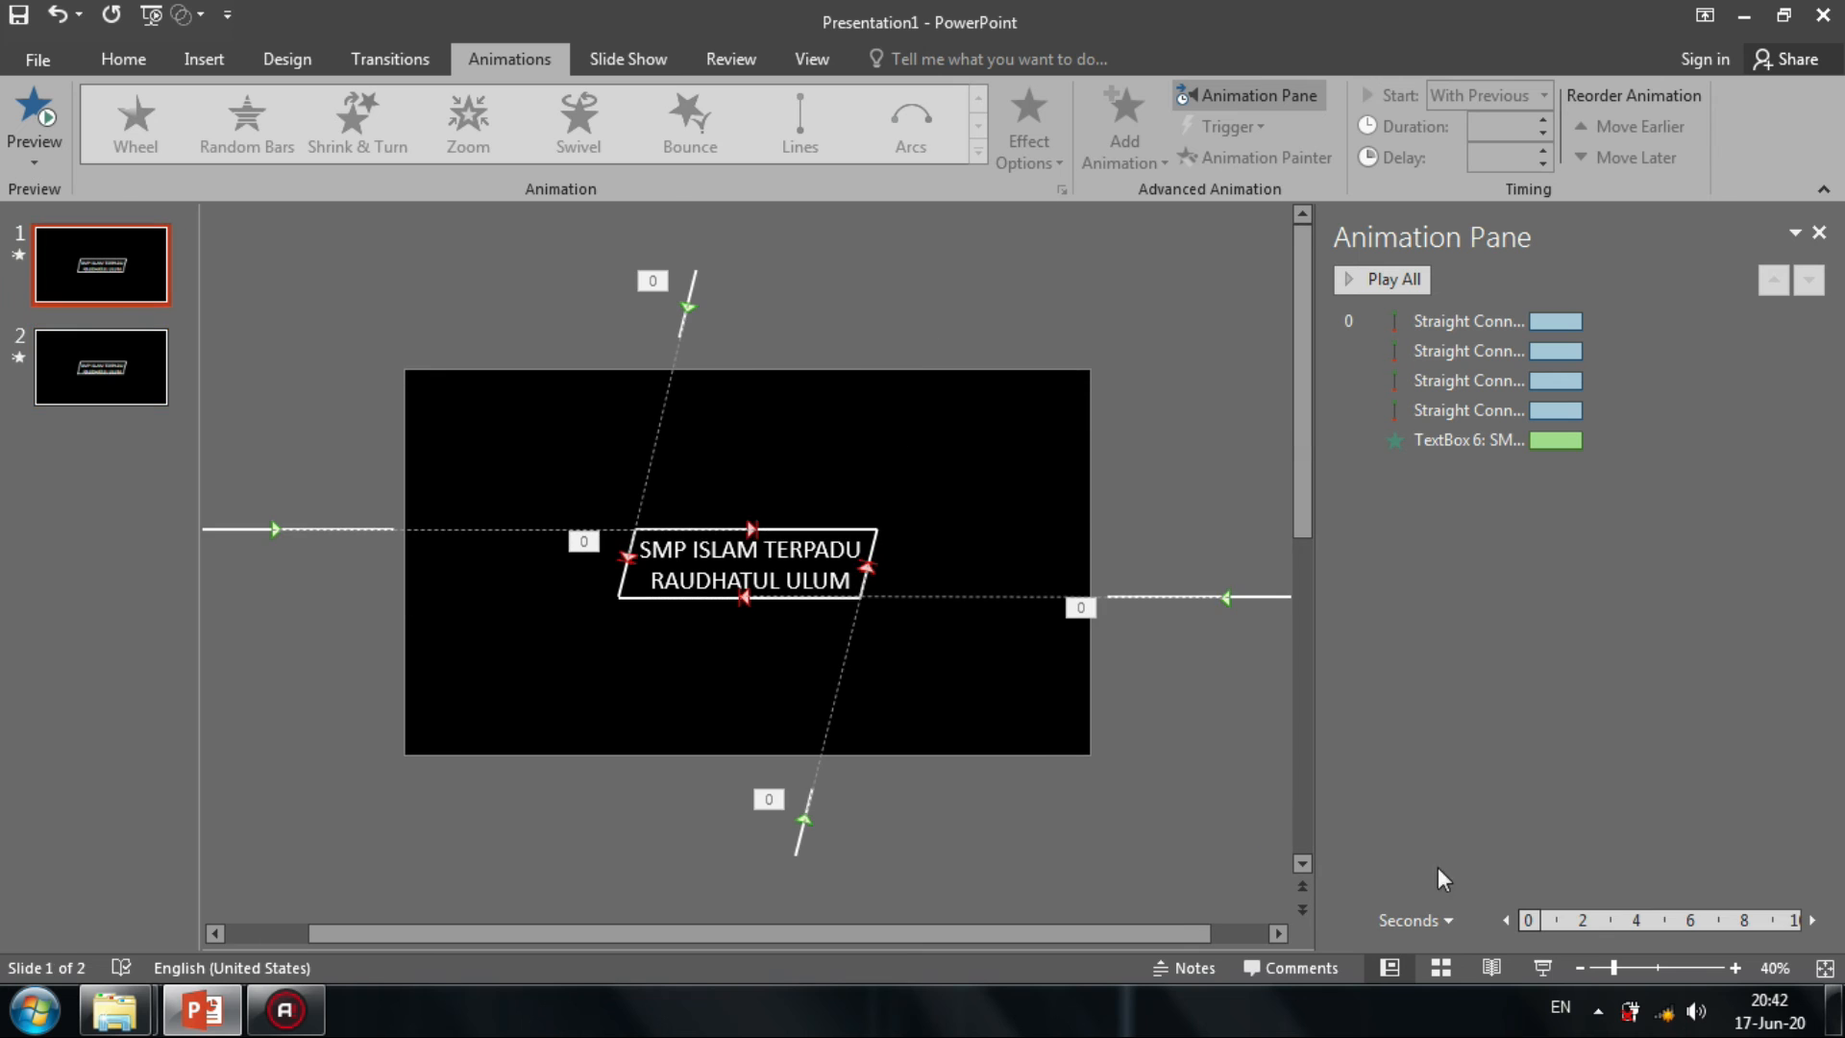
pyautogui.click(1542, 968)
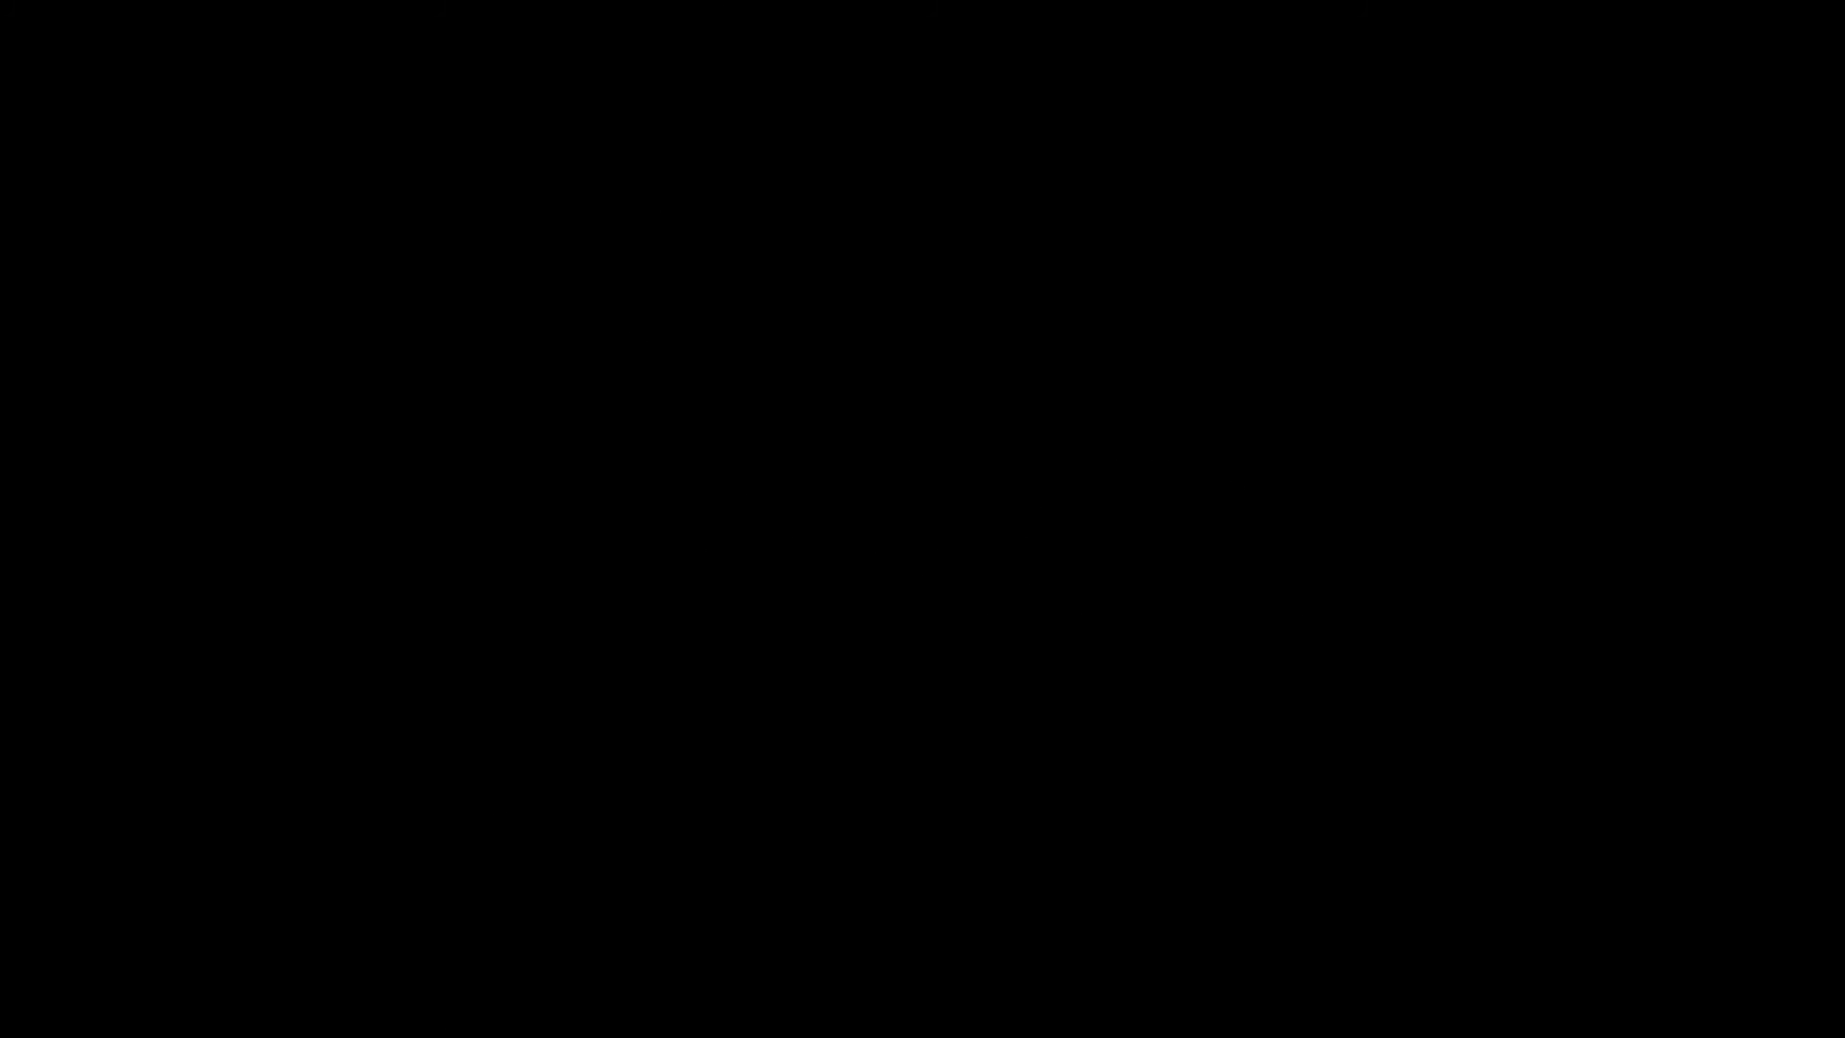
pyautogui.press('Escape')
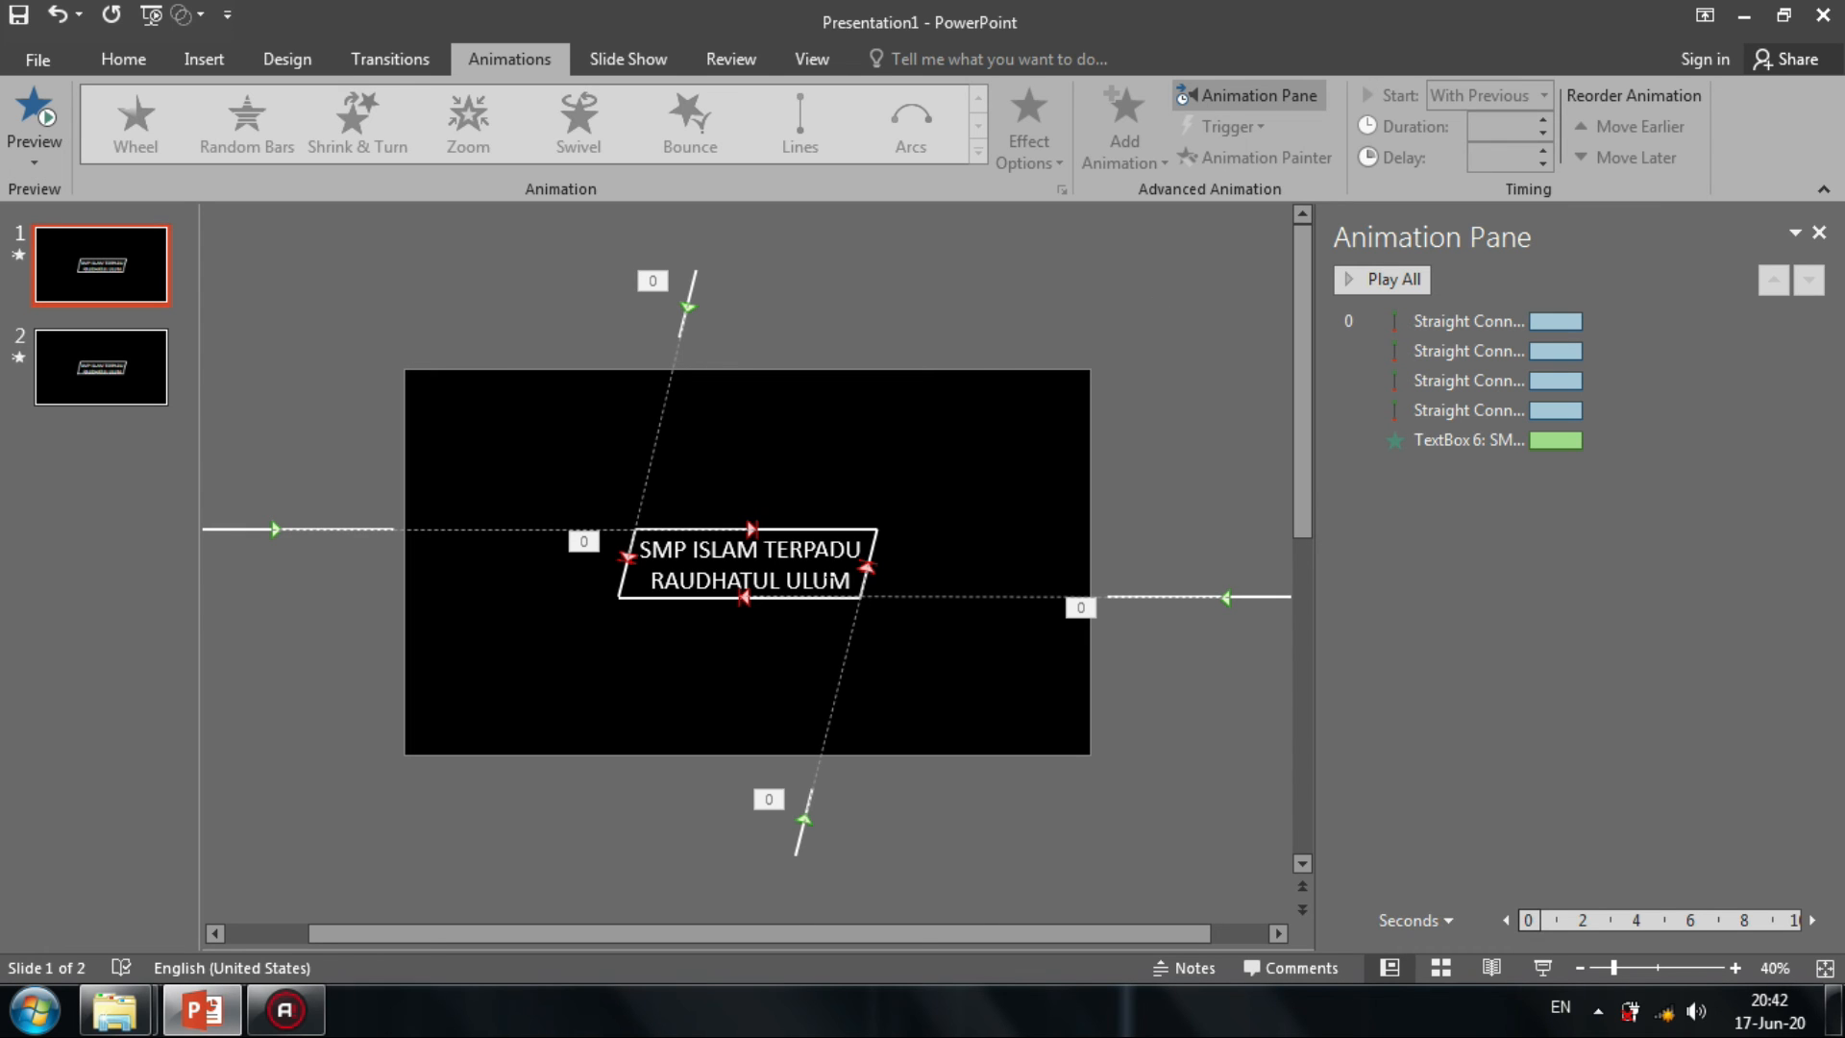
# Delete the four static lines framing the school name on slide 1, keeping the animated lines outside the slide.
pyautogui.click(871, 558)
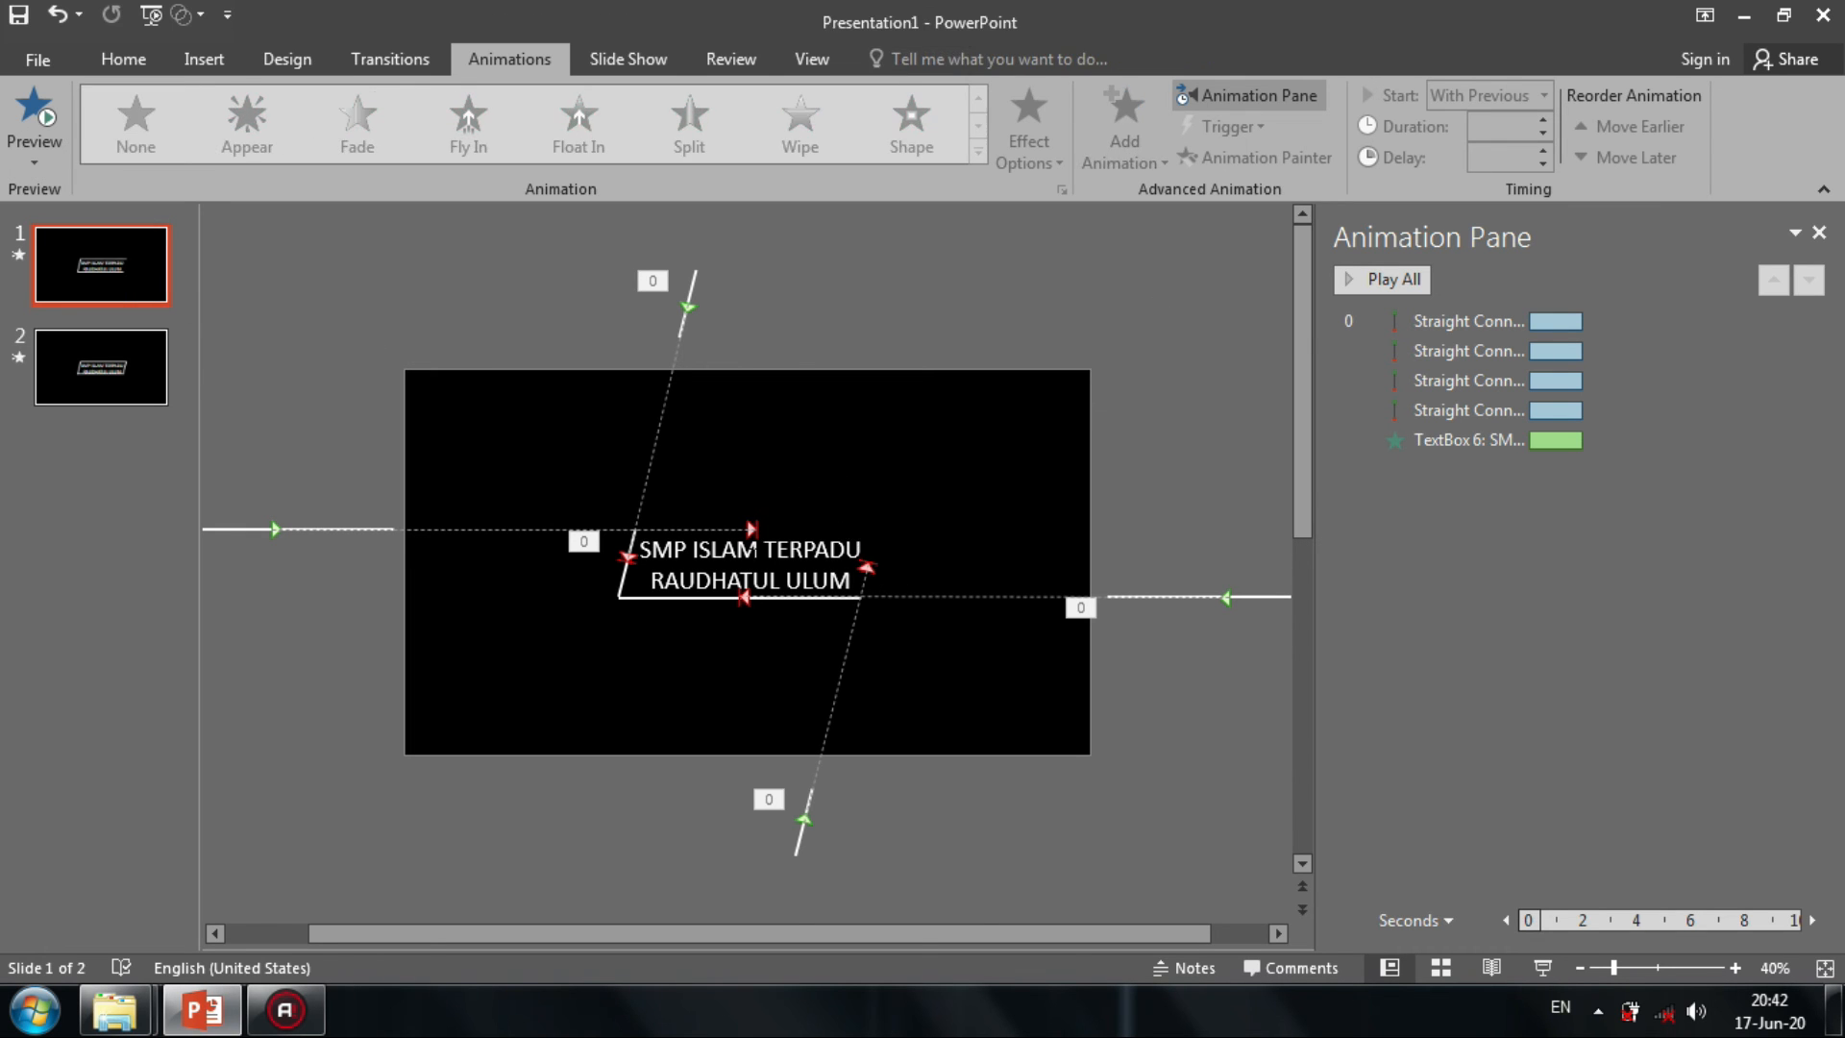
pyautogui.click(1346, 320)
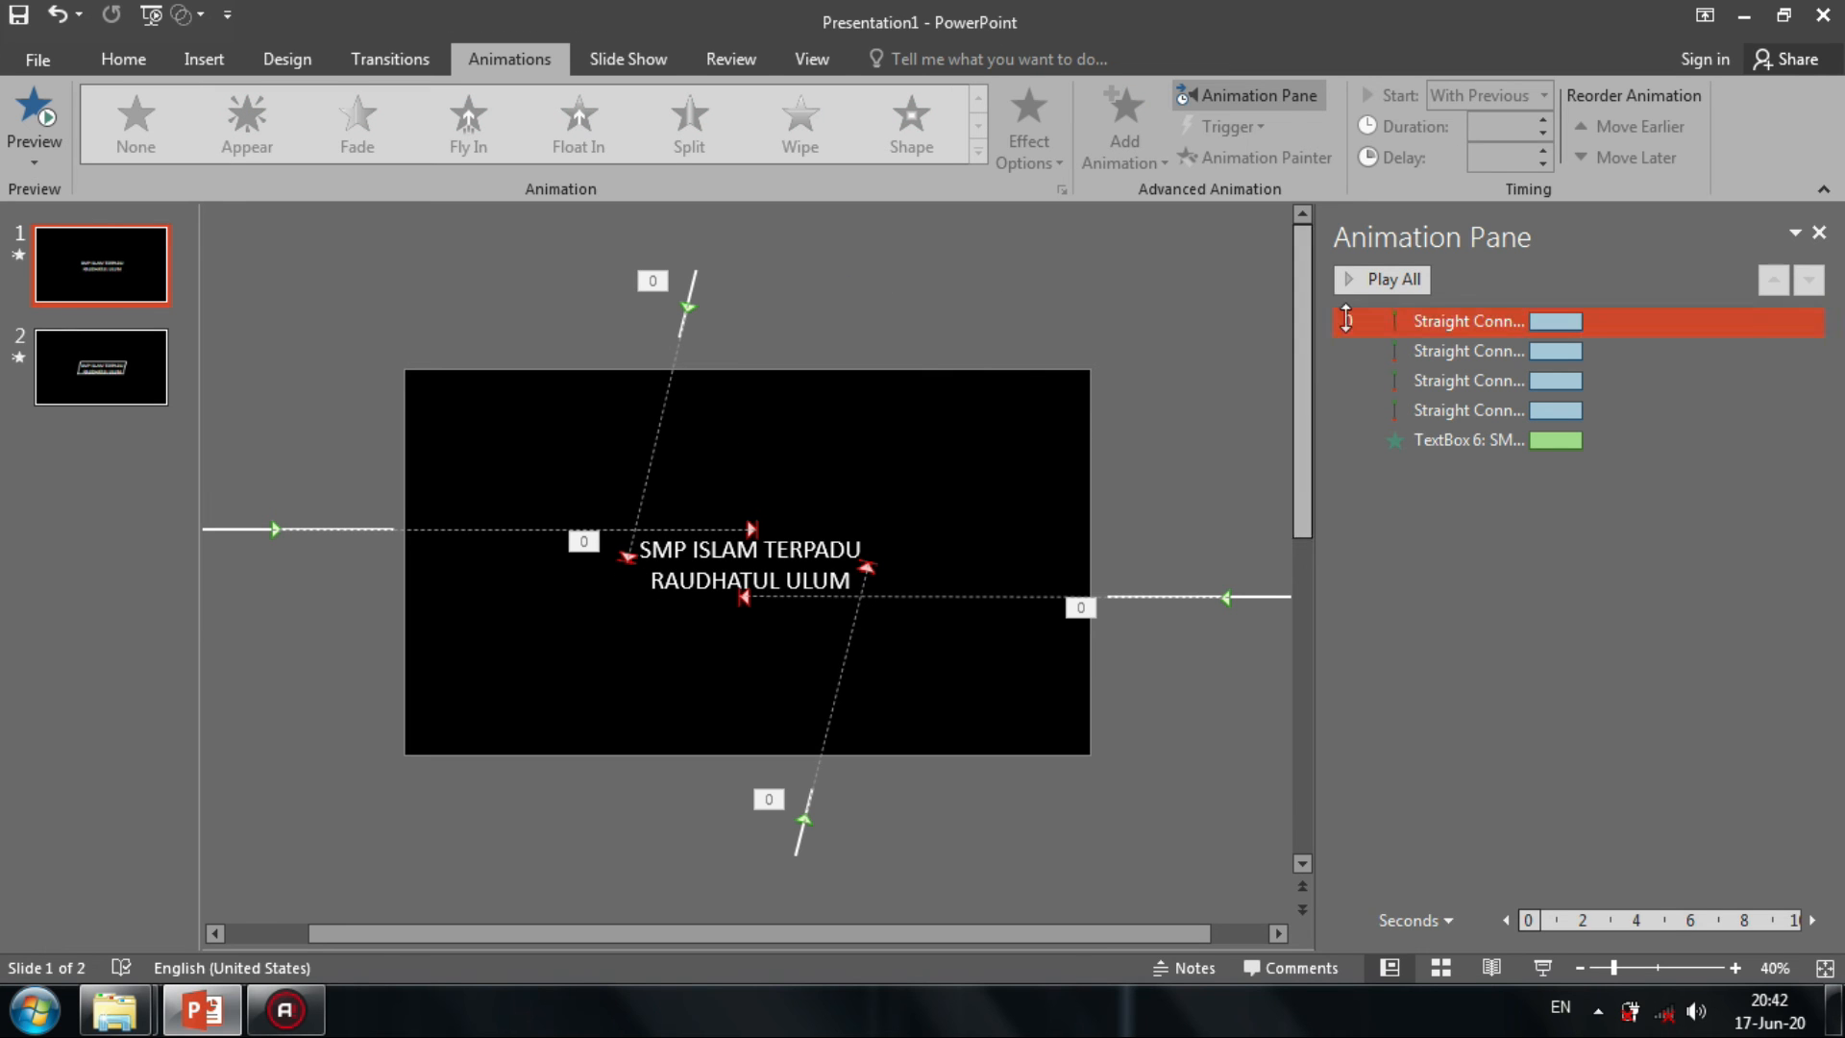
# Set slides 1 and 2 to advance automatically after 2 seconds.
pyautogui.click(432, 63)
pyautogui.click(1680, 161)
pyautogui.click(1681, 151)
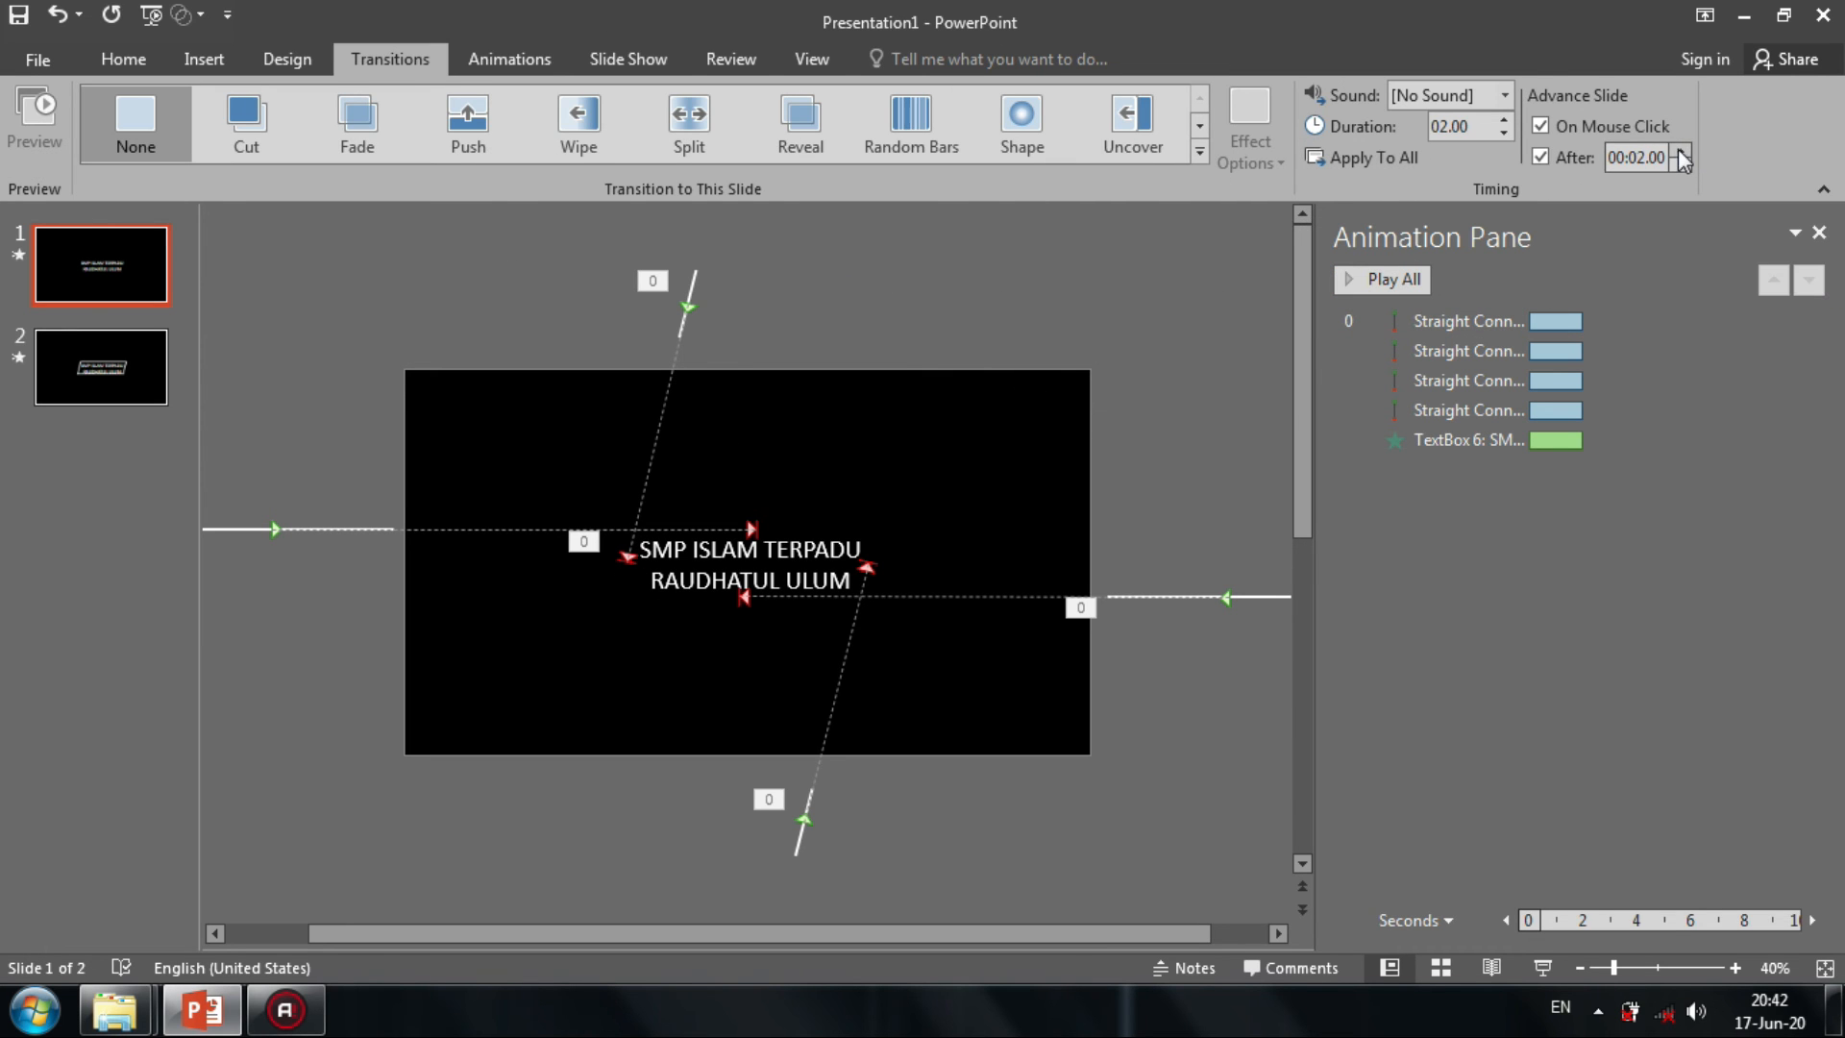
pyautogui.click(159, 387)
pyautogui.click(1681, 151)
# Play the slide show from the beginning to check the timing across both slides.
pyautogui.press('F5')
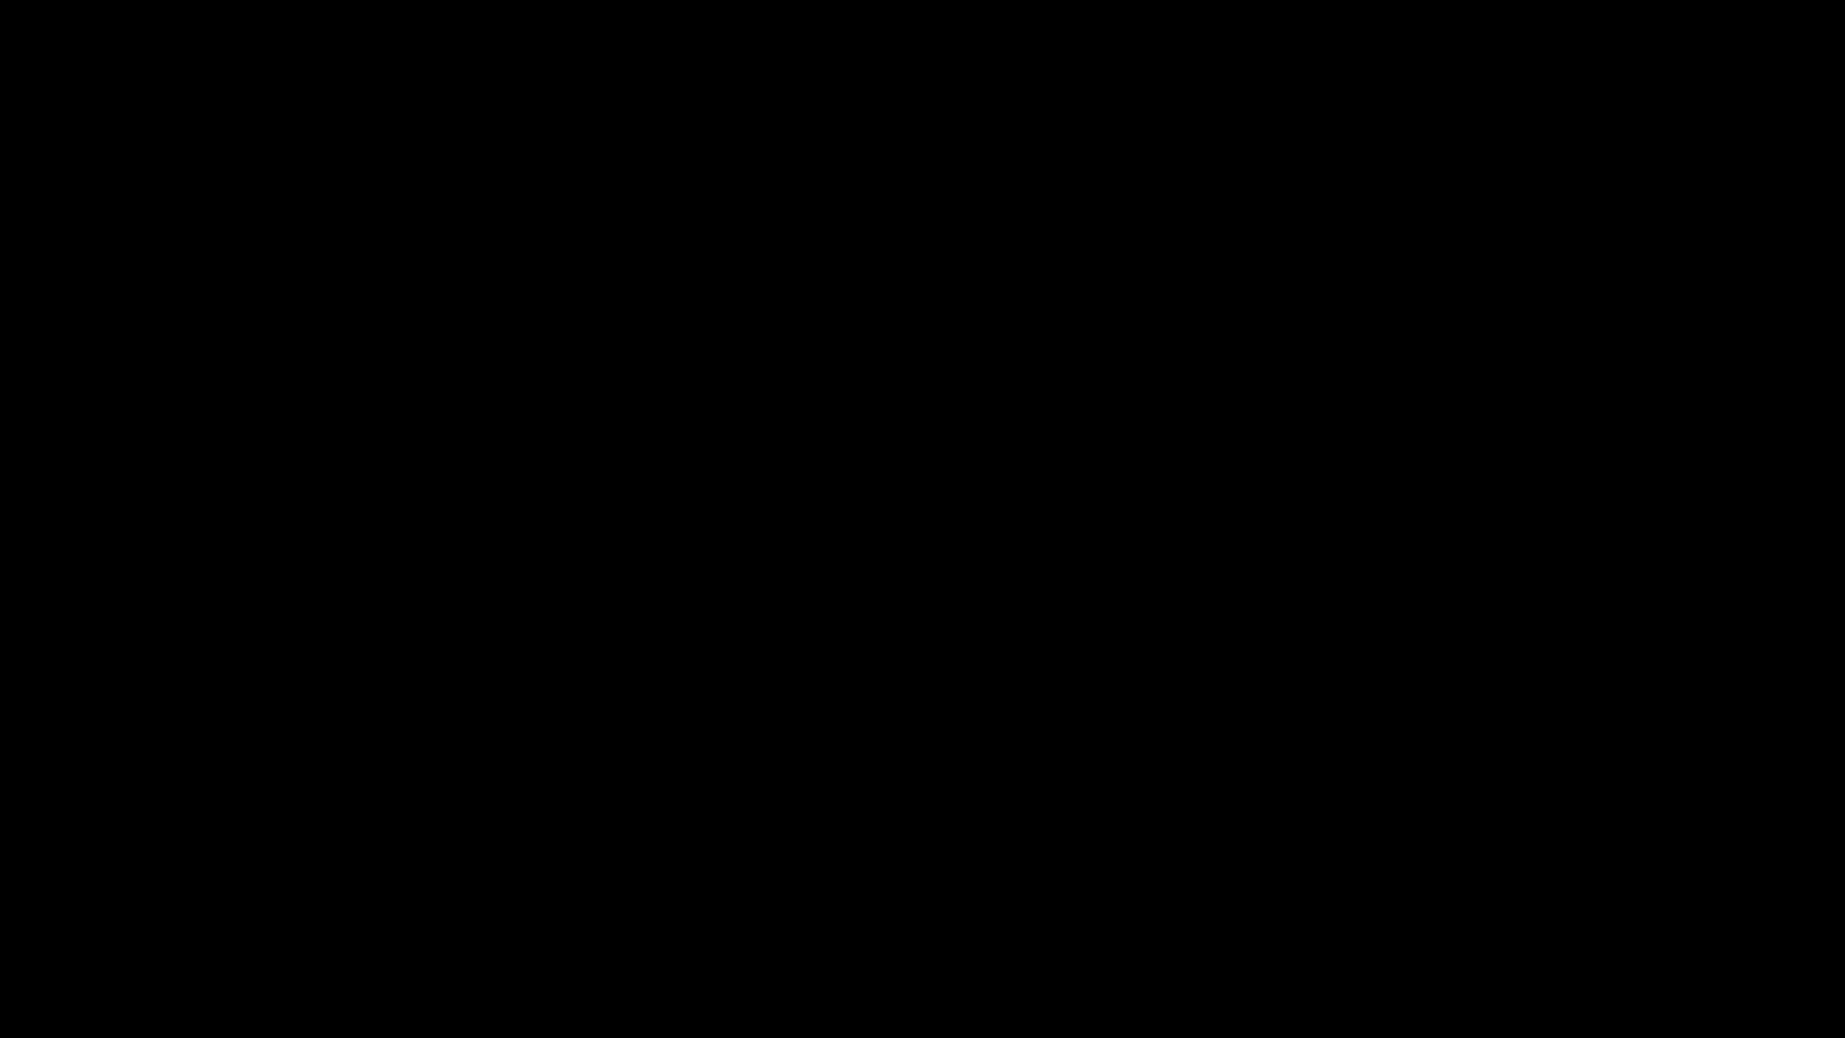
pyautogui.click(1173, 480)
pyautogui.click(1583, 442)
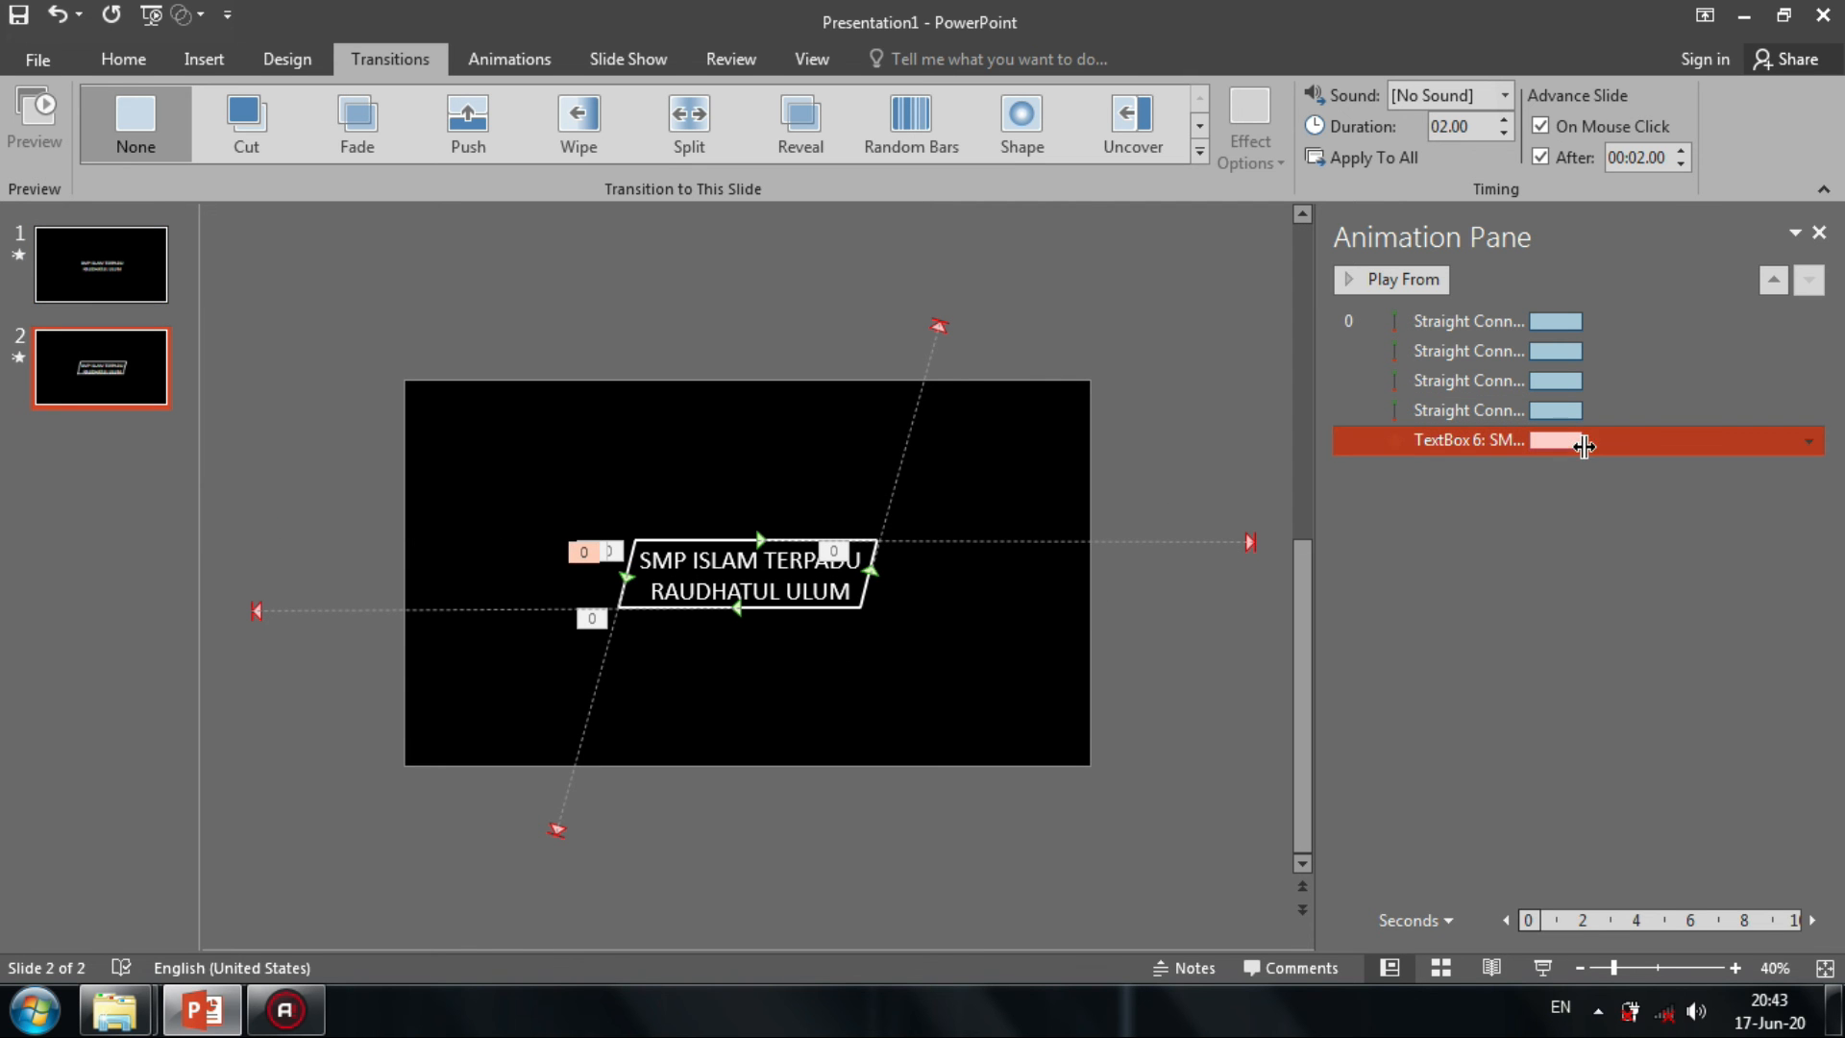
pyautogui.click(1505, 134)
pyautogui.click(1505, 120)
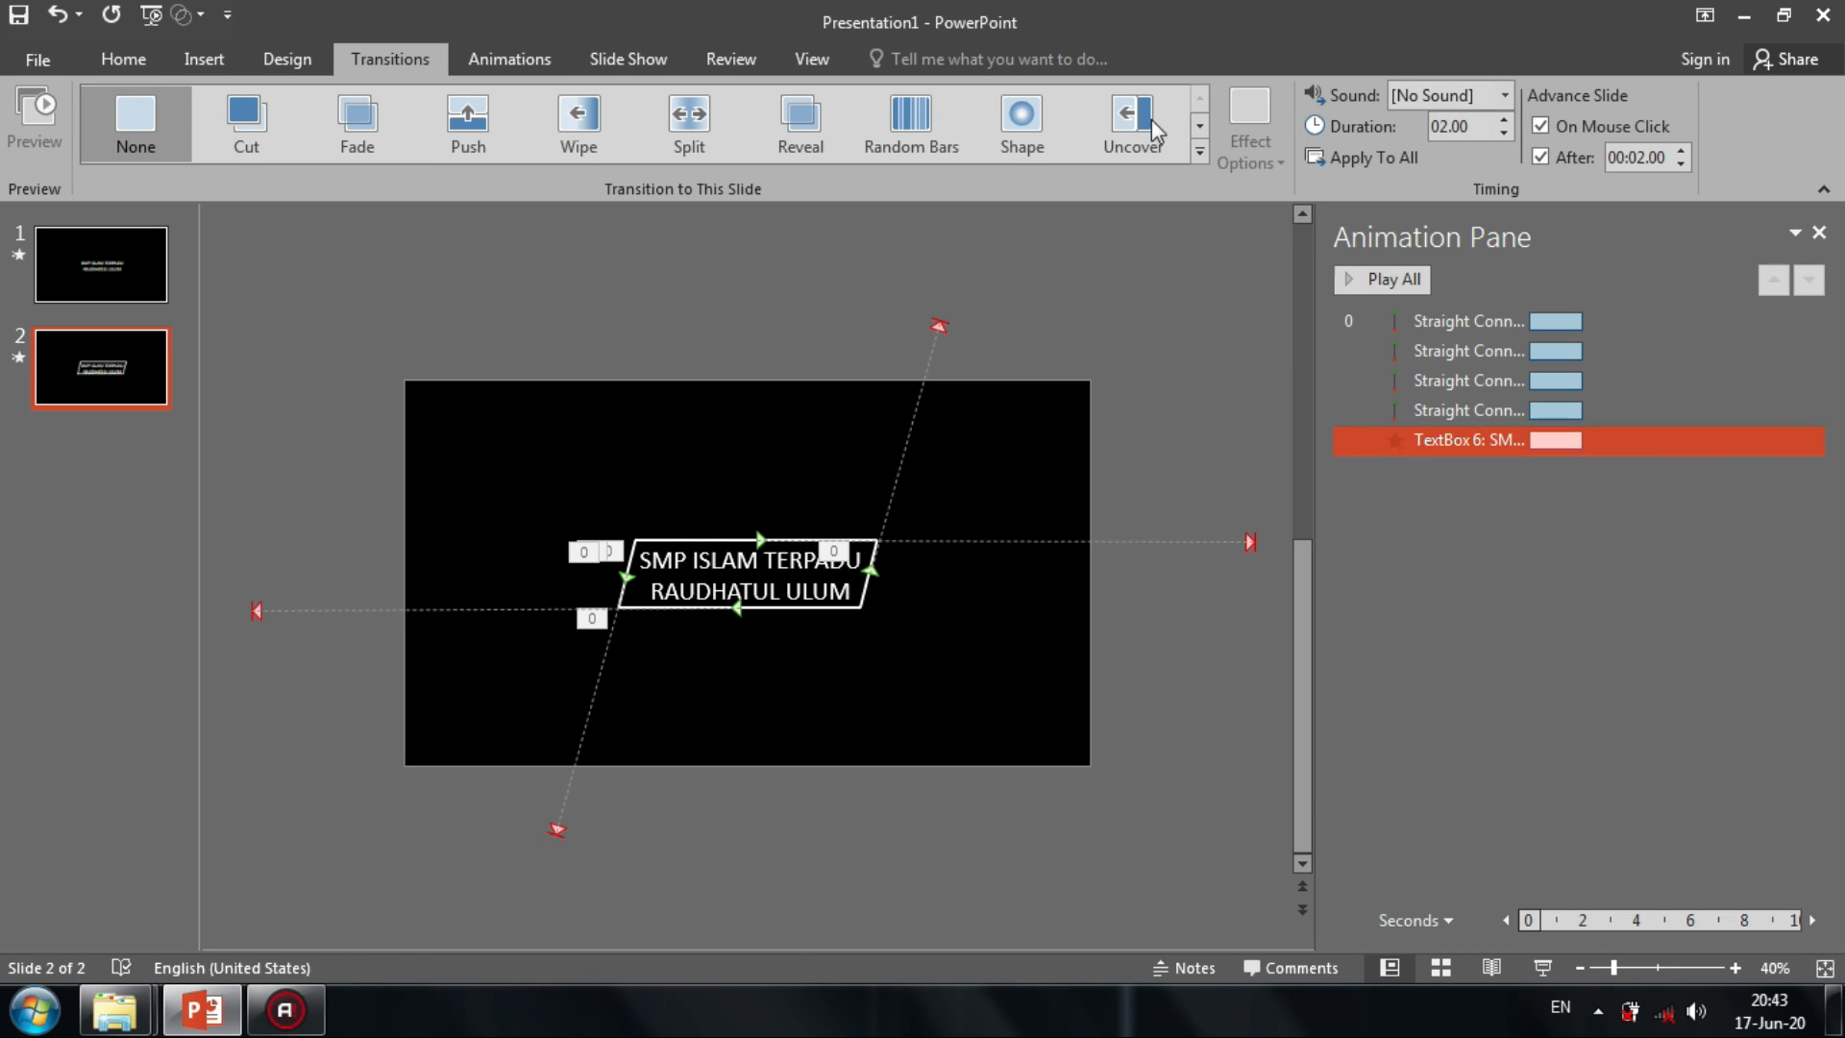
# Set the duration of the school name's Random Bars exit on slide 2 to 1.5 seconds.
pyautogui.click(509, 58)
pyautogui.click(1584, 440)
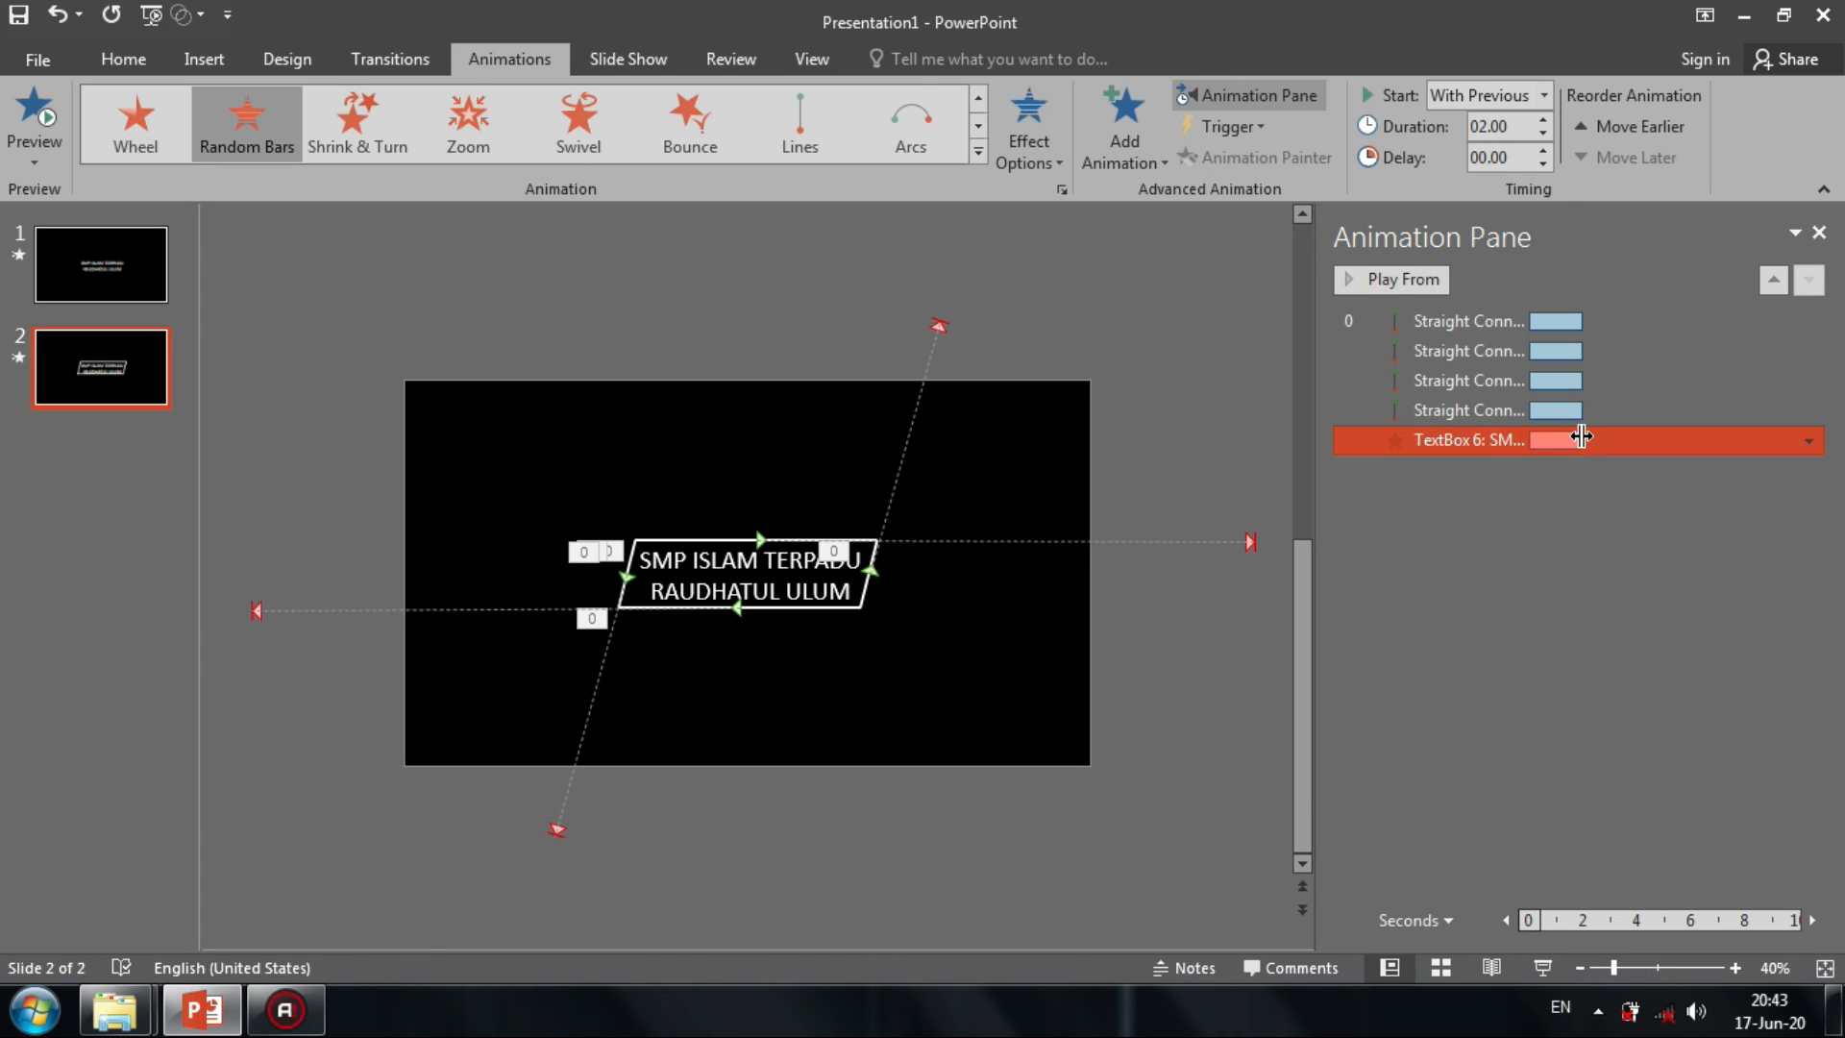
pyautogui.click(1545, 132)
pyautogui.click(1519, 802)
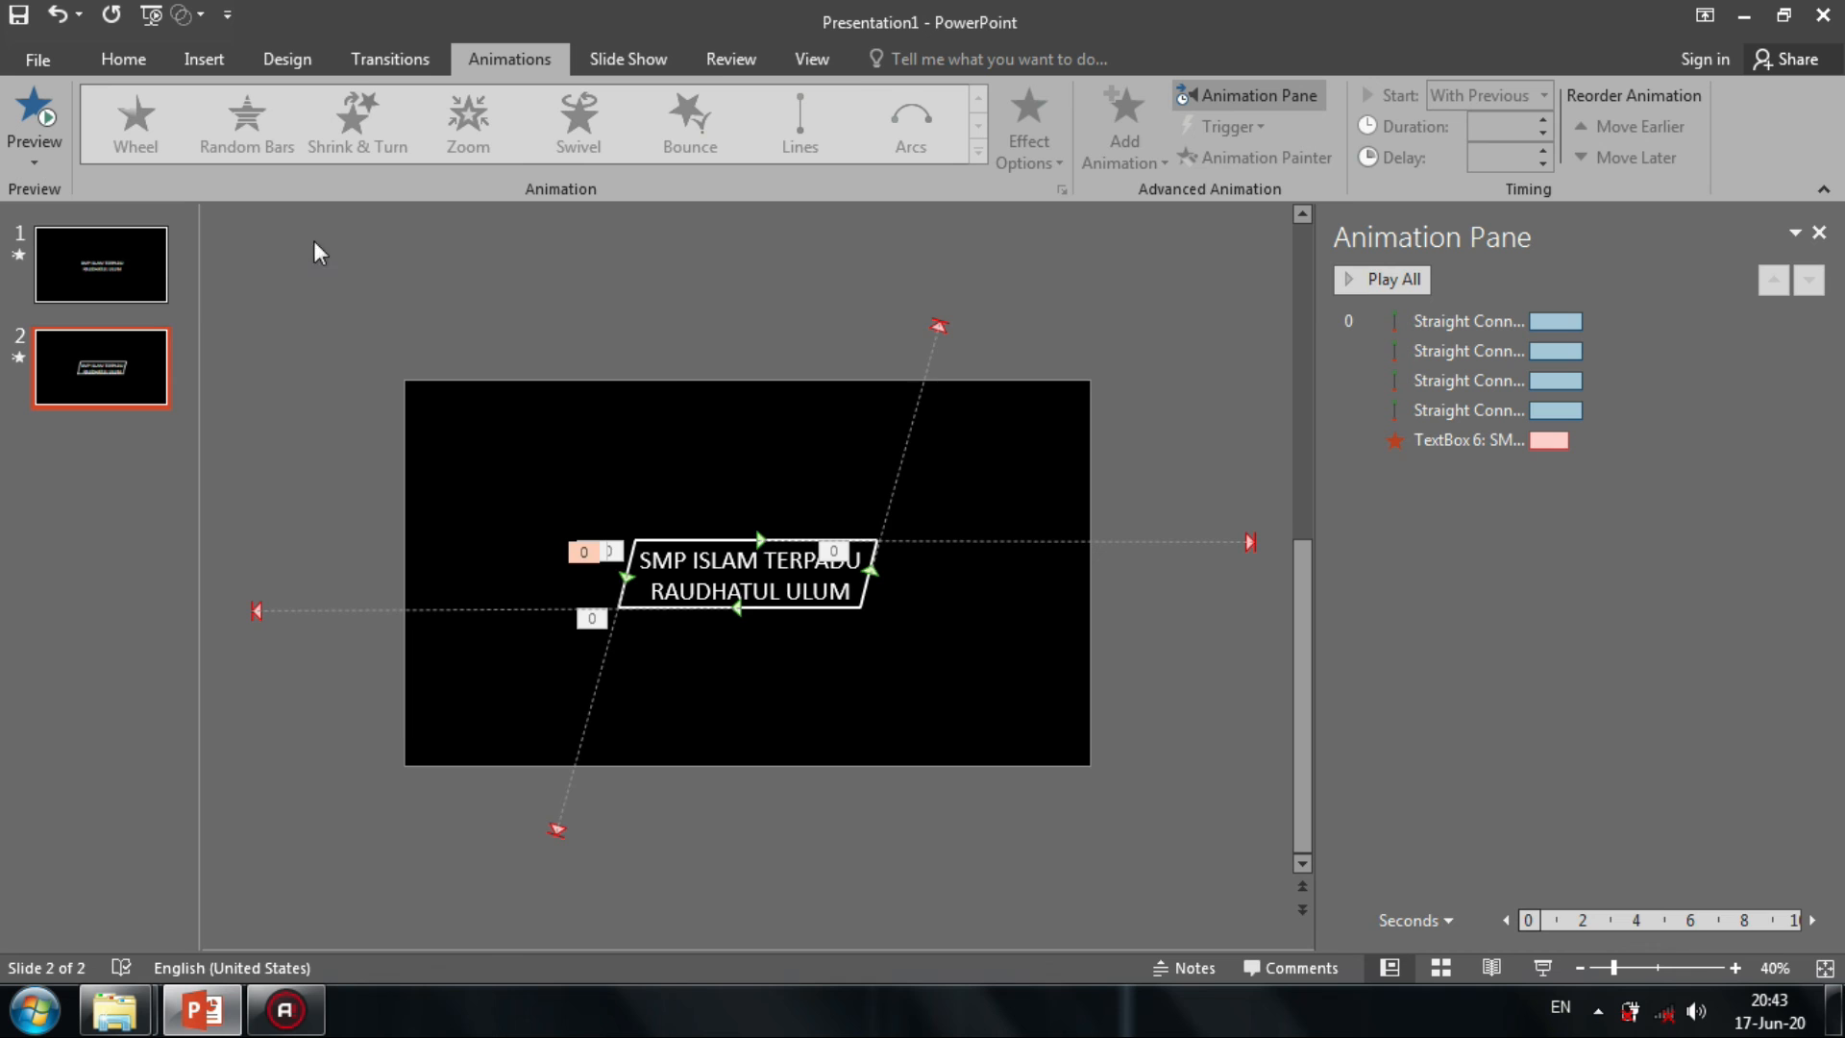
# Give the school name's Random Bars entrance on slide 1 a 0.50-second delay and a 1.50-second duration.
pyautogui.click(115, 265)
pyautogui.click(824, 530)
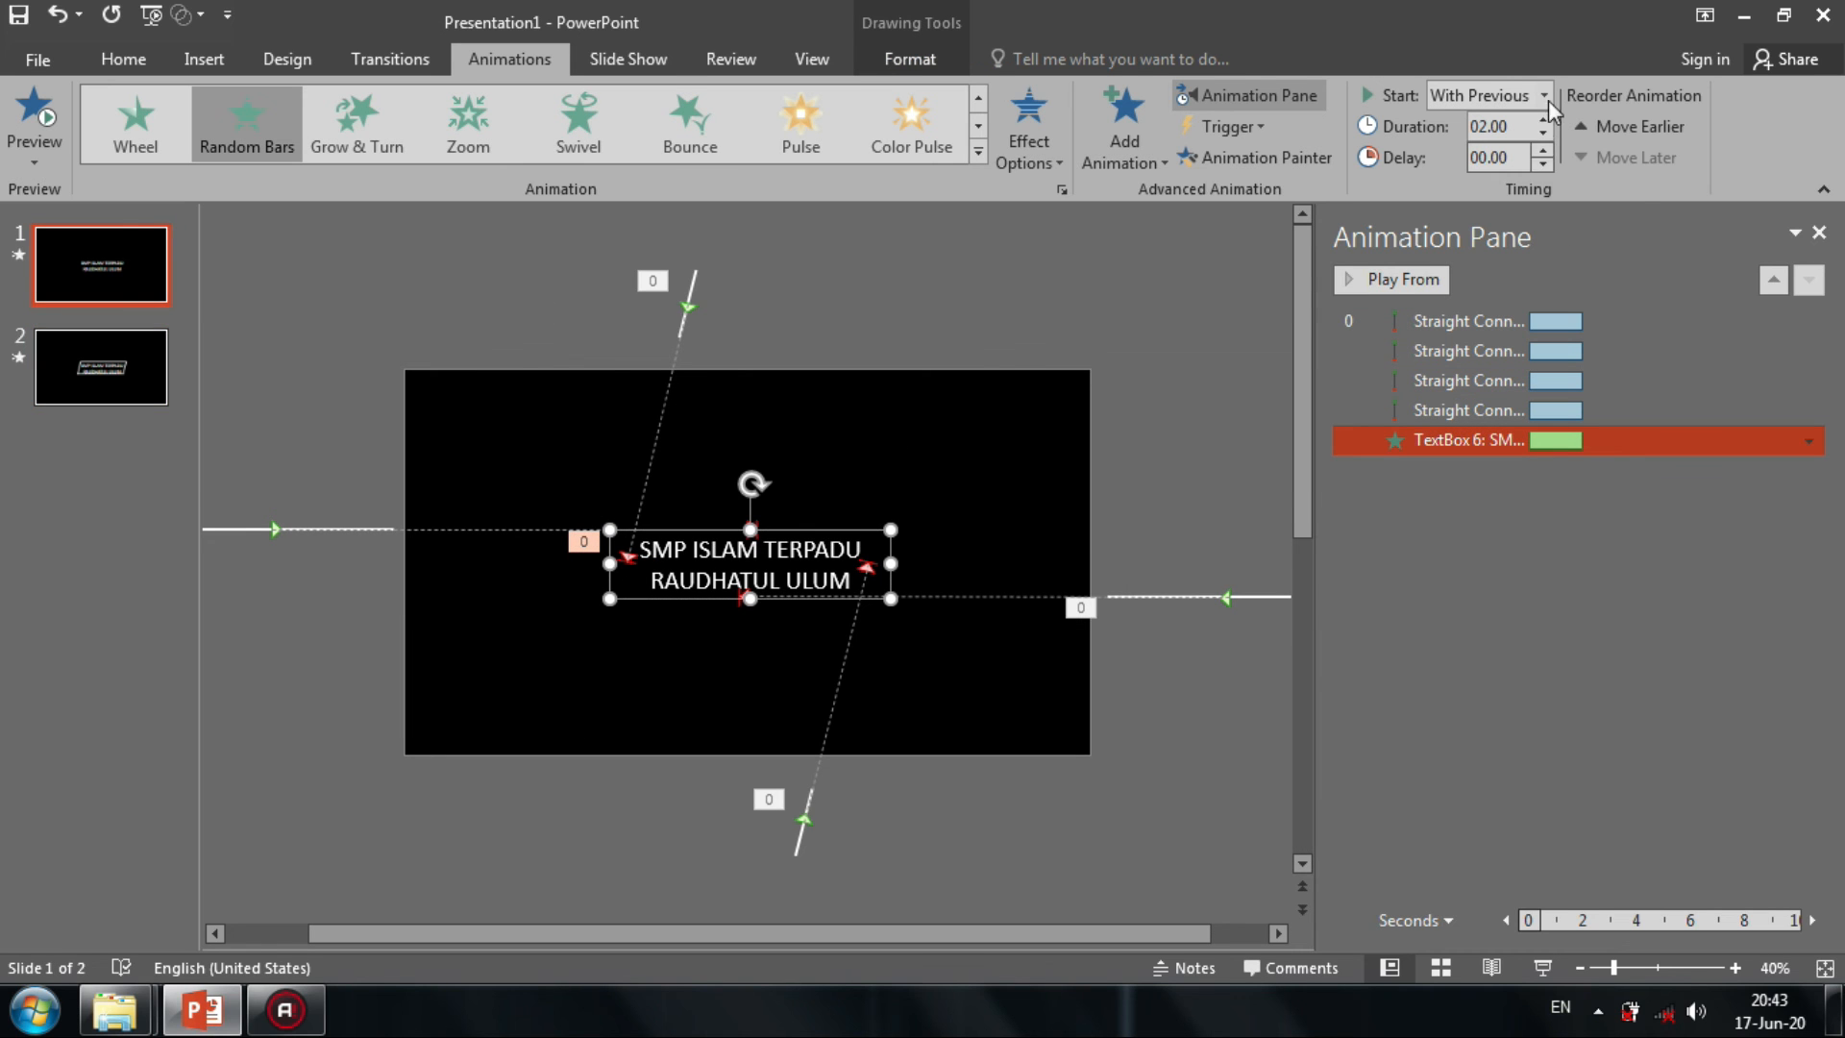
pyautogui.click(1544, 152)
pyautogui.click(1544, 152)
pyautogui.click(1545, 134)
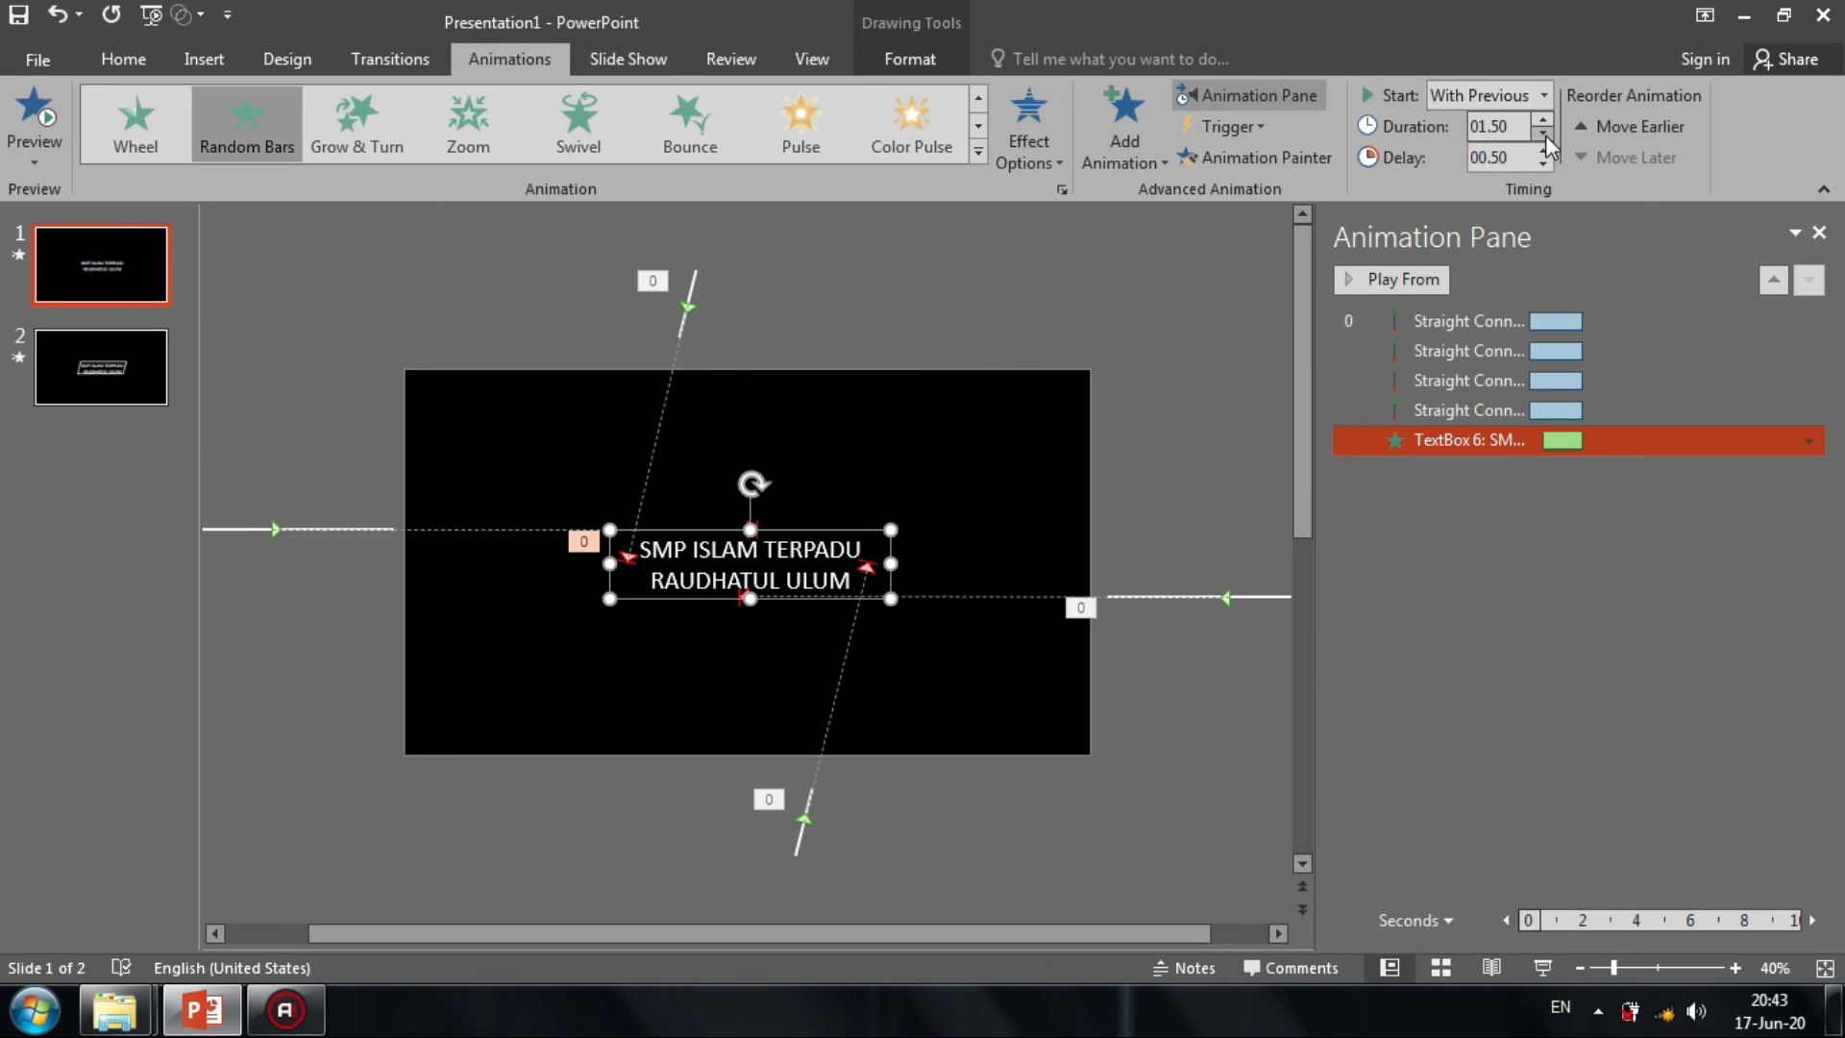
pyautogui.click(1577, 589)
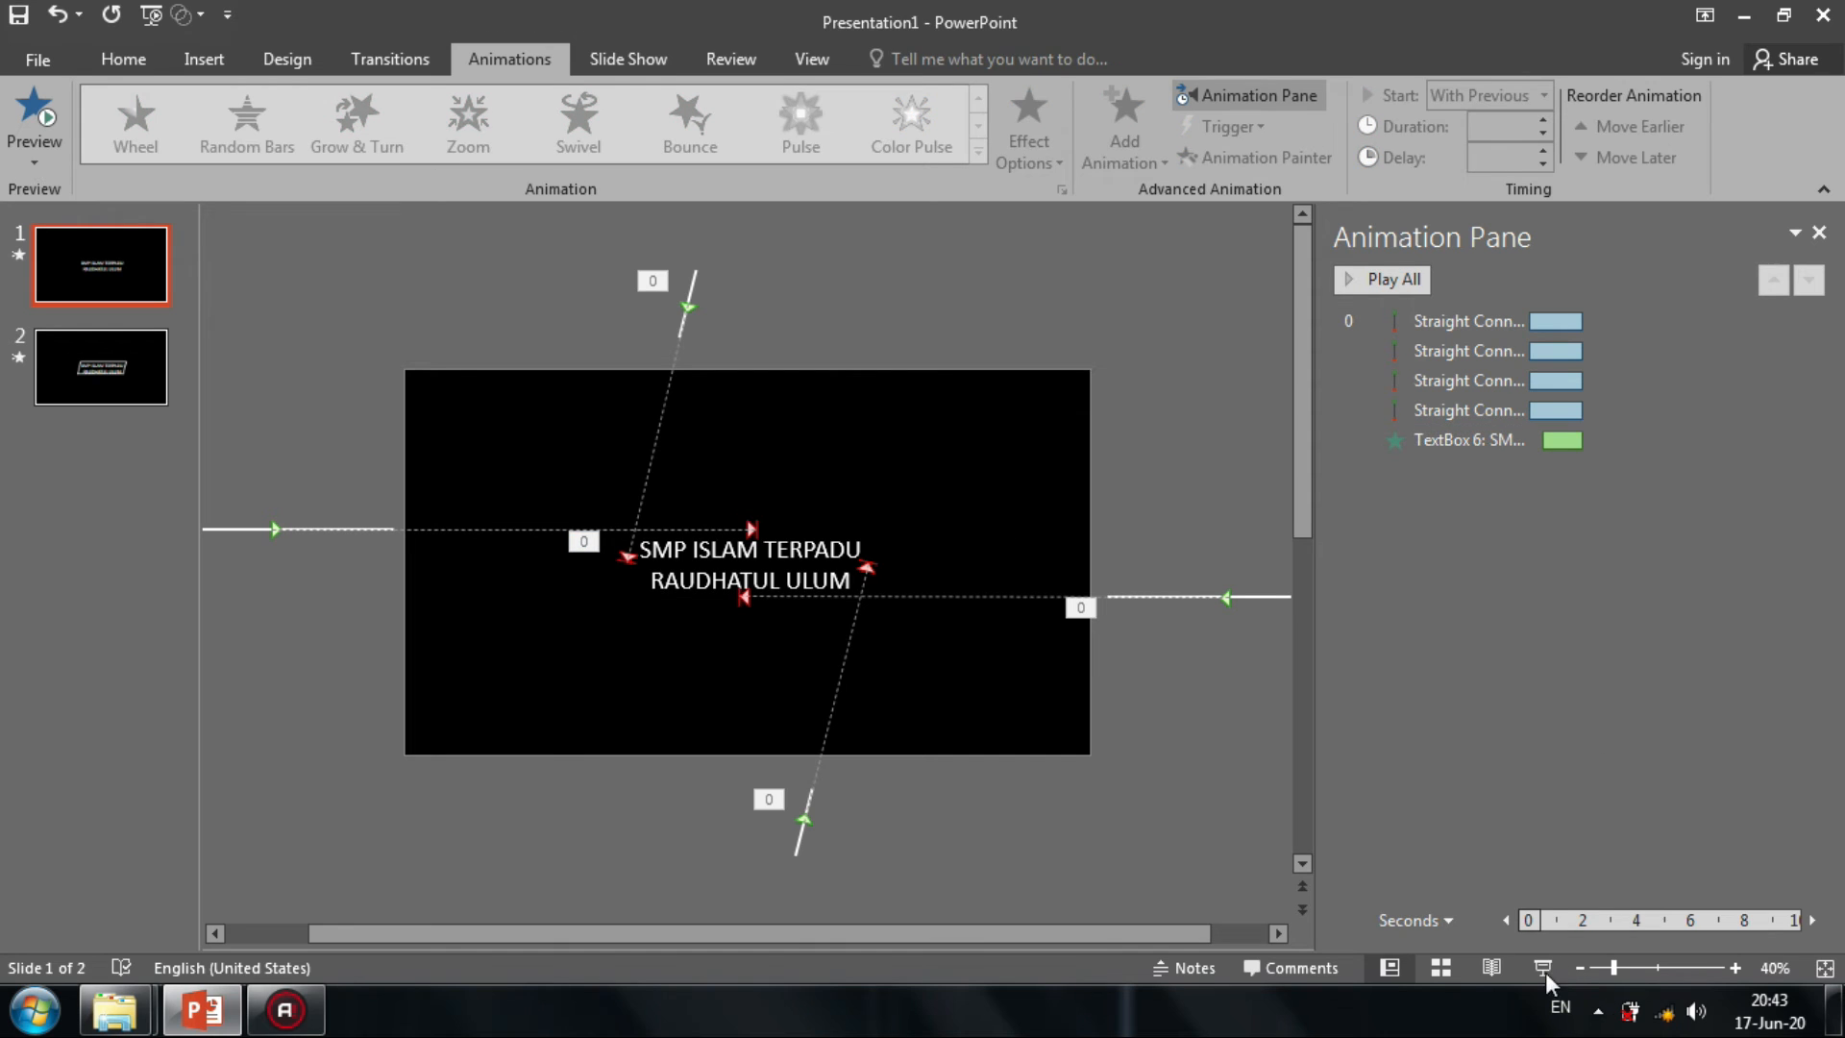
# Play the slide show from slide 1 to check the adjusted school name timing, and return to editing.
pyautogui.click(1544, 971)
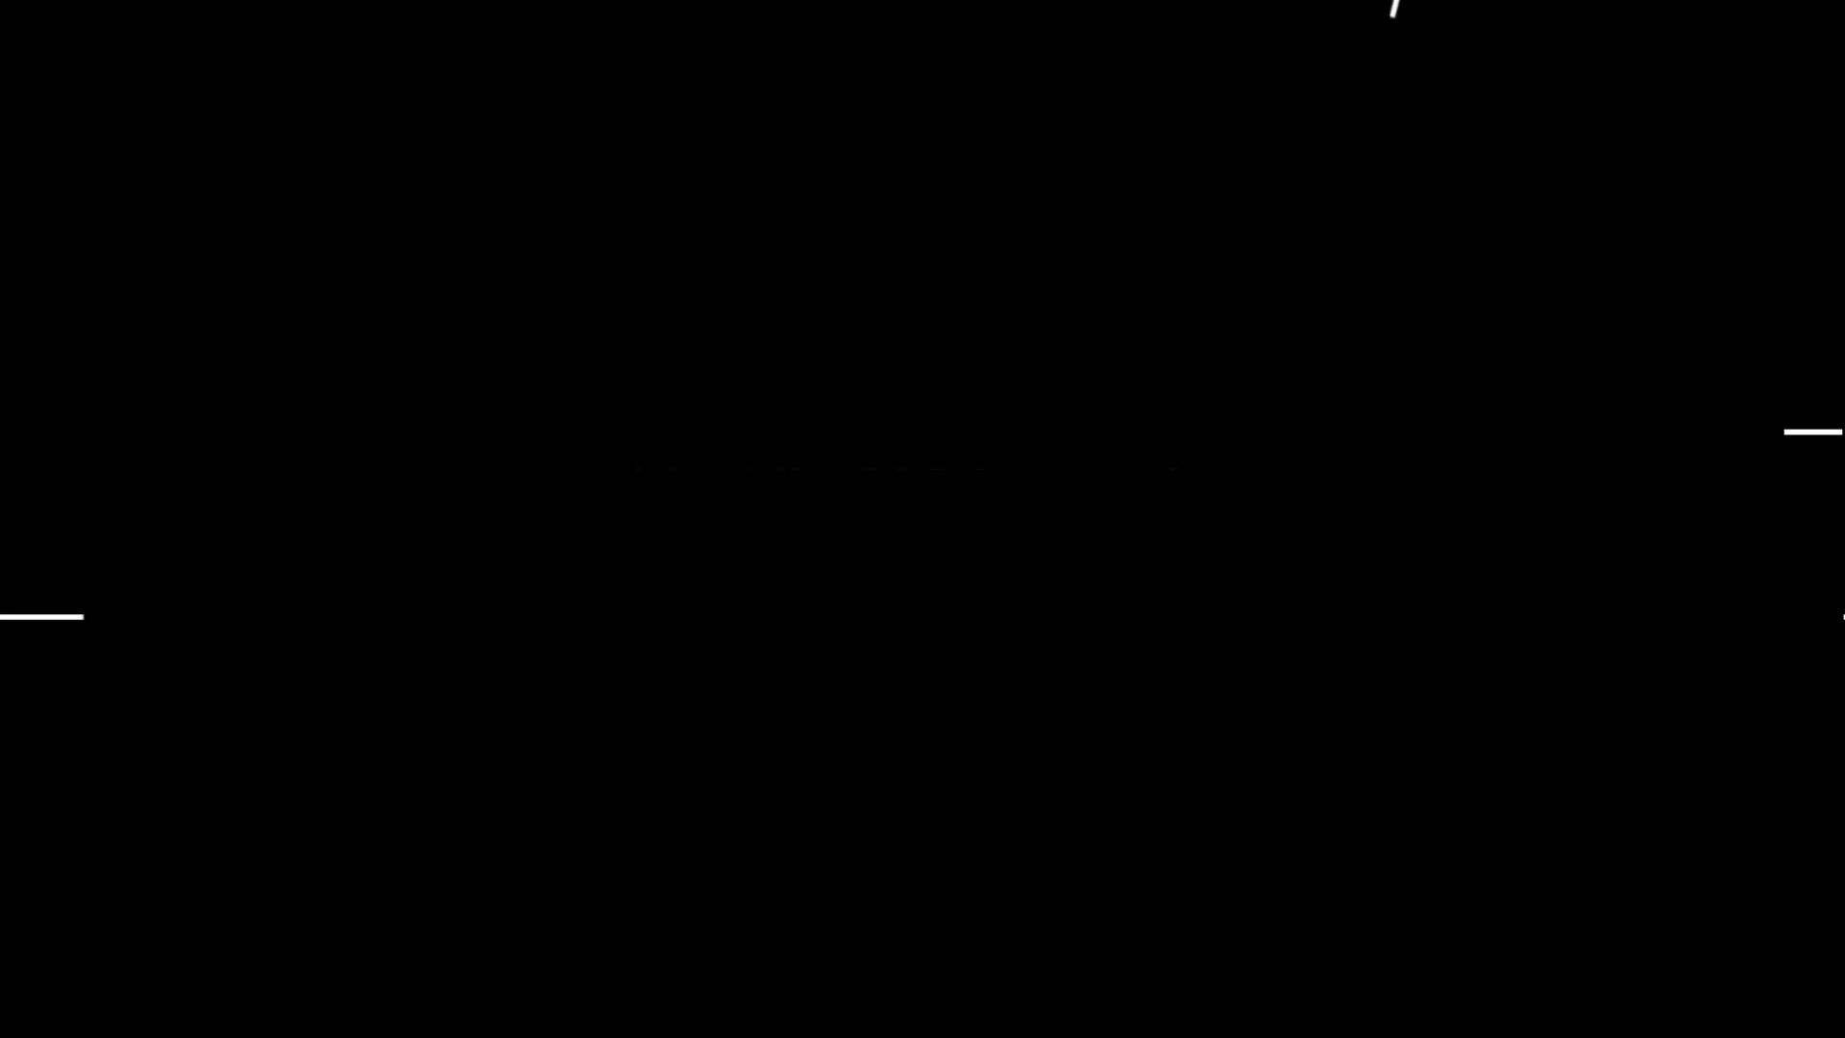
pyautogui.press('Escape')
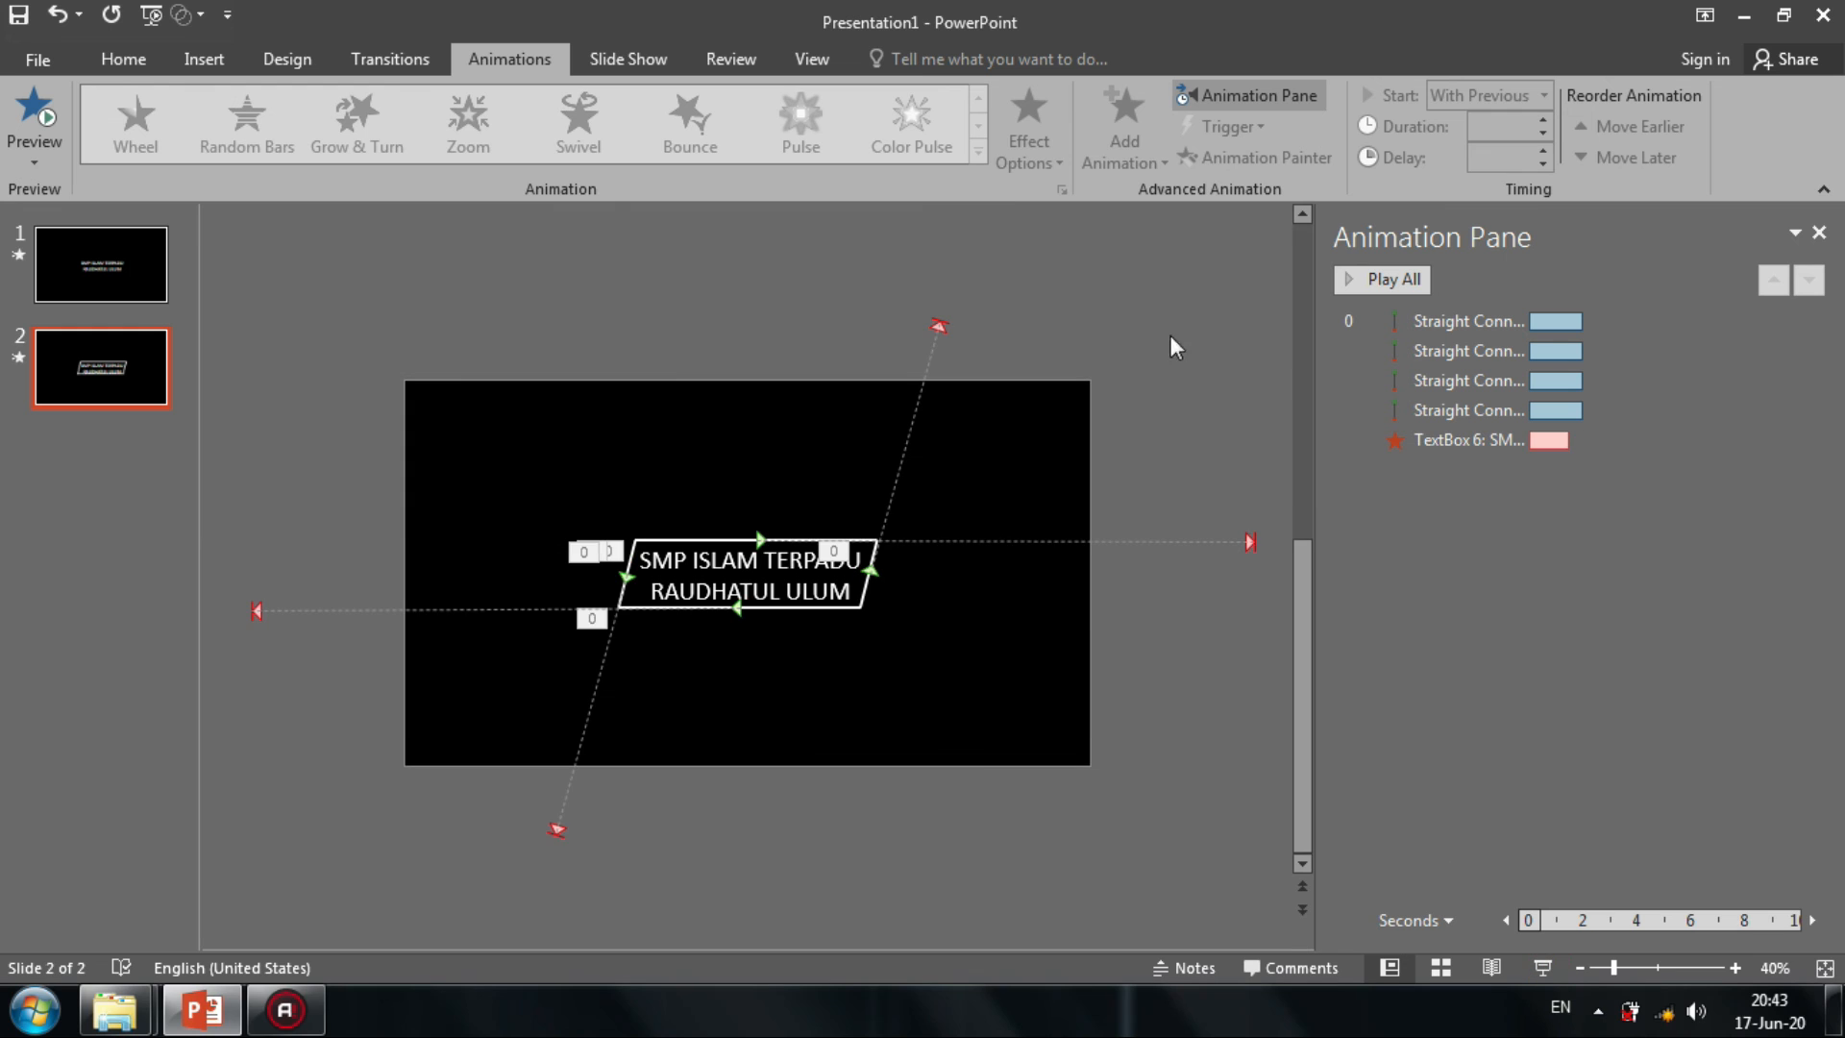
# Open the effect options of the first line's motion path on slide 1 and accept them.
pyautogui.click(112, 276)
pyautogui.click(1809, 322)
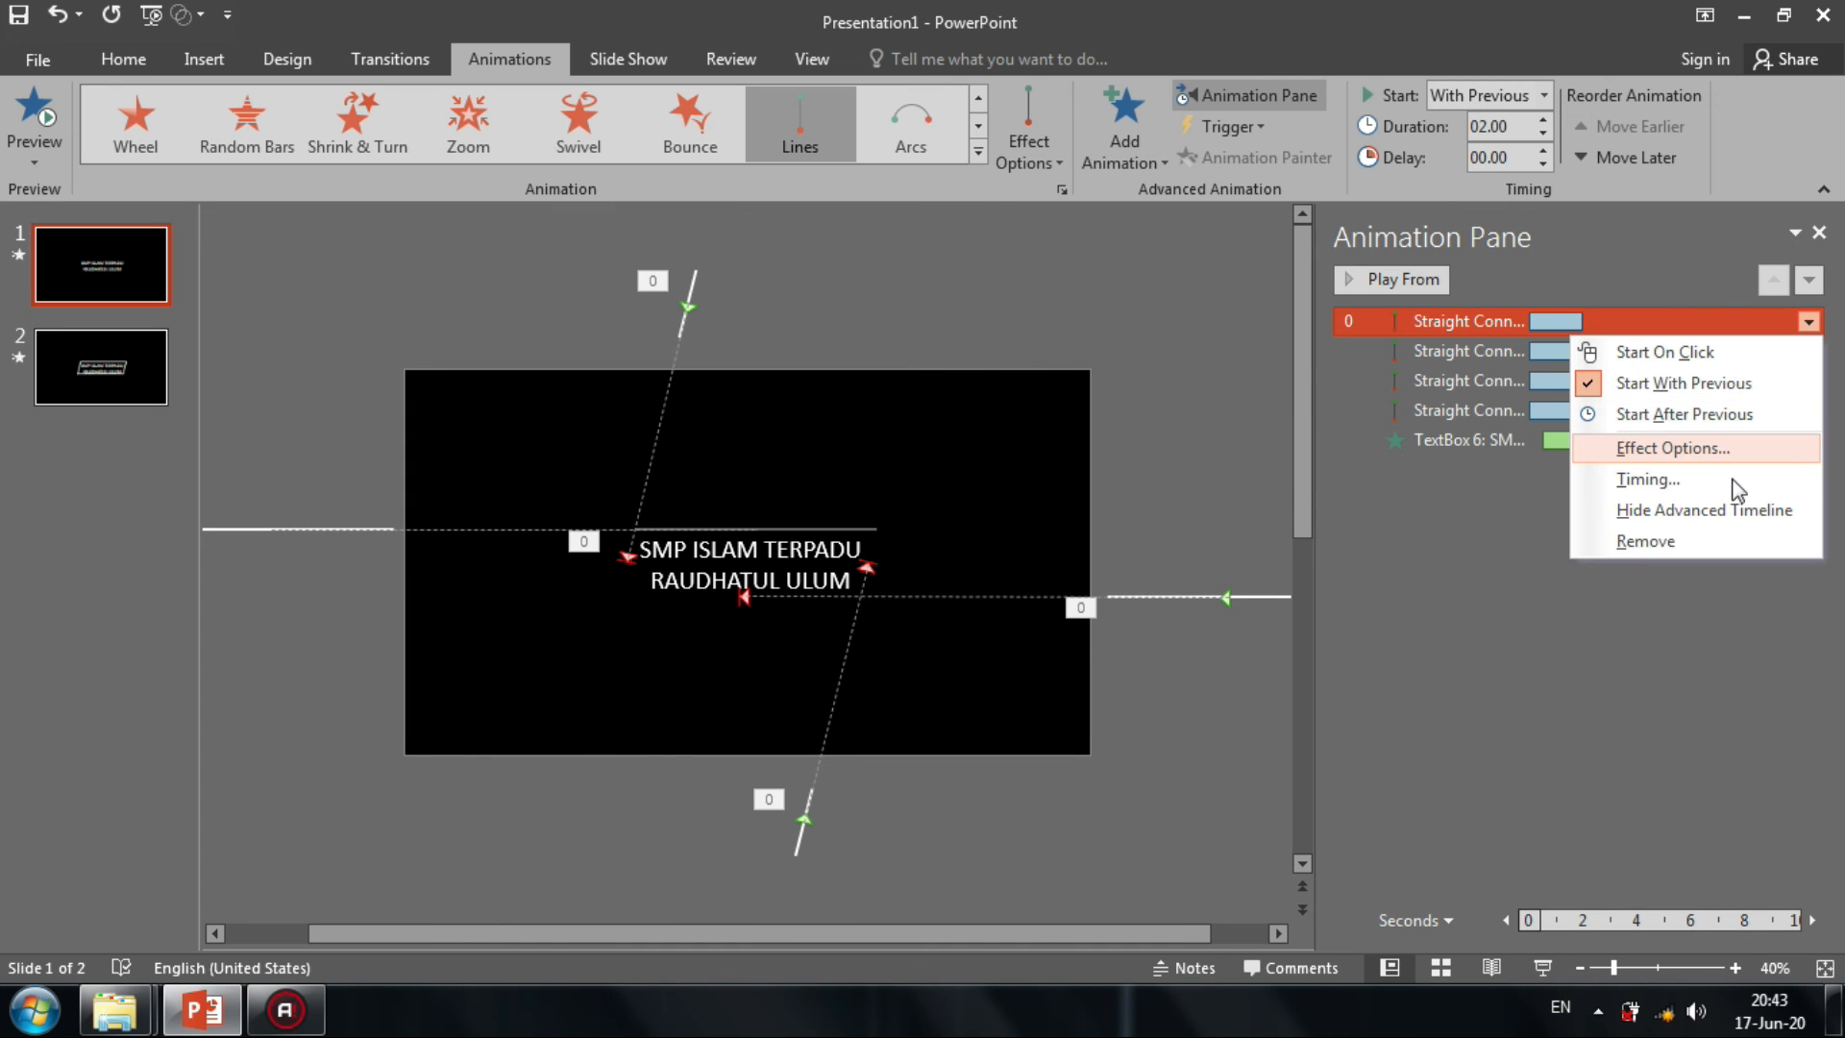
pyautogui.click(1710, 448)
pyautogui.click(1023, 719)
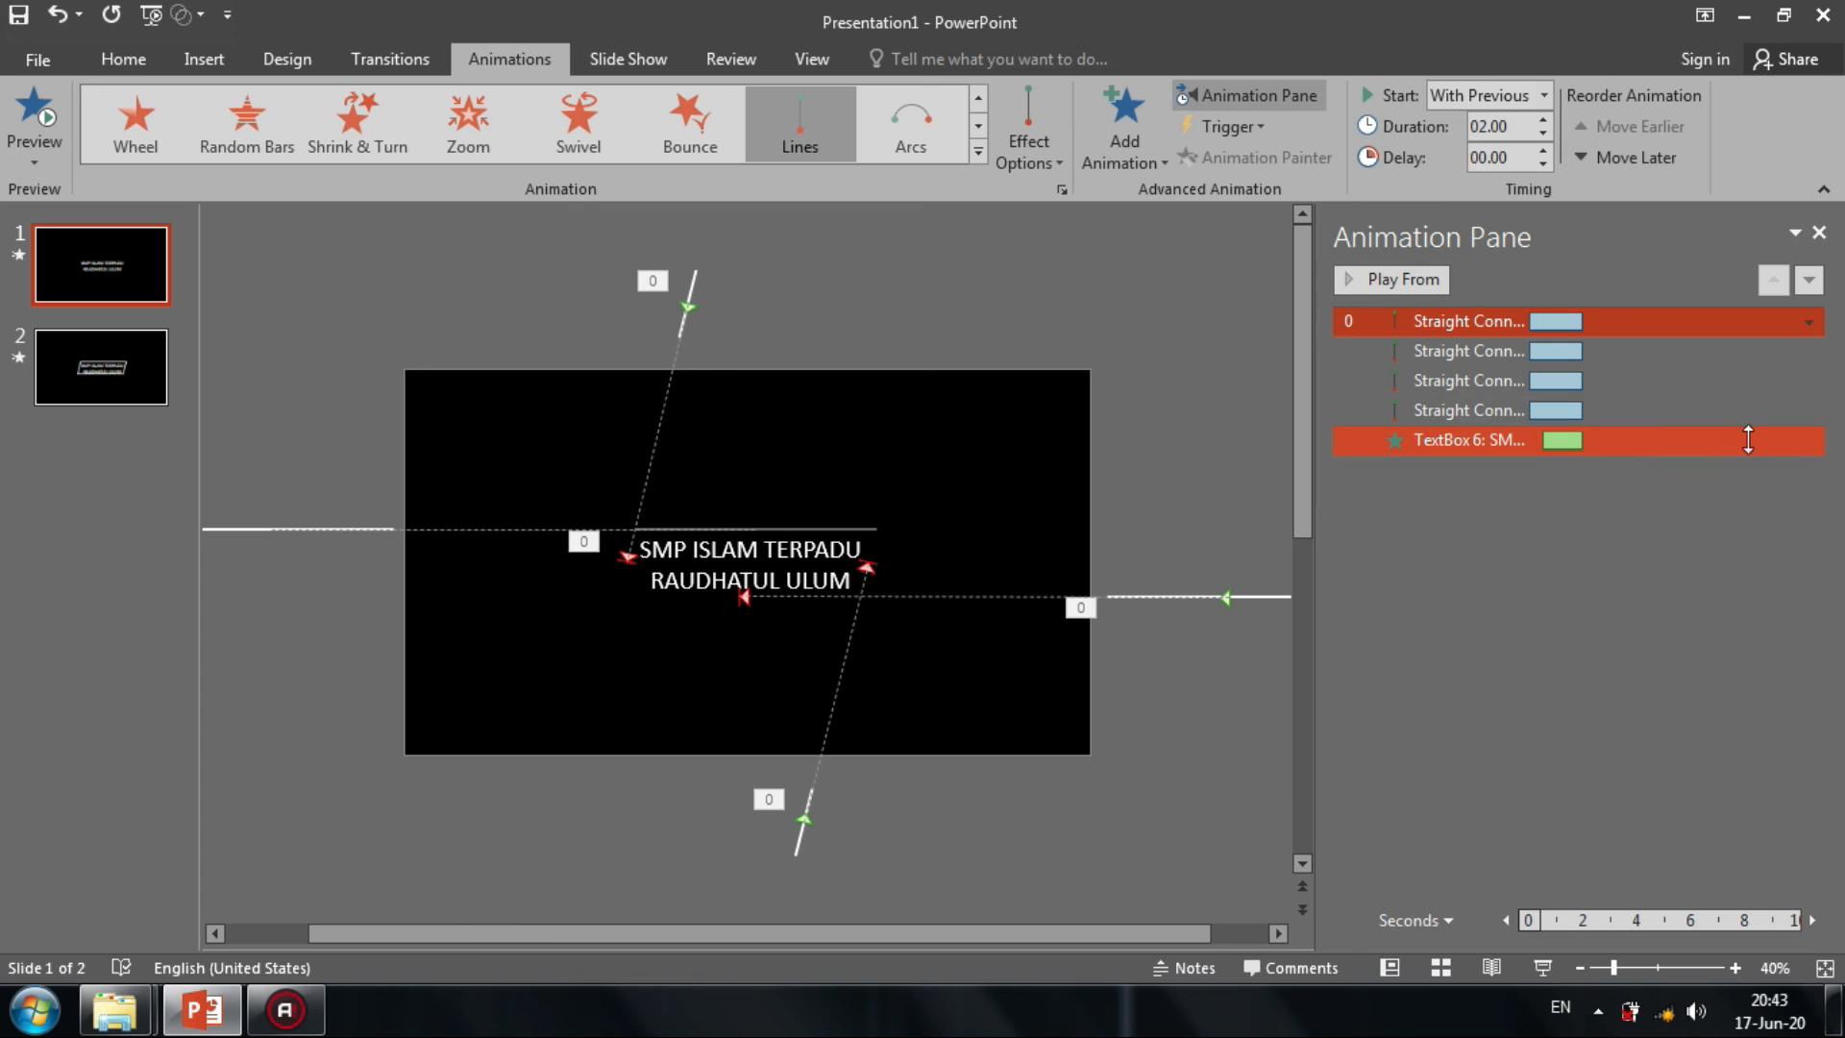
# Give the four lines' motion paths on slide 1 no smooth start and the maximum smooth end.
pyautogui.keyDown('shift'); pyautogui.click(1814, 412); pyautogui.keyUp('shift')
pyautogui.click(1808, 412)
pyautogui.click(1696, 537)
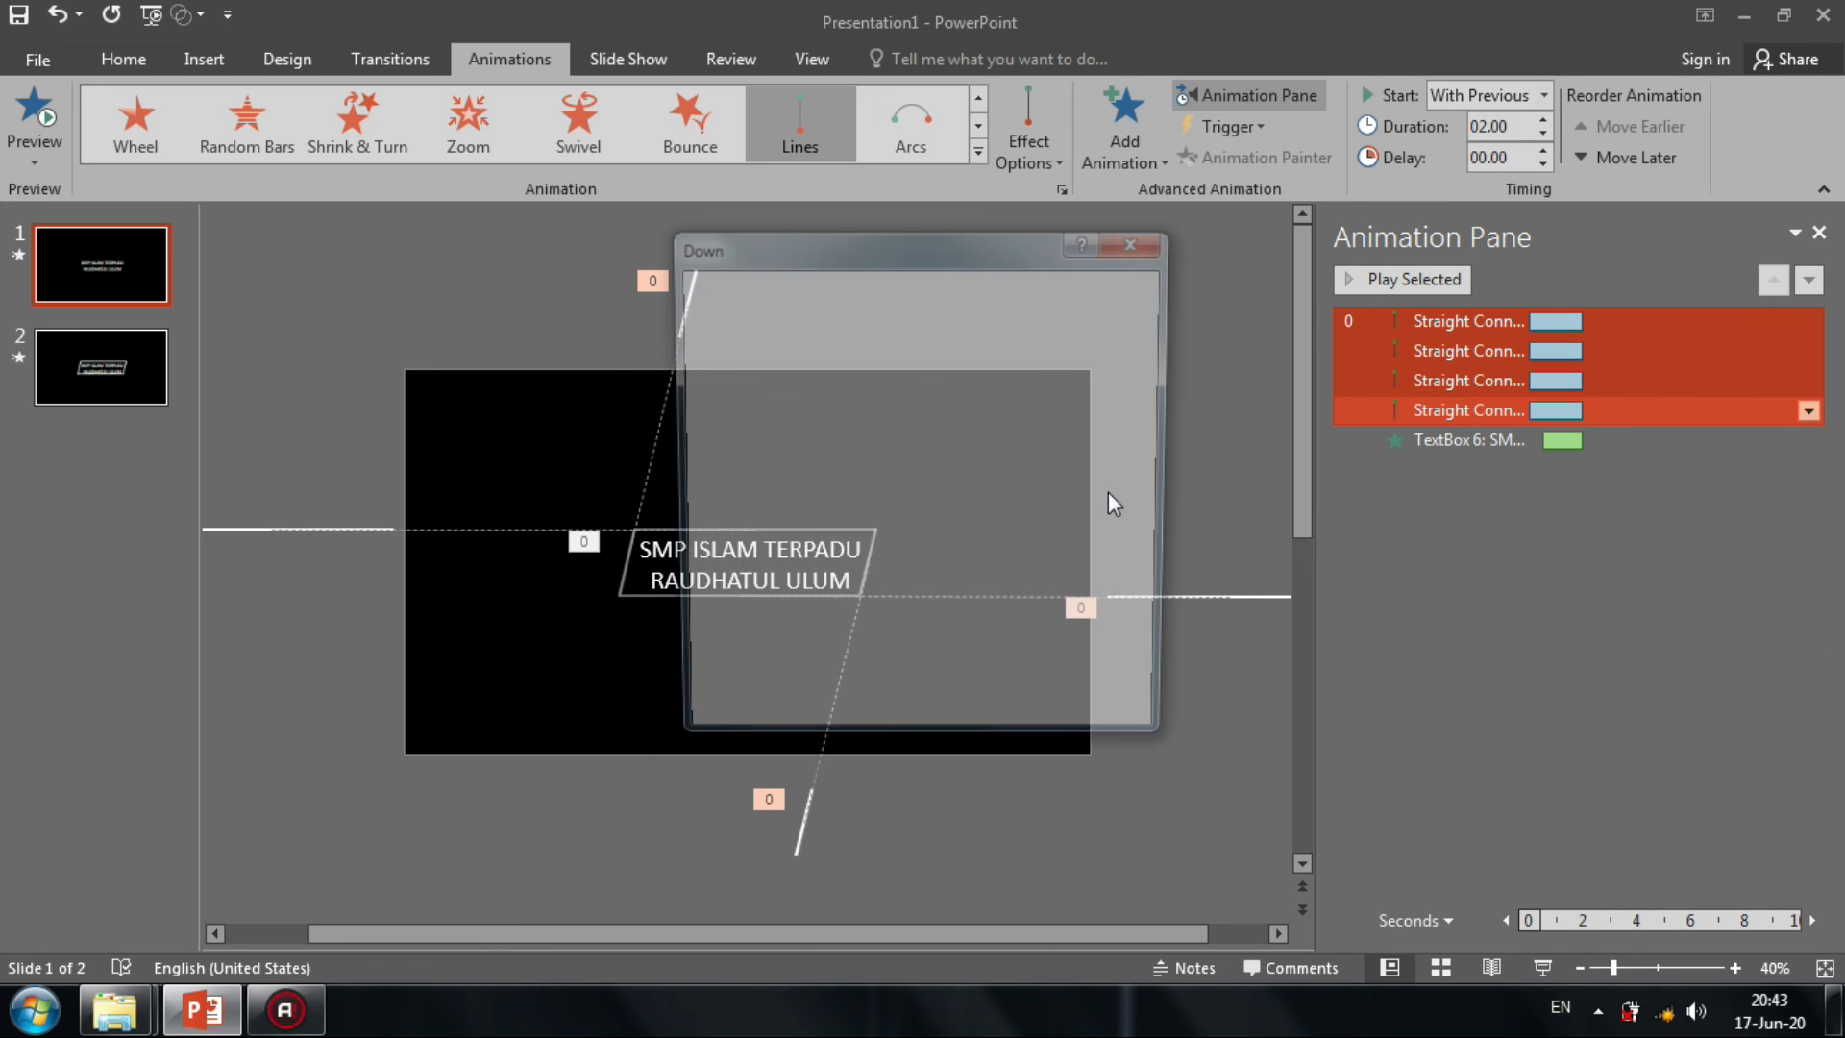
pyautogui.moveTo(849, 389); pyautogui.dragTo(927, 428)
pyautogui.click(996, 723)
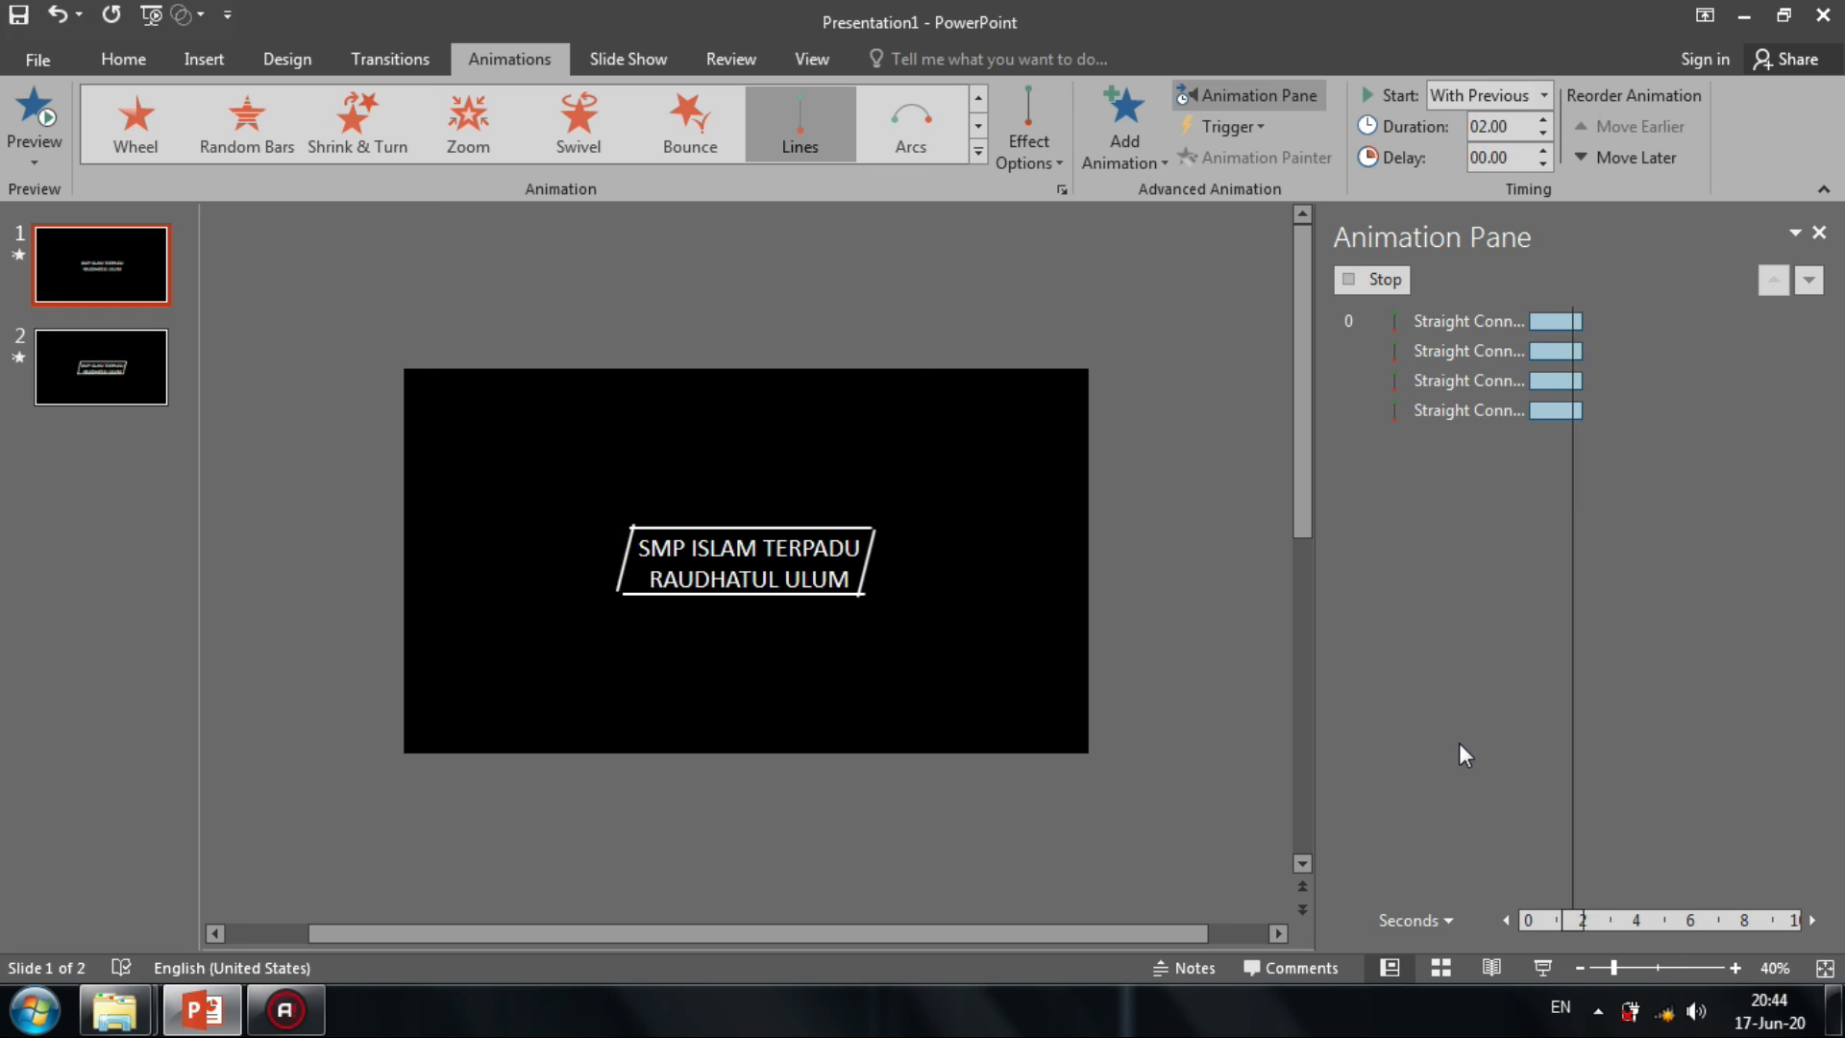
pyautogui.click(708, 346)
# Set the four lines' motion paths on slide 2 to a smooth start of 0 seconds and a smooth end of 2 seconds.
pyautogui.click(101, 382)
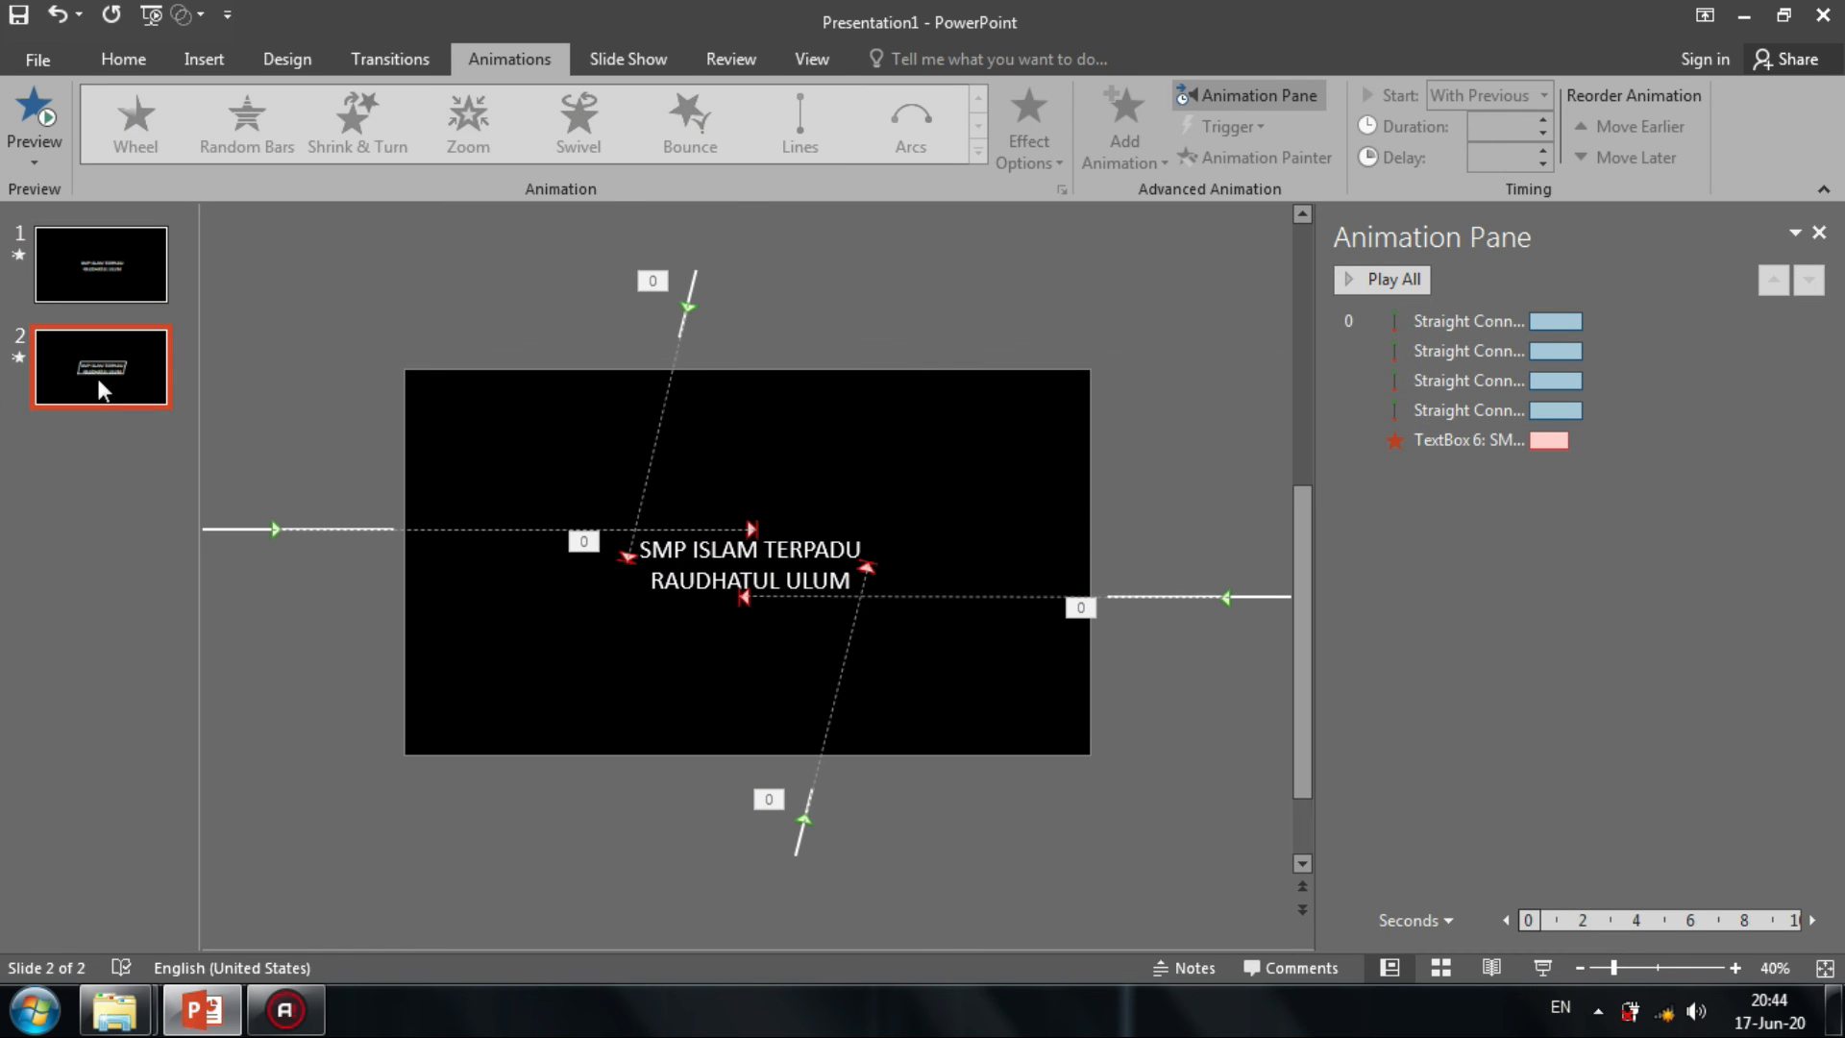
pyautogui.click(1595, 328)
pyautogui.keyDown('shift'); pyautogui.click(1693, 410); pyautogui.keyUp('shift')
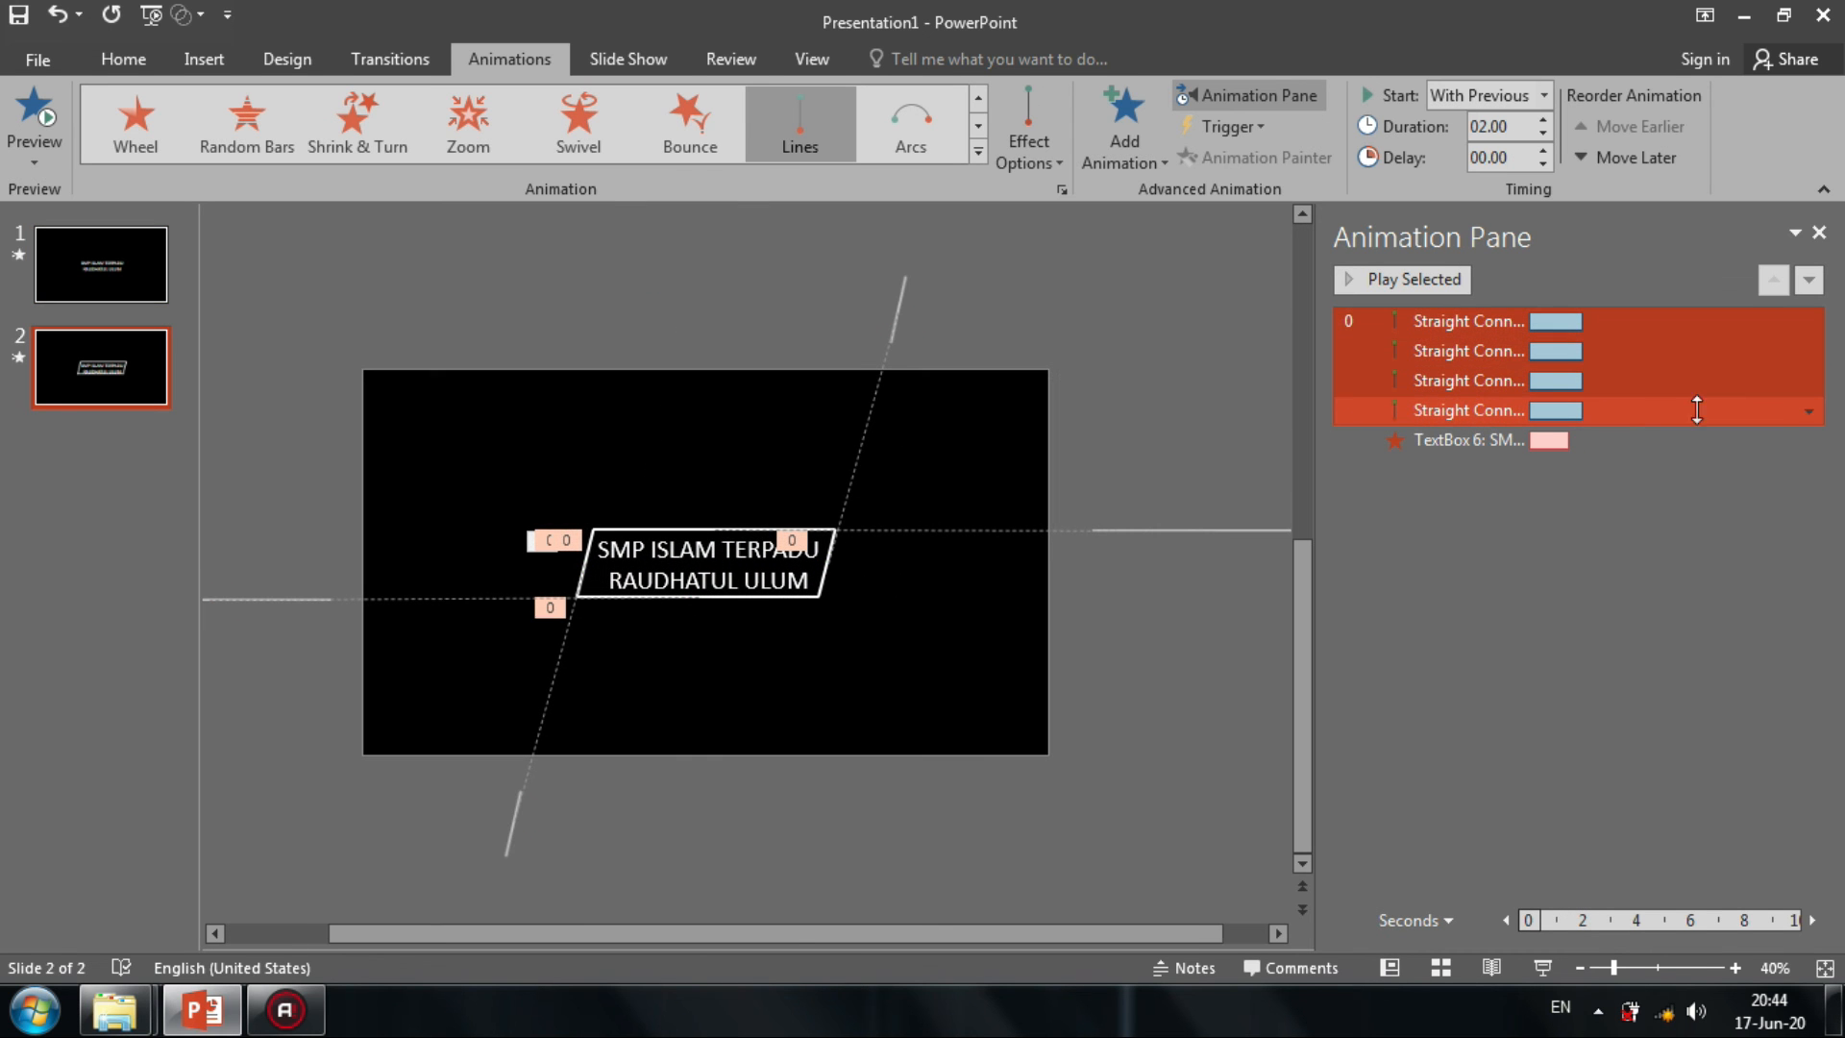
pyautogui.click(1809, 411)
pyautogui.click(1761, 546)
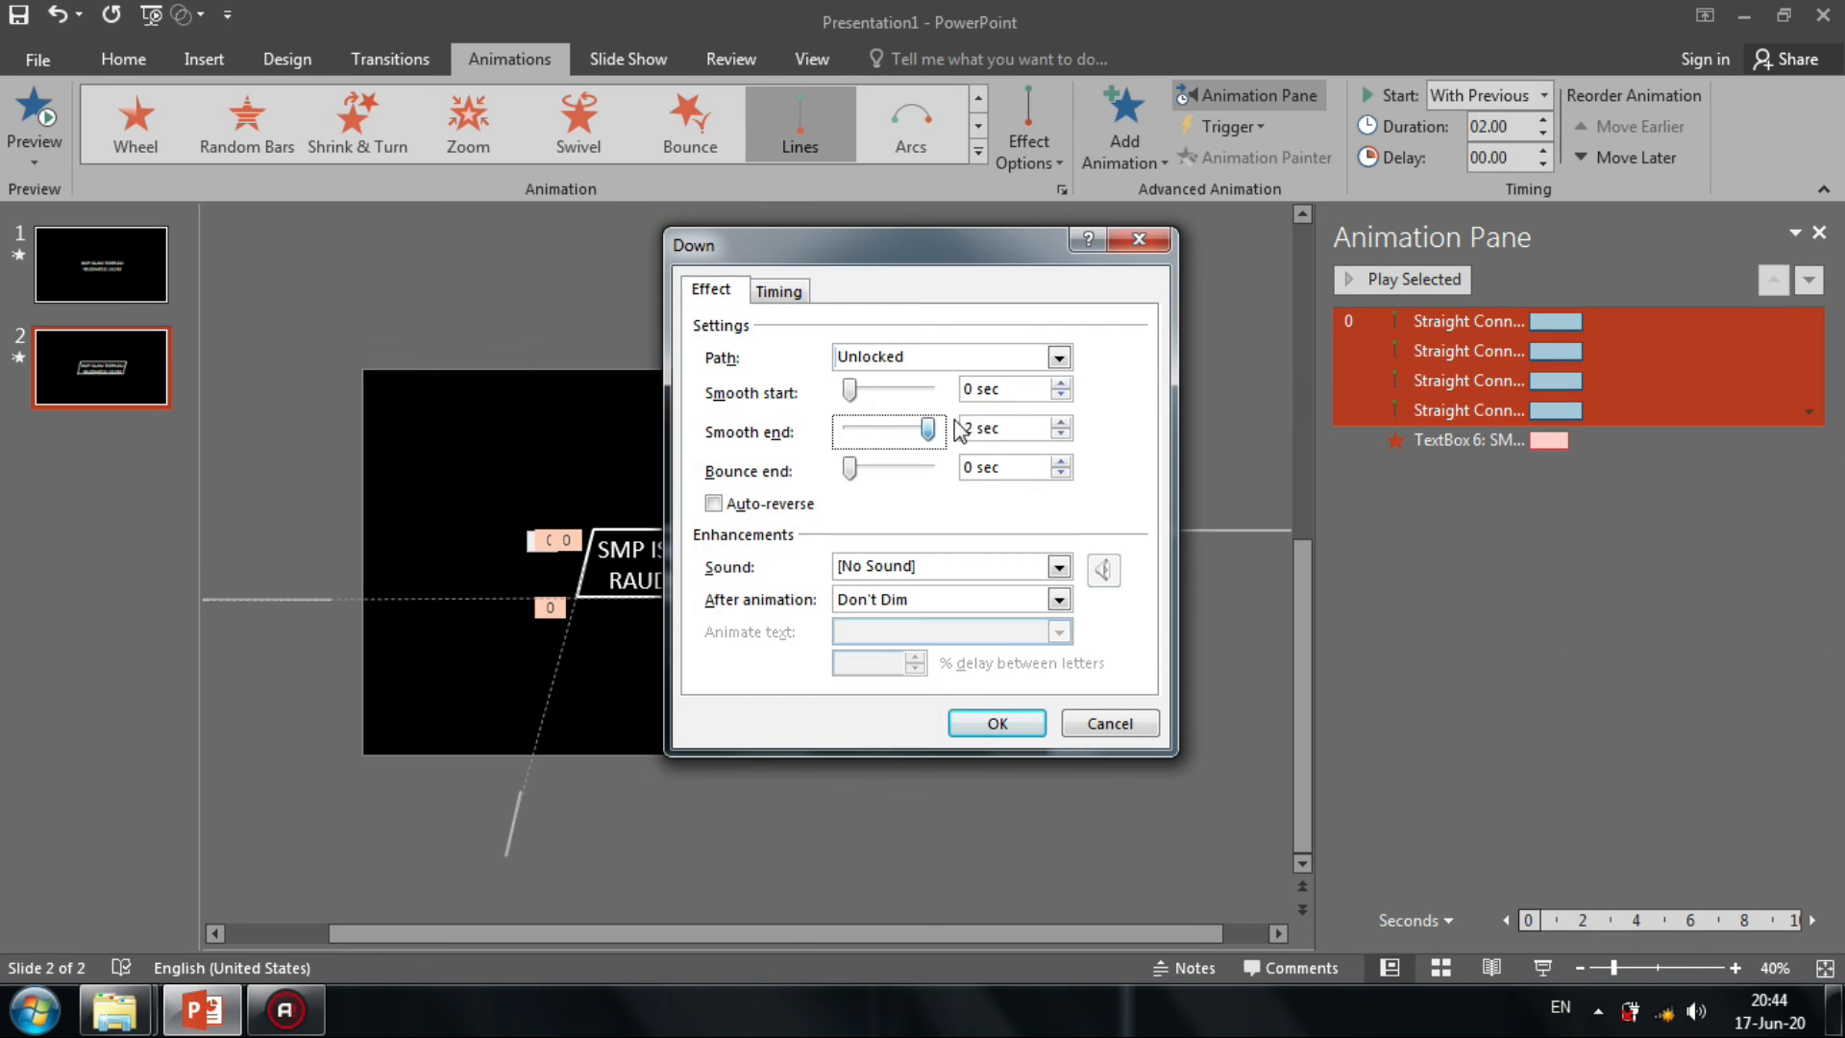
pyautogui.click(997, 722)
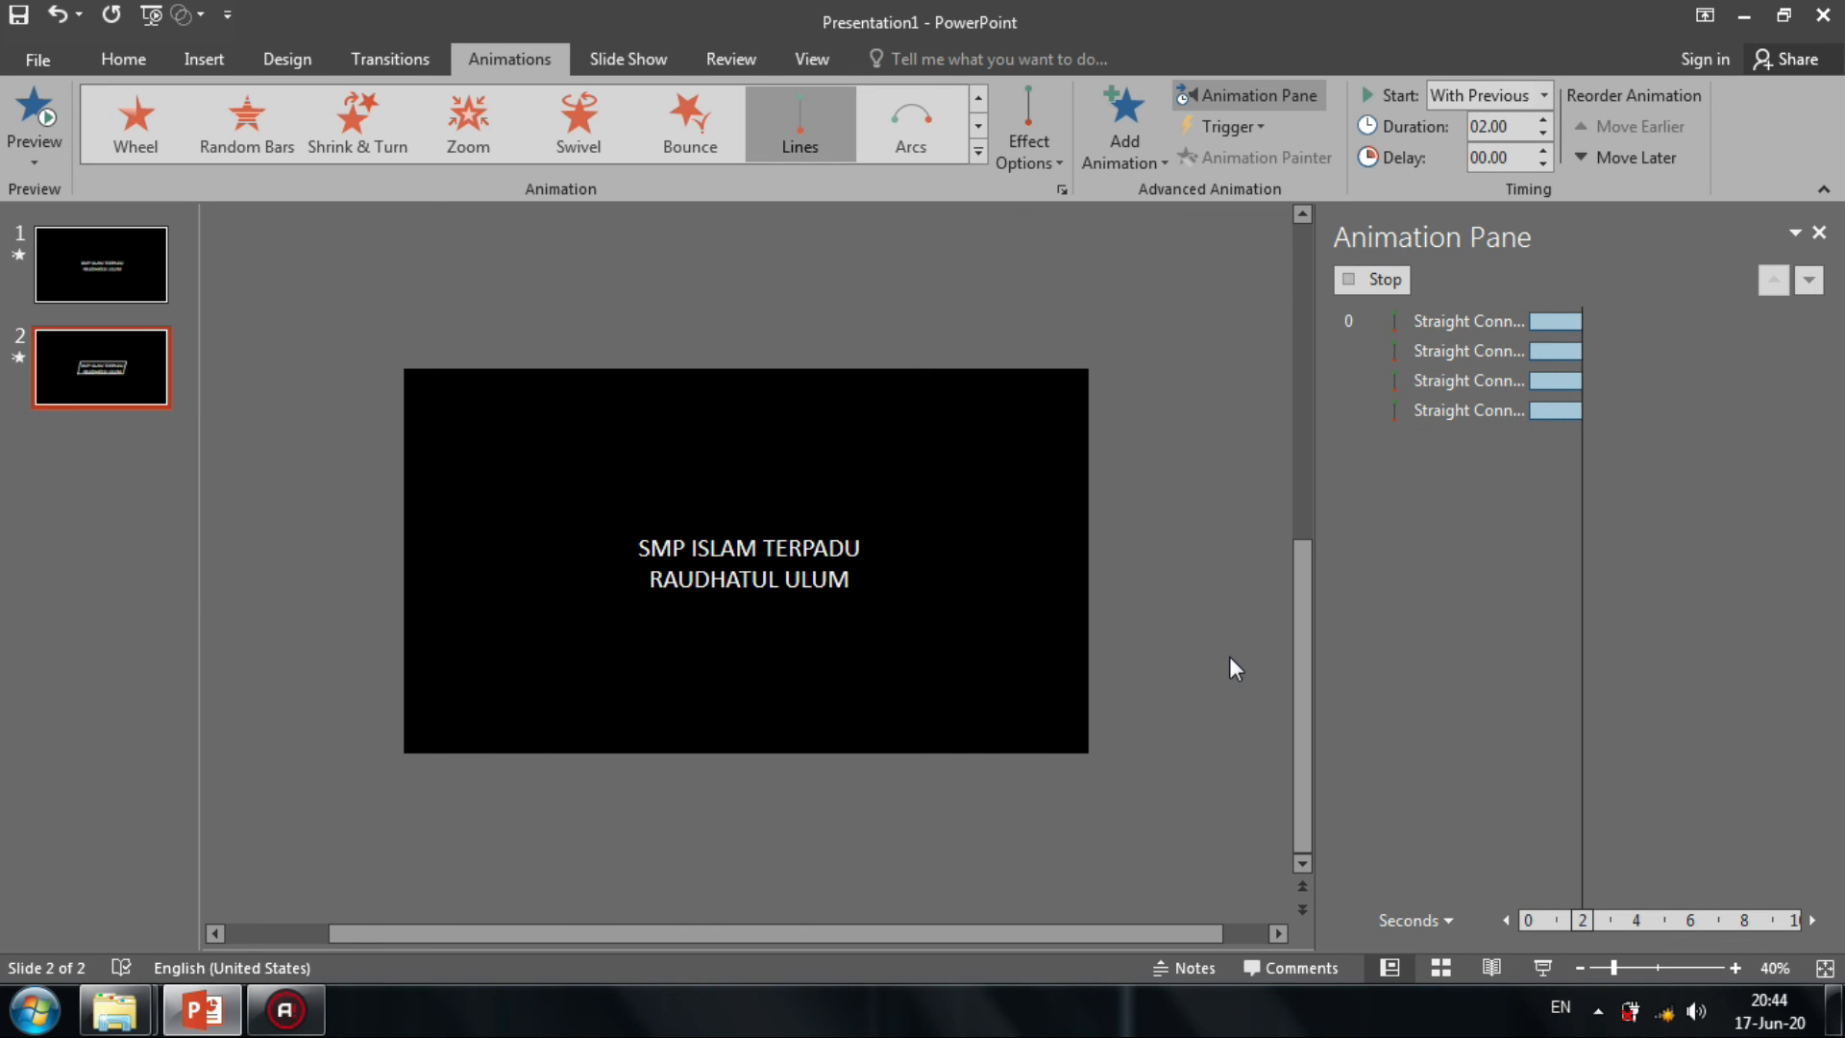
# Reduce the smooth end of the four lines' motion paths on slide 2 to somewhat below the maximum.
pyautogui.click(1808, 412)
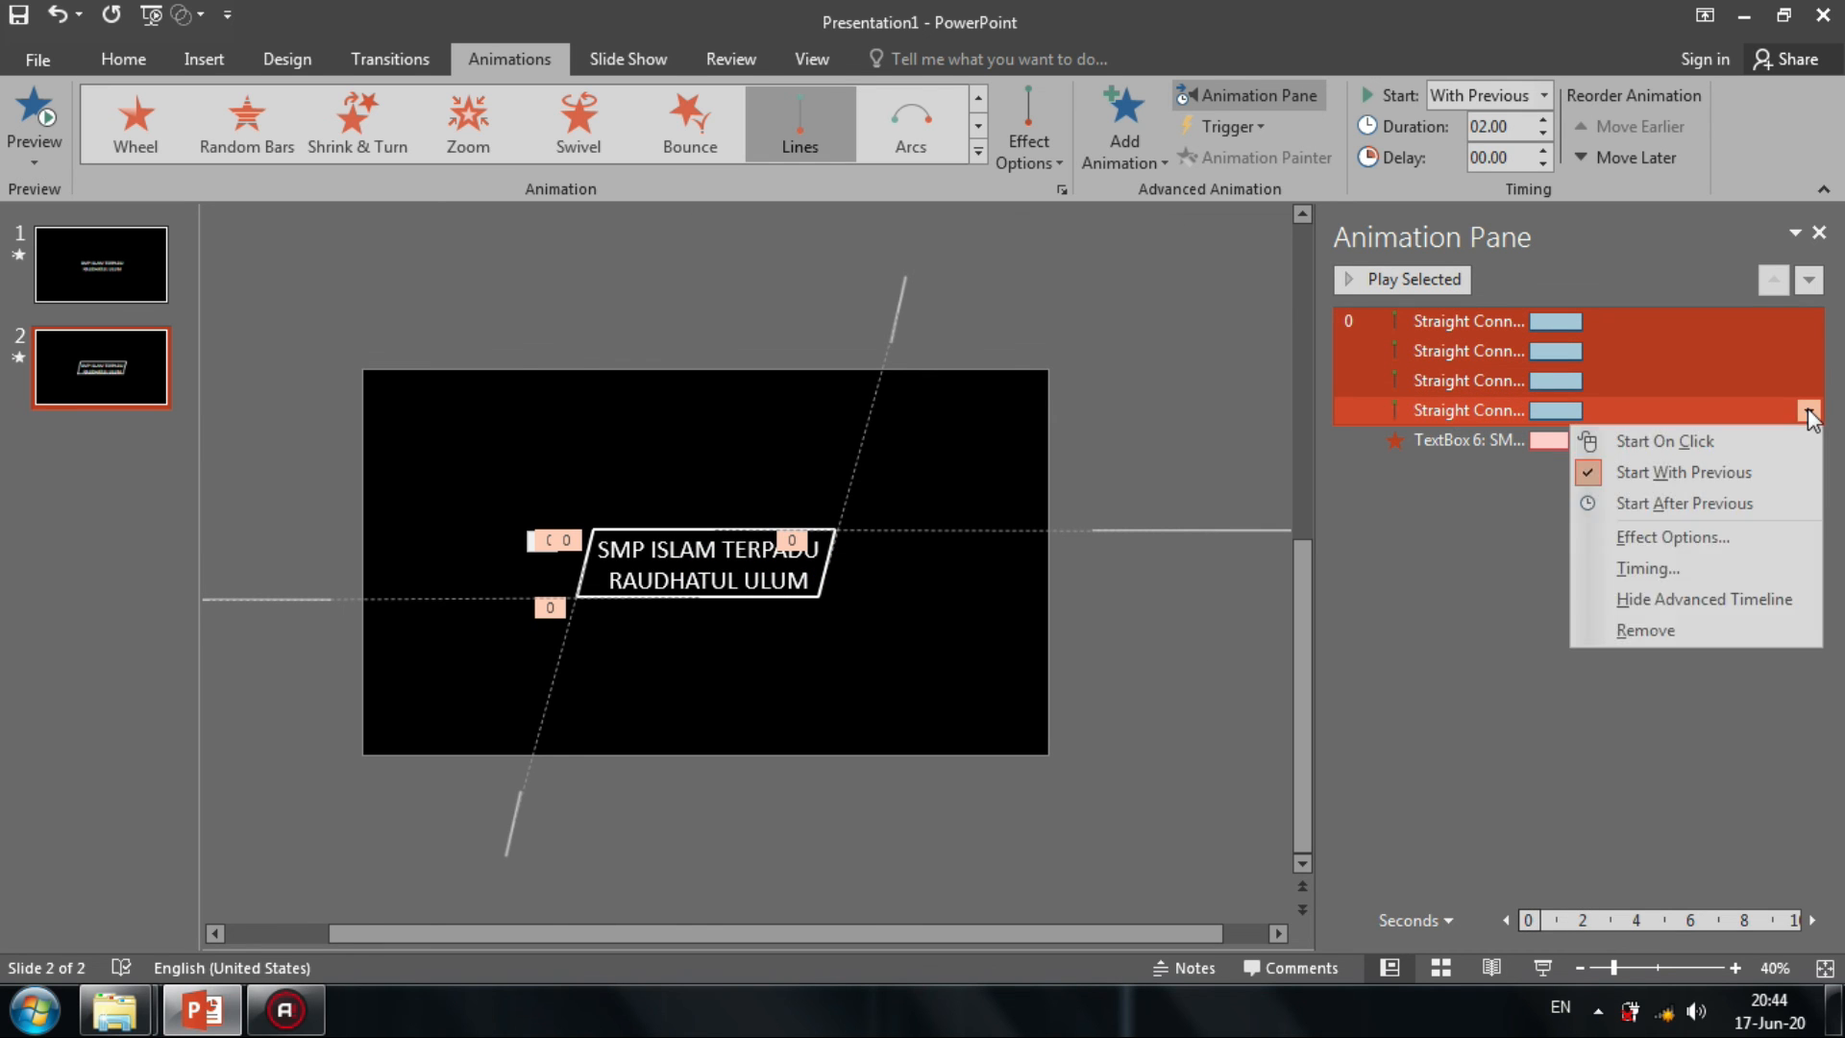
pyautogui.click(1634, 535)
pyautogui.moveTo(927, 434); pyautogui.dragTo(892, 435)
pyautogui.click(1017, 726)
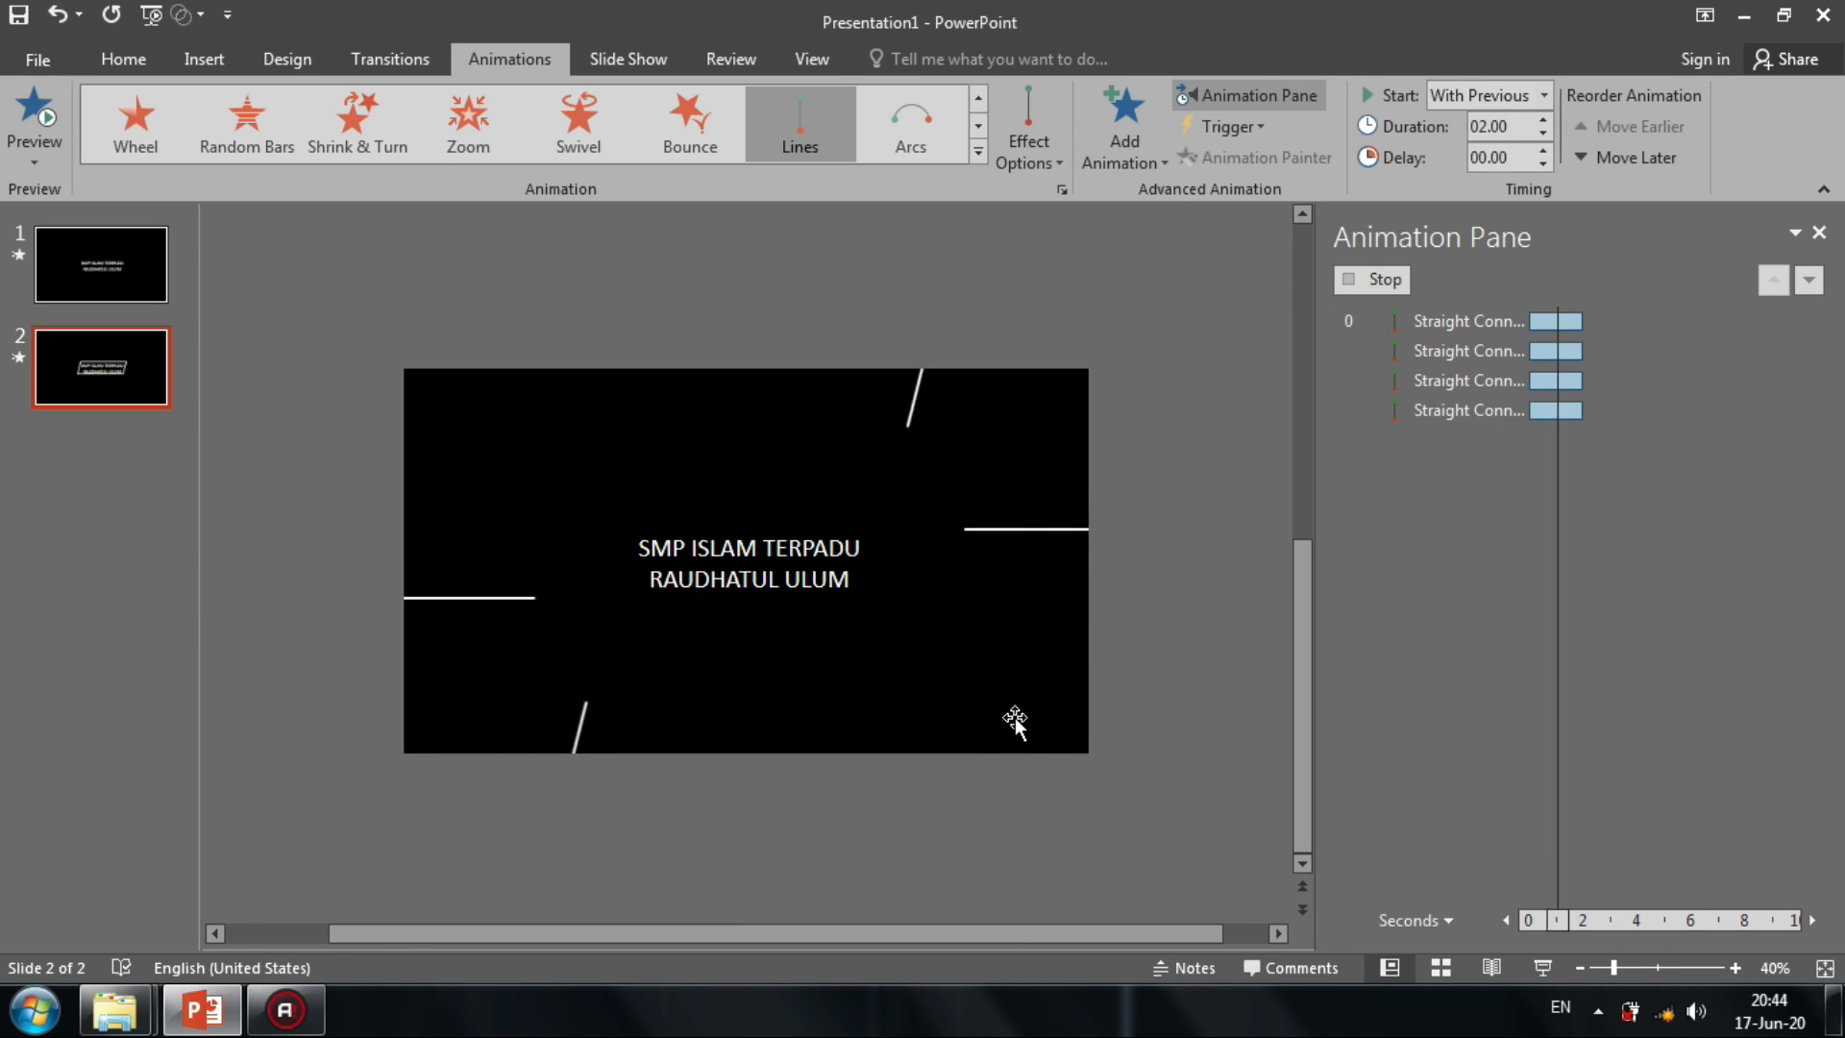
pyautogui.click(1560, 608)
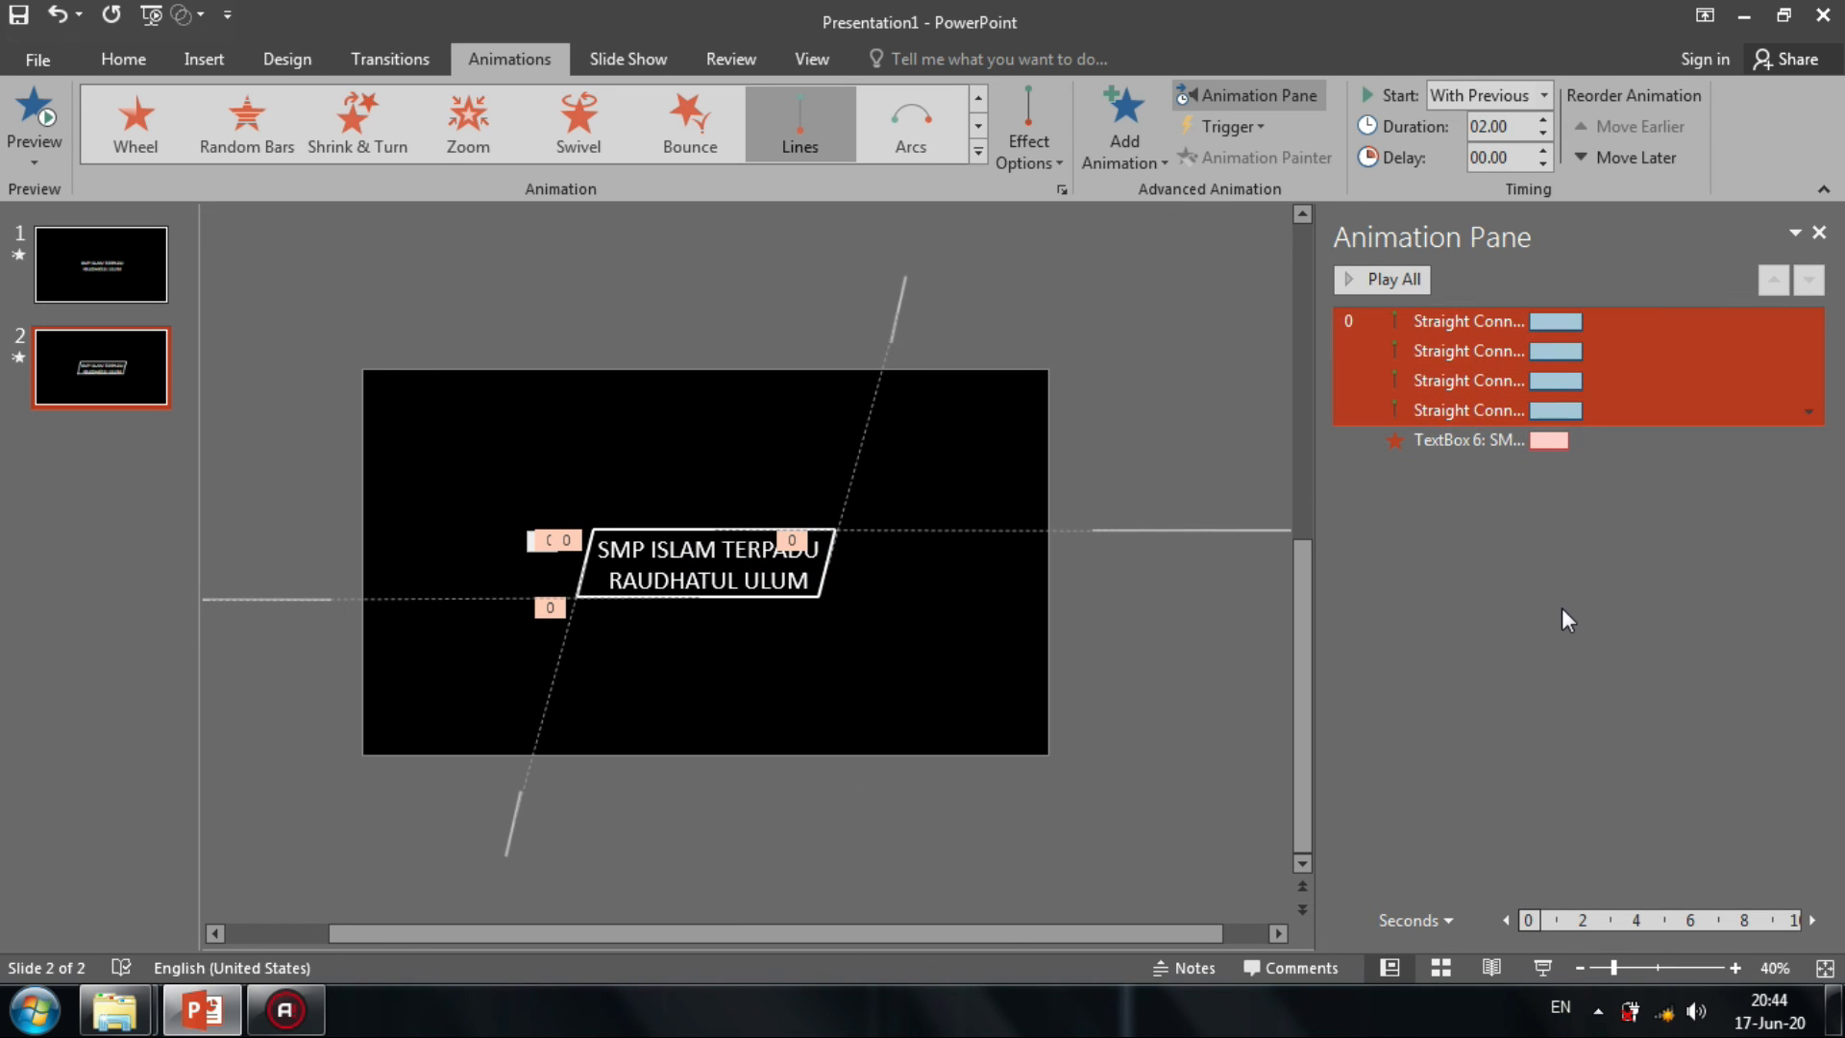
# Reduce the smooth end of the four lines' motion paths on slide 1 in the same way, and play the slide show to check the motion.
pyautogui.click(1551, 439)
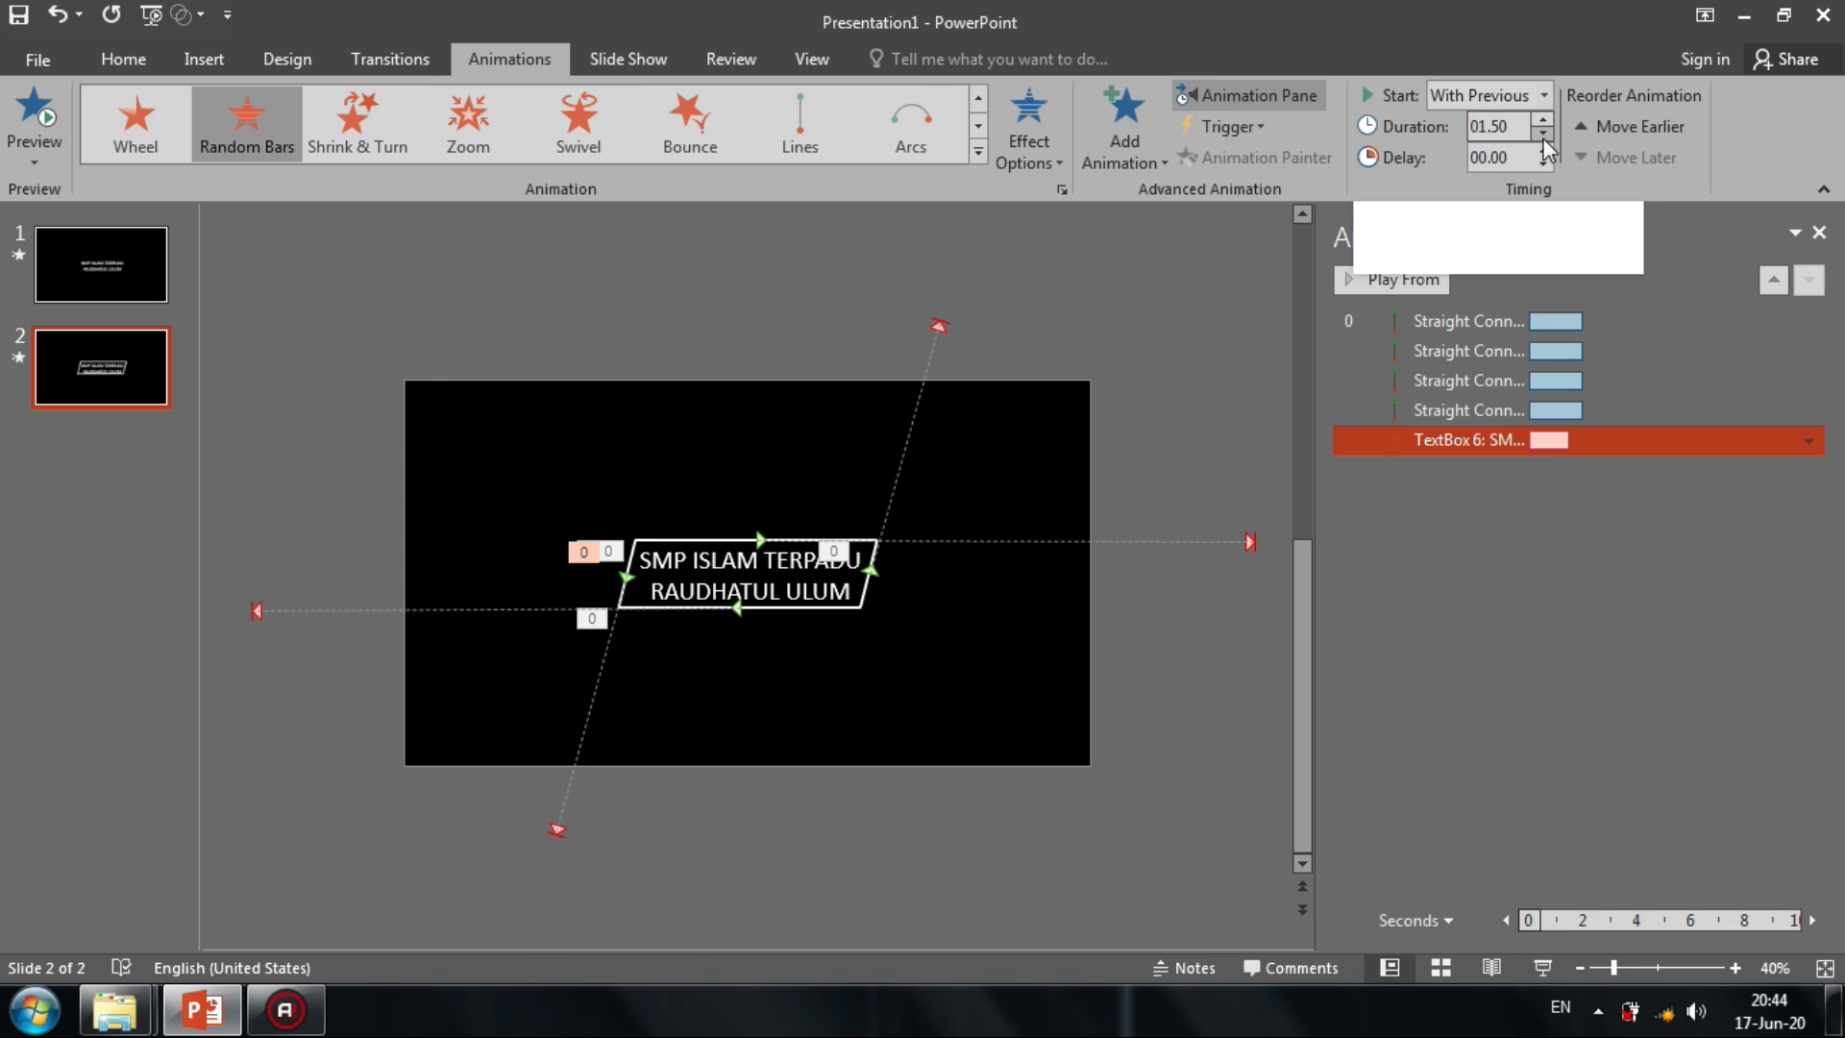
pyautogui.scroll(2, 1018, 692)
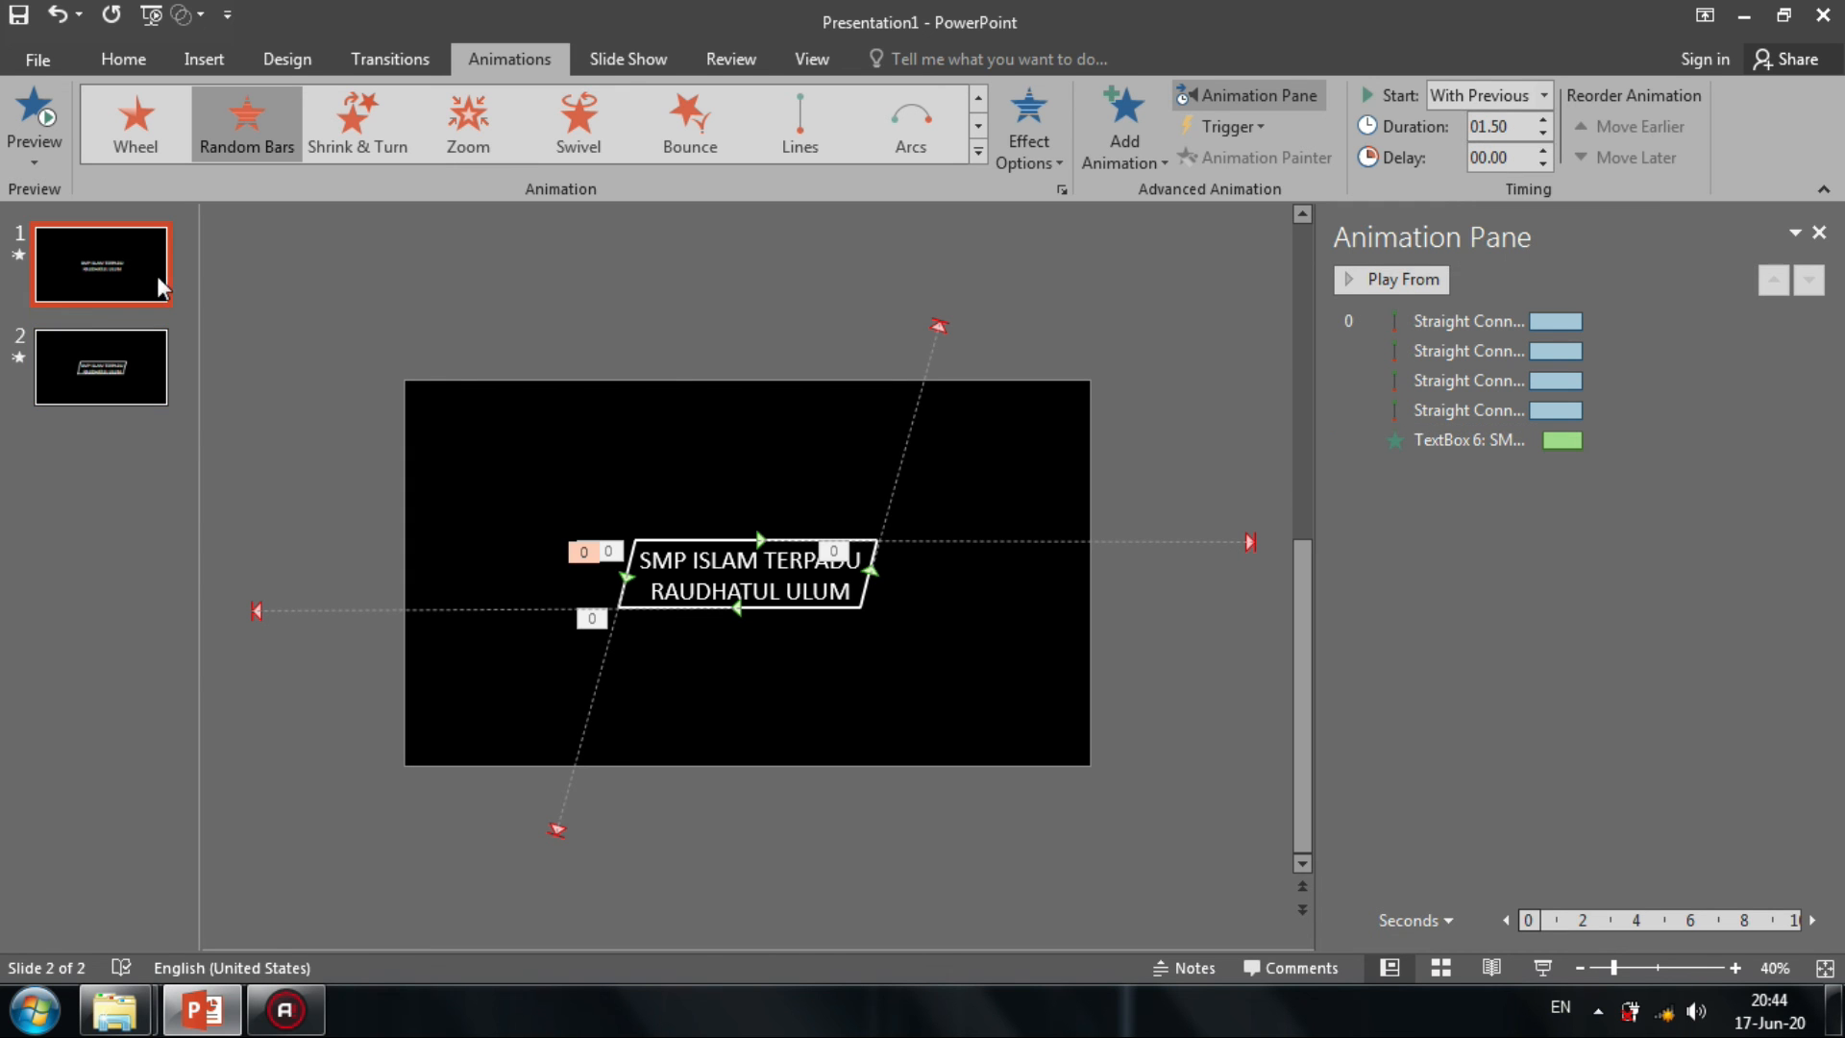
pyautogui.click(1648, 321)
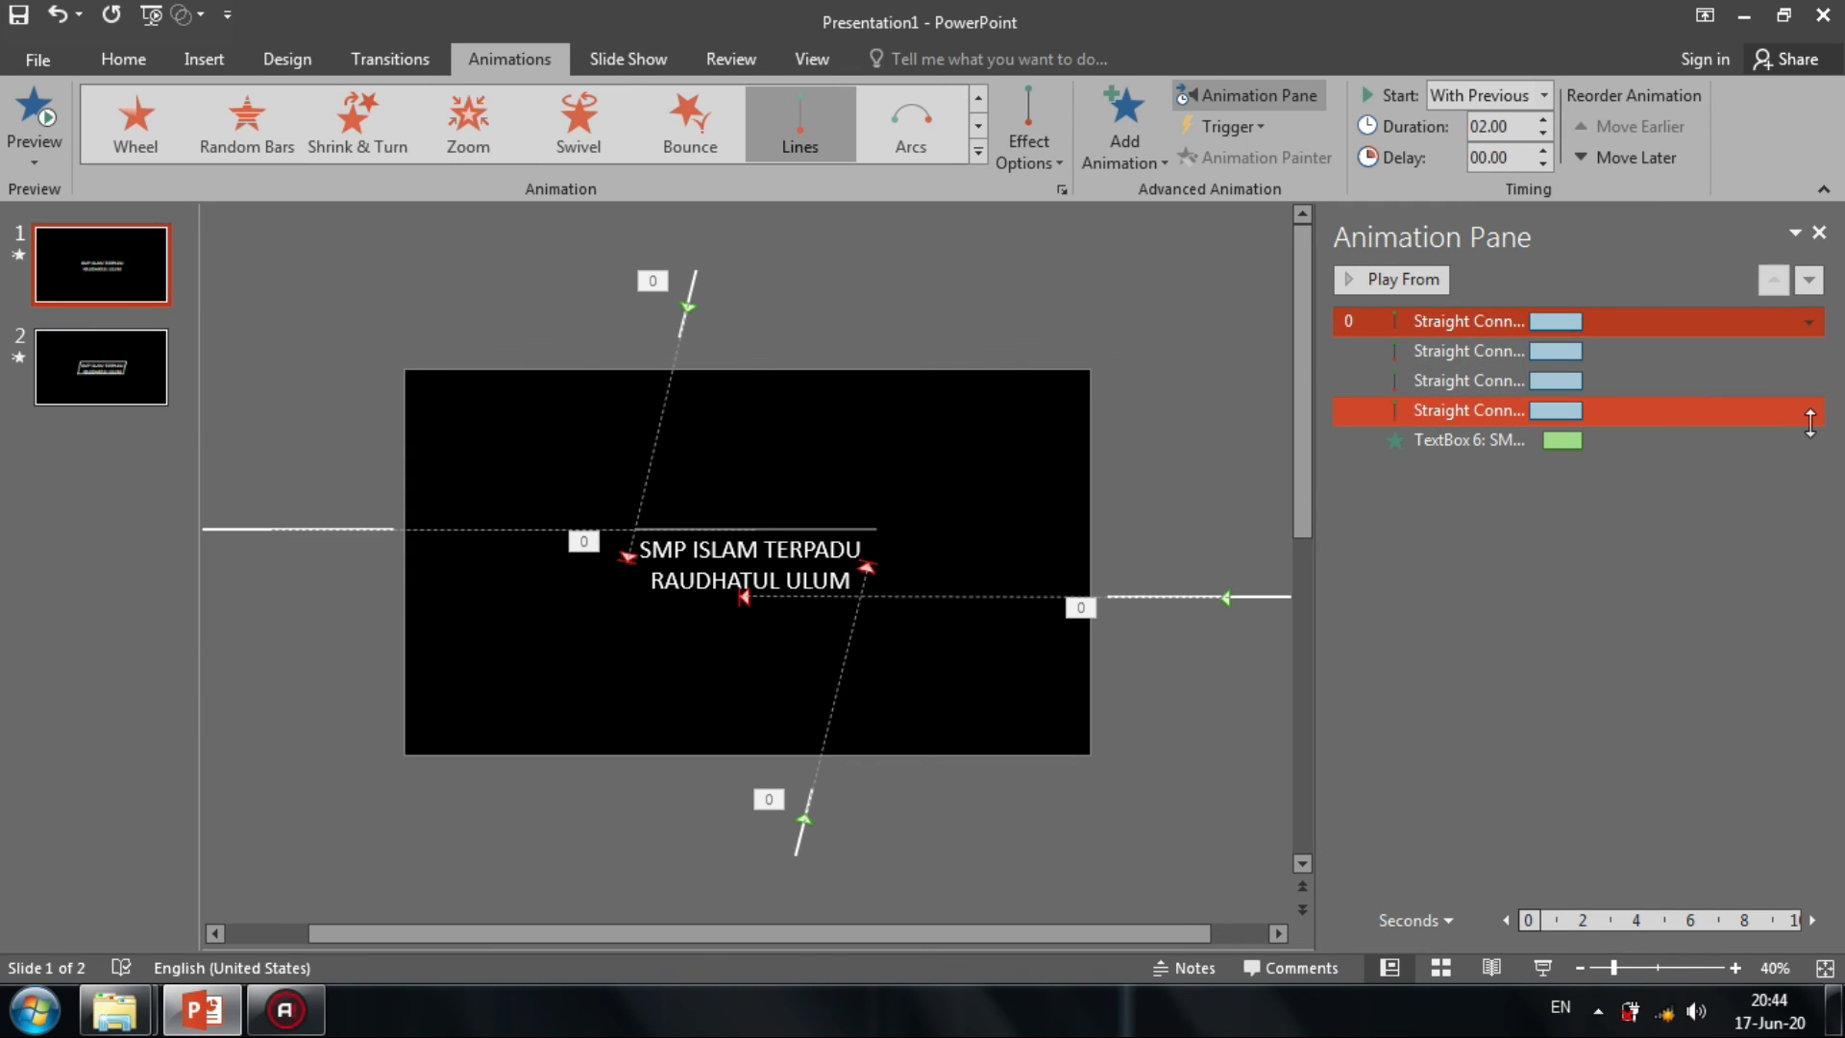
pyautogui.keyDown('shift'); pyautogui.click(1809, 412); pyautogui.keyUp('shift')
pyautogui.click(1809, 412)
pyautogui.click(1758, 536)
pyautogui.moveTo(929, 431); pyautogui.dragTo(898, 435)
pyautogui.click(993, 724)
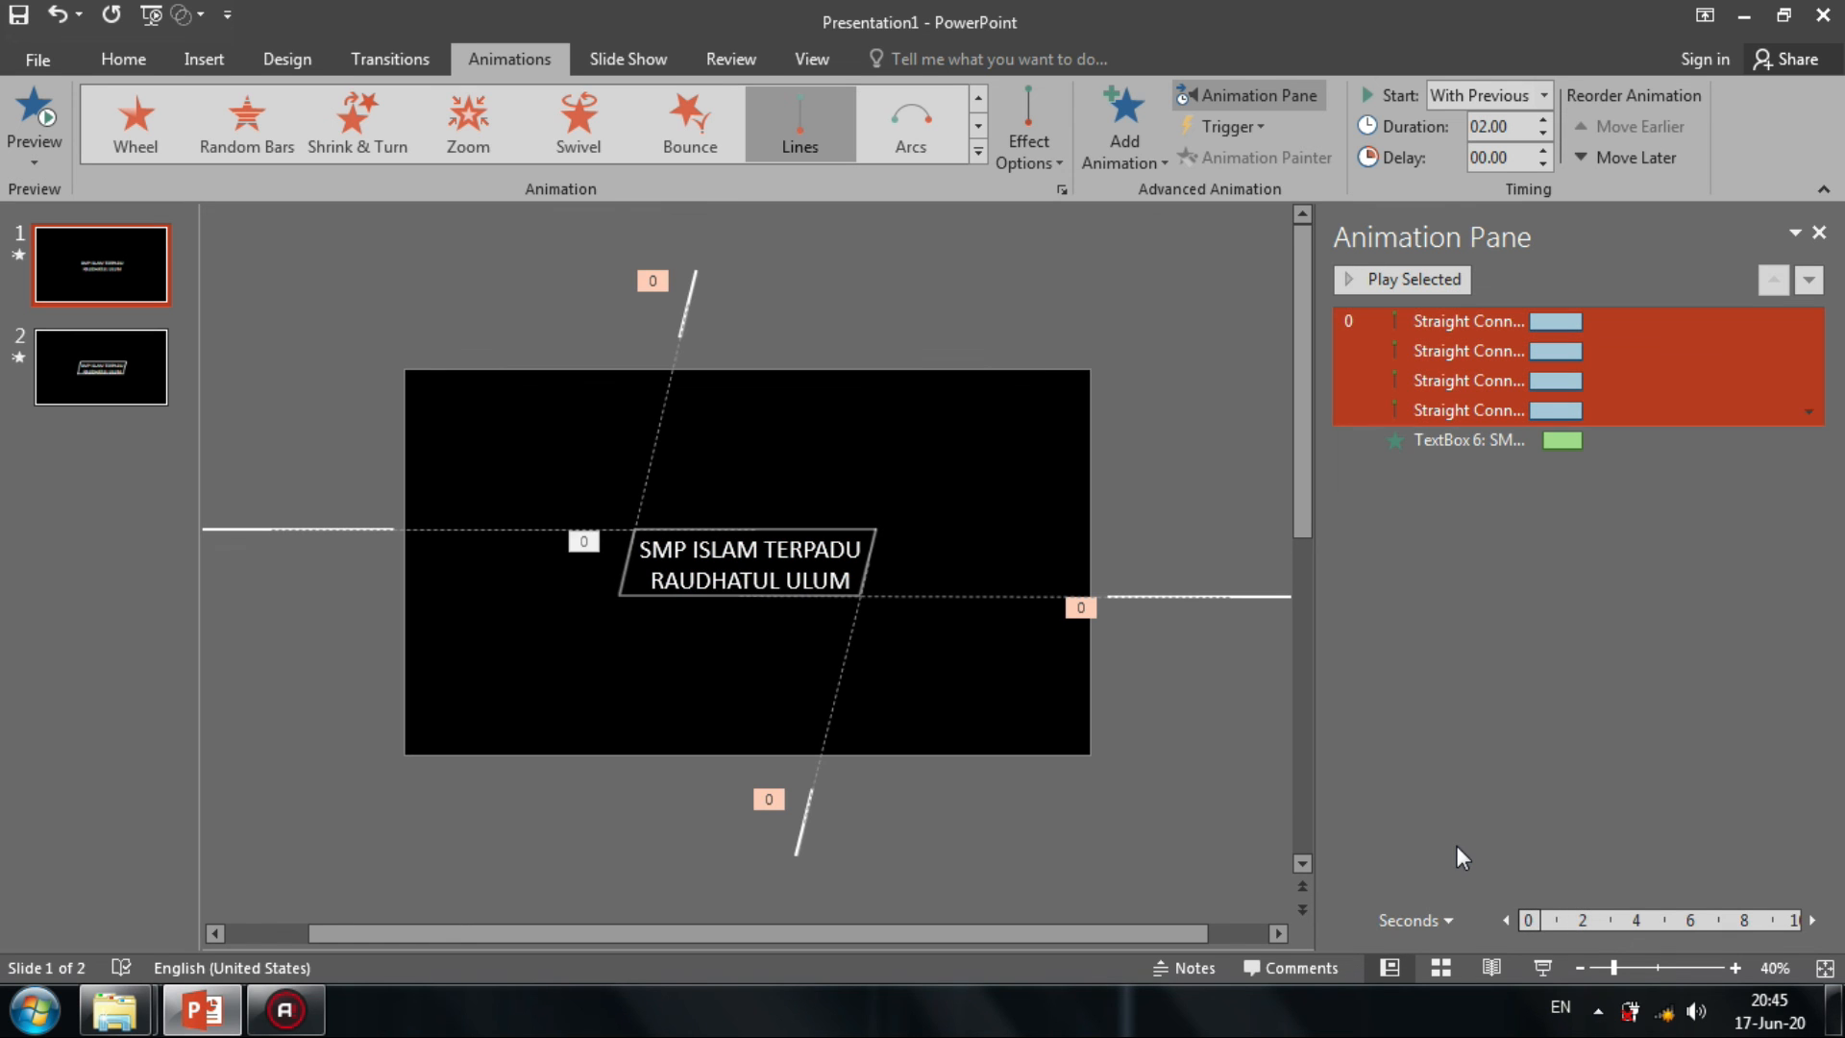
pyautogui.click(1541, 967)
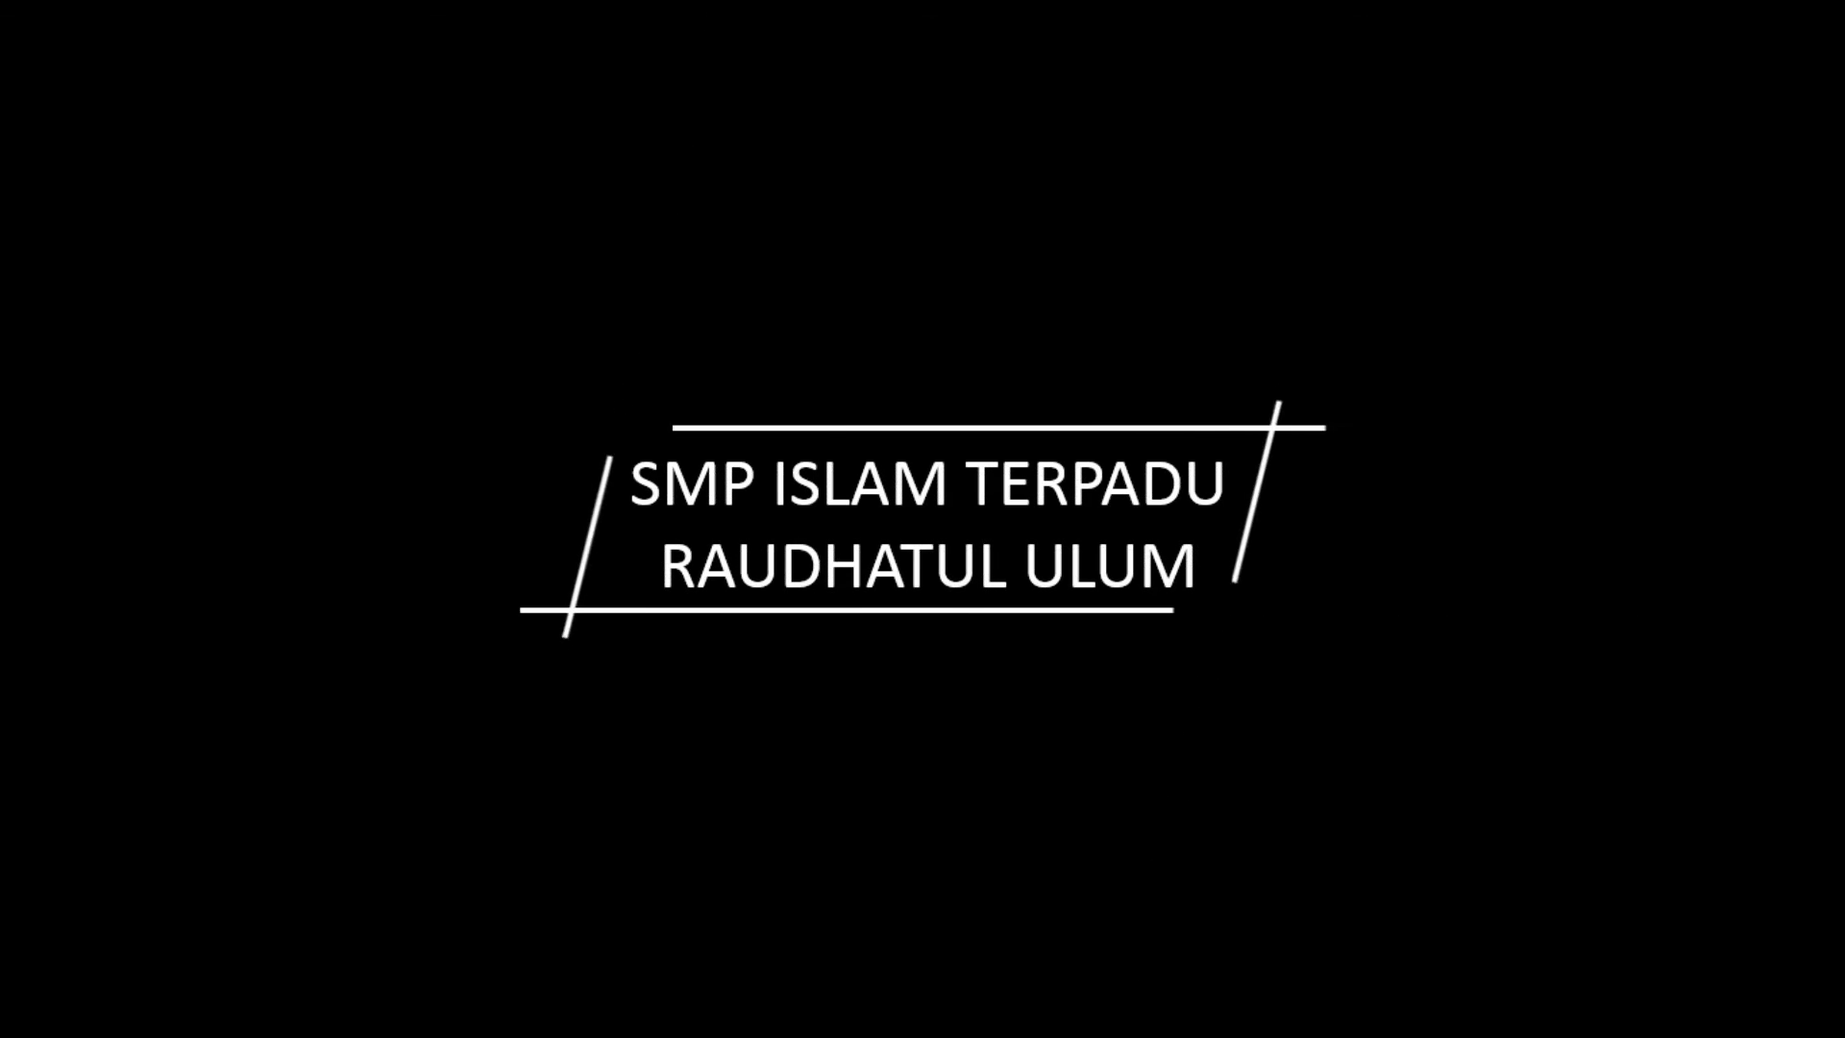
pyautogui.press('Escape')
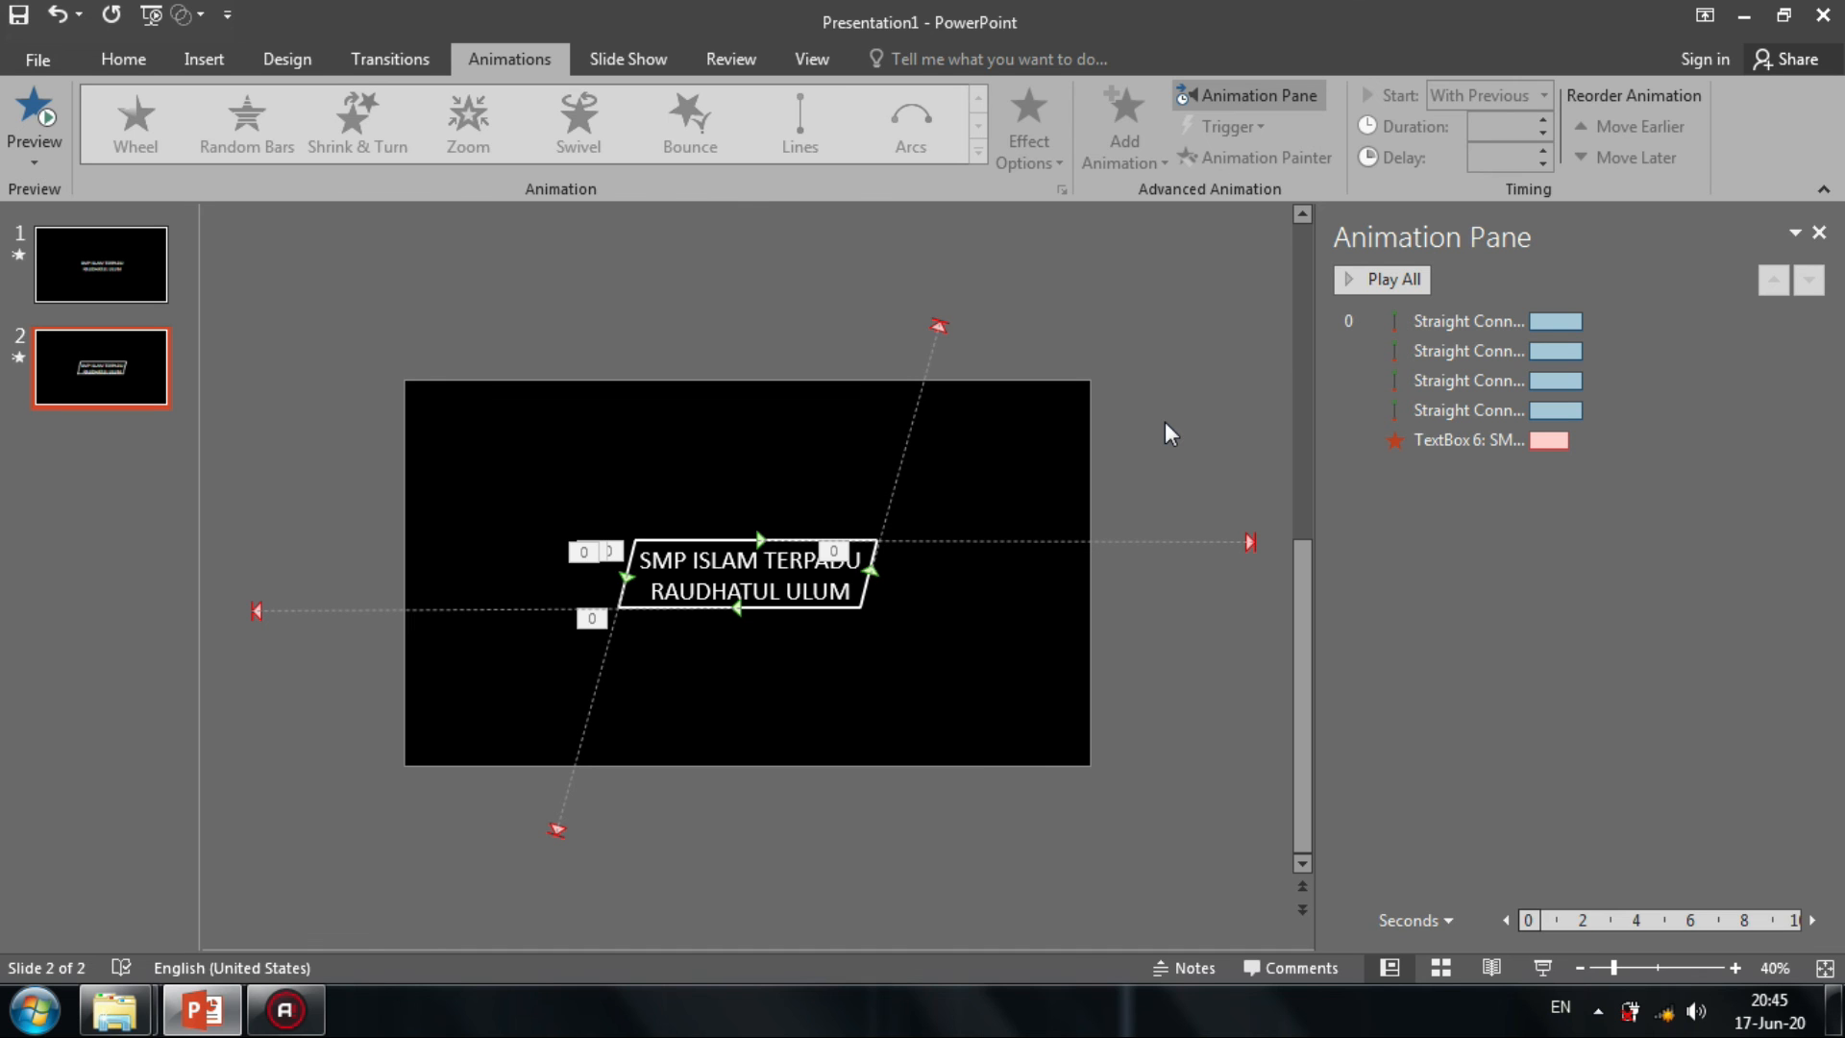
# Save the presentation in the Documents library as a PowerPoint Presentation named "opening smp it ru".
pyautogui.click(138, 55)
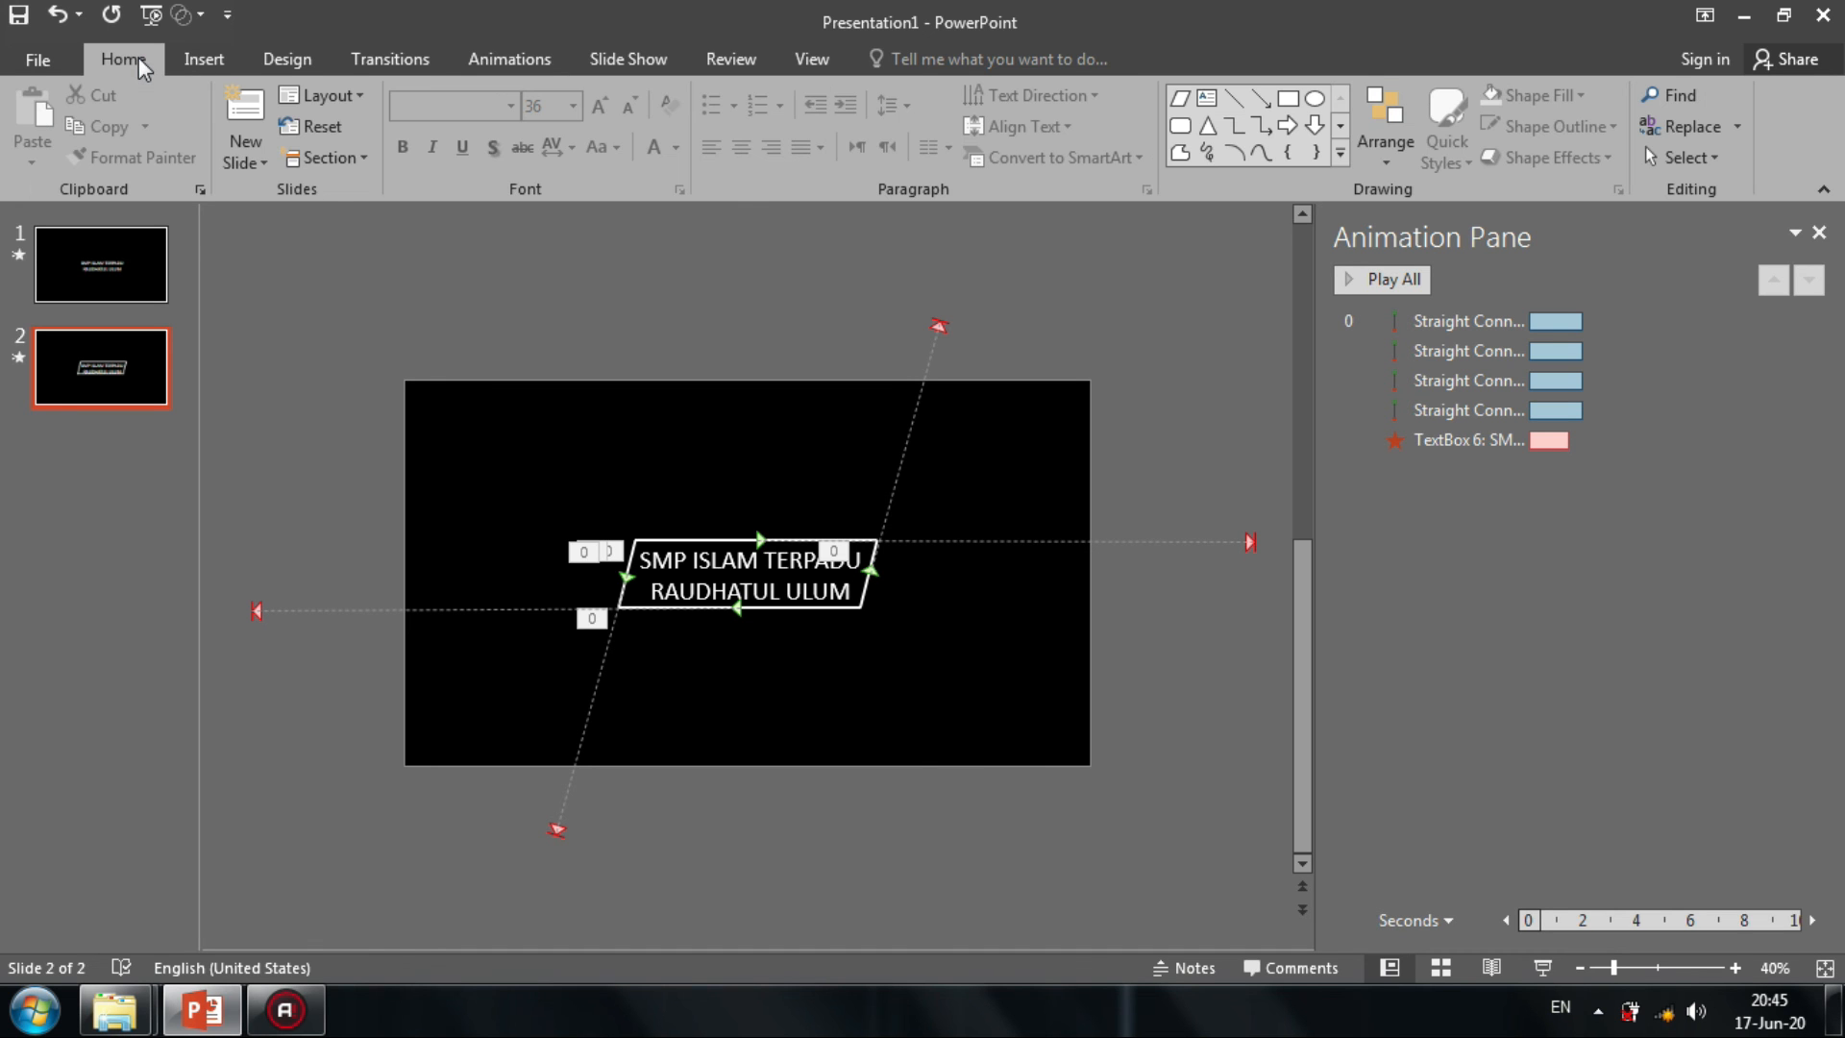
pyautogui.click(54, 59)
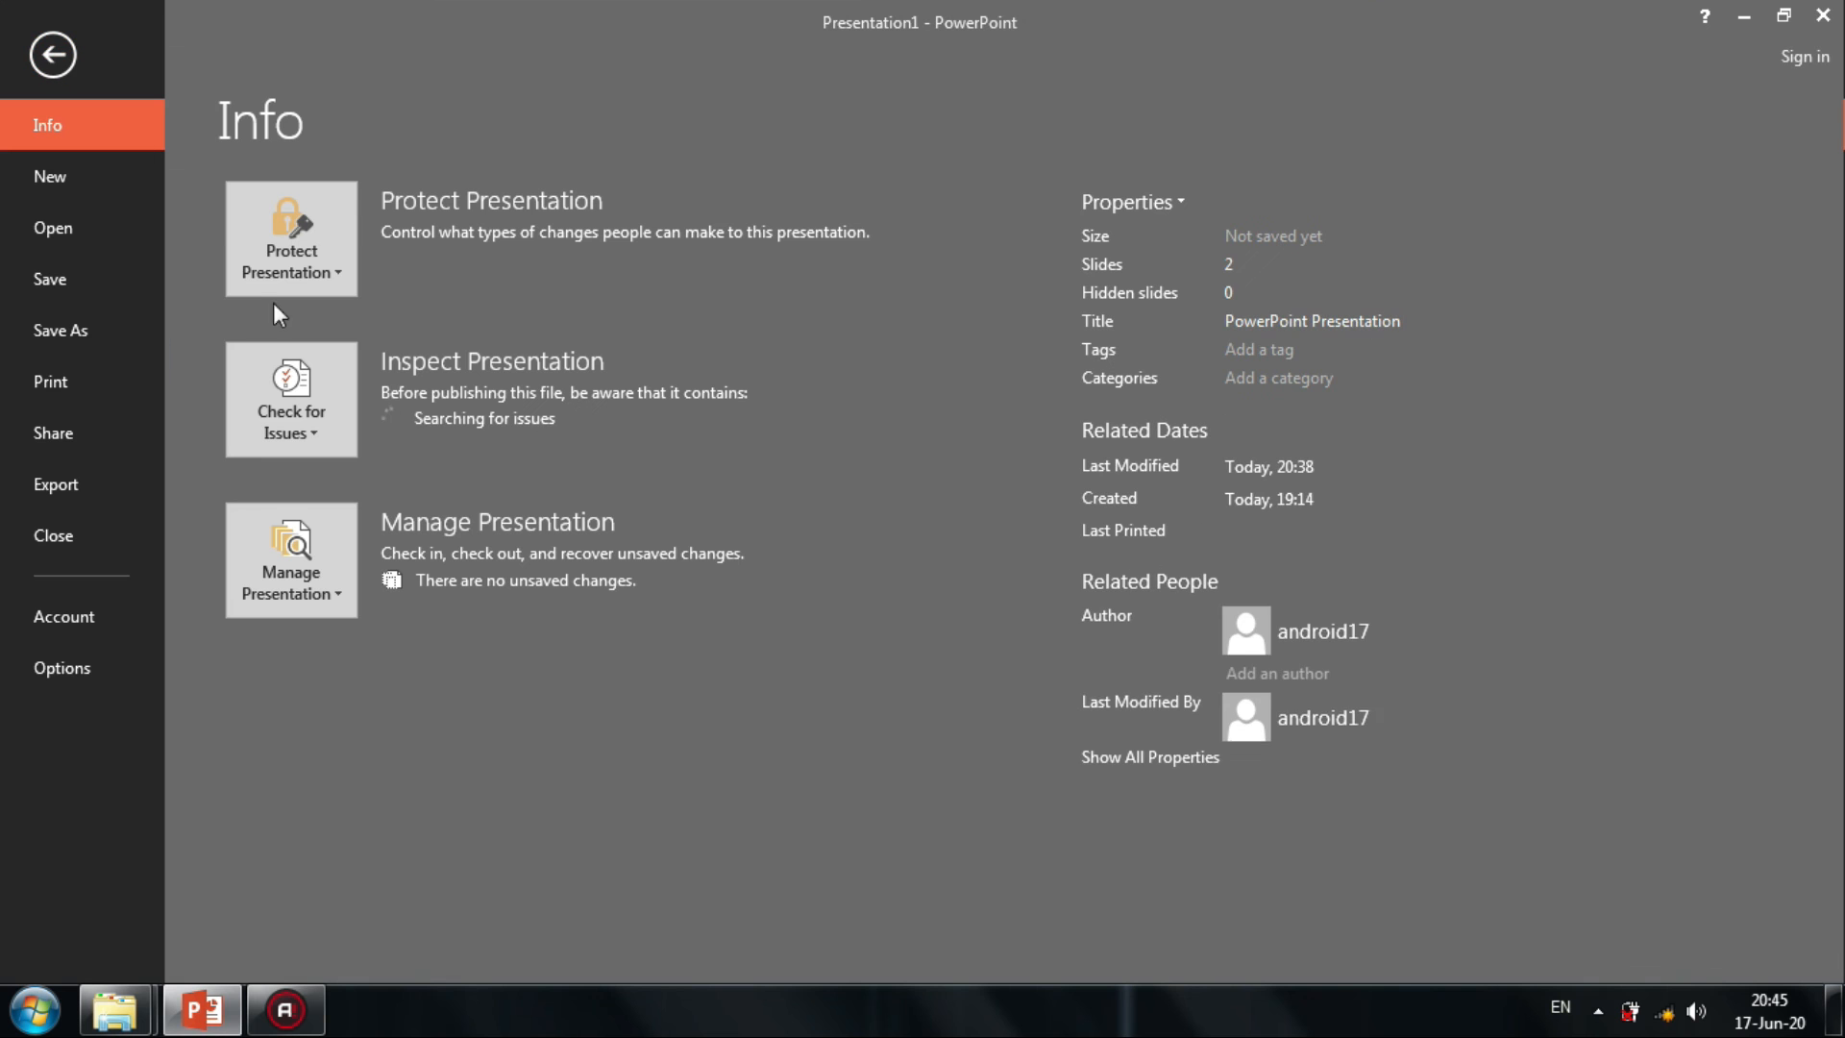
pyautogui.click(90, 330)
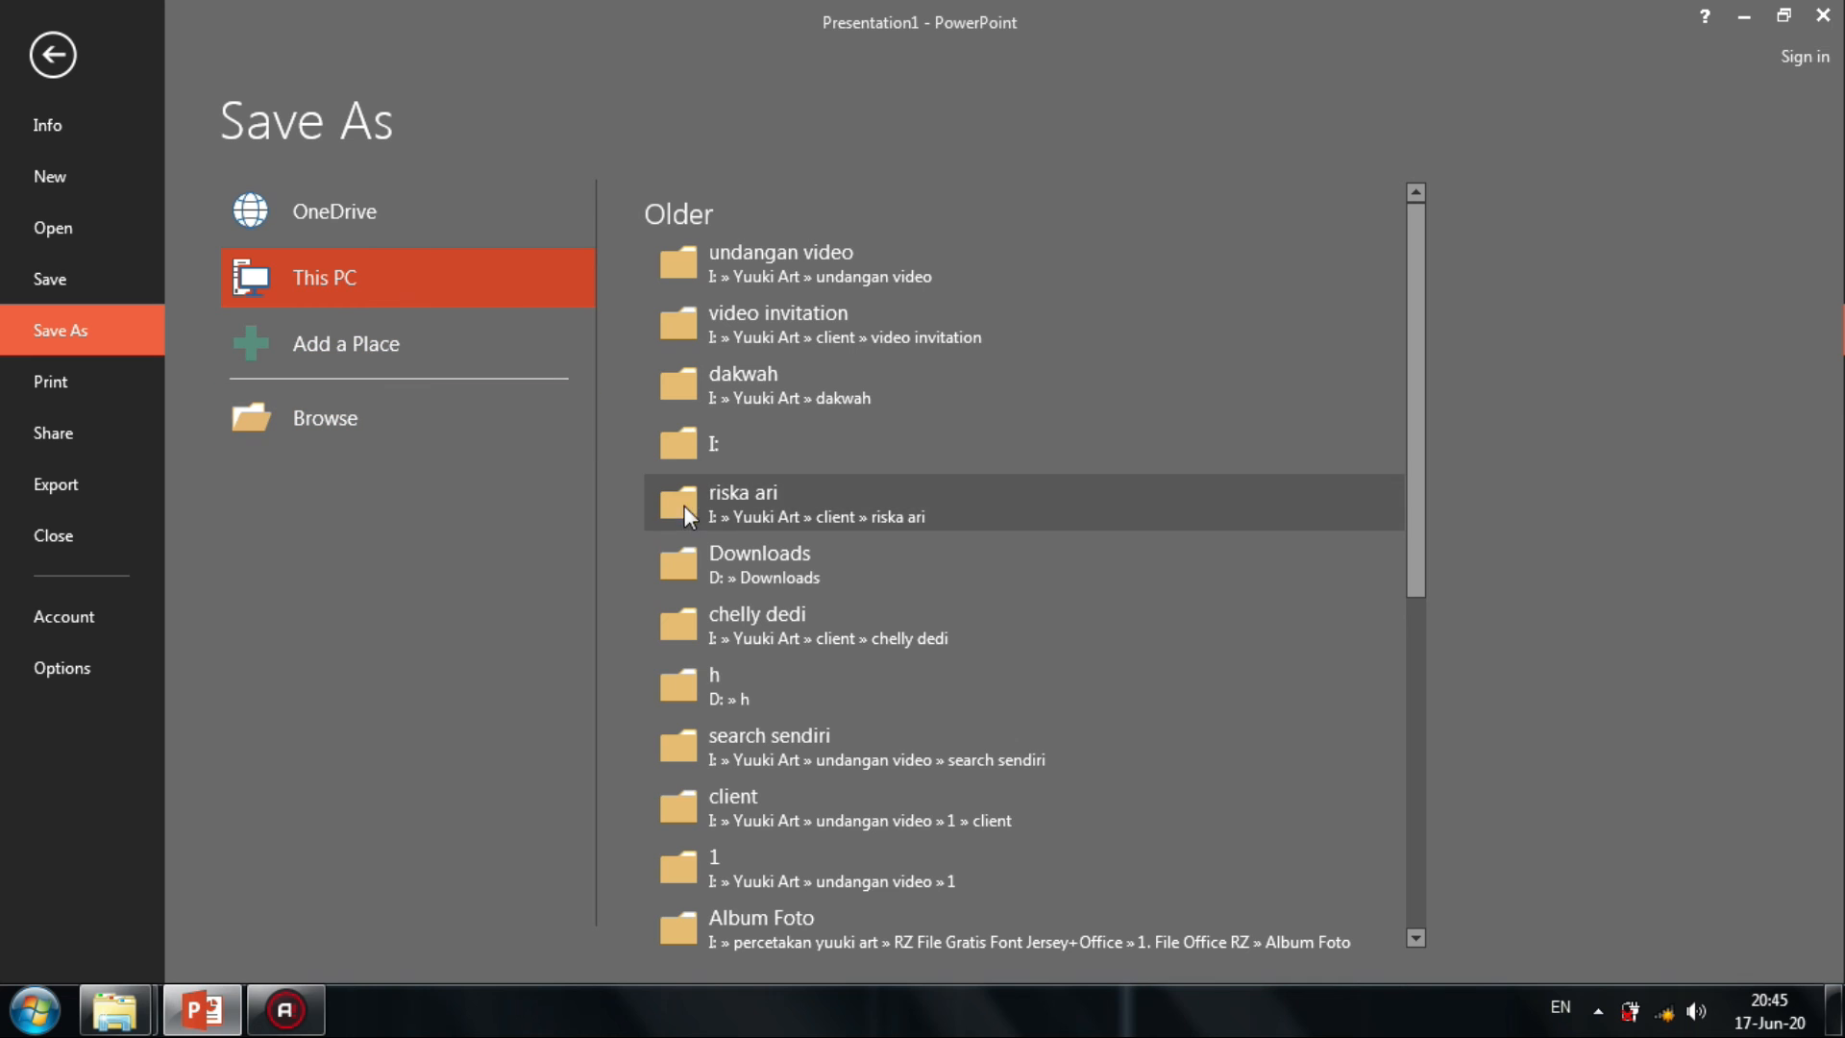
pyautogui.click(534, 430)
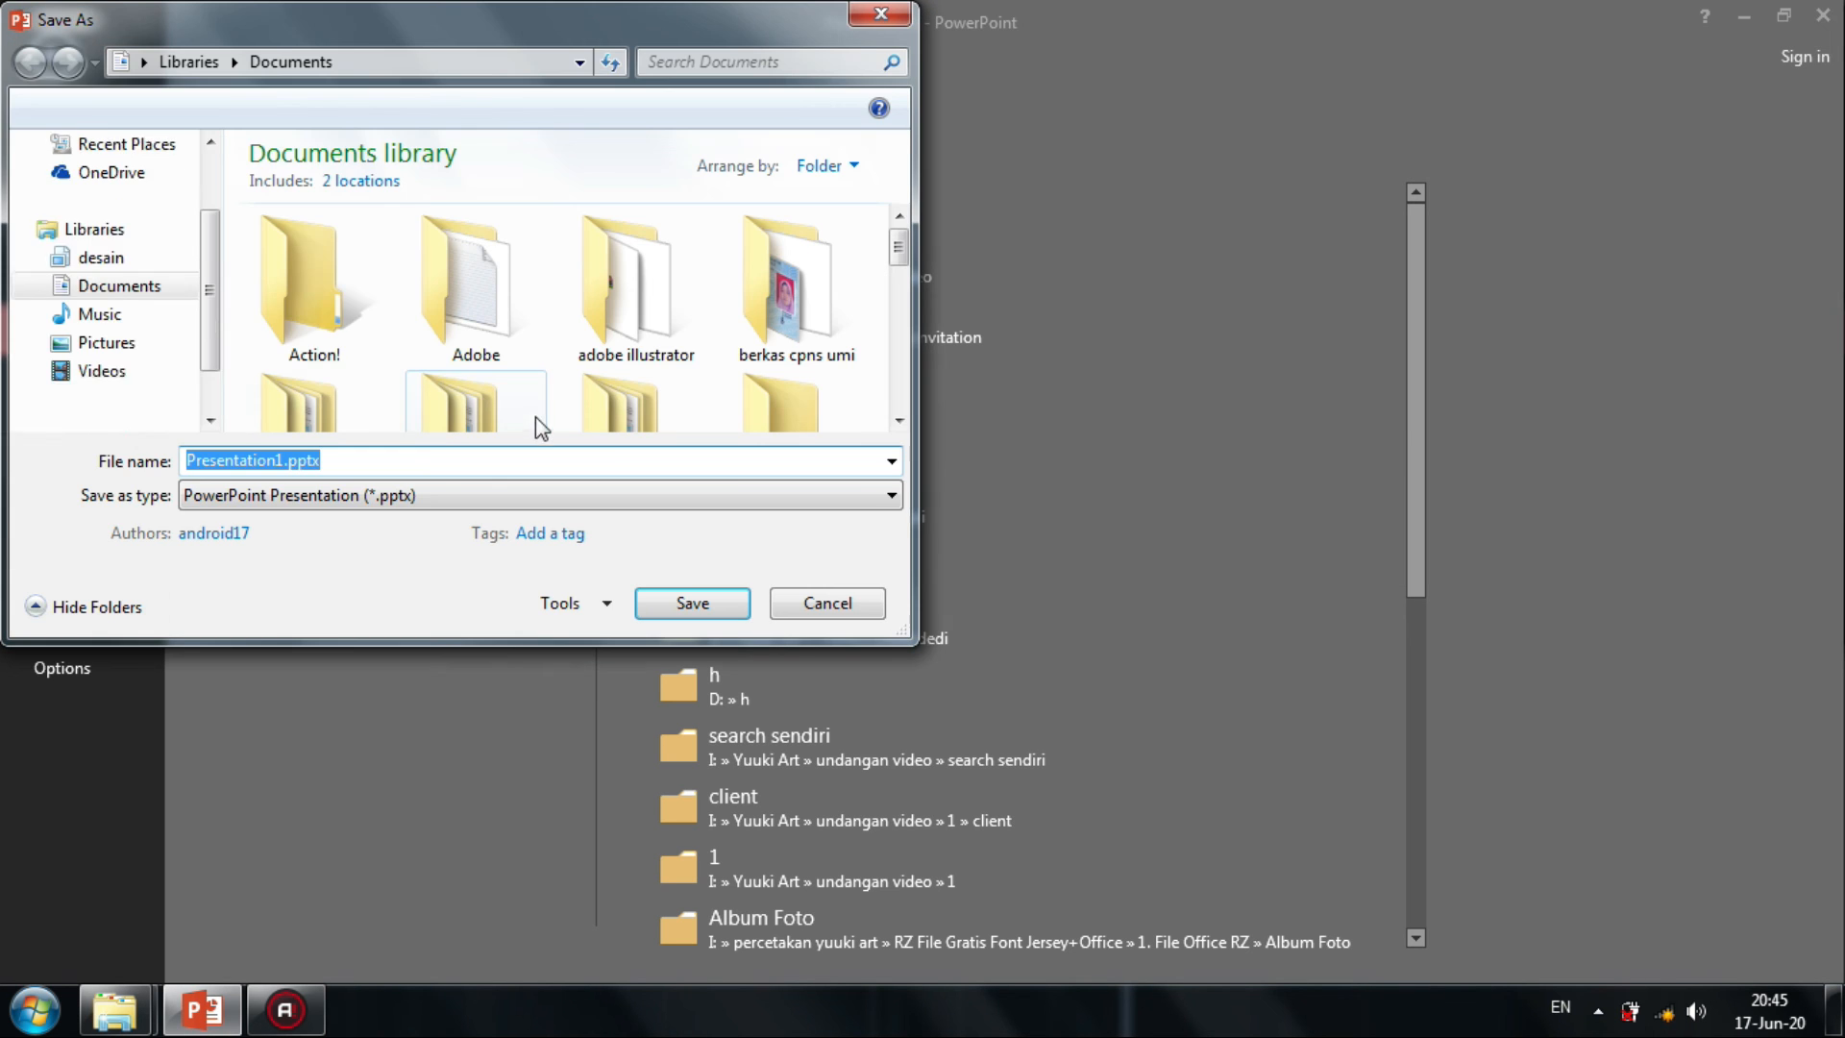
pyautogui.moveTo(210, 268); pyautogui.dragTo(216, 305)
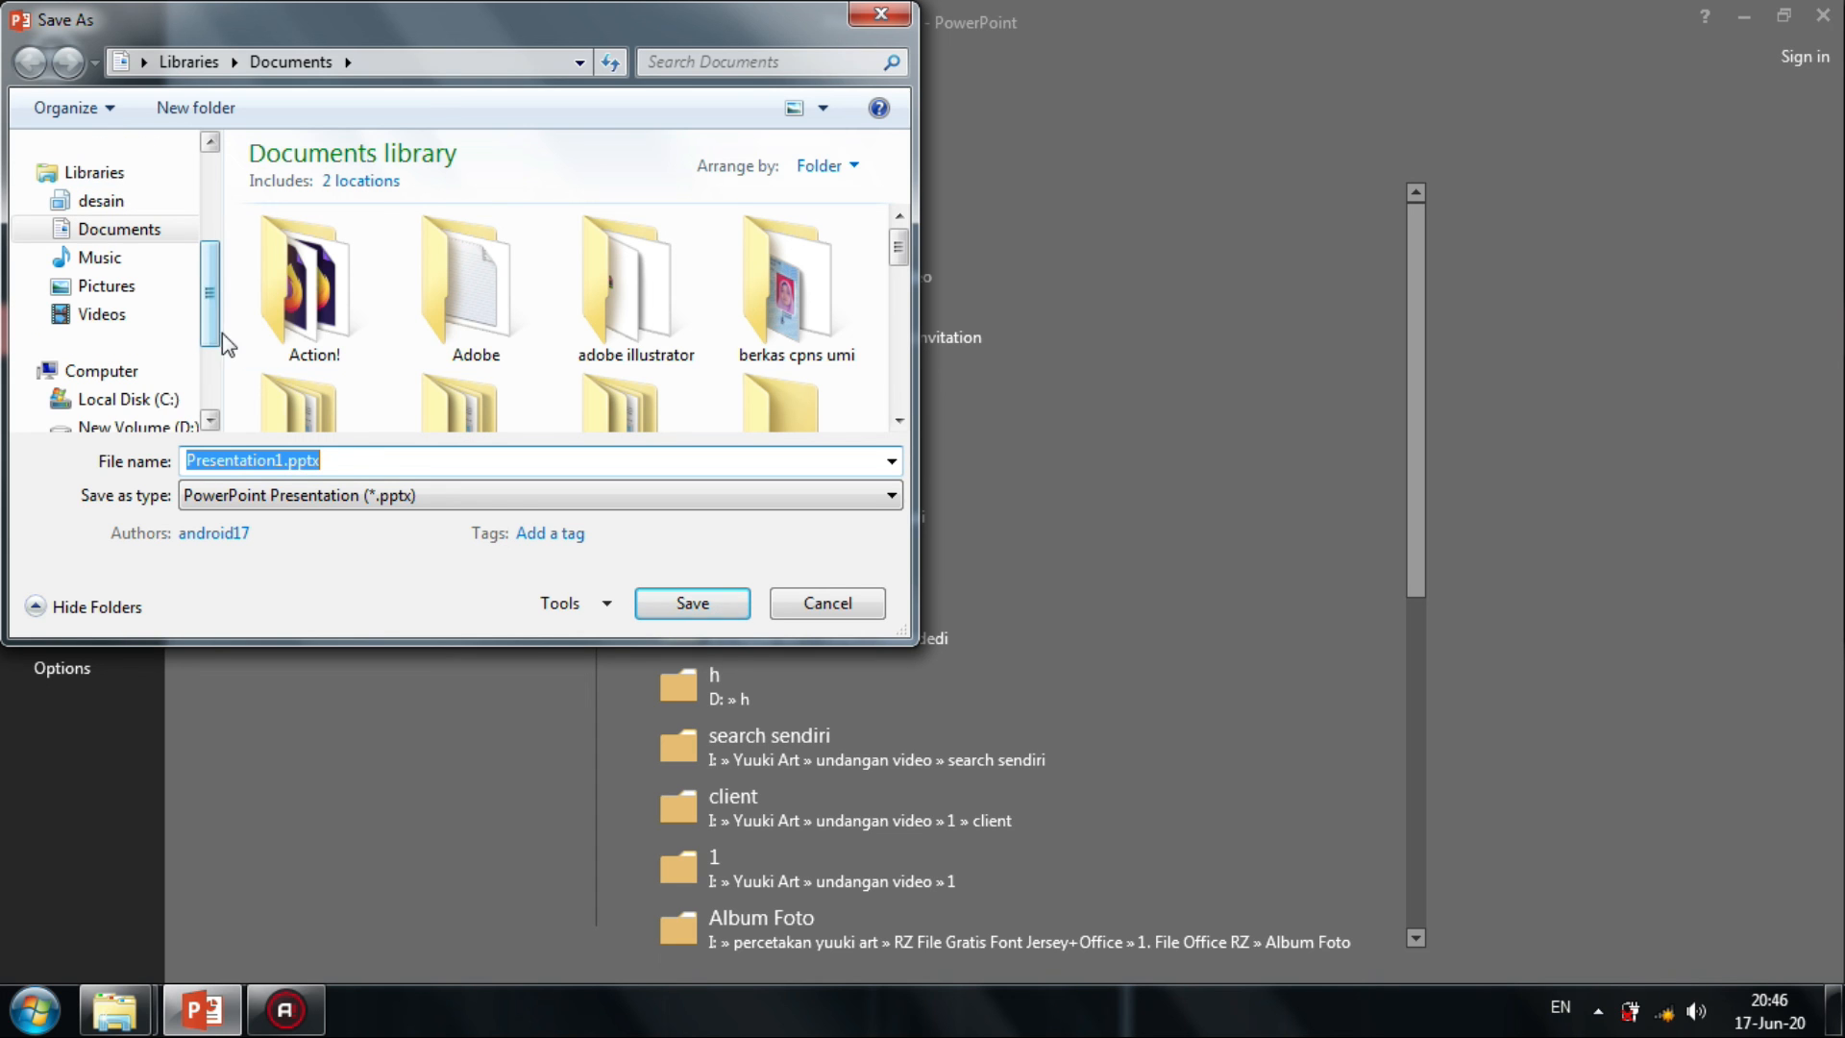
pyautogui.click(356, 461)
pyautogui.hotkey('ctrl', 'a')
pyautogui.press('BackSpace')
pyautogui.write('OPENING')
pyautogui.press('BackSpace')
pyautogui.hotkey('ctrl', 'a')
pyautogui.press('BackSpace')
pyautogui.write('opening smp it ru')
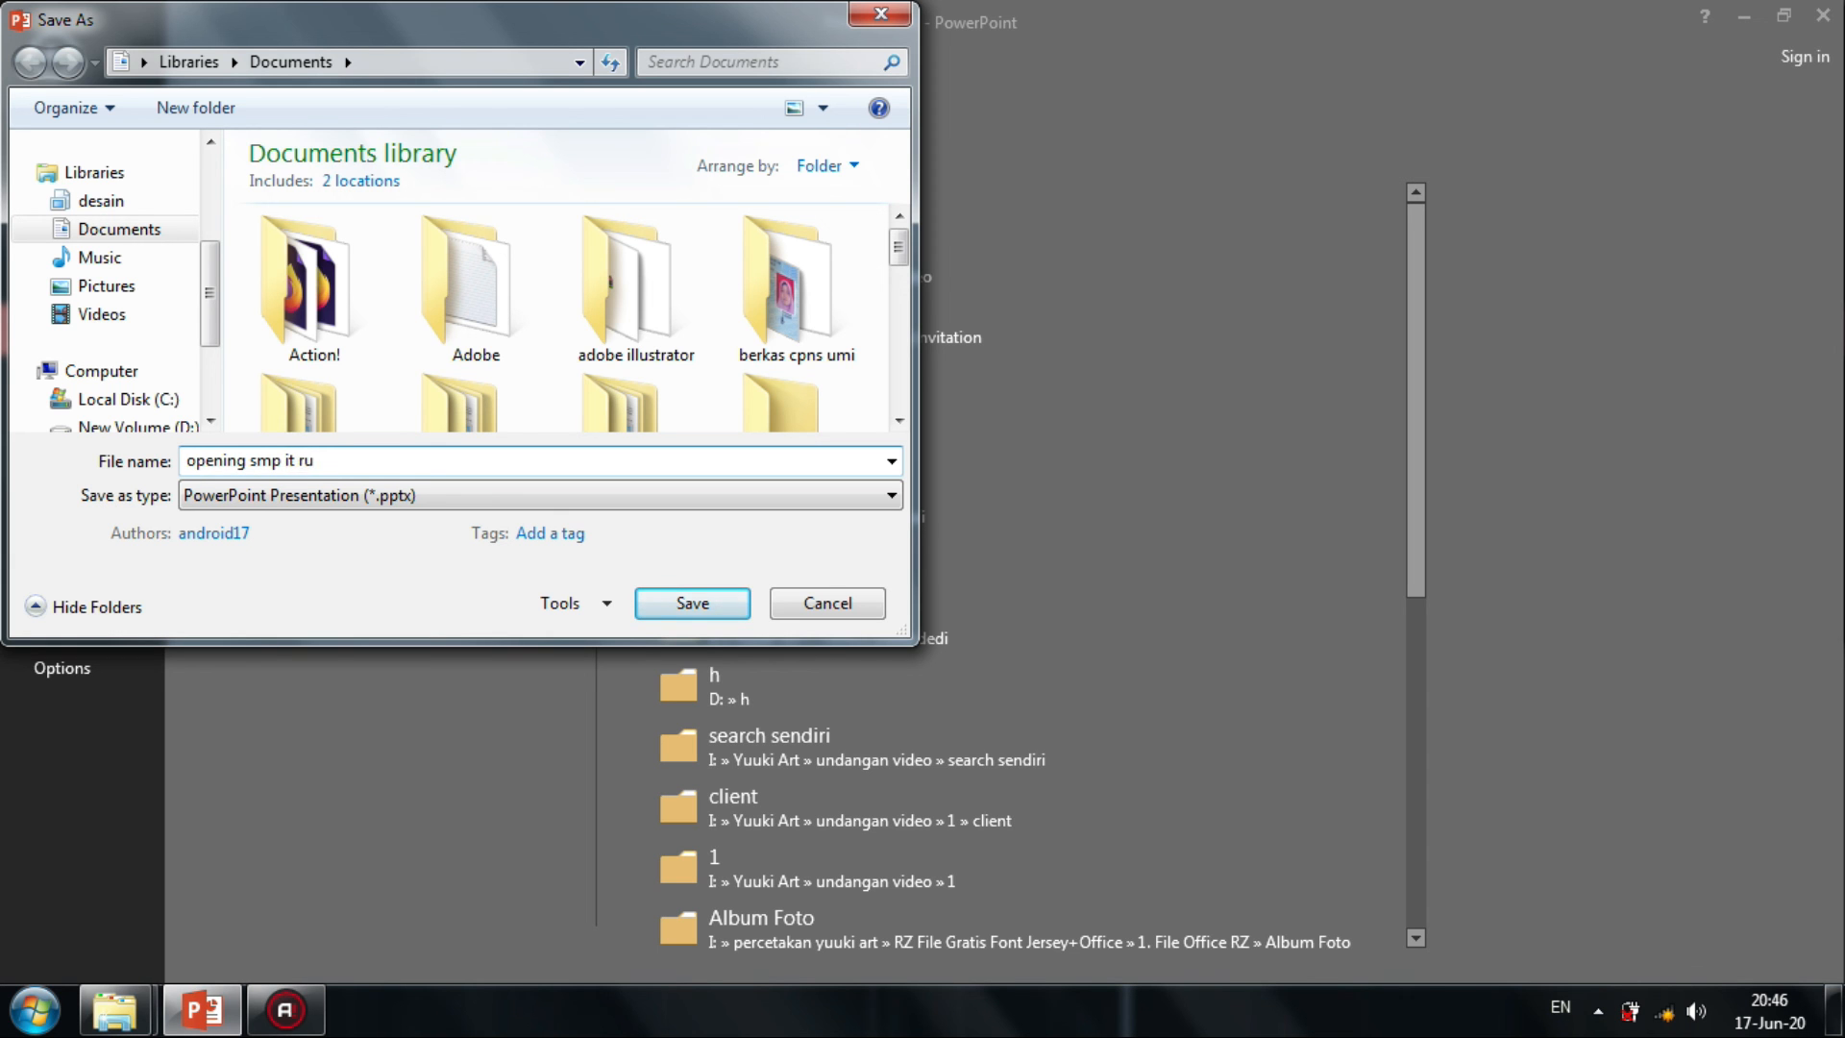
pyautogui.press('Return')
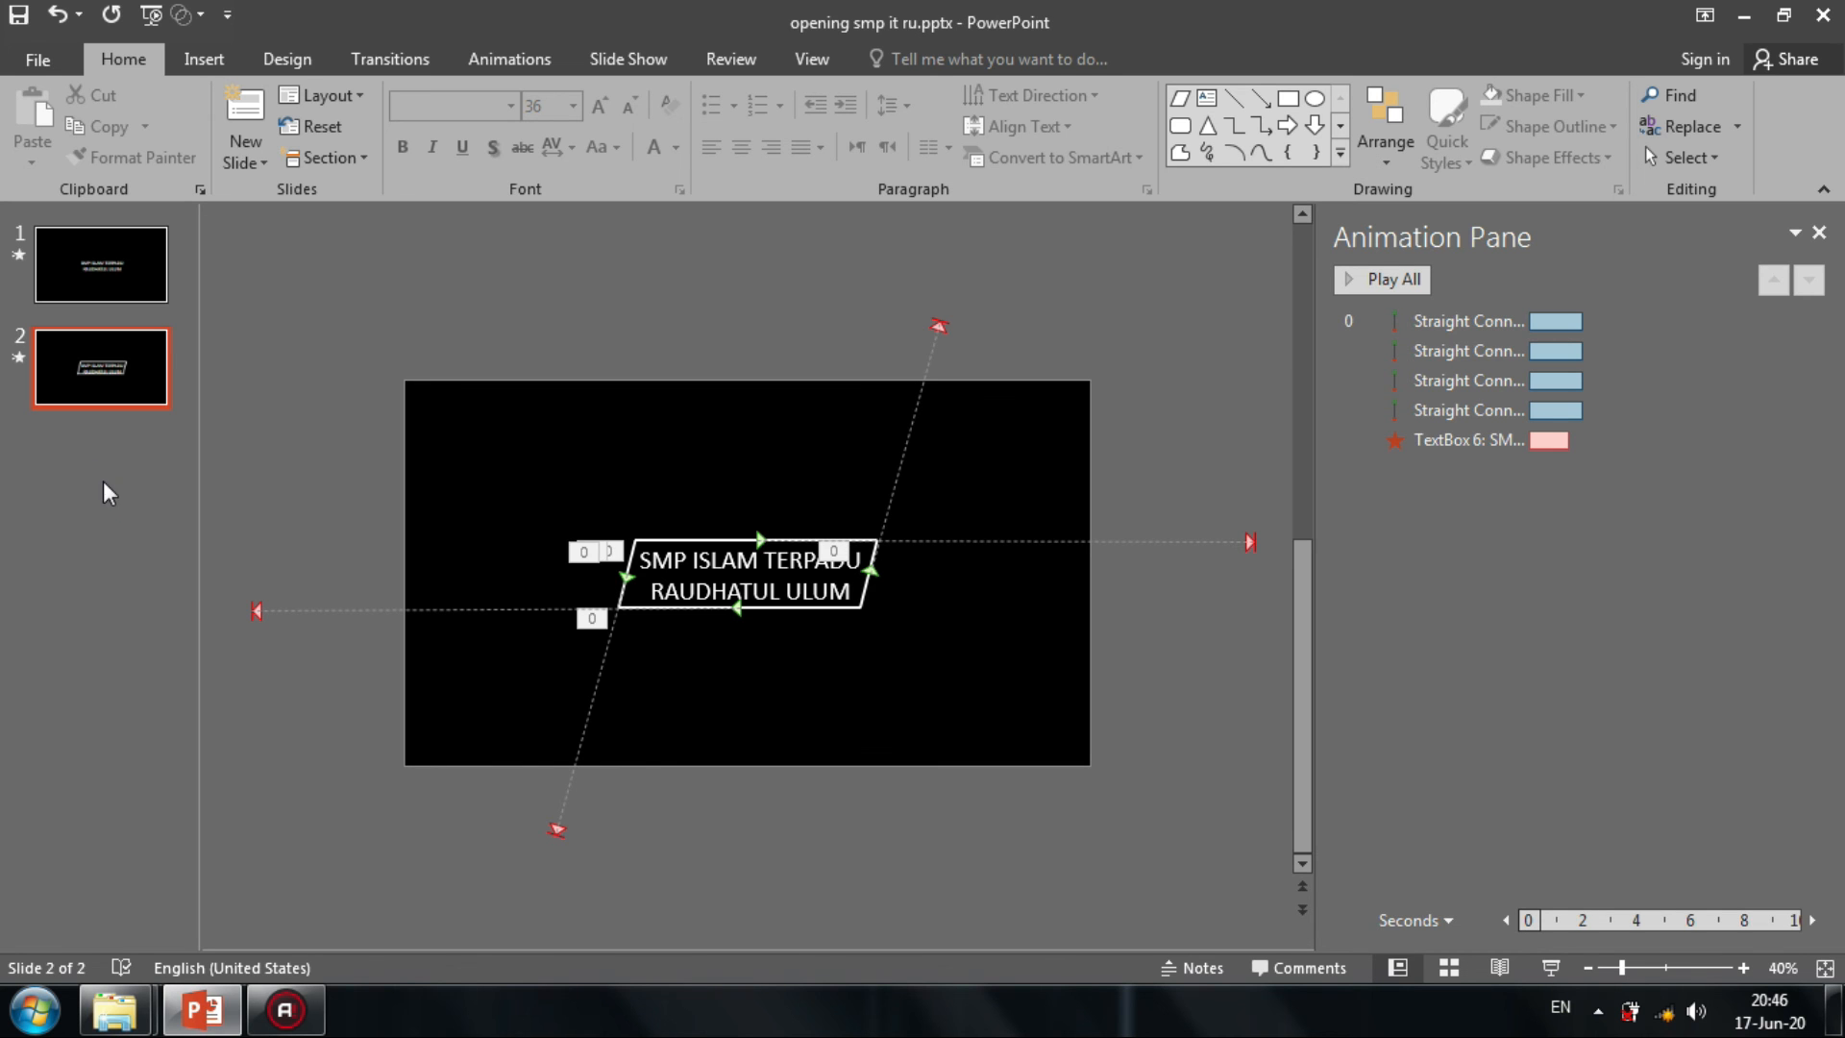
# Export the presentation to the Documents library as an MPEG-4 video (*.mp4) under the same file name.
pyautogui.press('F12')
pyautogui.click(452, 495)
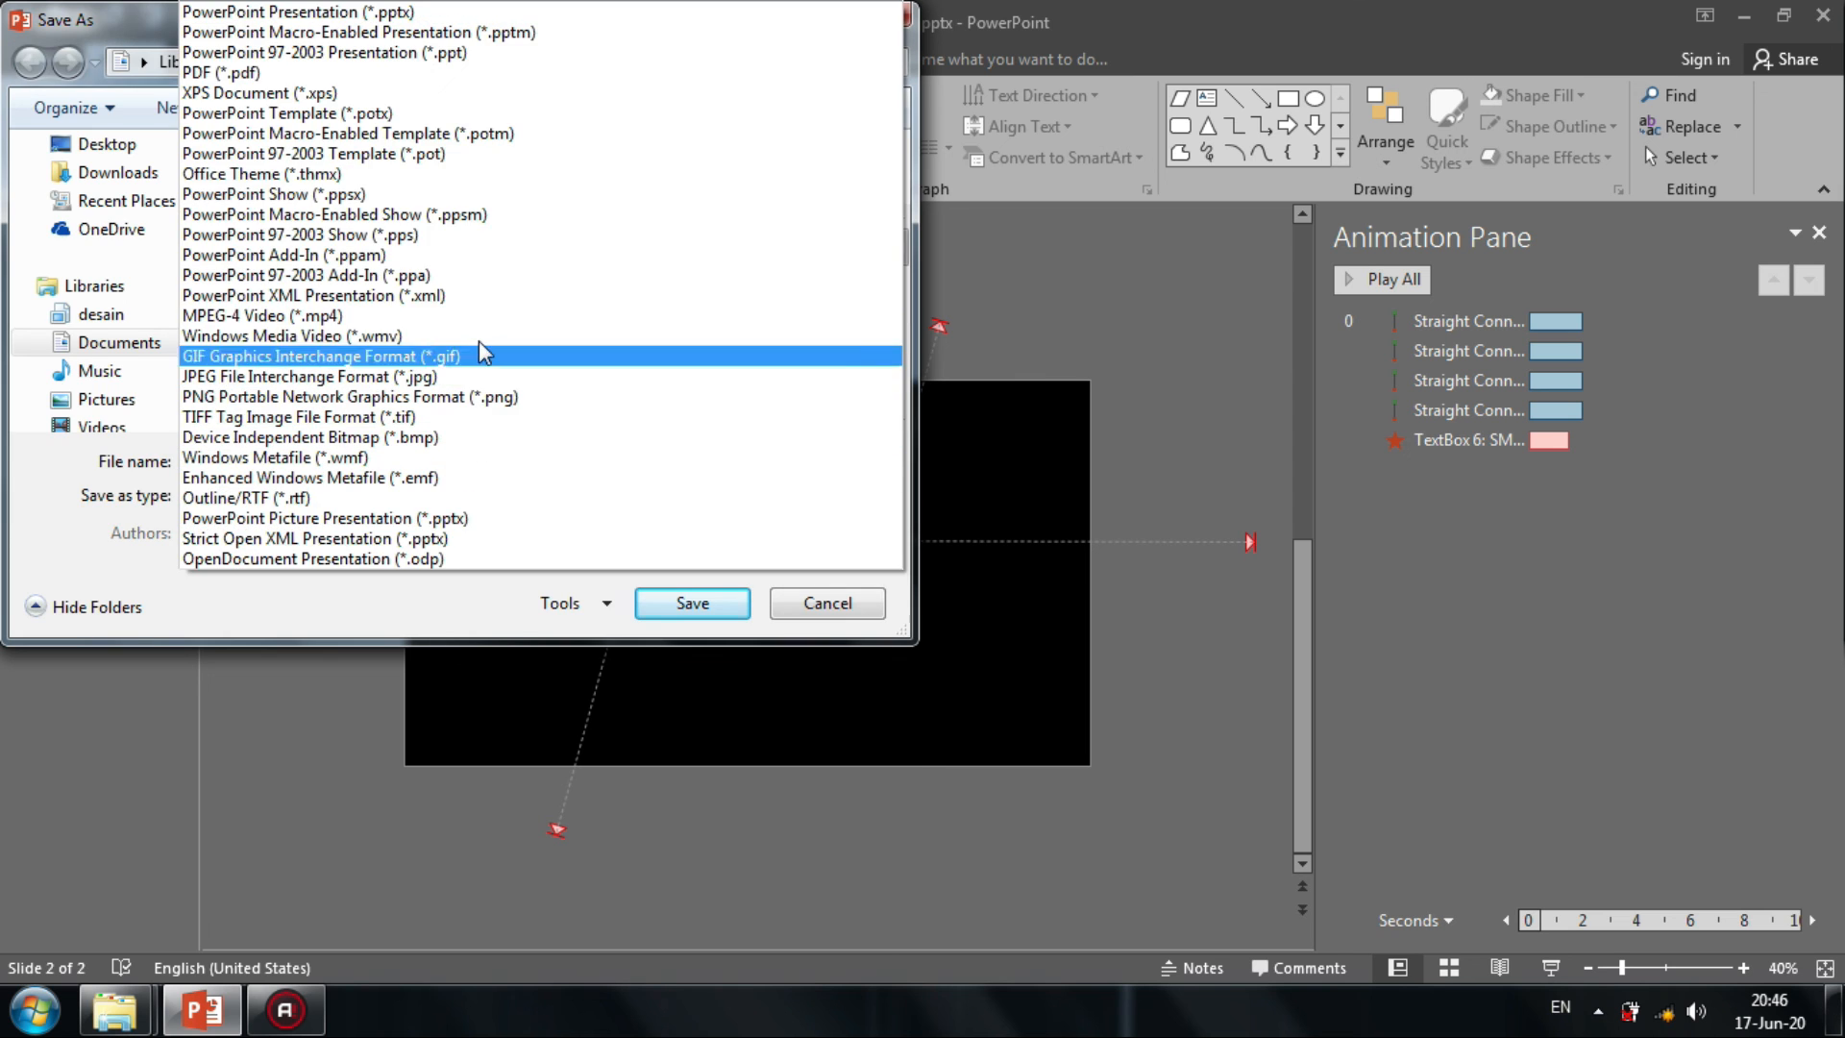
pyautogui.click(481, 315)
pyautogui.click(666, 603)
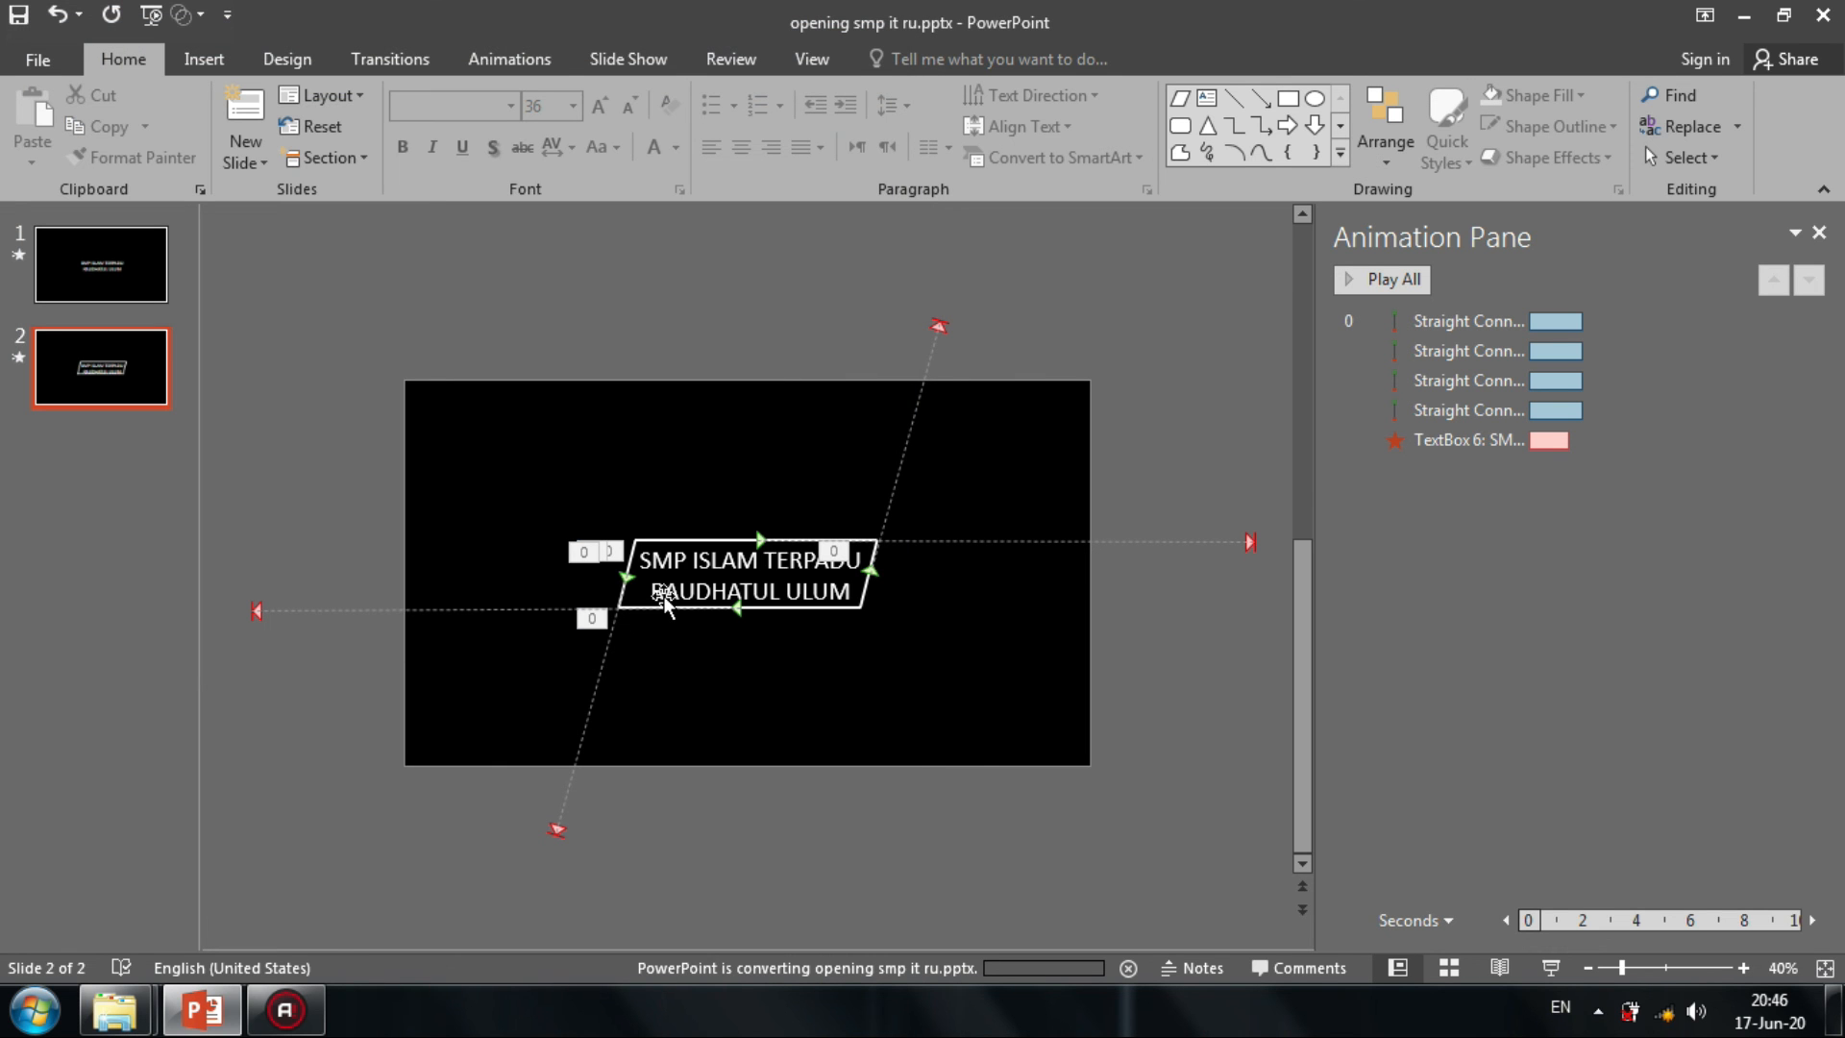